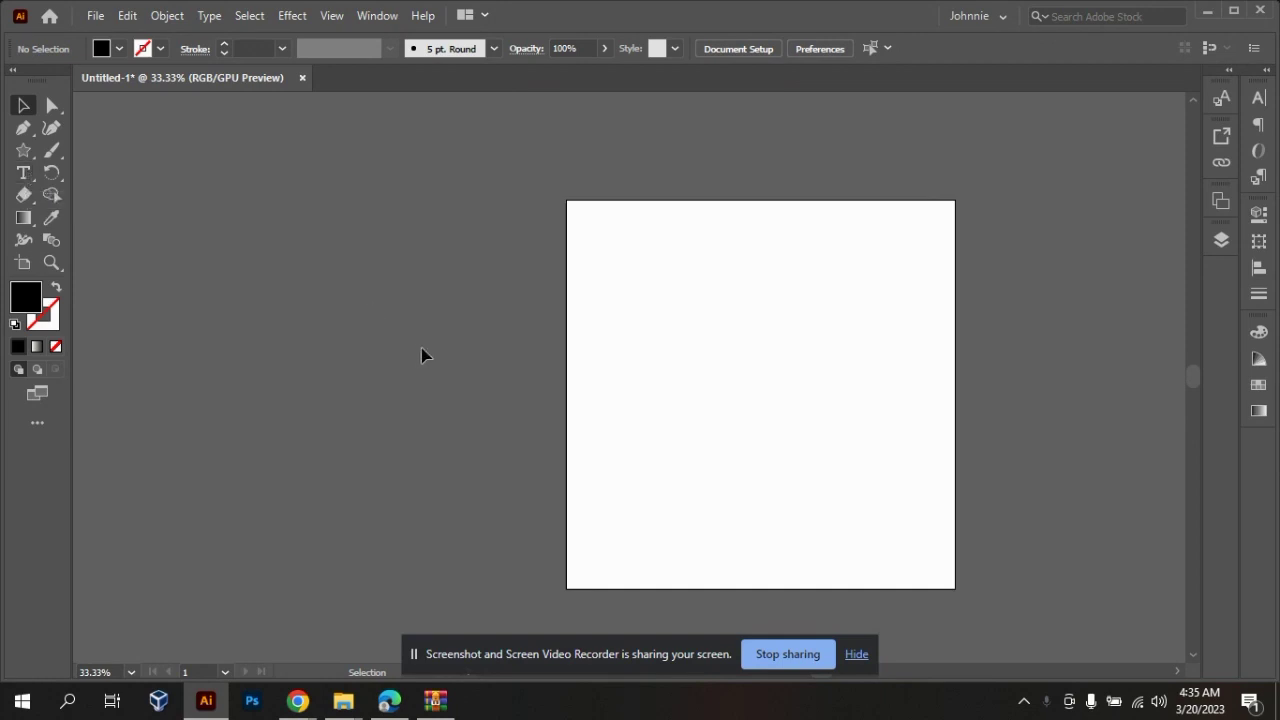
- Add a text line reading "Welcome to today's video" in the upper part of the artboard, replacing the placeholder text
{"action": "key", "text": "t"}
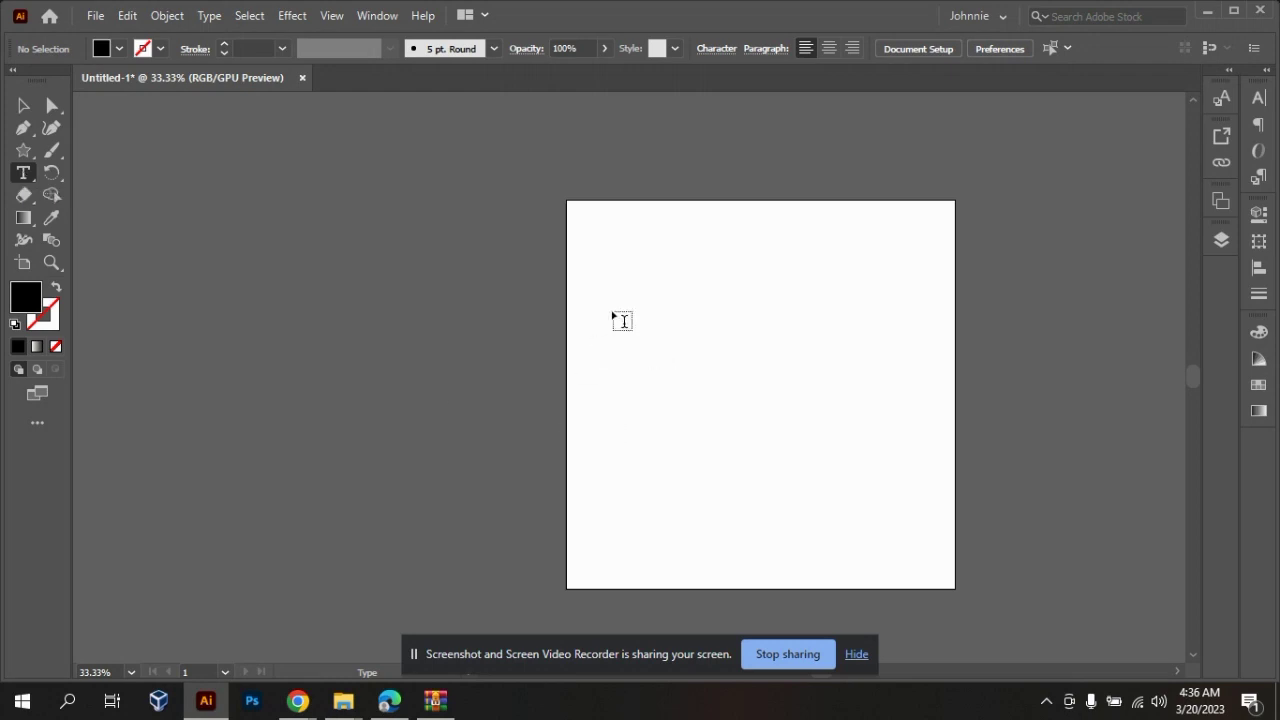
{"action": "double_click", "coordinate": [617, 314]}
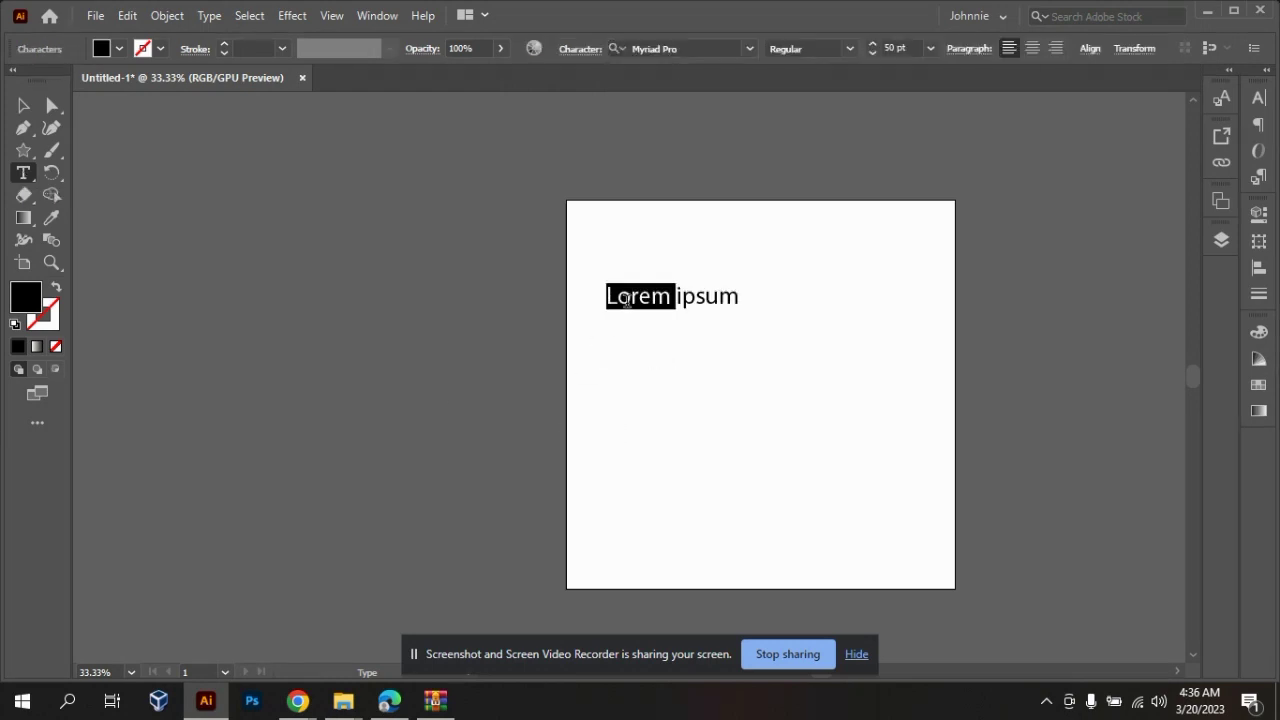
{"action": "left_click", "coordinate": [627, 300]}
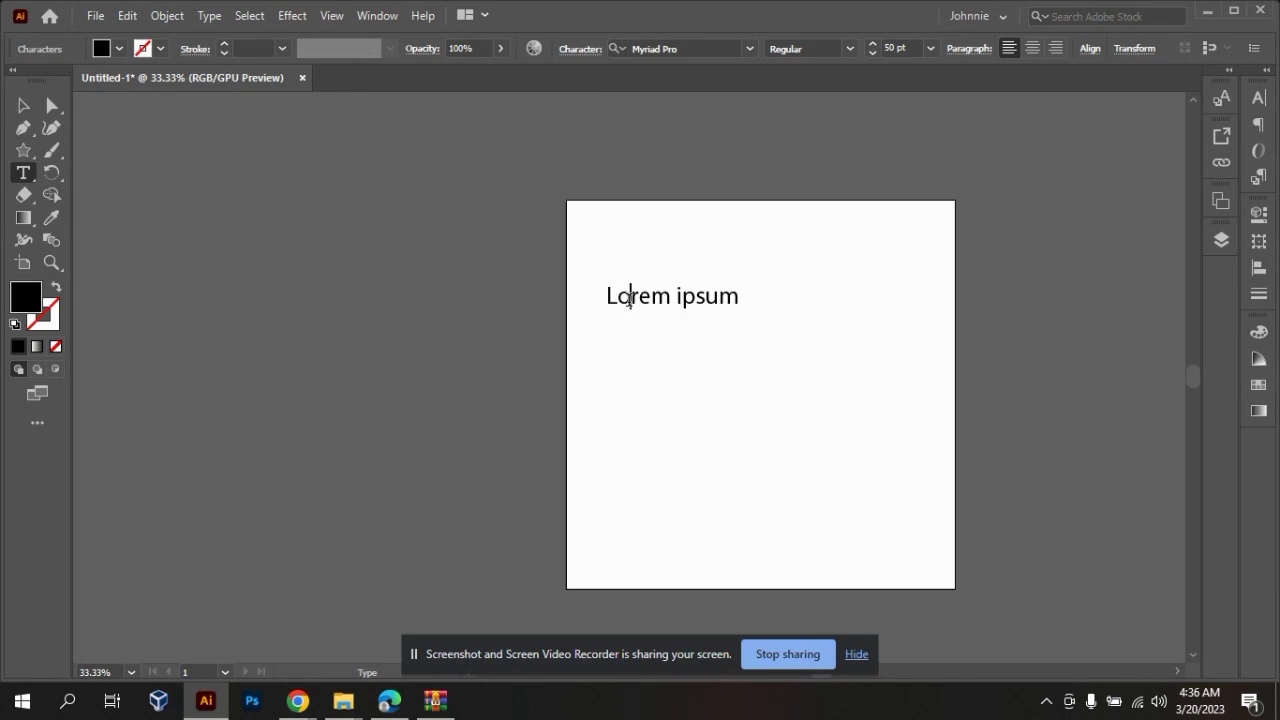
{"action": "triple_click", "coordinate": [628, 301]}
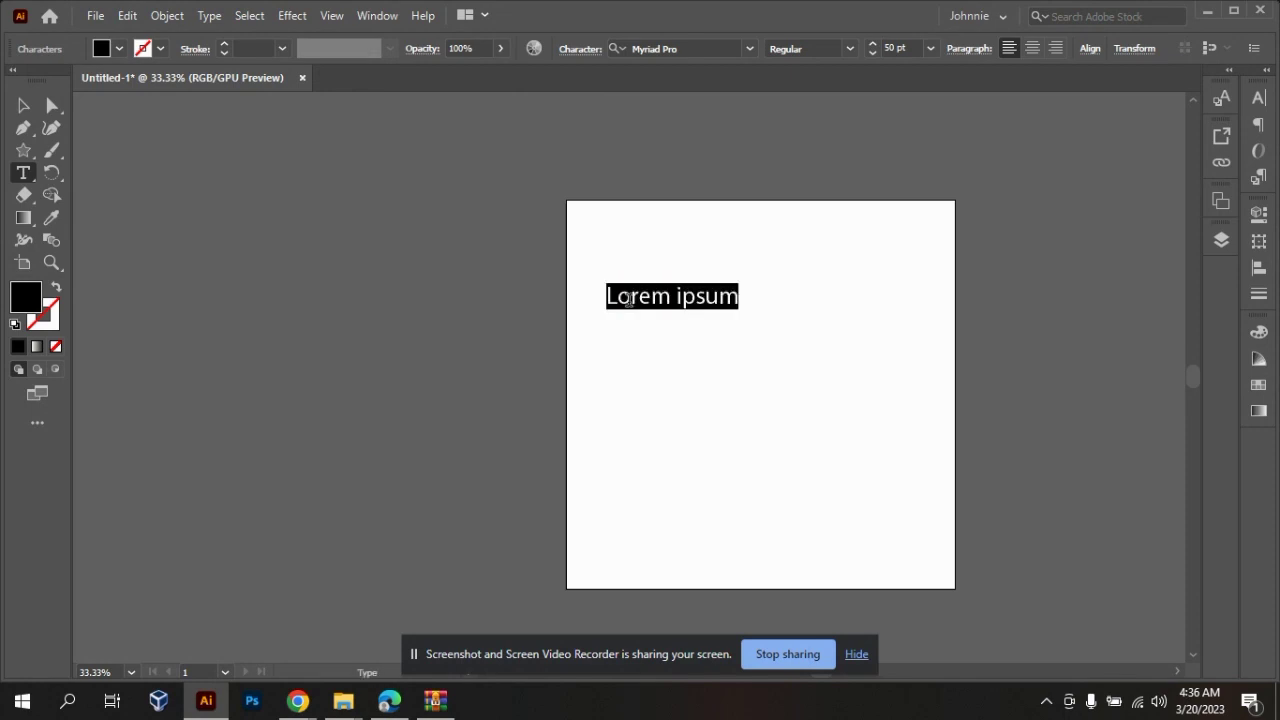
{"action": "left_click", "coordinate": [638, 302]}
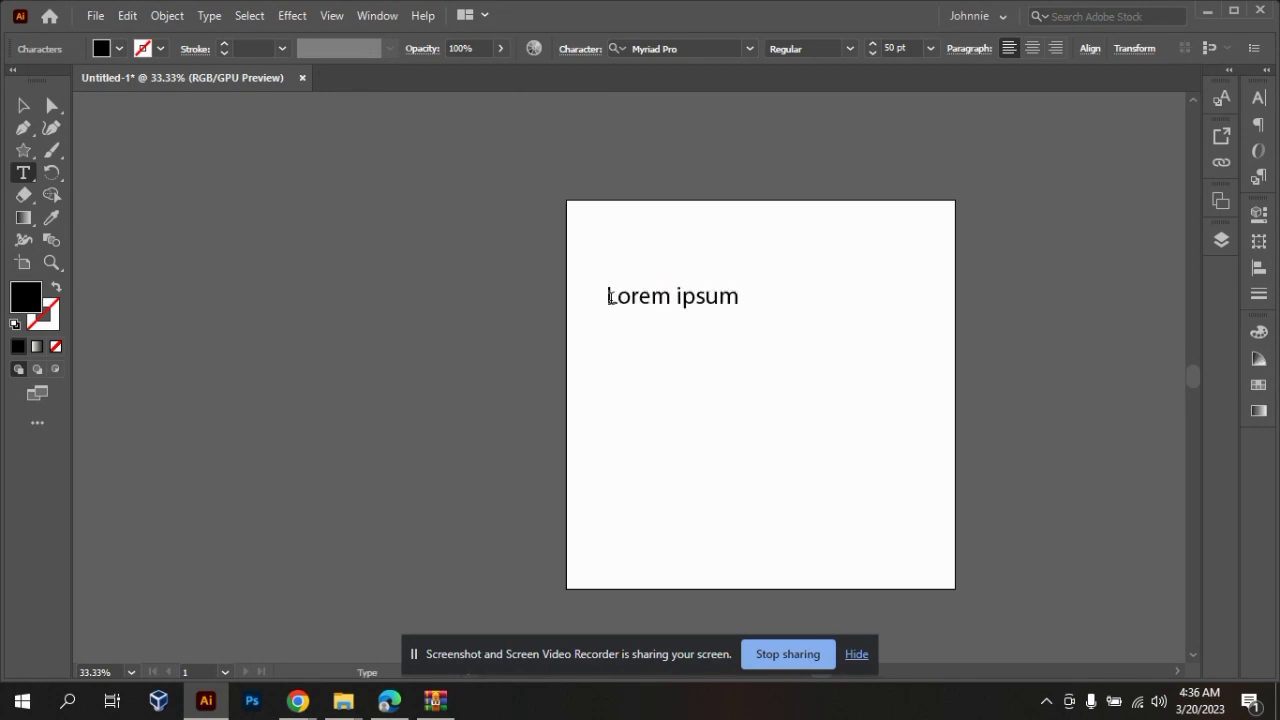
{"action": "left_click_drag", "start_coordinate": [609, 297], "coordinate": [771, 297]}
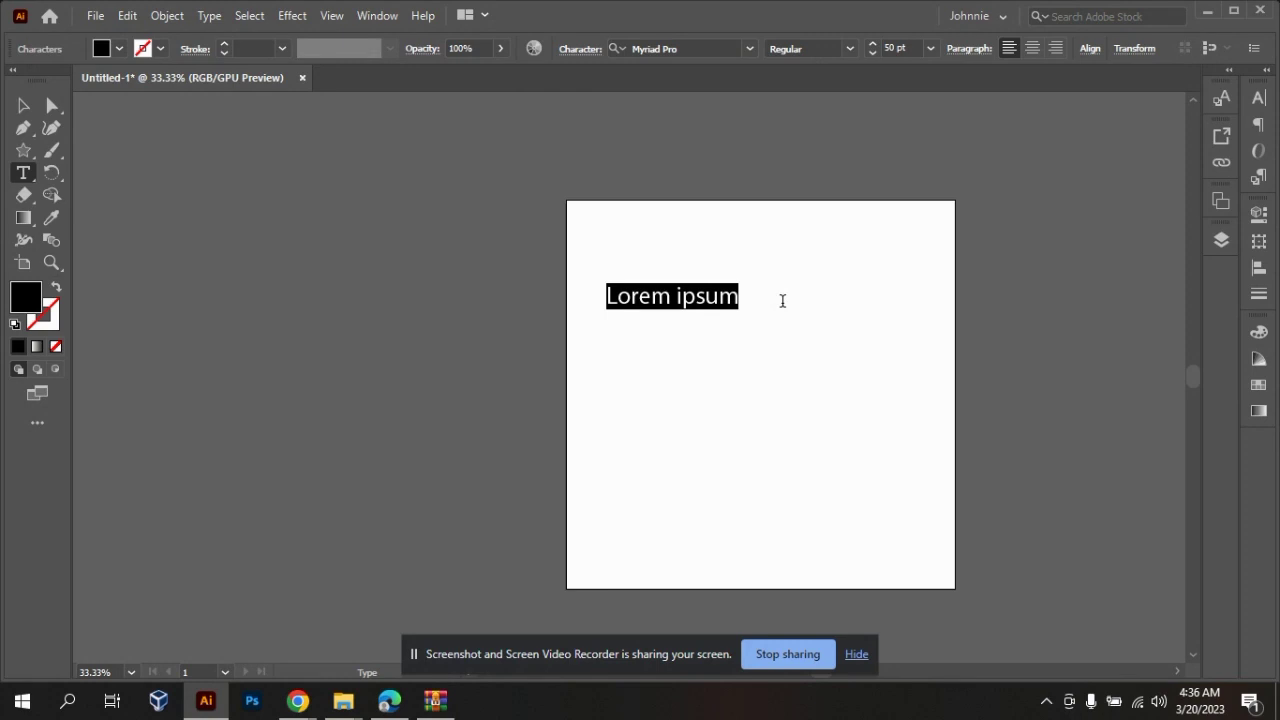
{"action": "type", "text": "Welcome to thoday"}
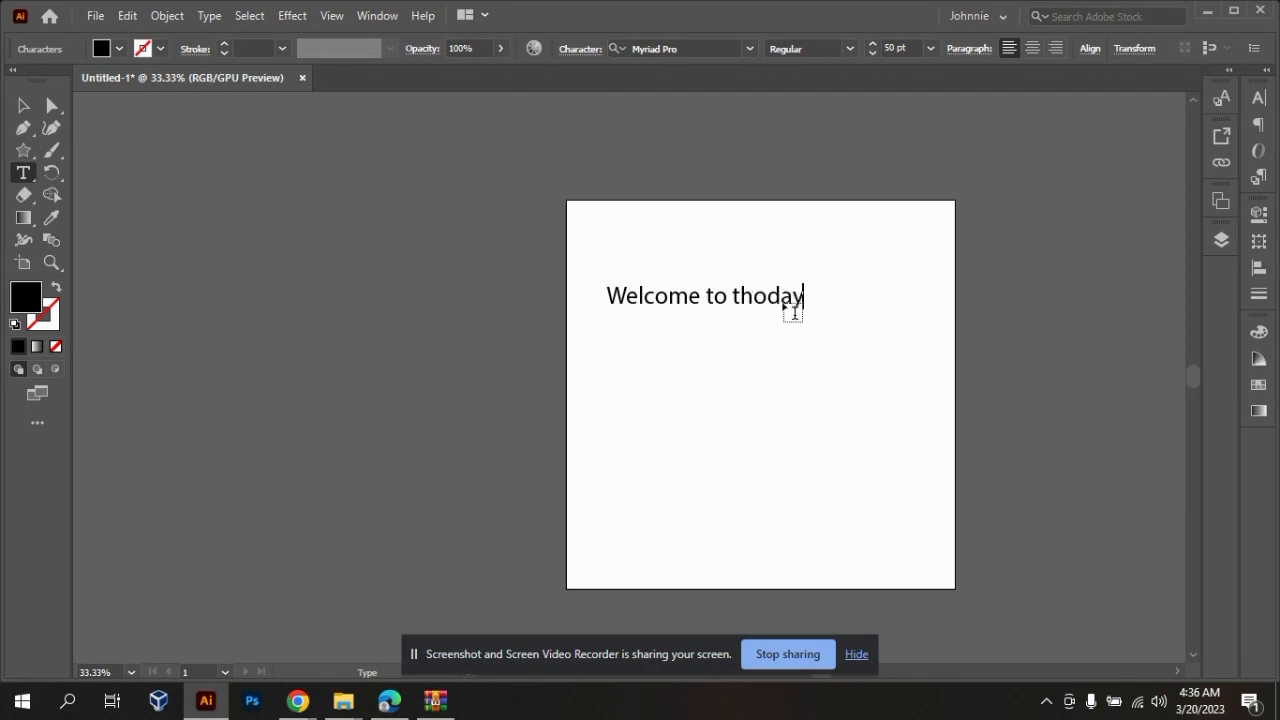
{"action": "type", "text": "'s"}
{"action": "key", "text": "BackSpace"}
{"action": "key", "text": "BackSpace"}
{"action": "key", "text": "BackSpace"}
{"action": "key", "text": "BackSpace"}
{"action": "key", "text": "BackSpace"}
{"action": "key", "text": "BackSpace"}
{"action": "key", "text": "BackSpace"}
{"action": "key", "text": "BackSpace"}
{"action": "type", "text": "o"}
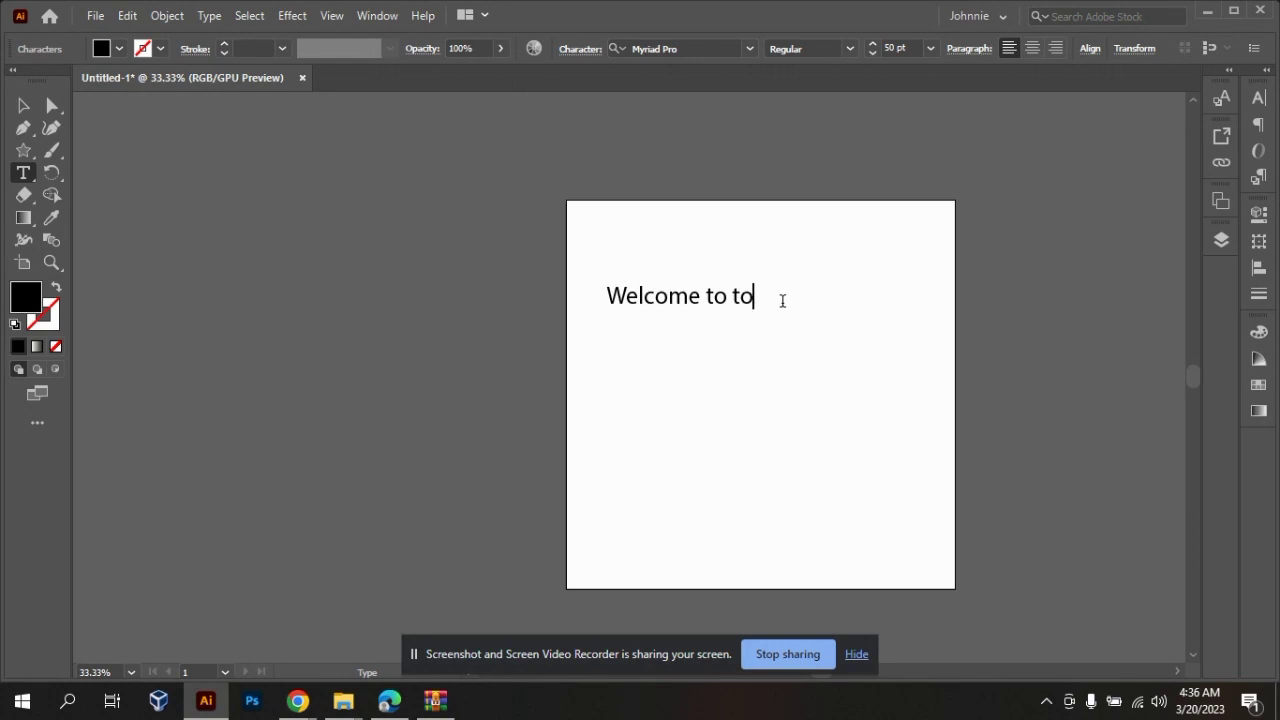
{"action": "type", "text": "day's video"}
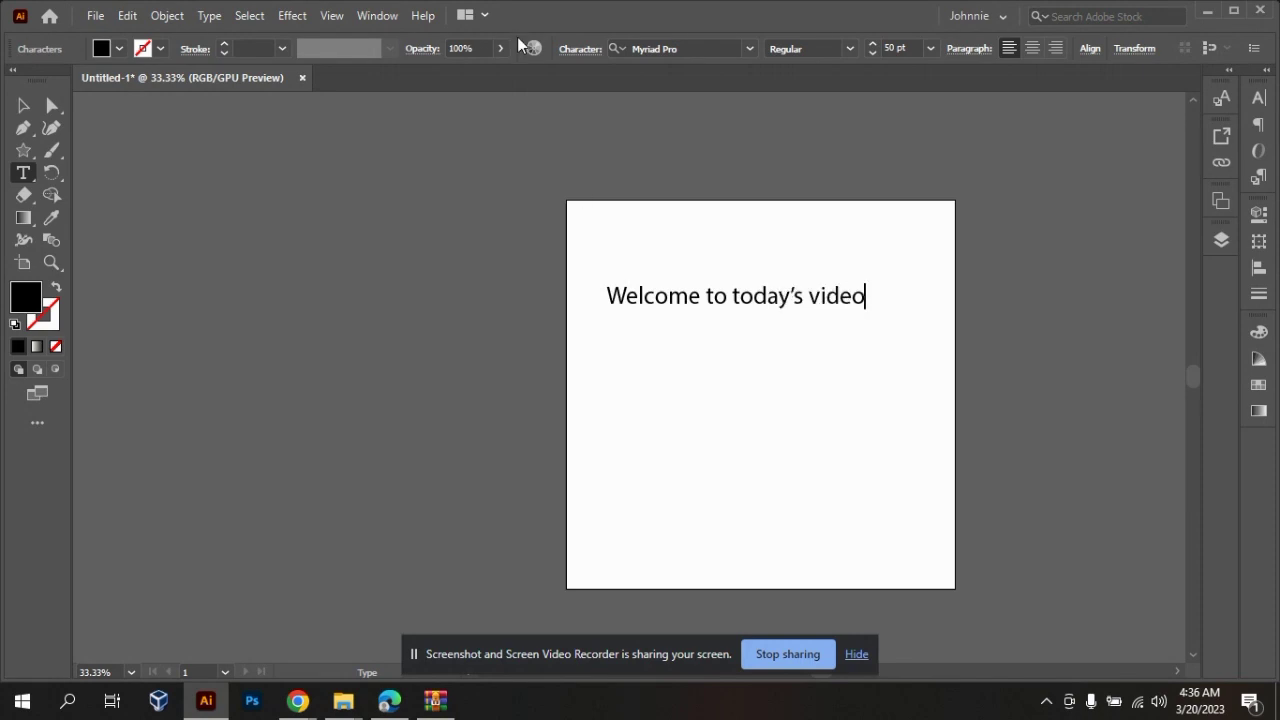
{"action": "key", "text": "Escape"}
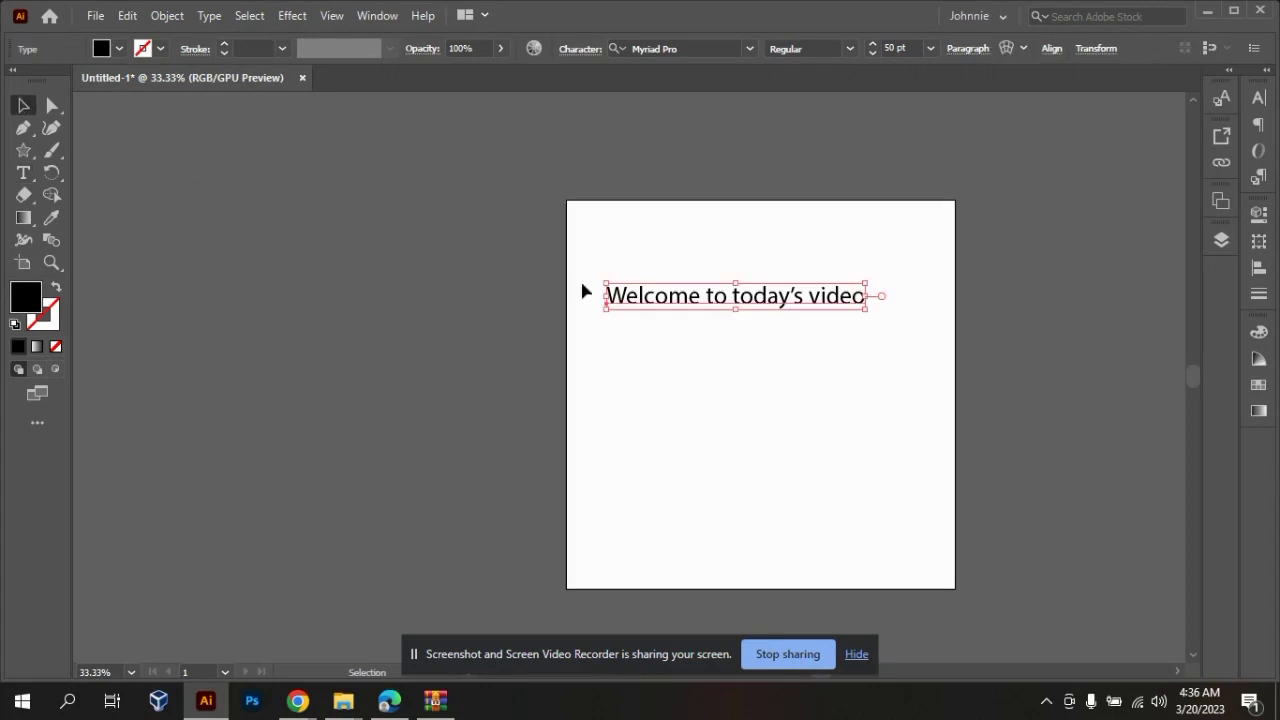
{"action": "left_click", "coordinate": [899, 377]}
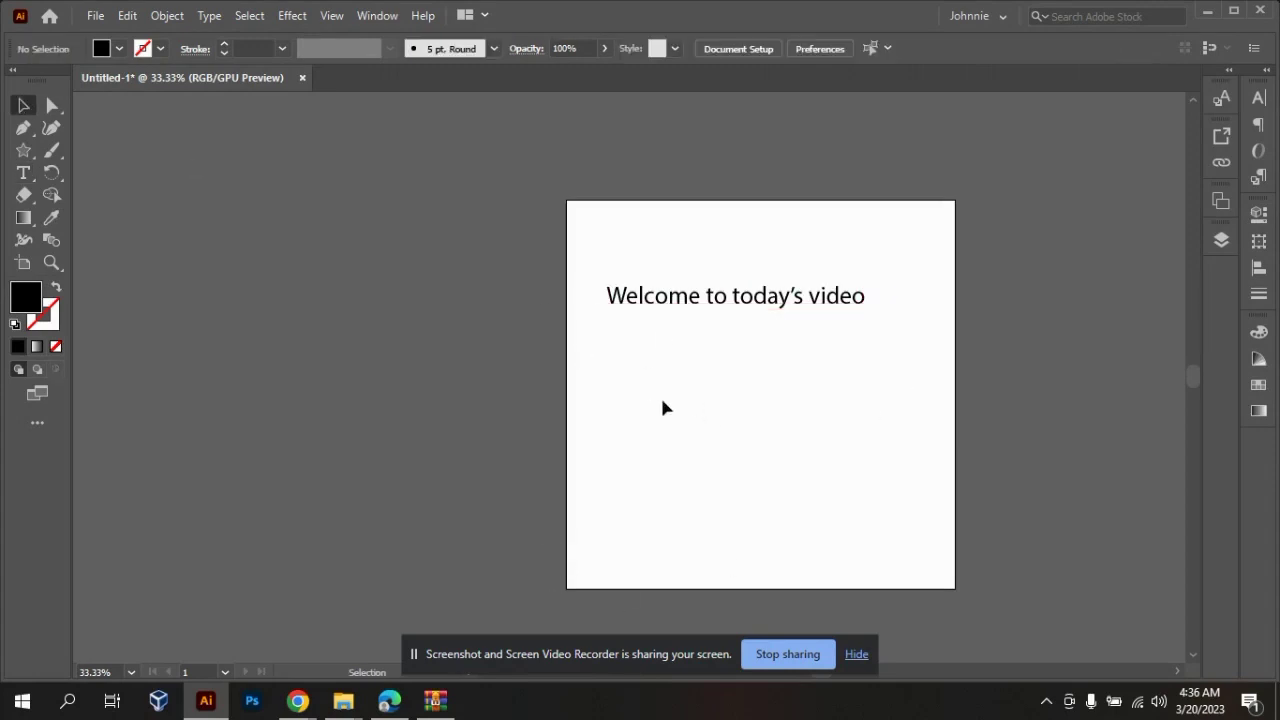
- Add a second text line just below the welcome line, reading "My name is" followed by the person's full name
{"action": "left_click", "coordinate": [23, 173]}
{"action": "left_click", "coordinate": [626, 334]}
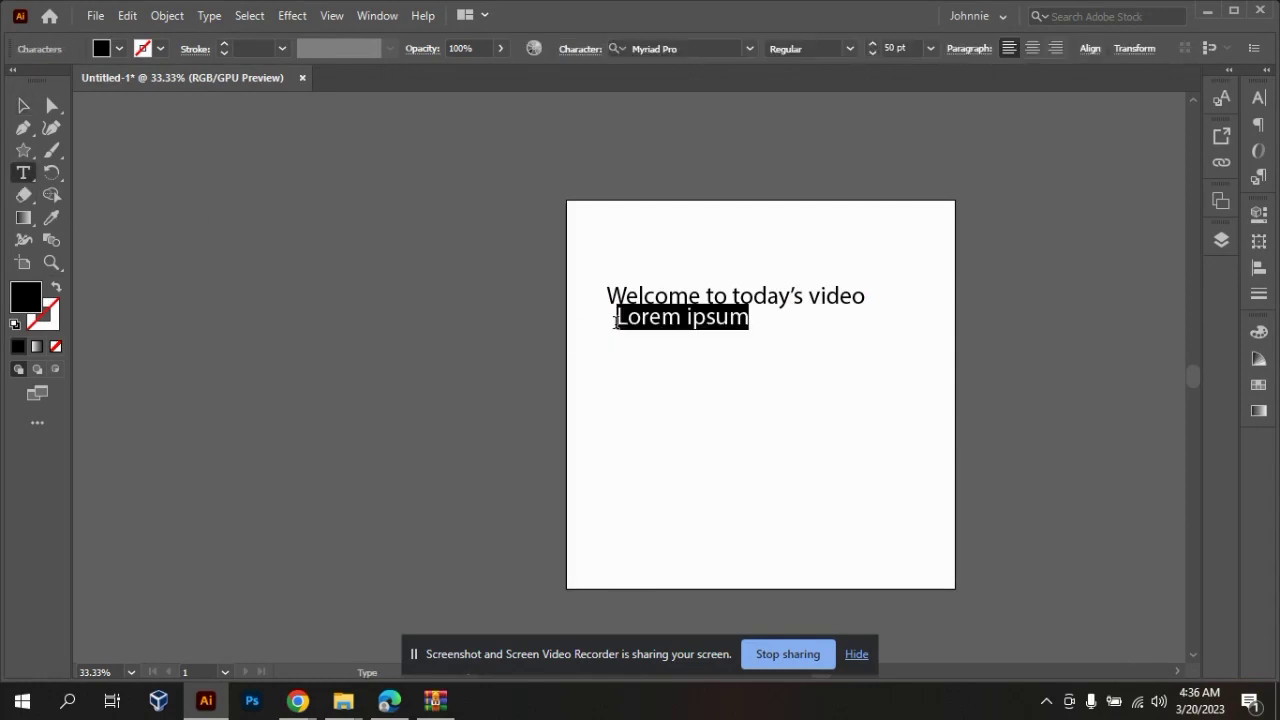
{"action": "type", "text": "My na"}
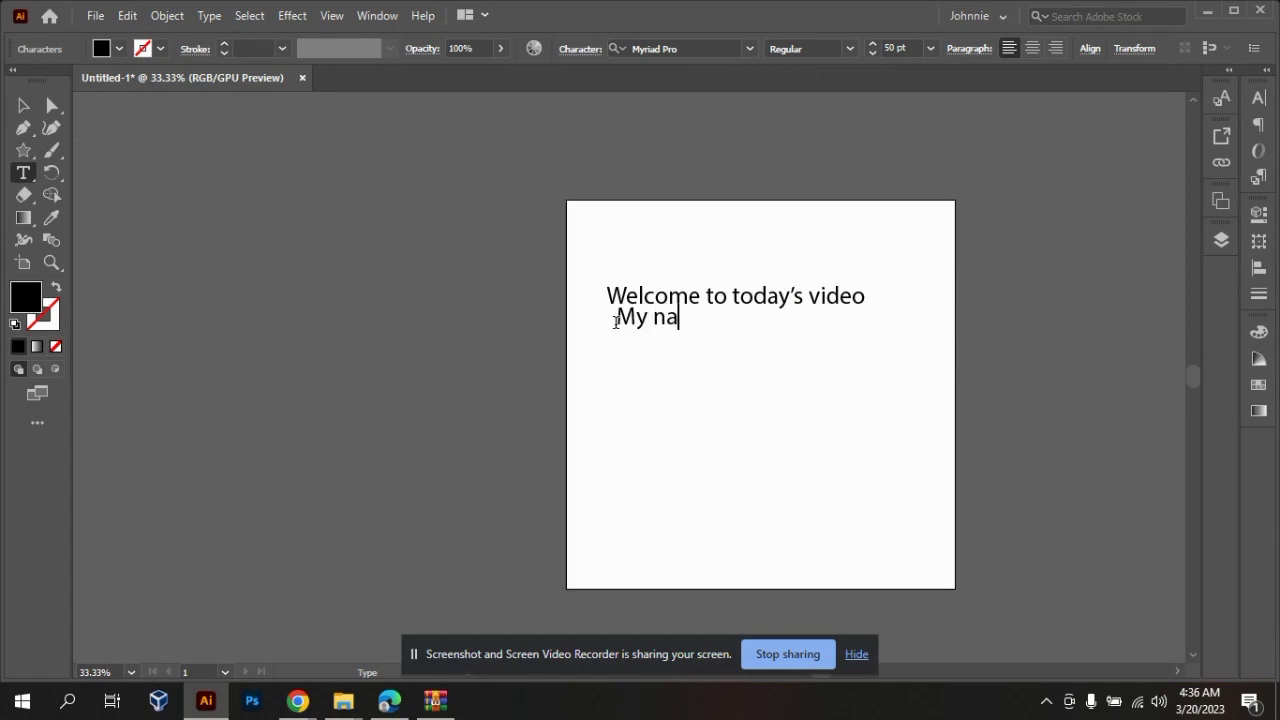
{"action": "type", "text": "me is Olaniran John"}
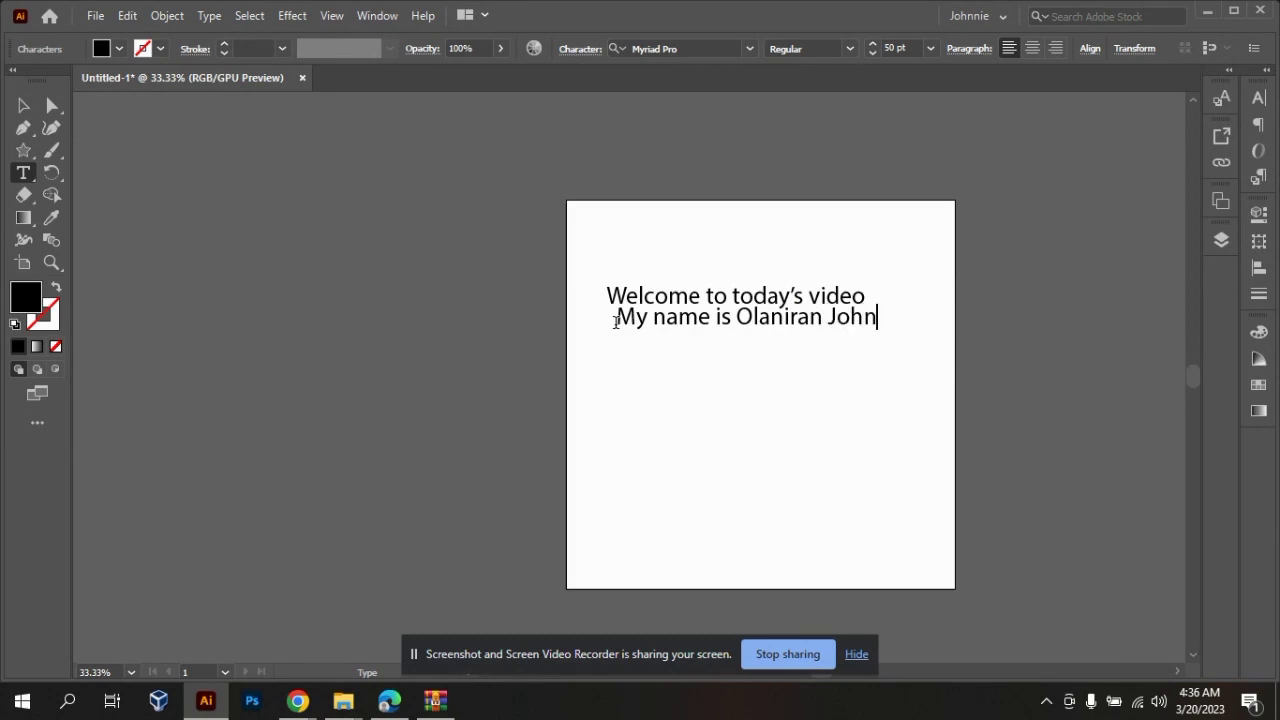
{"action": "left_click", "coordinate": [23, 105]}
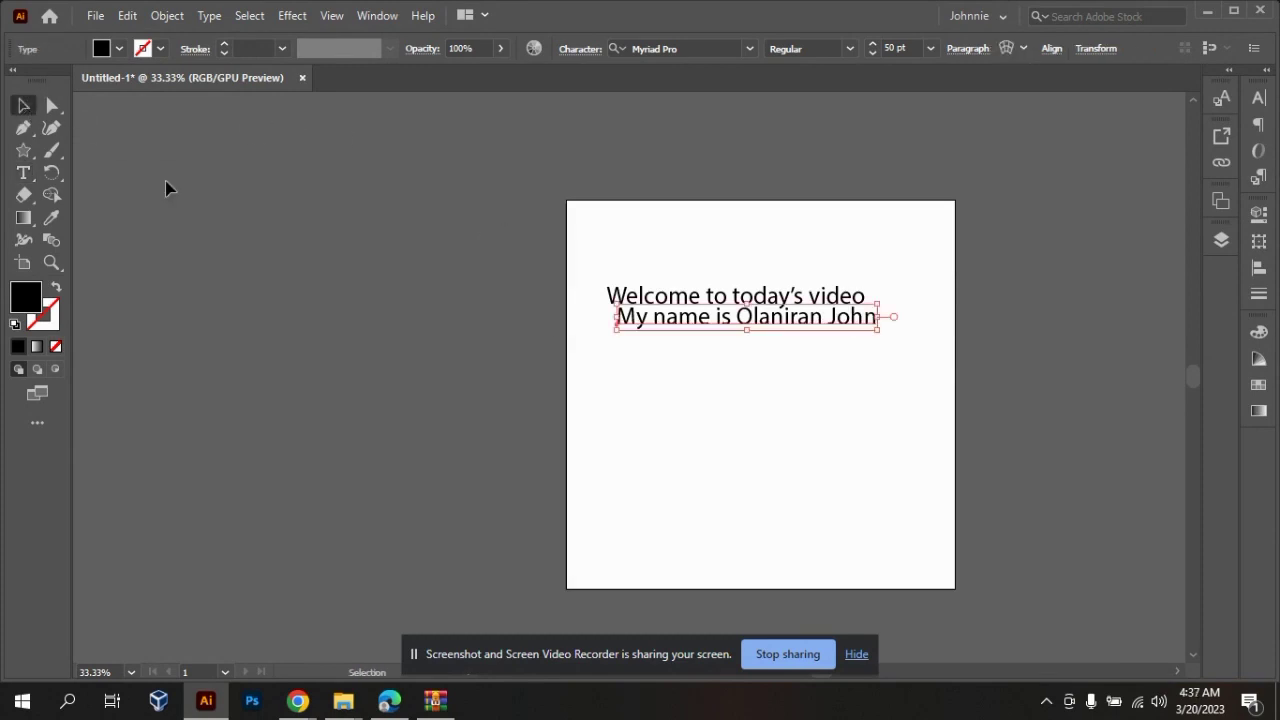
- Move the name line down so it sits clear of the welcome line with their starting edges aligned
{"action": "left_click", "coordinate": [893, 410]}
{"action": "mouse_move", "coordinate": [834, 329]}
{"action": "left_mouse_down"}
{"action": "mouse_move", "coordinate": [811, 341]}
{"action": "mouse_move", "coordinate": [823, 343]}
{"action": "left_mouse_up"}
{"action": "left_click", "coordinate": [929, 410]}
{"action": "left_click", "coordinate": [821, 295]}
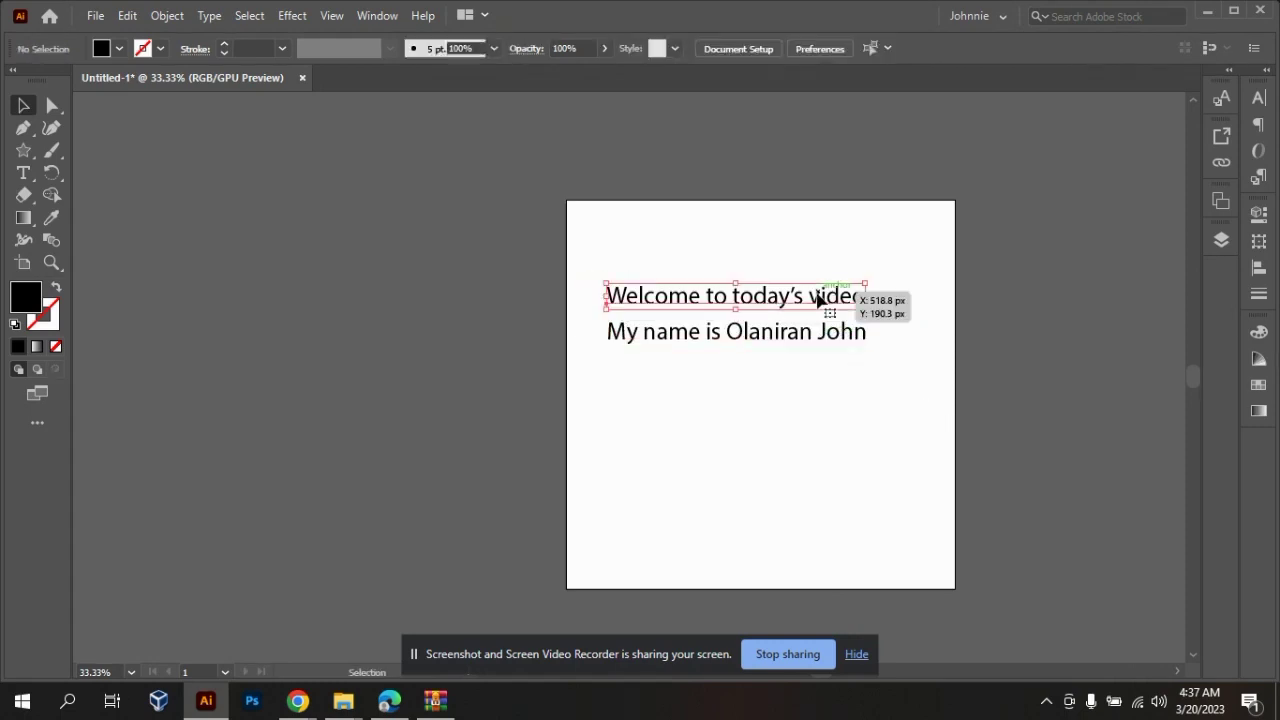
{"action": "left_click", "coordinate": [826, 336]}
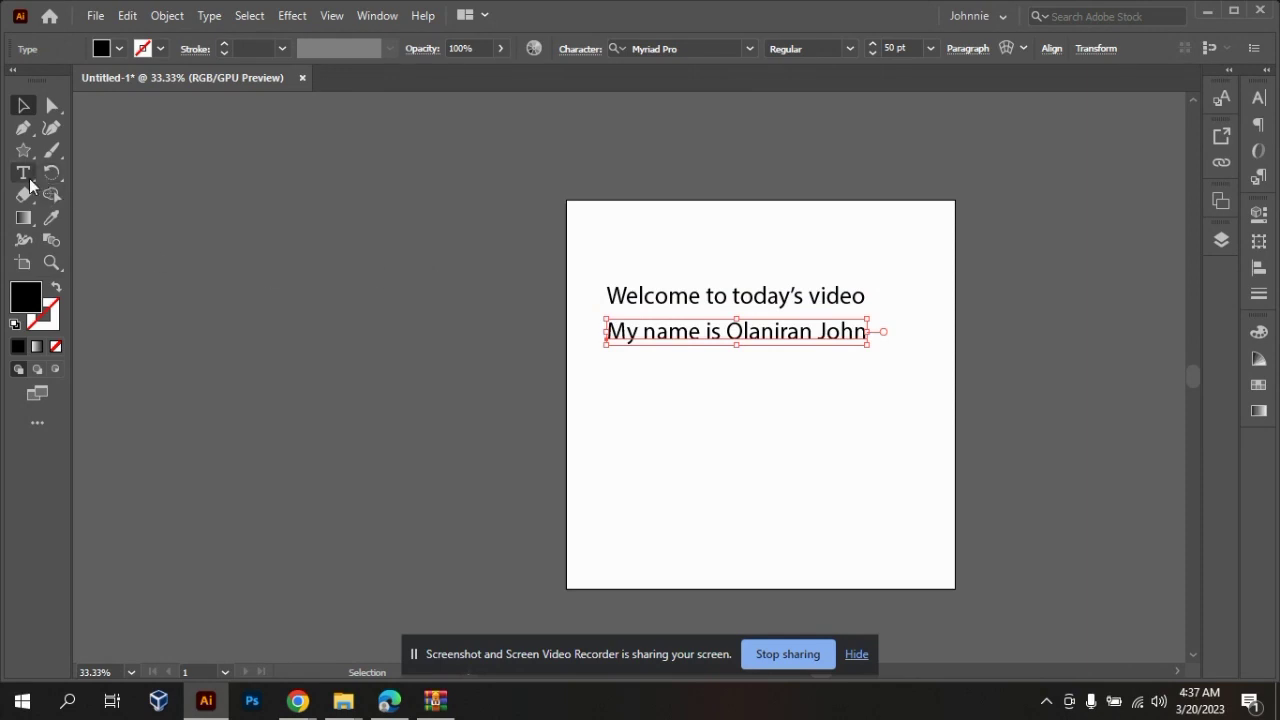
{"action": "left_click", "coordinate": [687, 452]}
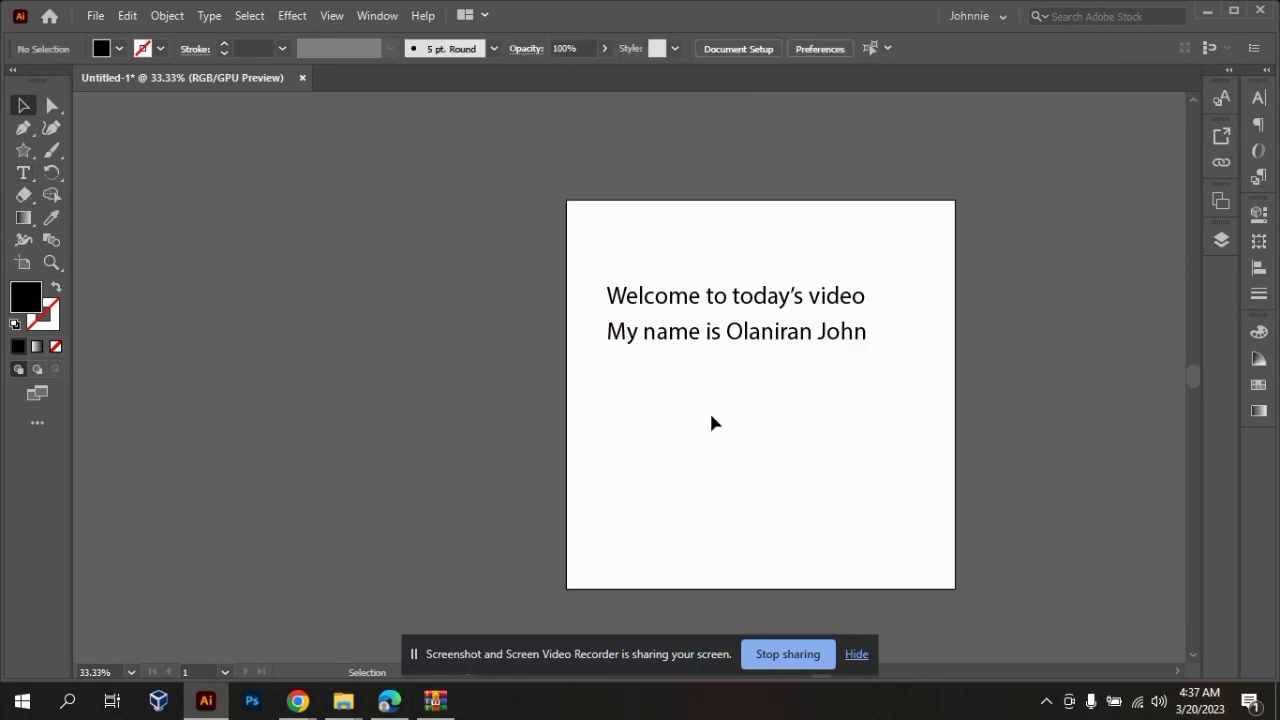
- Try selecting both text lines together and moving the welcome line separately, and undo the move
{"action": "left_click_drag", "start_coordinate": [585, 258], "coordinate": [953, 430]}
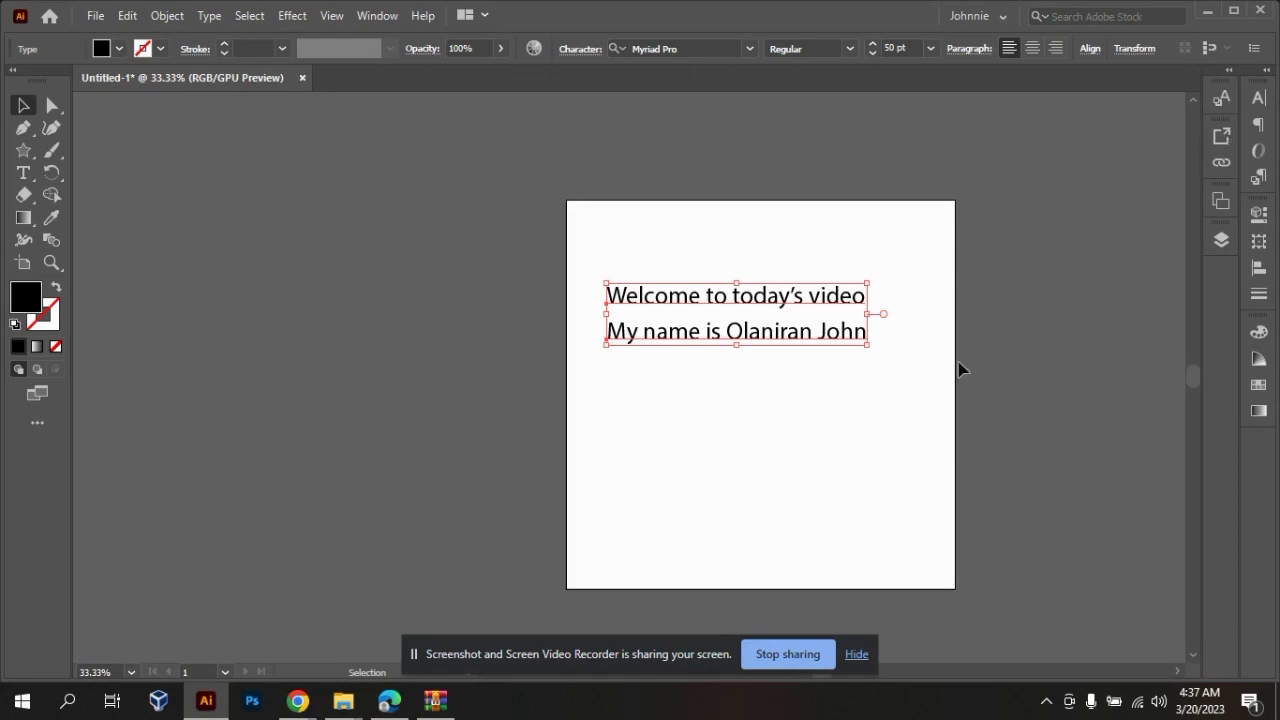
{"action": "left_click", "coordinate": [885, 380]}
{"action": "left_click_drag", "start_coordinate": [816, 300], "coordinate": [900, 438]}
{"action": "key", "text": "ctrl+z"}
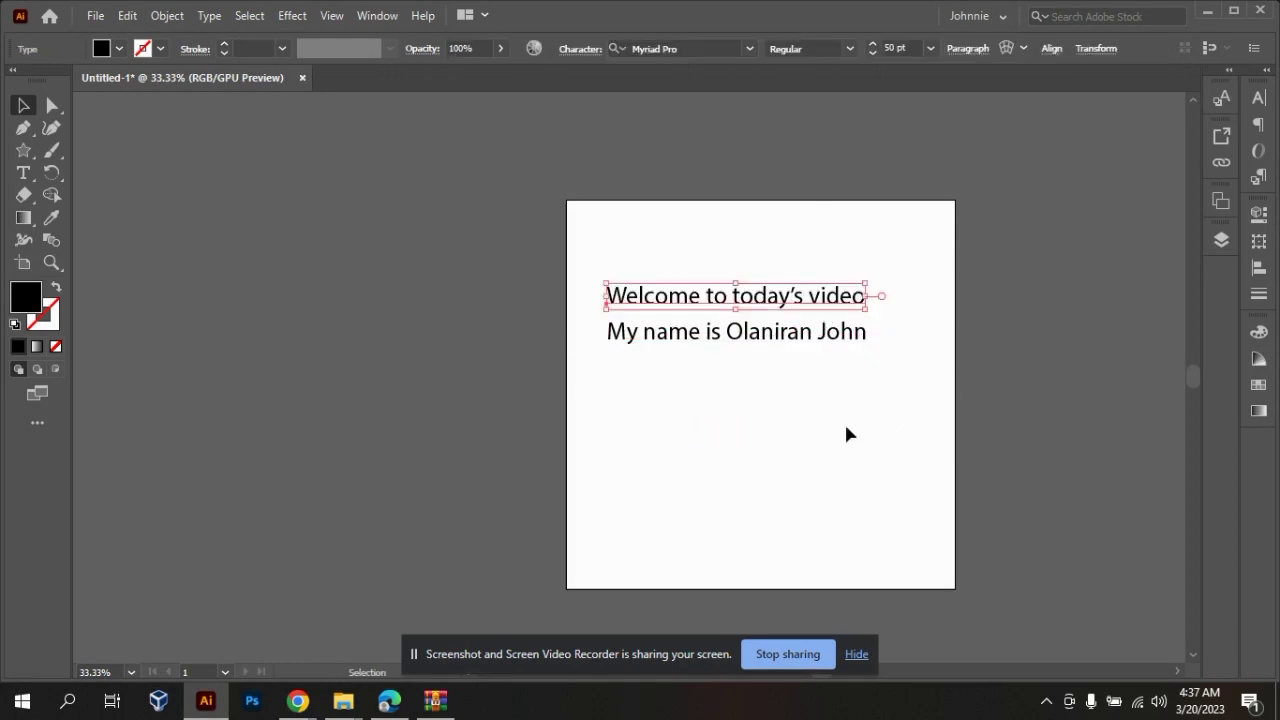
{"action": "left_click", "coordinate": [912, 405]}
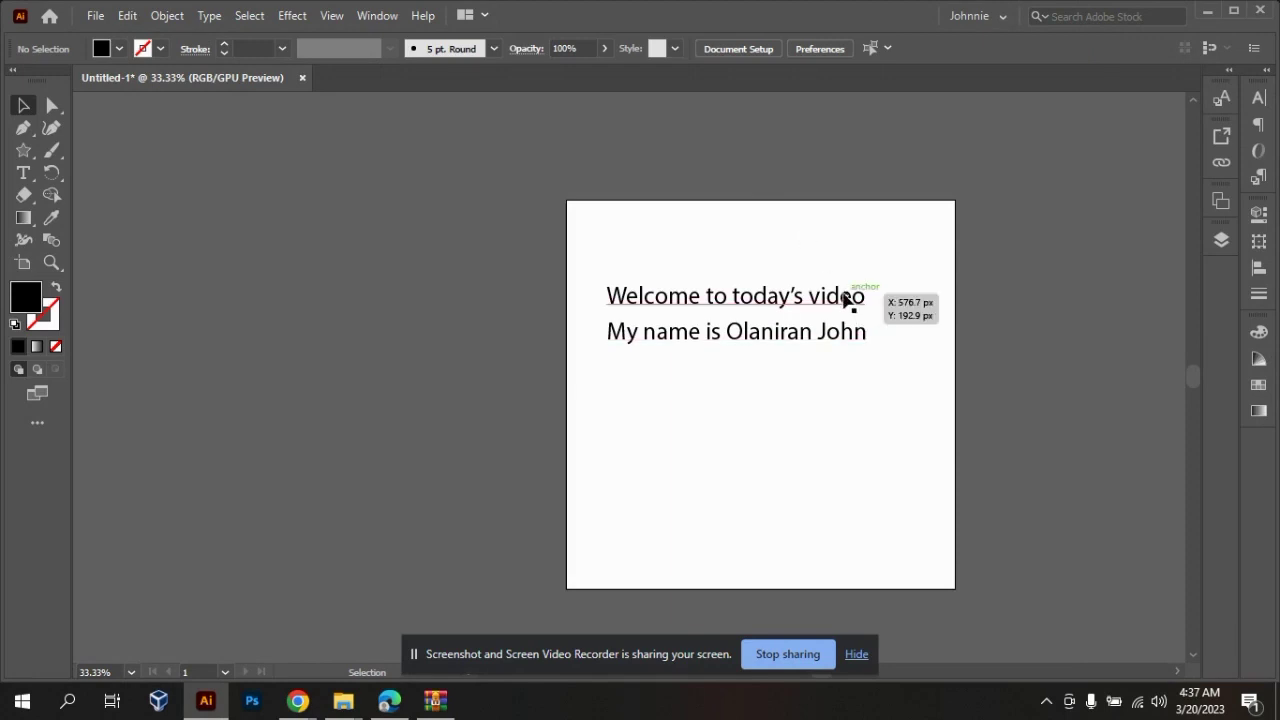
{"action": "left_click_drag", "start_coordinate": [880, 263], "coordinate": [840, 379]}
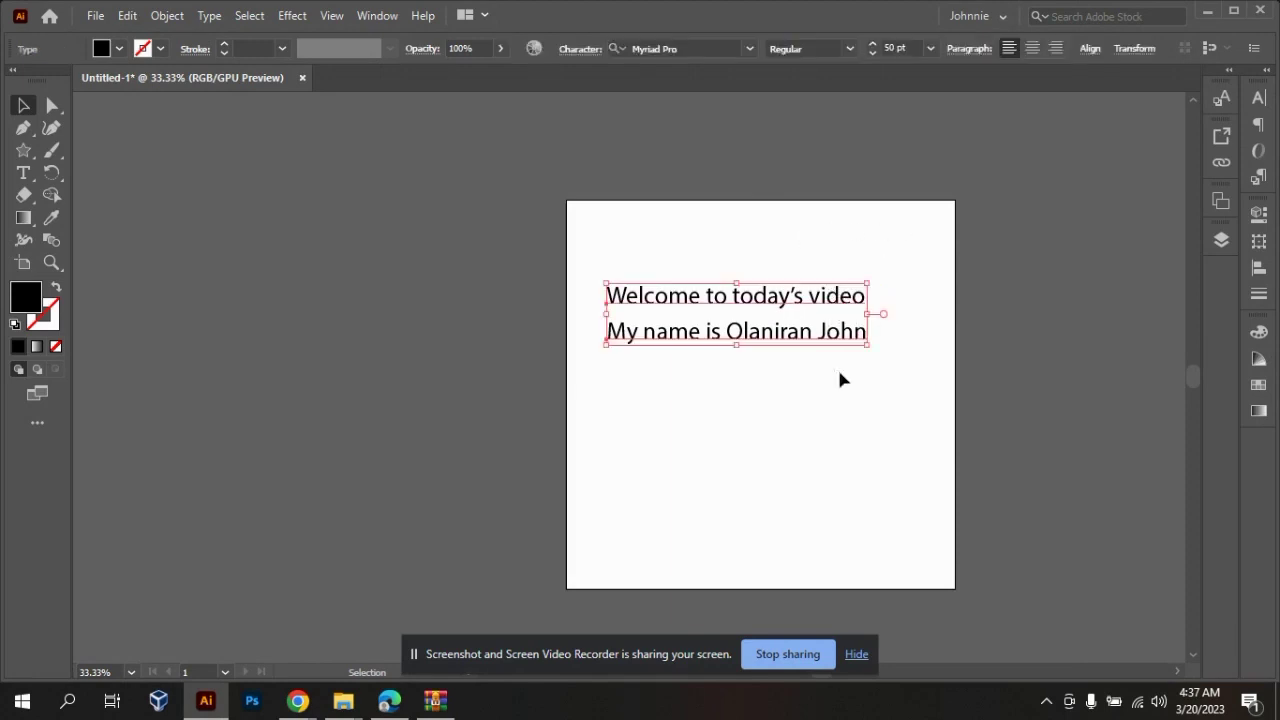
{"action": "left_click", "coordinate": [869, 392]}
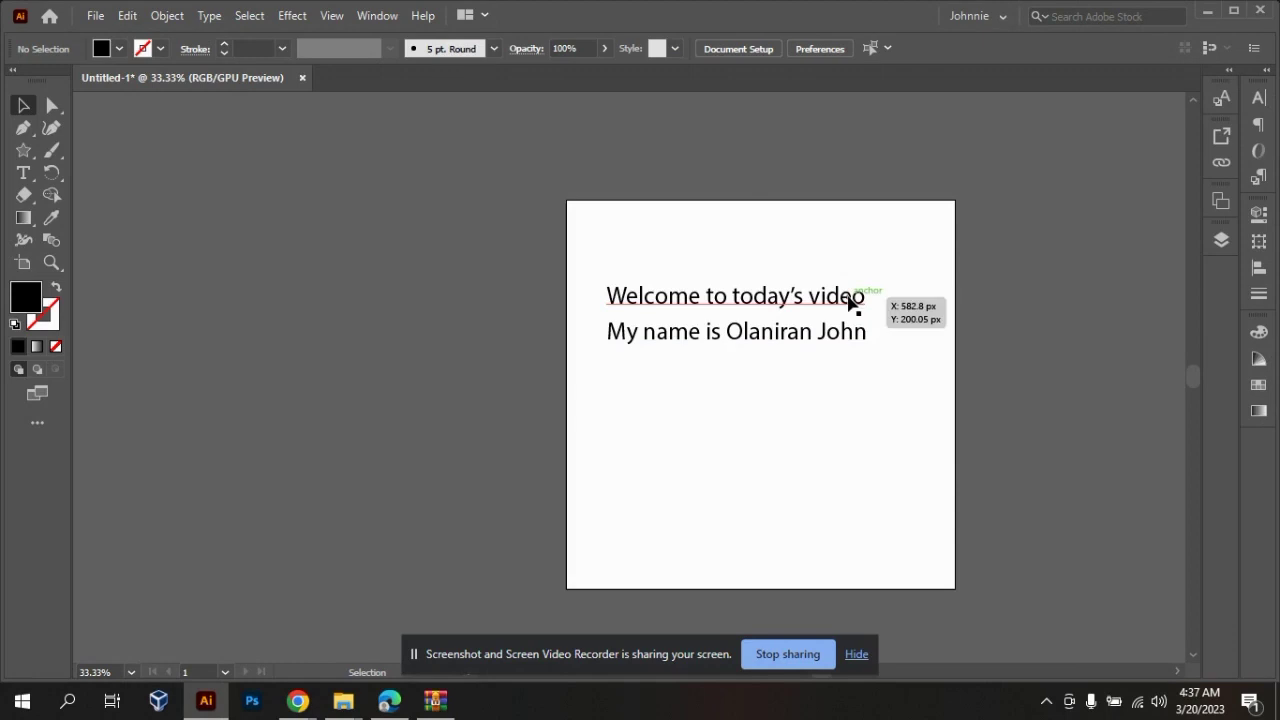
- Show the available fonts for the welcome line and filter them by the Sans Serif classification
{"action": "left_click", "coordinate": [849, 303]}
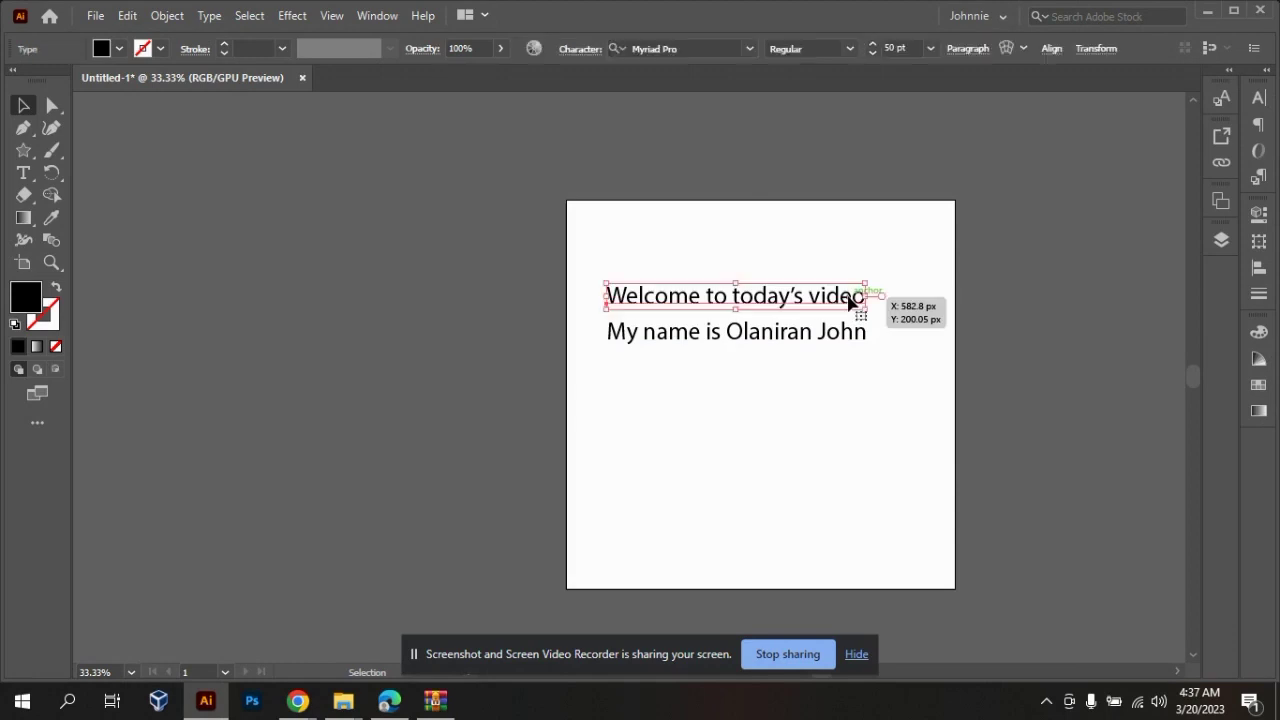
{"action": "left_click", "coordinate": [1260, 100]}
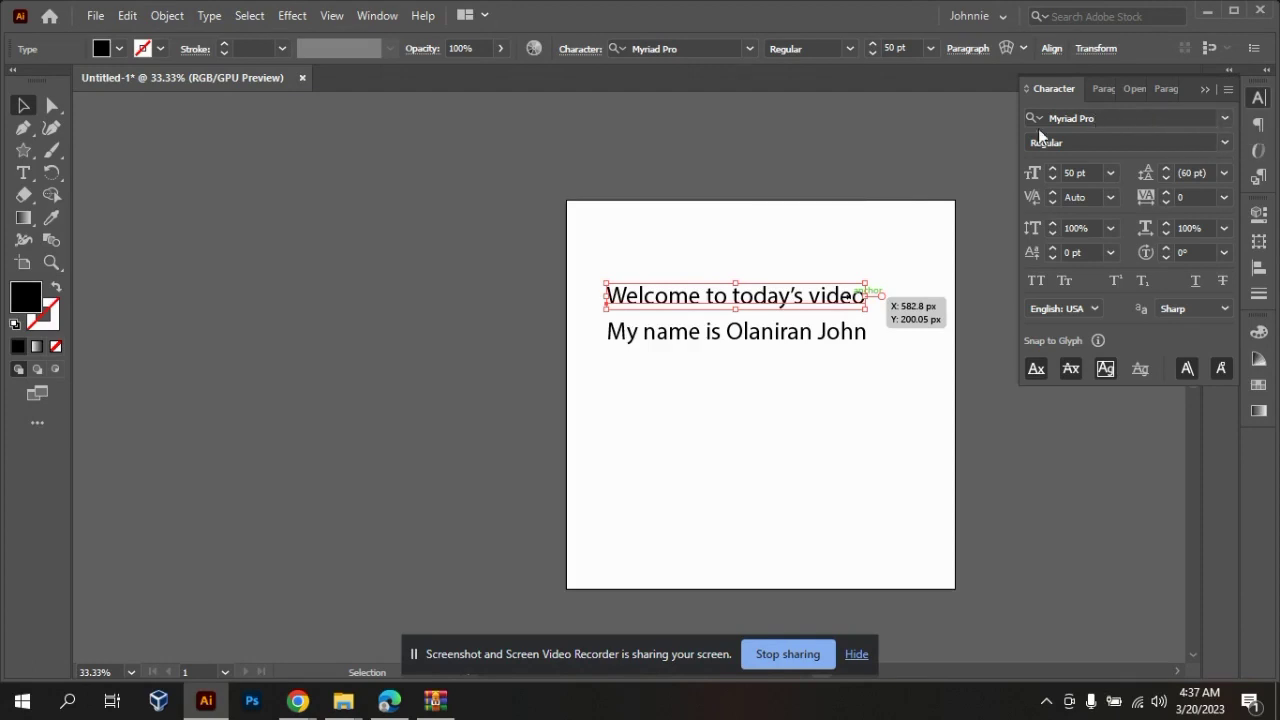
{"action": "left_click", "coordinate": [1225, 118]}
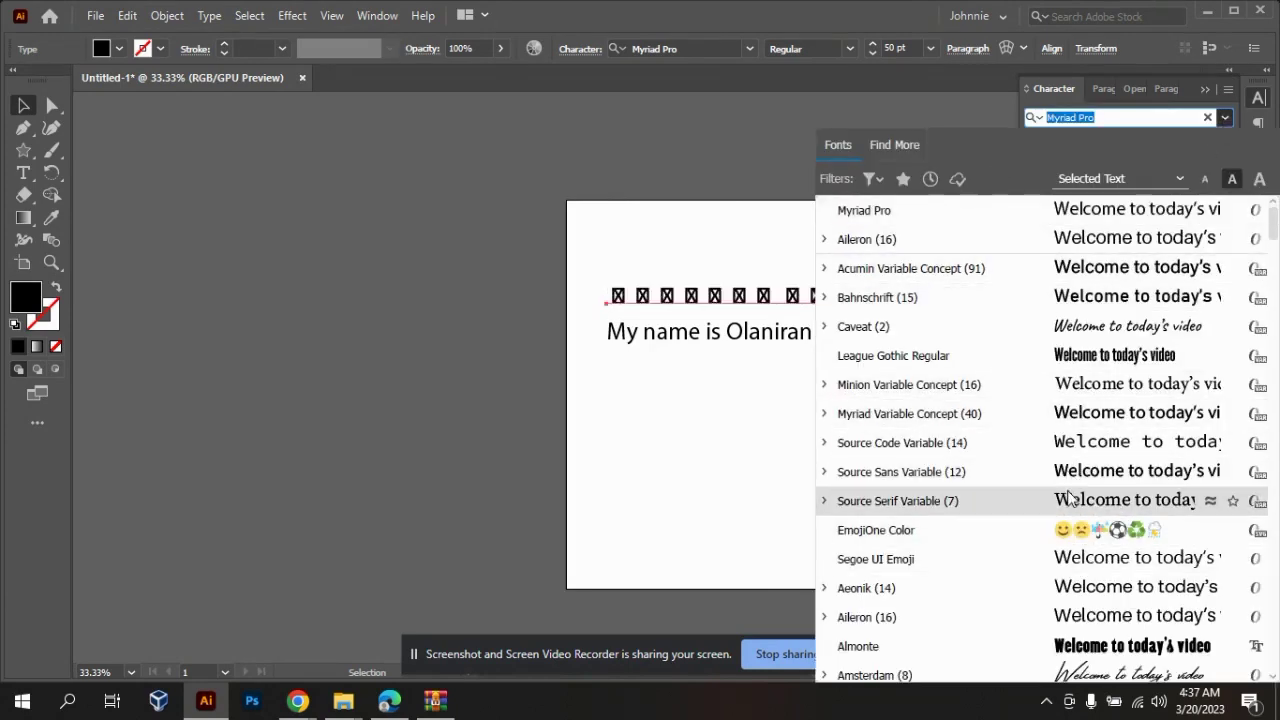
{"action": "left_click", "coordinate": [874, 179]}
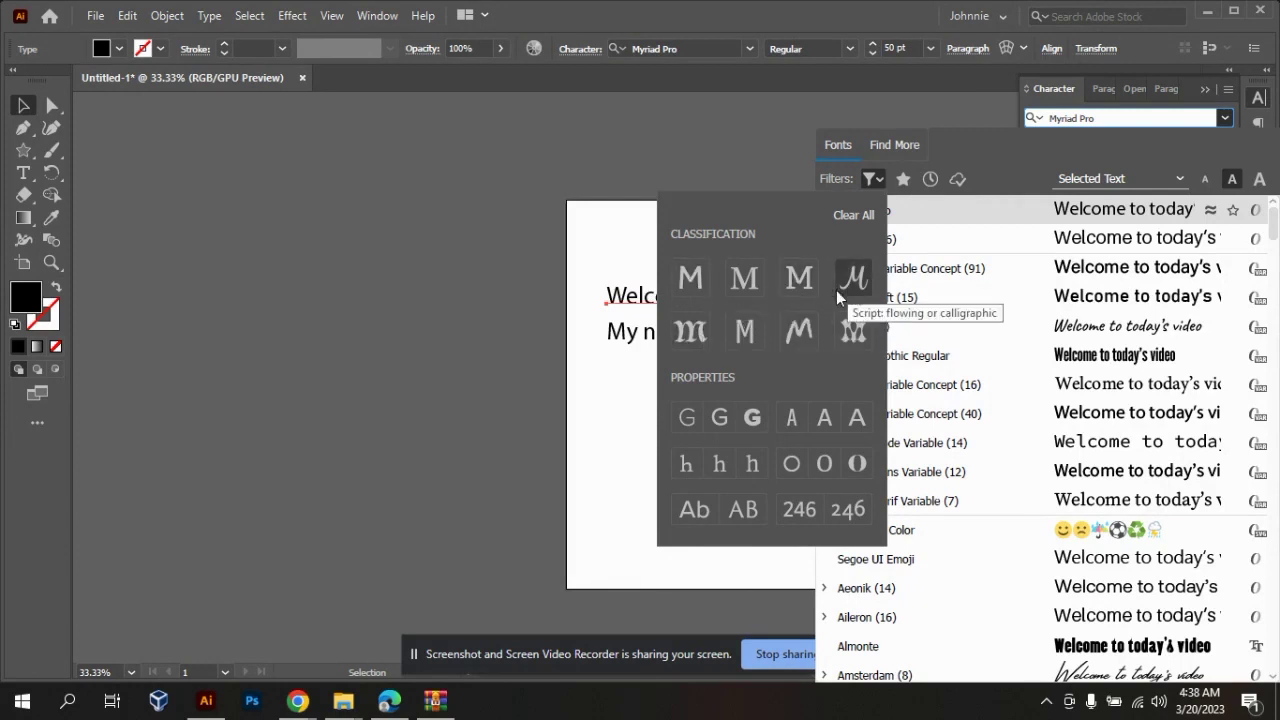
{"action": "left_click", "coordinate": [706, 281]}
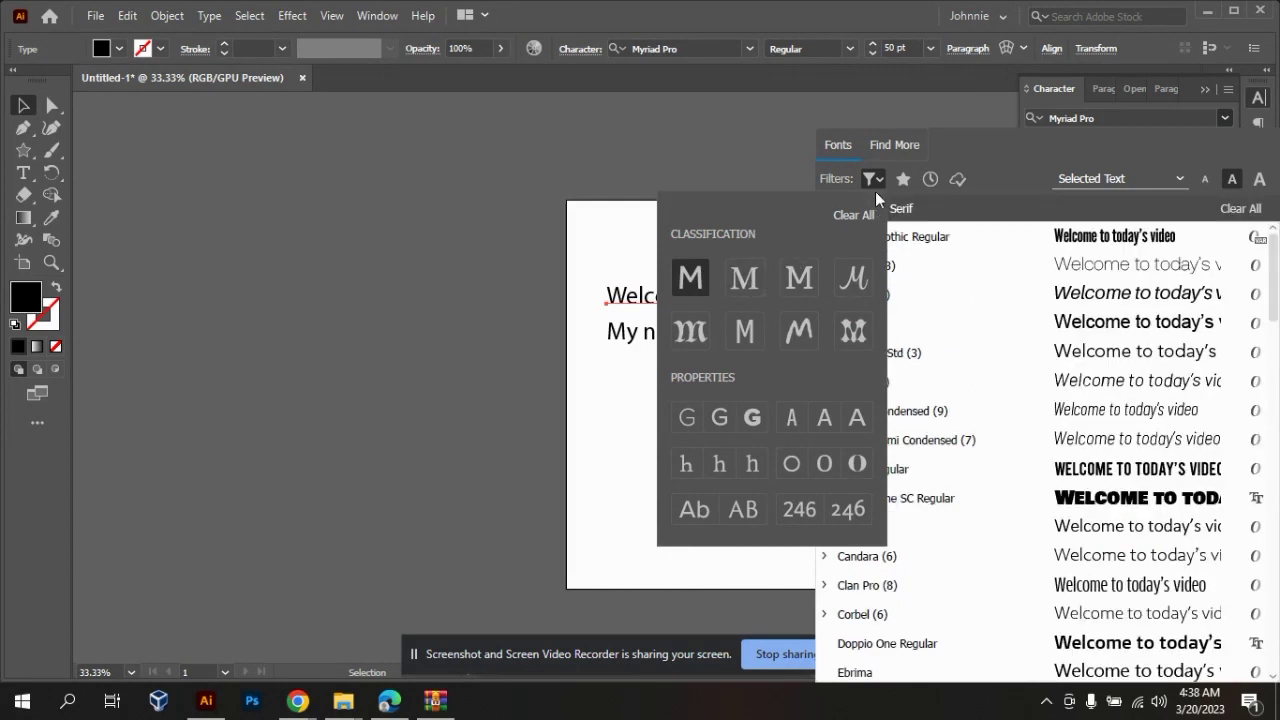
{"action": "left_click", "coordinate": [991, 159]}
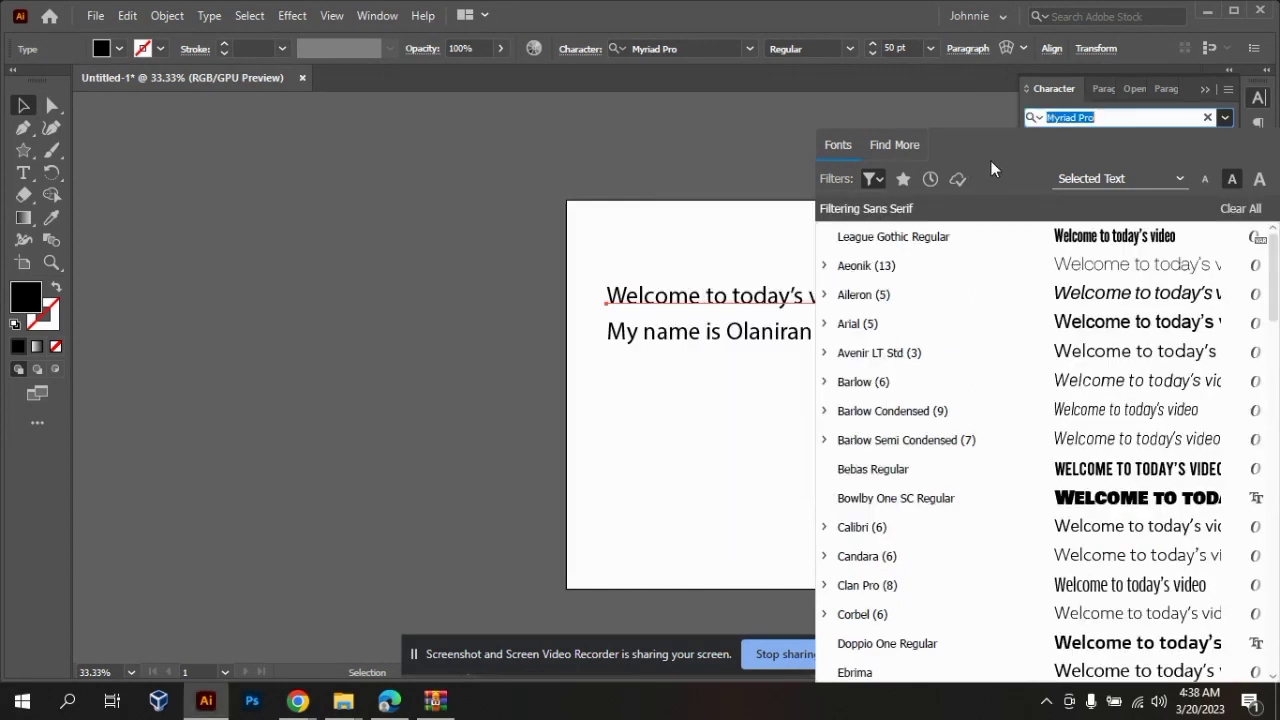
{"action": "left_click", "coordinate": [884, 184]}
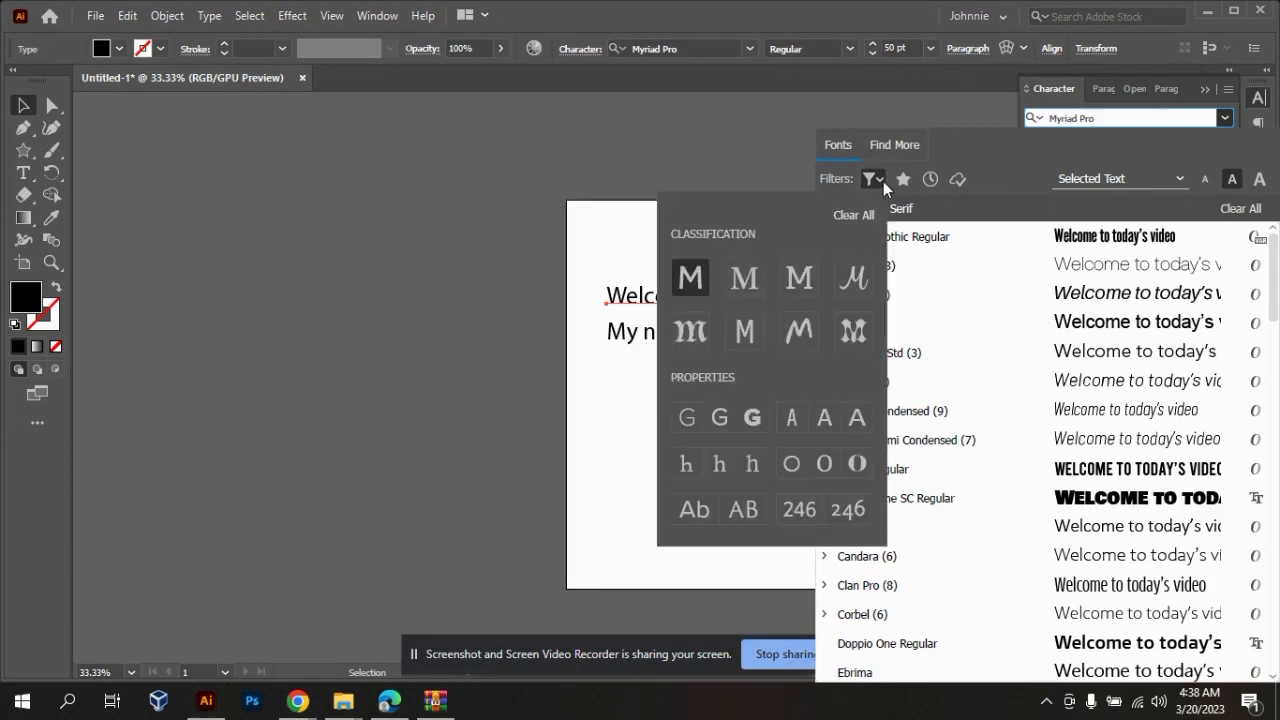
{"action": "left_click", "coordinate": [697, 291]}
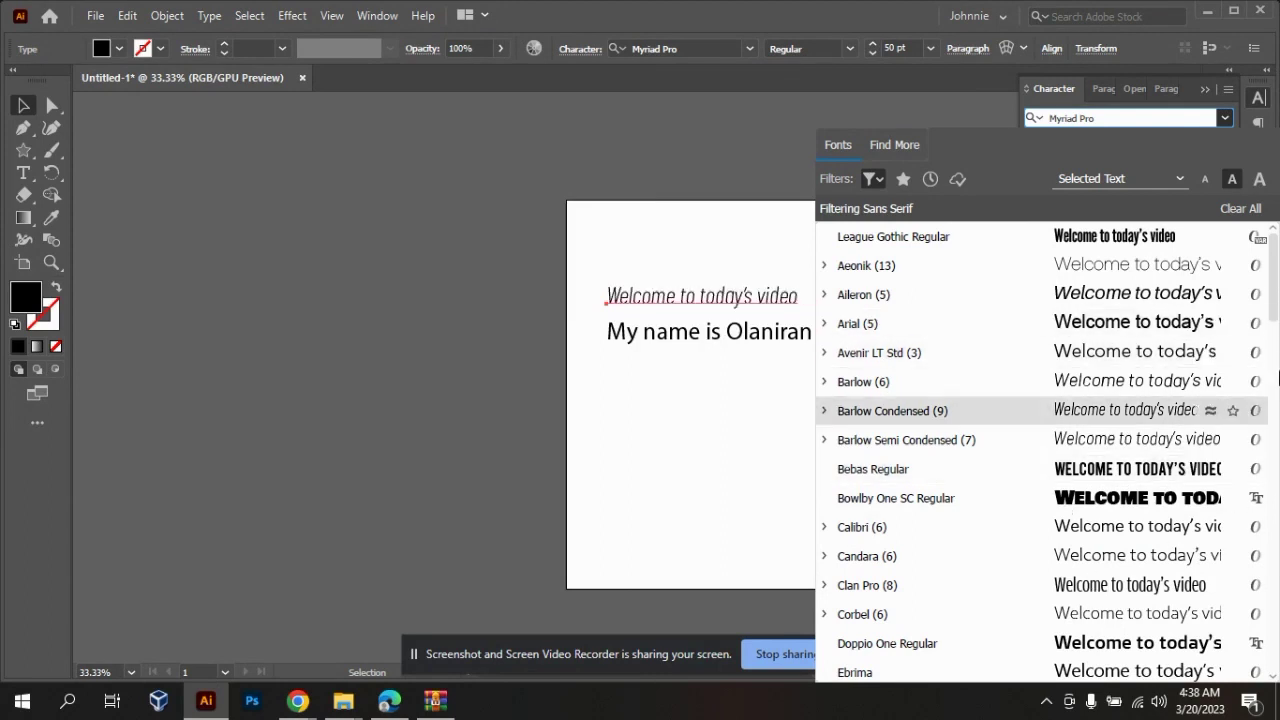
- Switch the font classification filter to Serif and browse the matching fonts previewed on the welcome line
{"action": "left_click", "coordinate": [875, 179]}
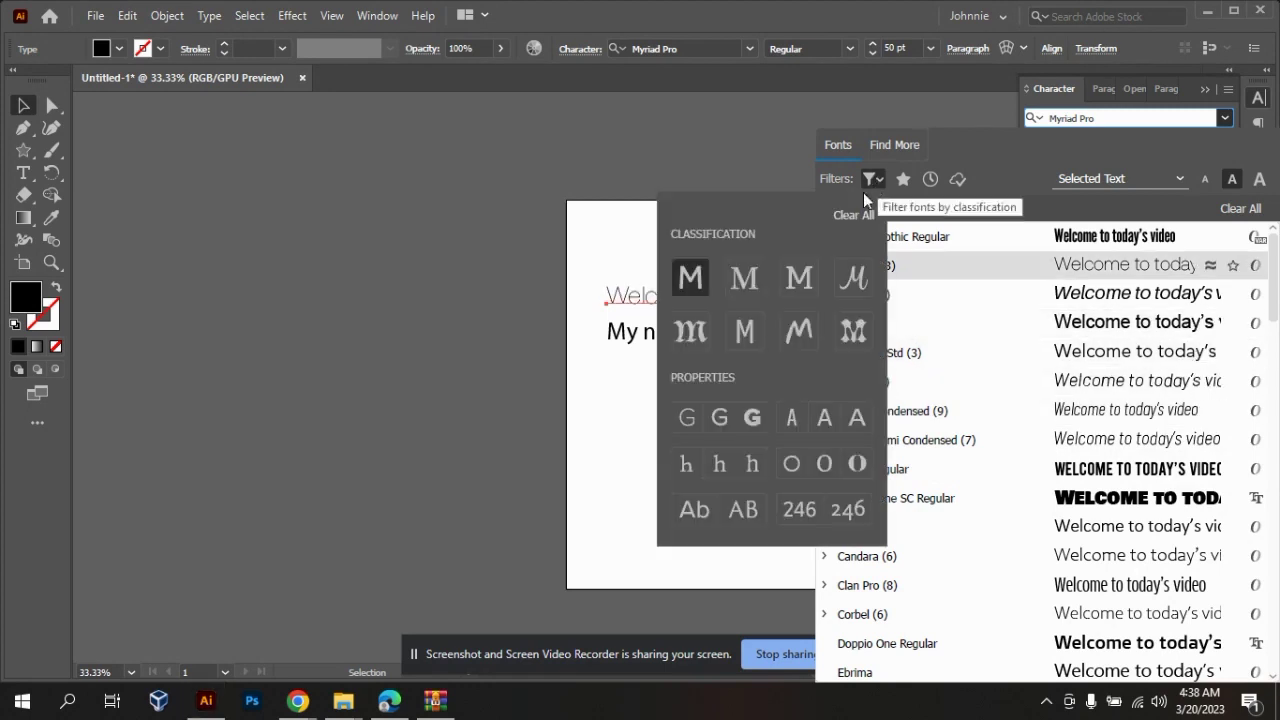
{"action": "left_click", "coordinate": [755, 291]}
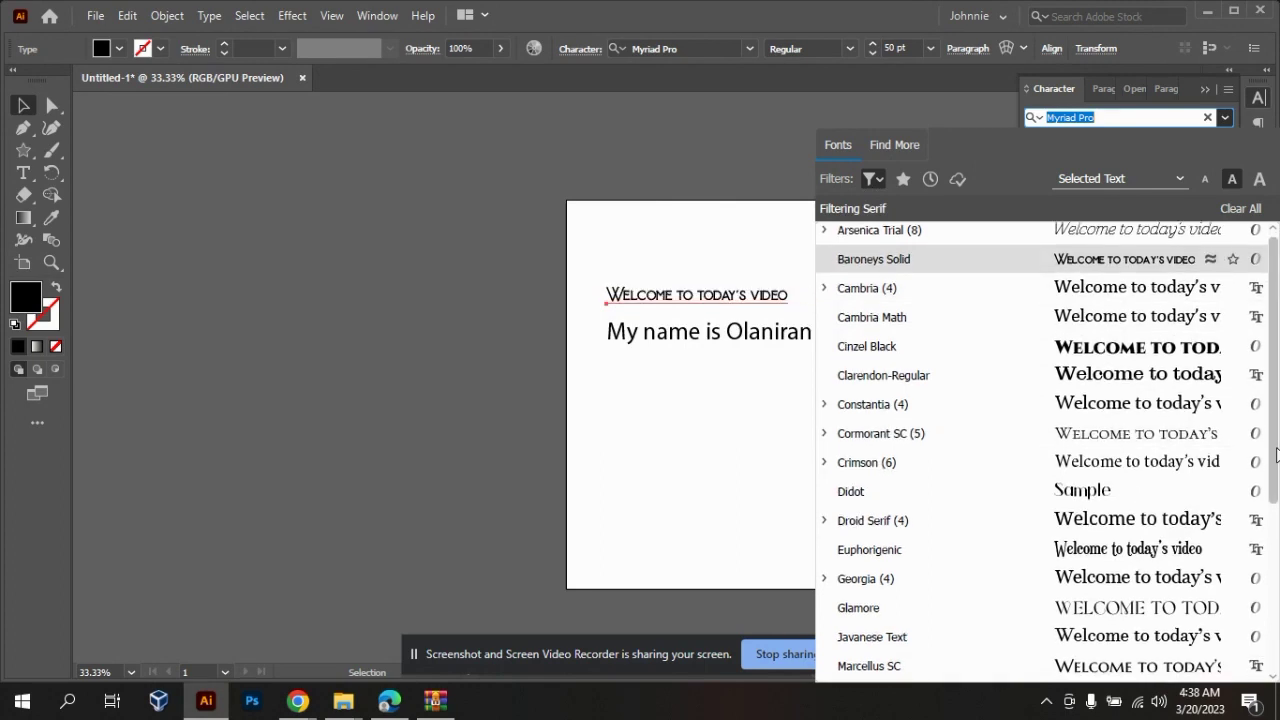
{"action": "scroll", "coordinate": [1276, 460], "scroll_direction": "down", "scroll_amount": 3}
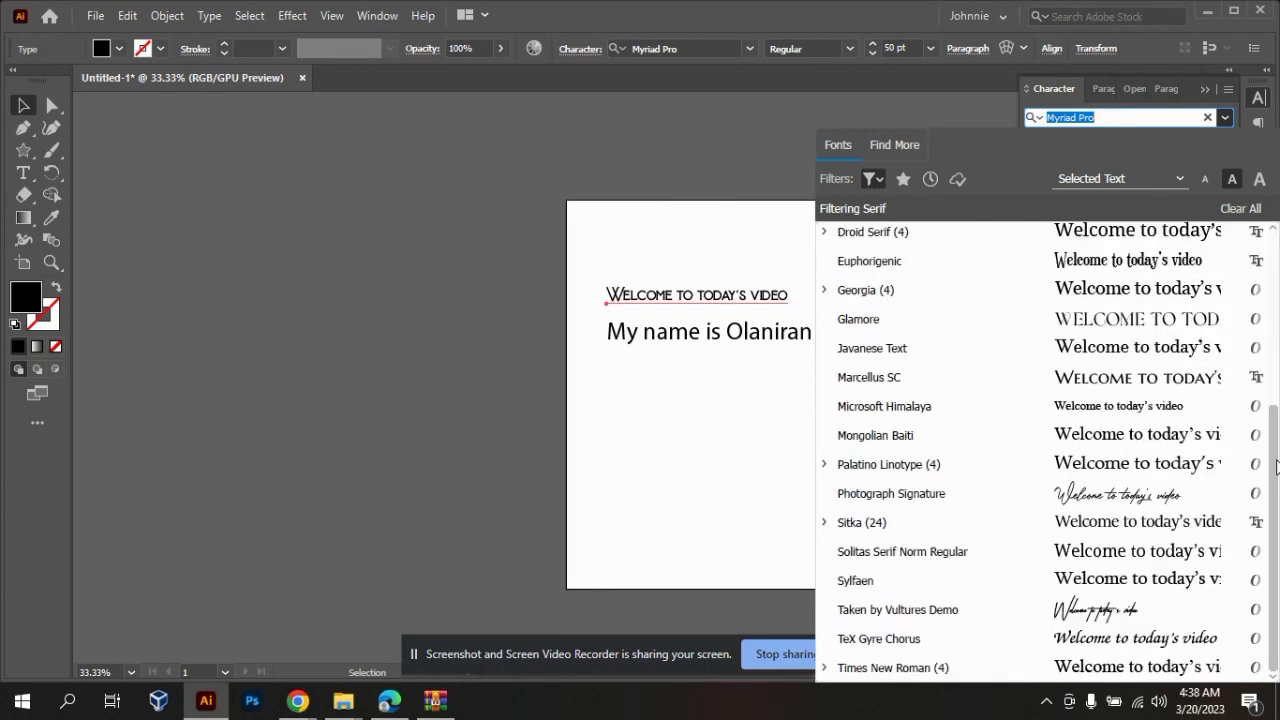
- Switch the font classification filter to Script and preview the matching fonts on the welcome line
{"action": "left_click", "coordinate": [879, 183]}
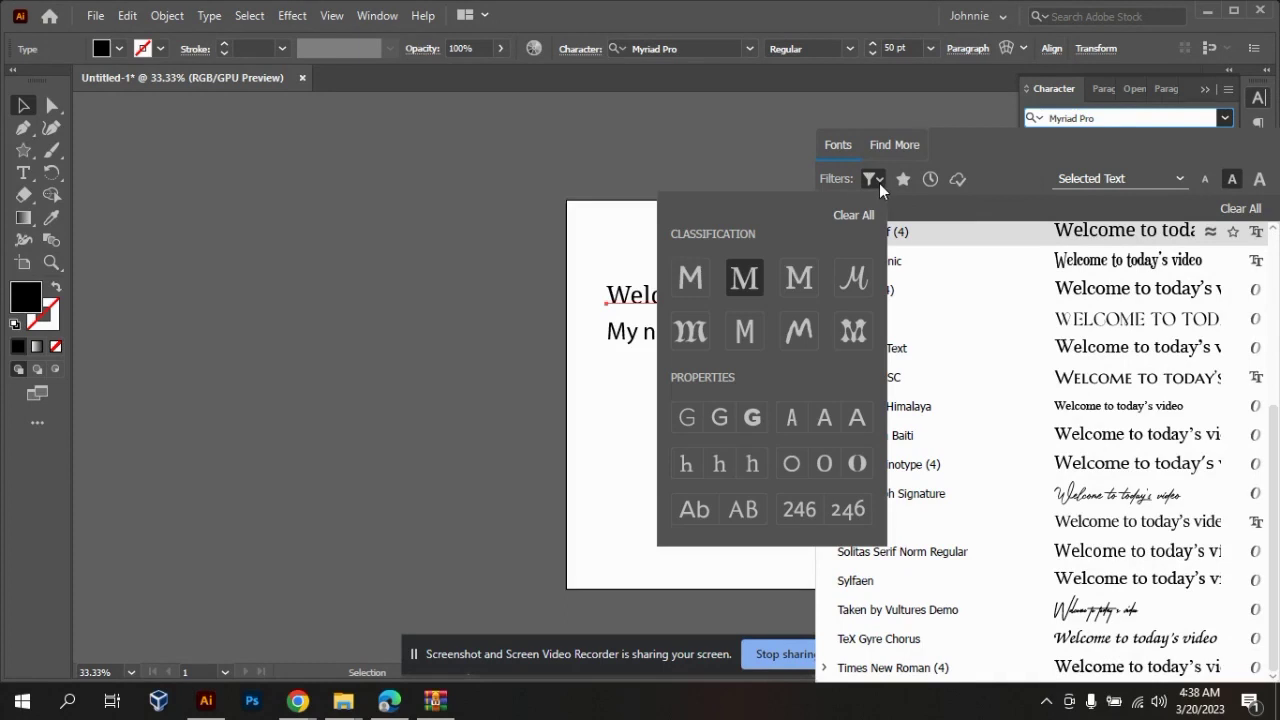
{"action": "left_click", "coordinate": [849, 289]}
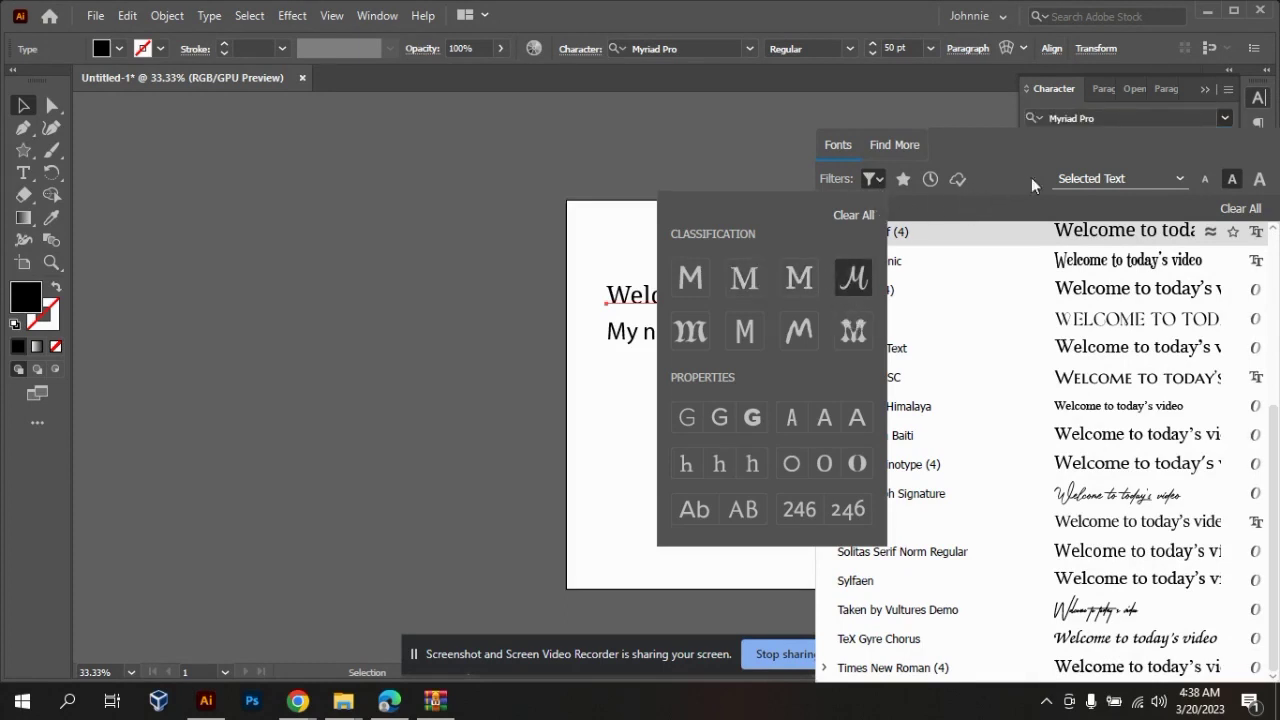
{"action": "left_click", "coordinate": [1008, 150]}
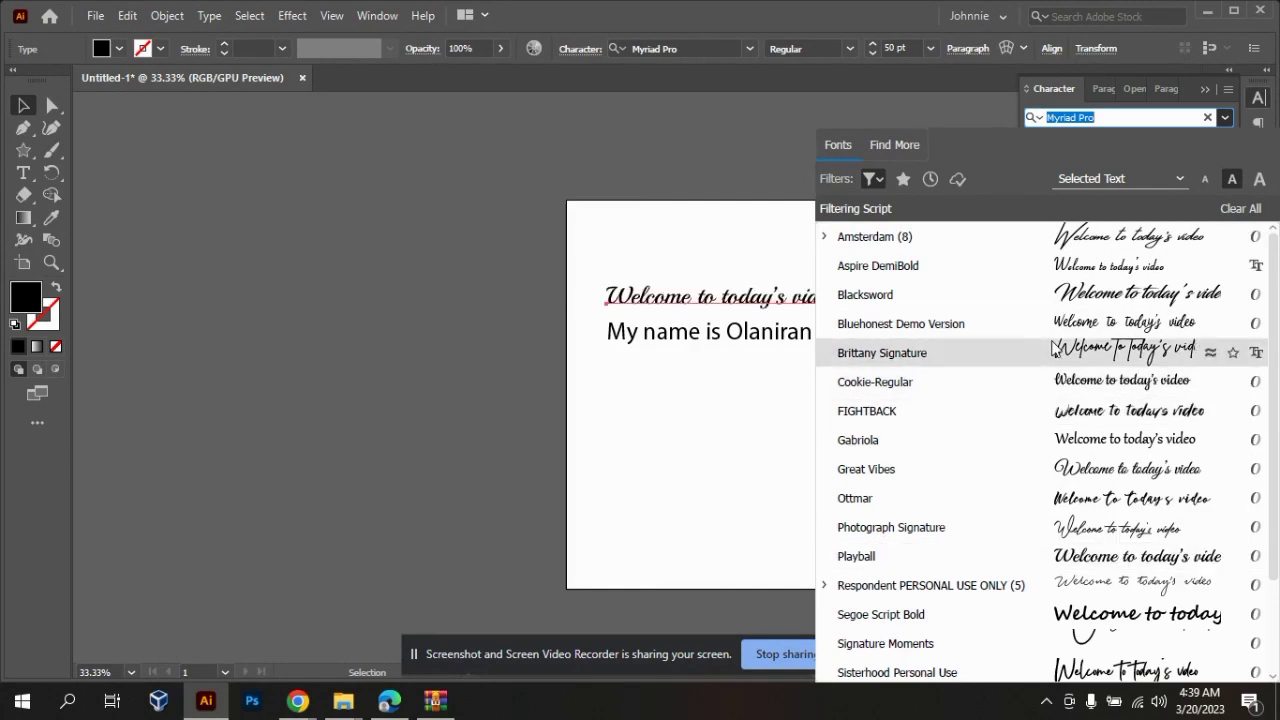
- Clear the font classification filter and set the welcome line's font to Aileron
{"action": "left_click", "coordinate": [879, 178]}
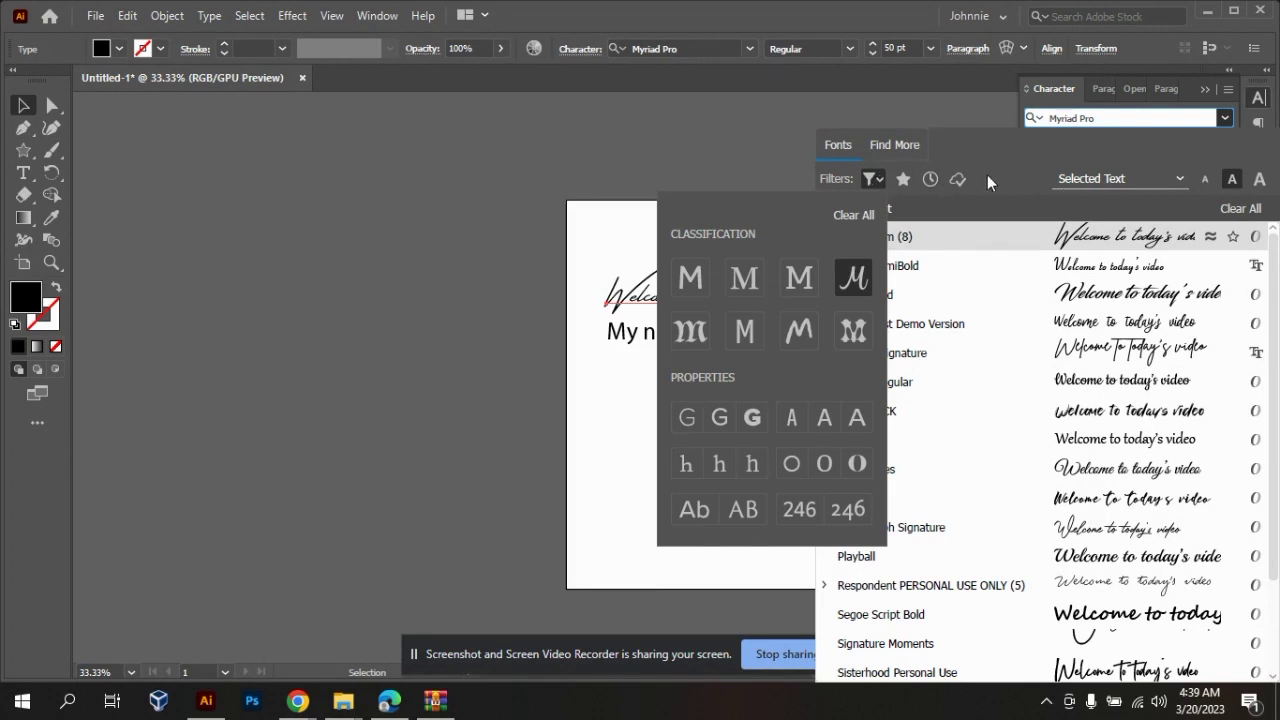
{"action": "left_click", "coordinate": [876, 180]}
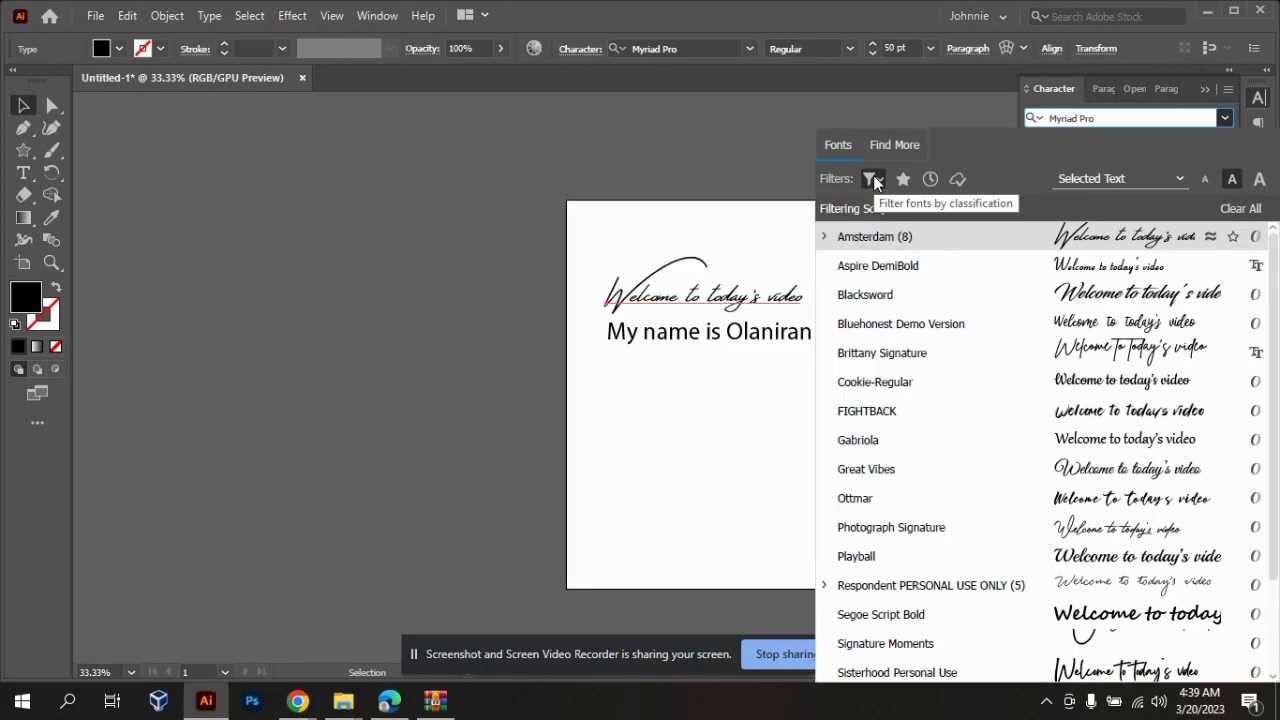
{"action": "left_click", "coordinate": [878, 182]}
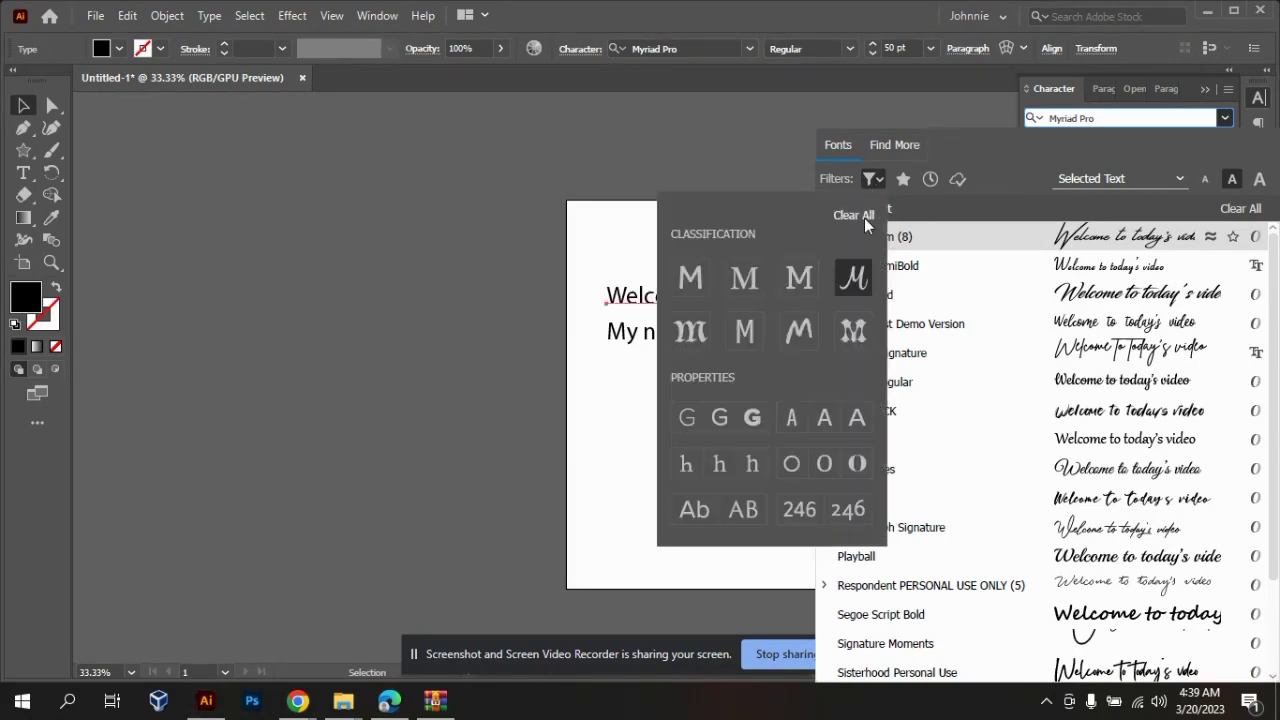
{"action": "left_click", "coordinate": [855, 215]}
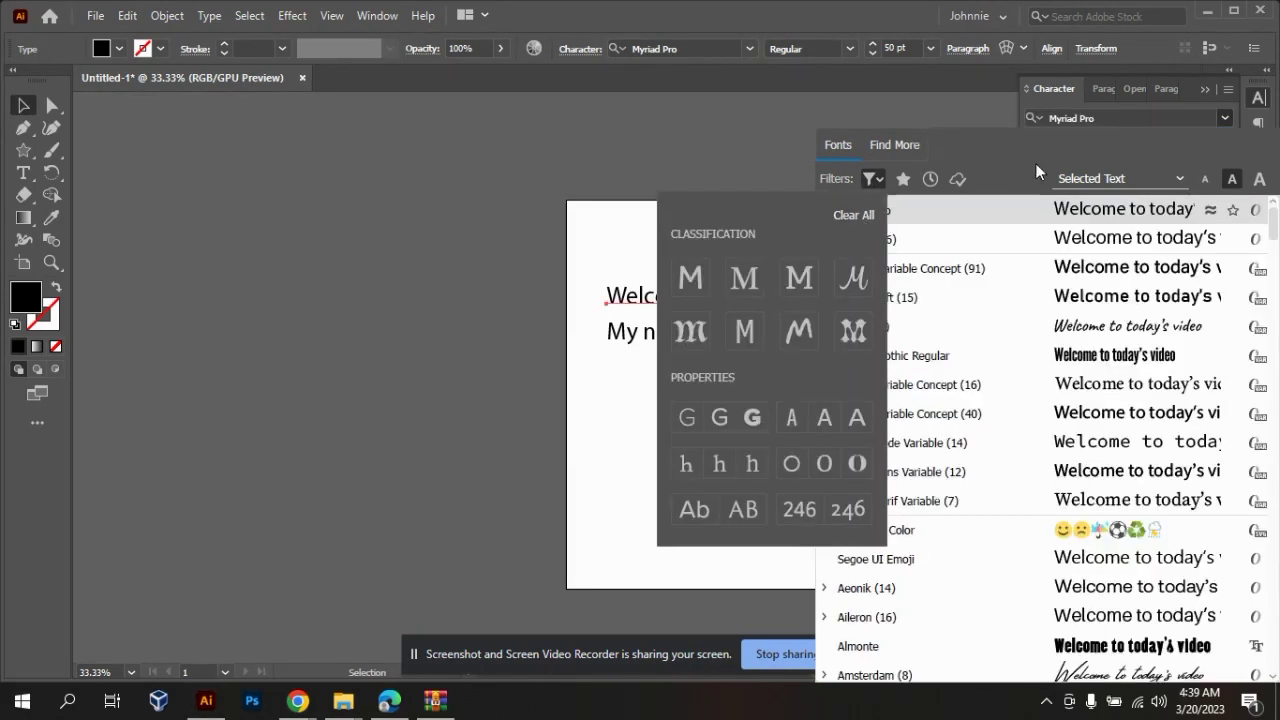
{"action": "left_click", "coordinate": [1012, 152]}
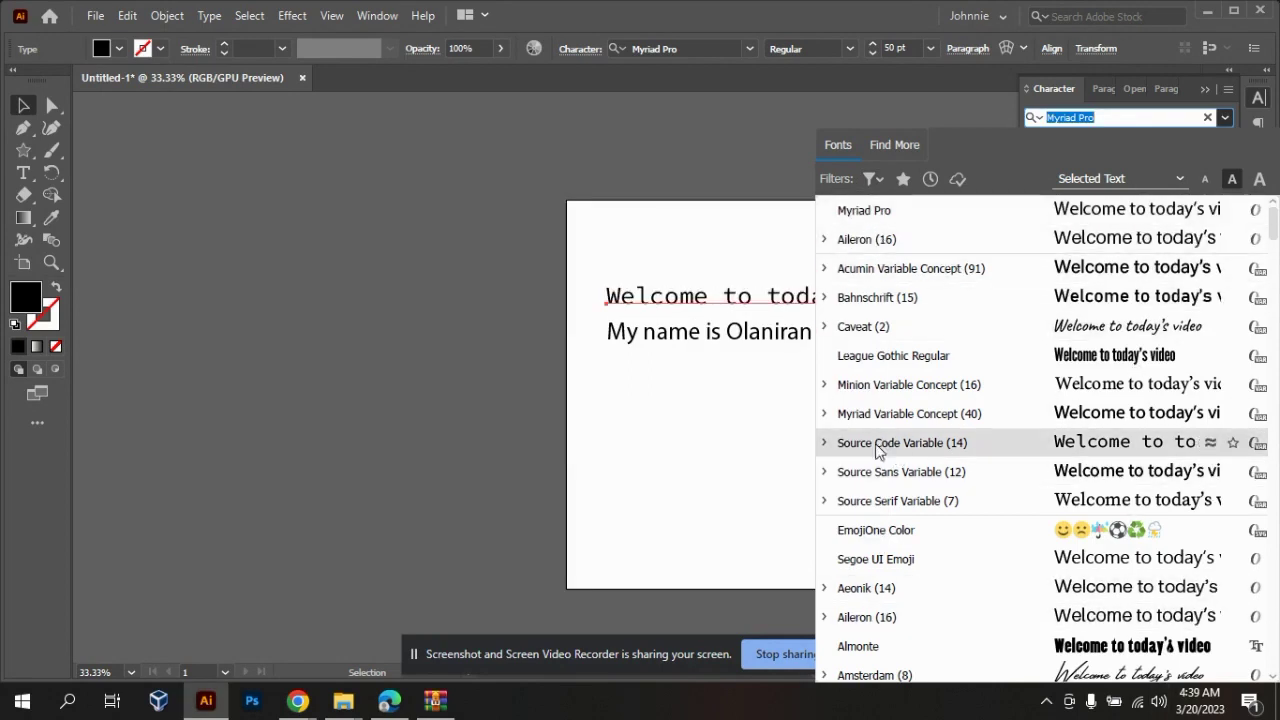
{"action": "left_click", "coordinate": [900, 242]}
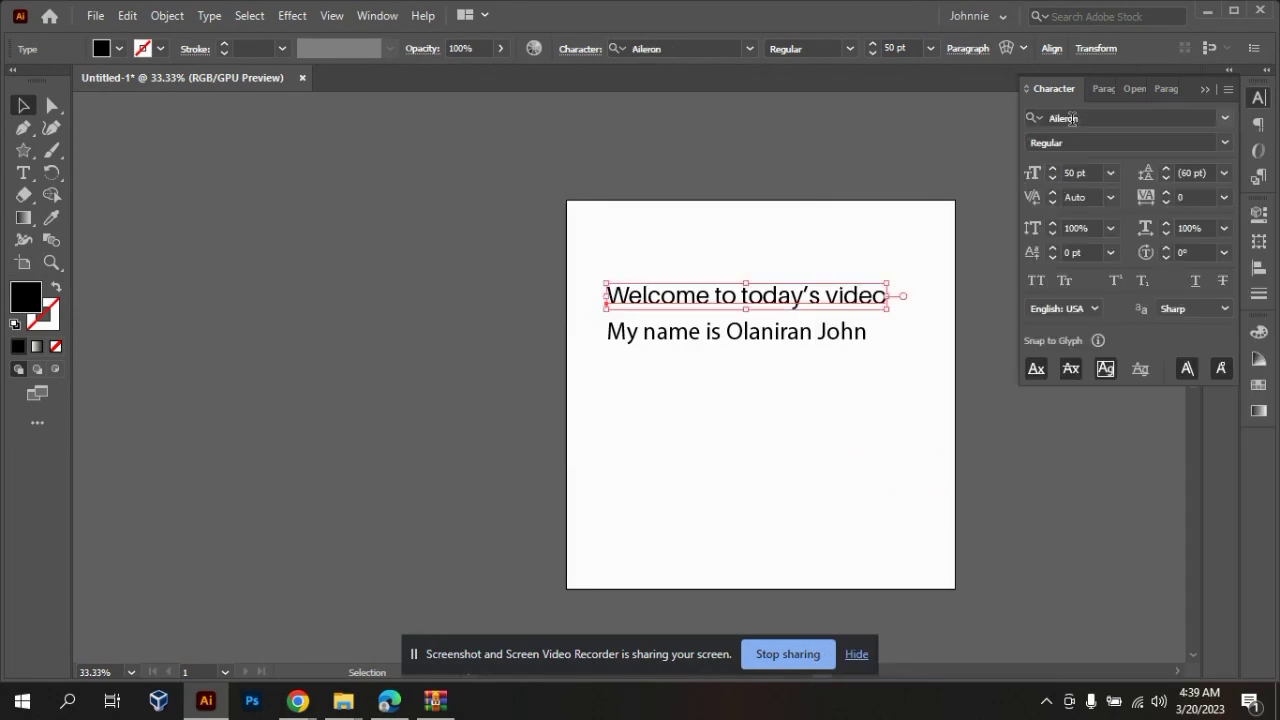
- Select the whole welcome line's text, try the Bold font style on it, and settle on SemiBold
{"action": "double_click", "coordinate": [857, 300]}
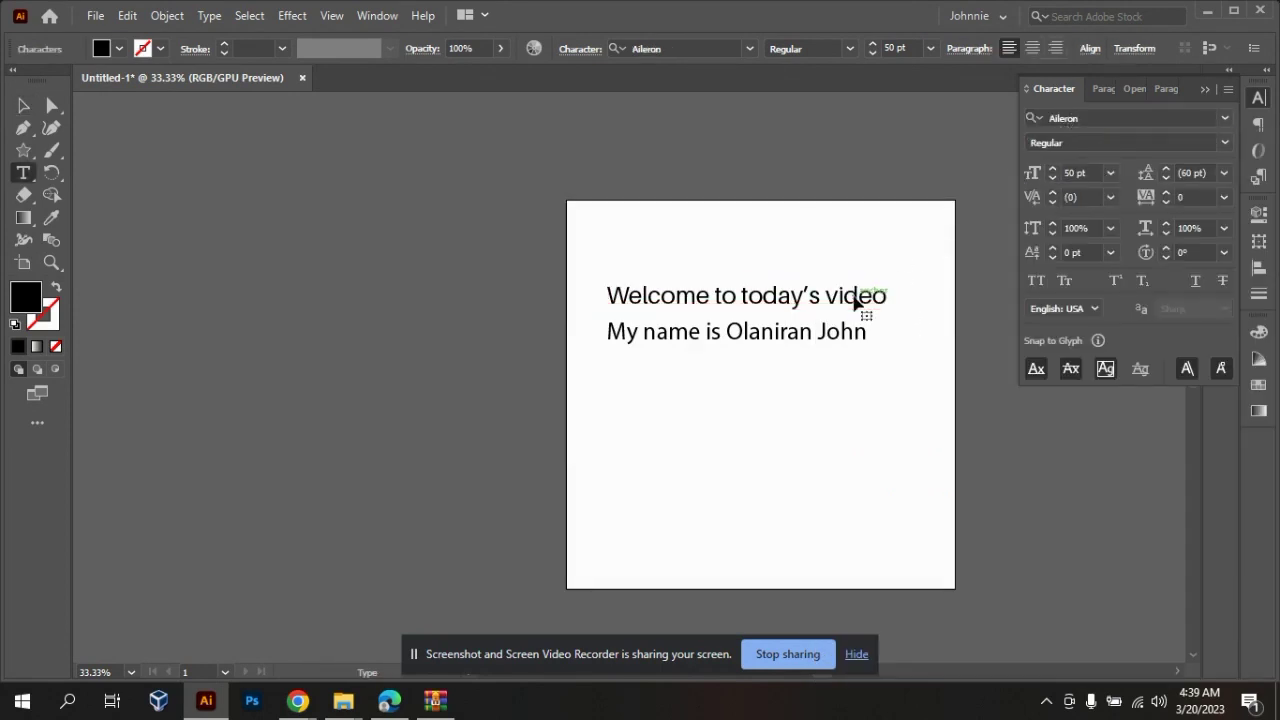
{"action": "triple_click", "coordinate": [840, 298]}
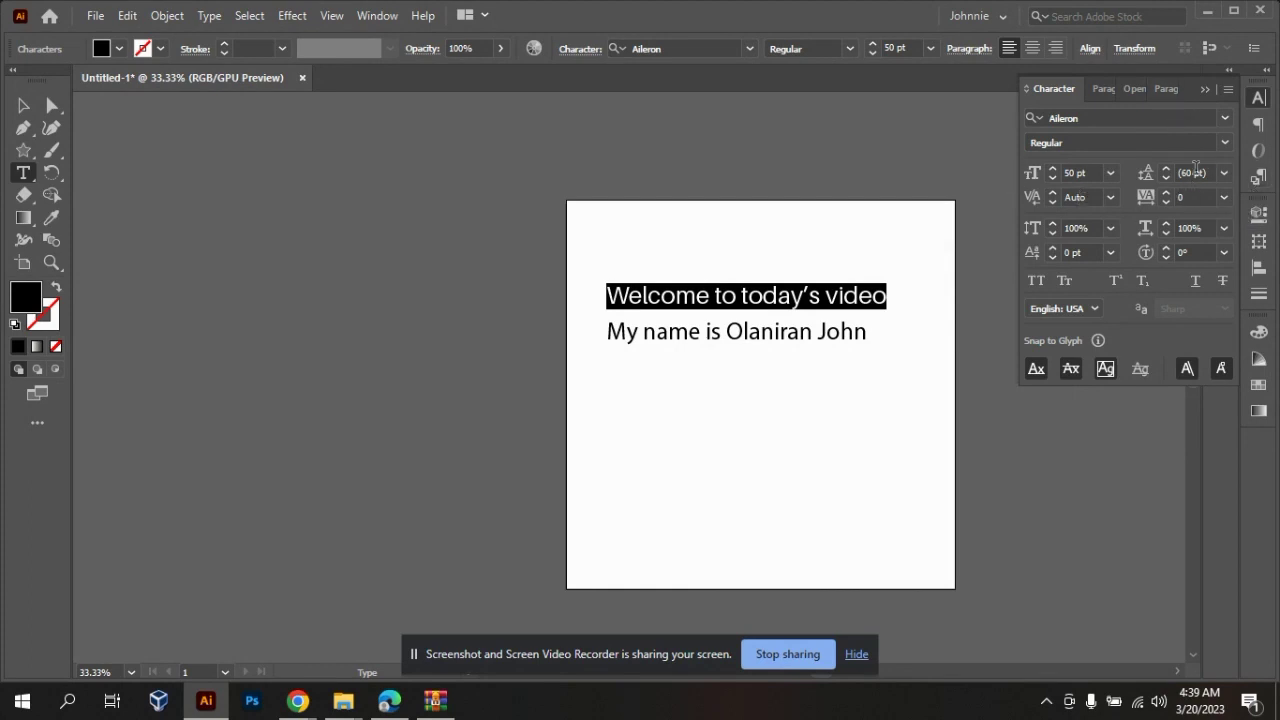
{"action": "left_click", "coordinate": [1227, 143]}
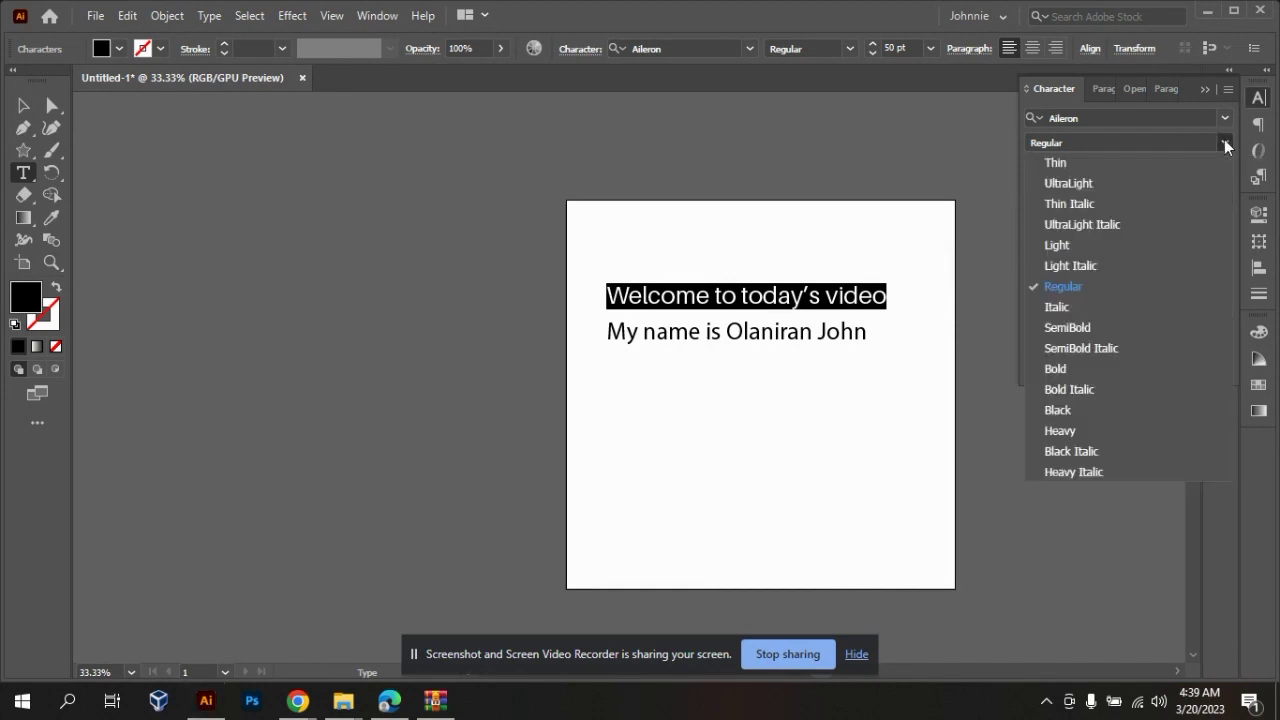
{"action": "left_click", "coordinate": [1055, 369]}
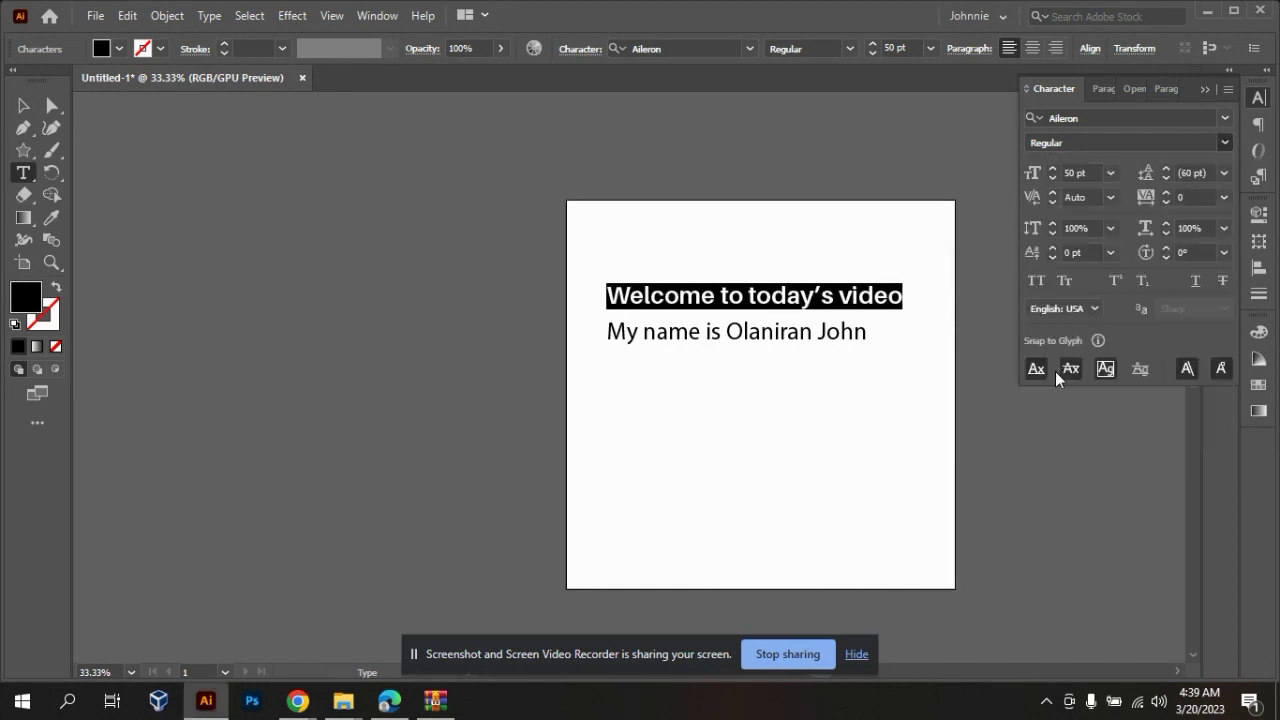
{"action": "left_click", "coordinate": [1224, 145]}
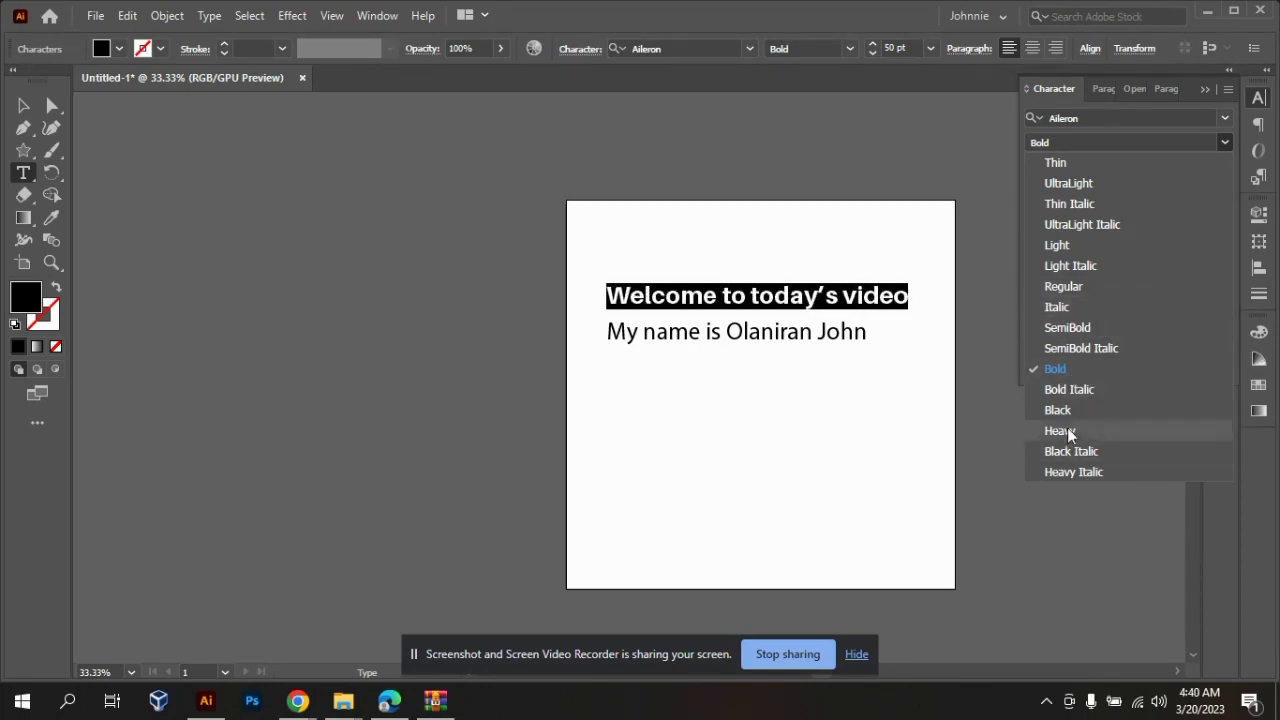
{"action": "left_click", "coordinate": [1070, 332]}
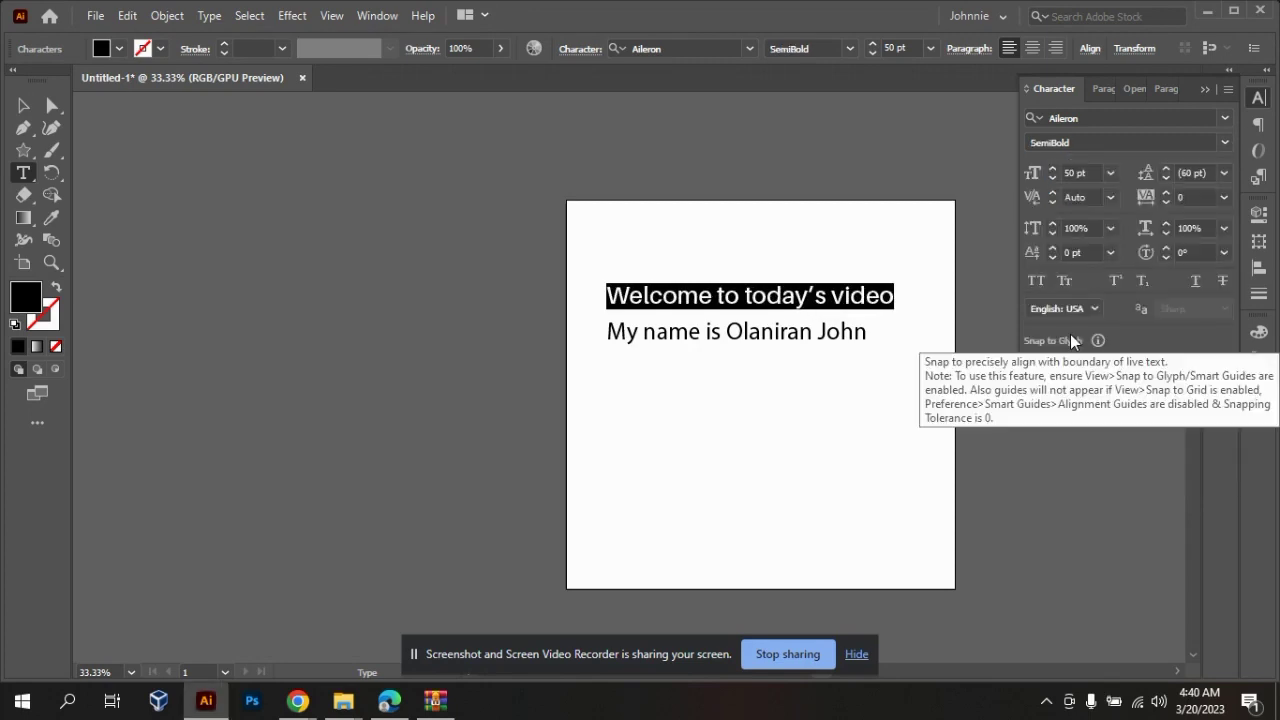
- Step the welcome line's font size up and down, ending at 51 pt
{"action": "left_click", "coordinate": [1052, 168]}
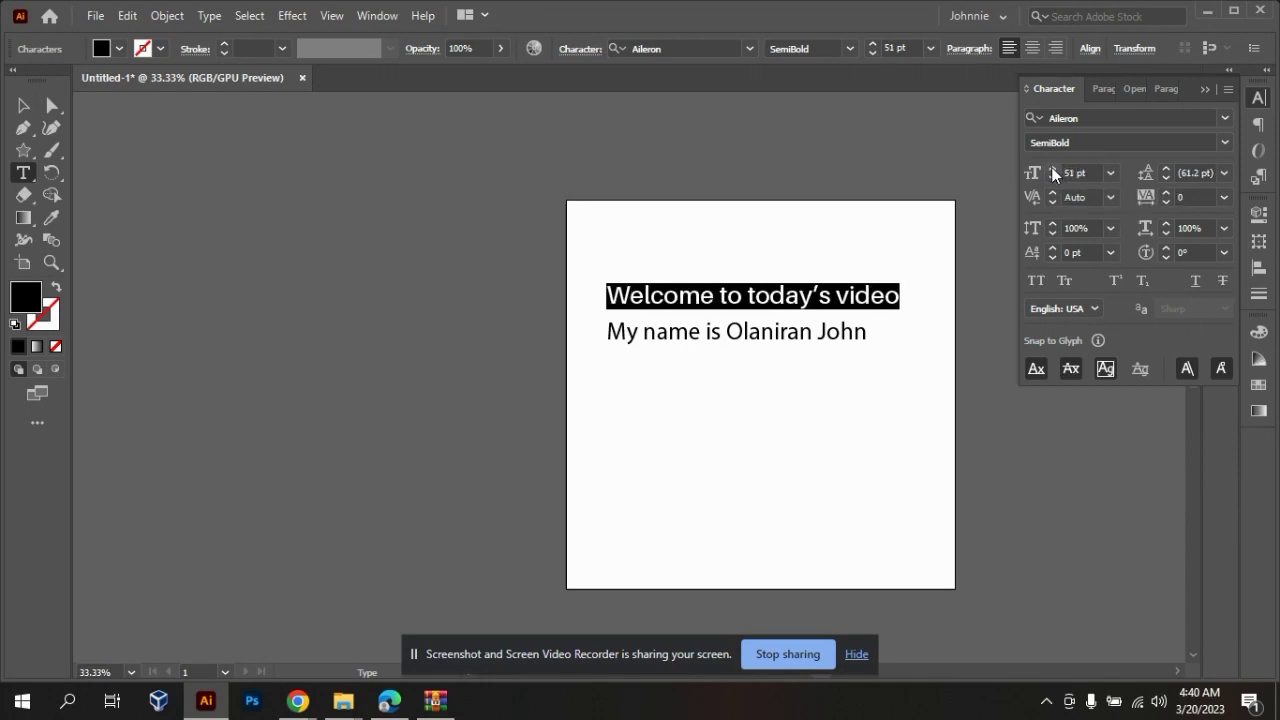
{"action": "left_click", "coordinate": [1052, 166]}
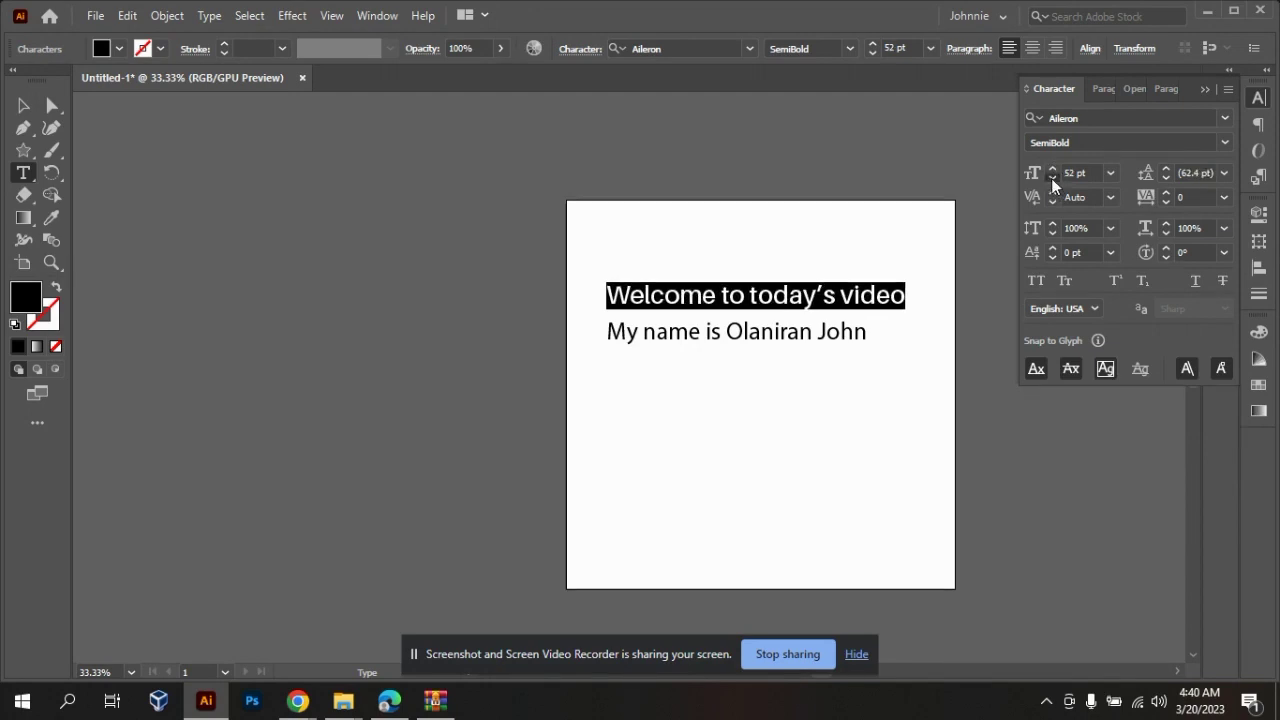
{"action": "left_click", "coordinate": [1051, 178]}
{"action": "left_click", "coordinate": [1051, 178]}
{"action": "left_click", "coordinate": [1051, 169]}
{"action": "left_click", "coordinate": [1051, 169]}
{"action": "left_click", "coordinate": [1051, 178]}
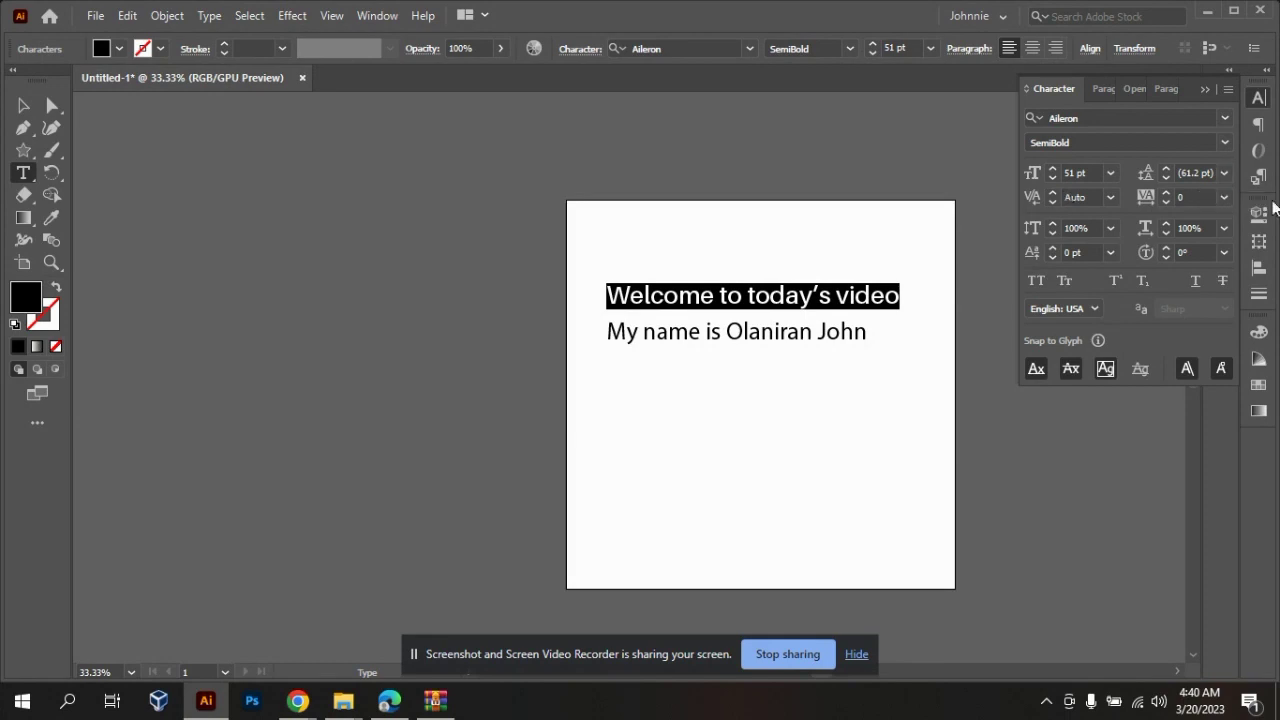
- Add a second line reading "Adobe Illlustrator class." below the welcome line in the same text object
{"action": "left_click", "coordinate": [899, 296]}
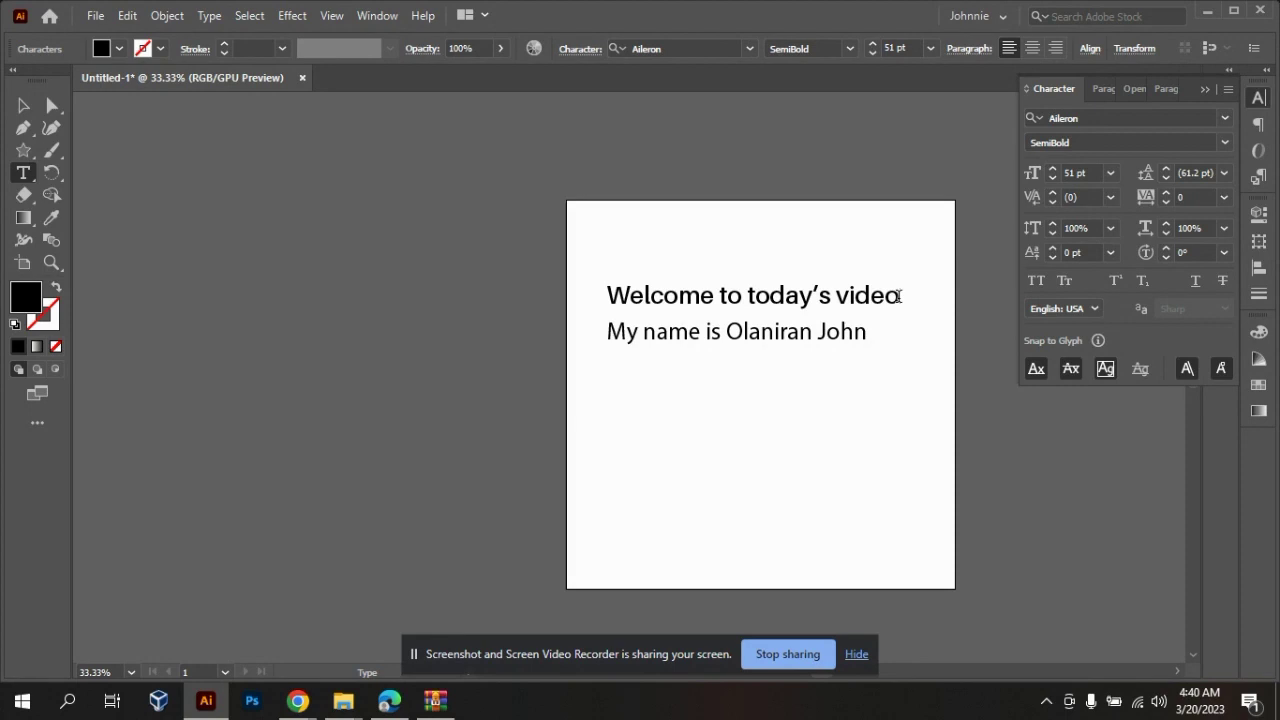
{"action": "key", "text": "Right"}
{"action": "type", "text": "Adobe Ill"}
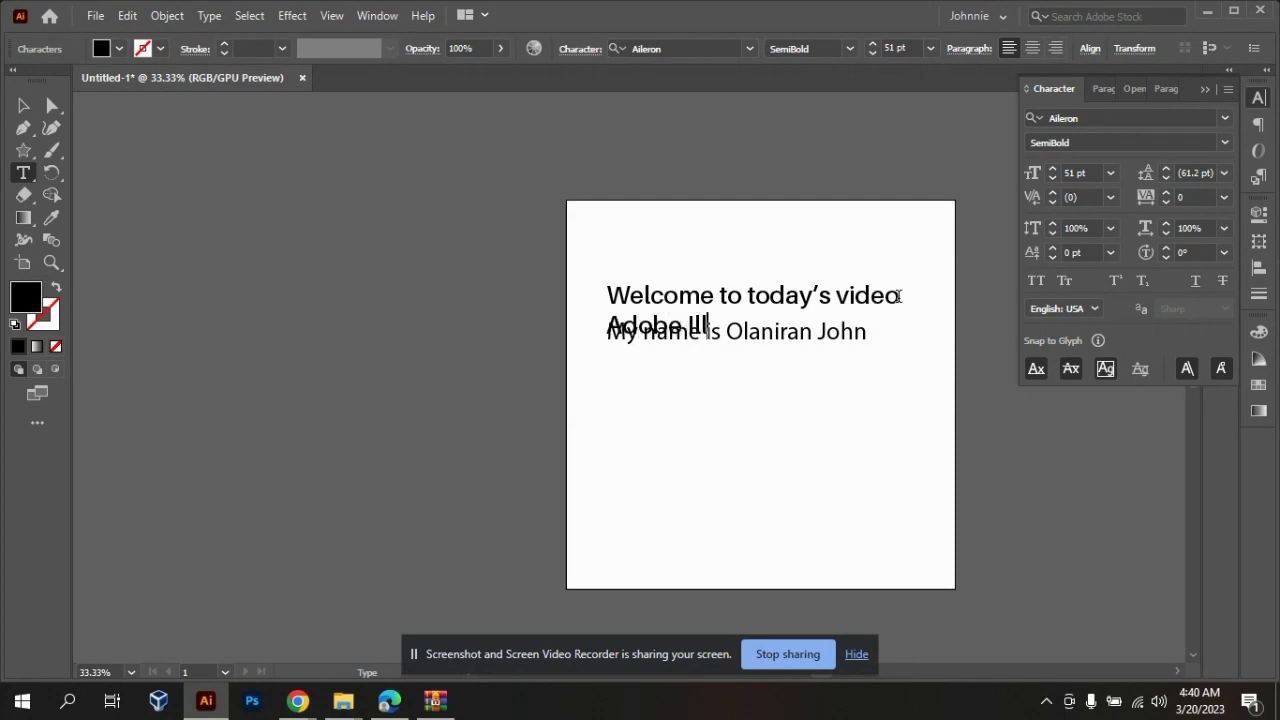
{"action": "type", "text": "ustrator"}
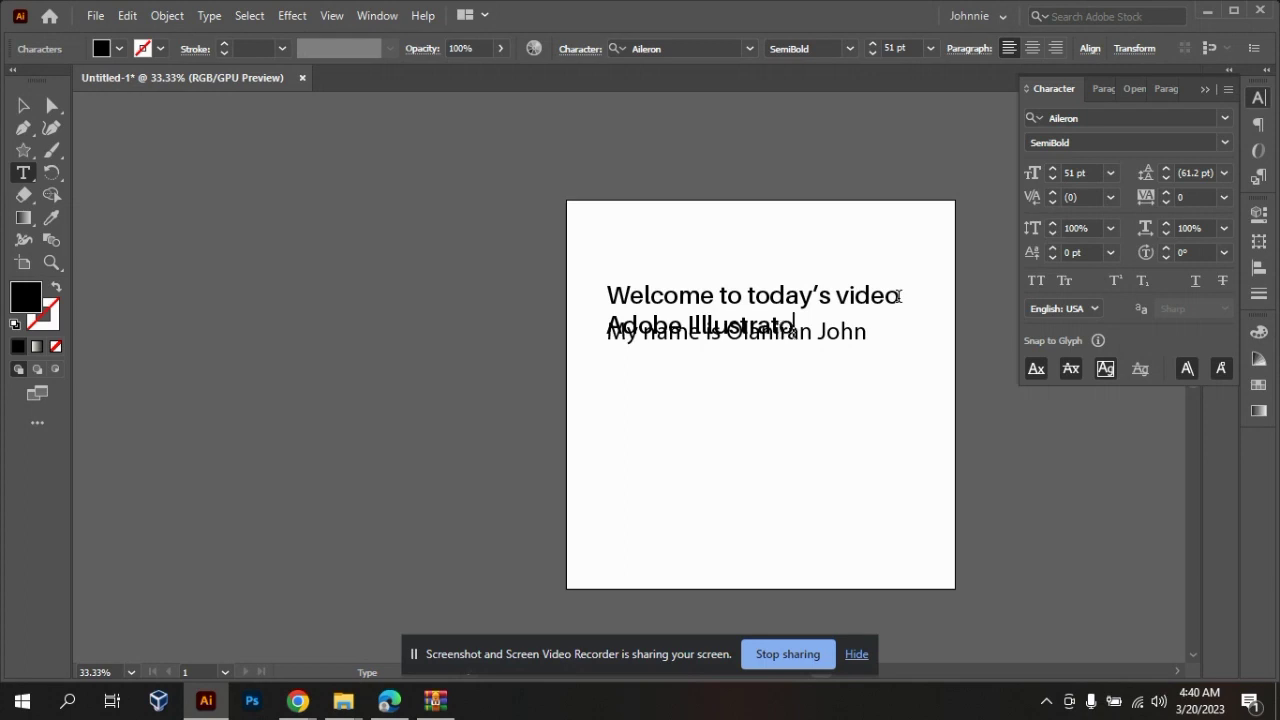
{"action": "type", "text": " class."}
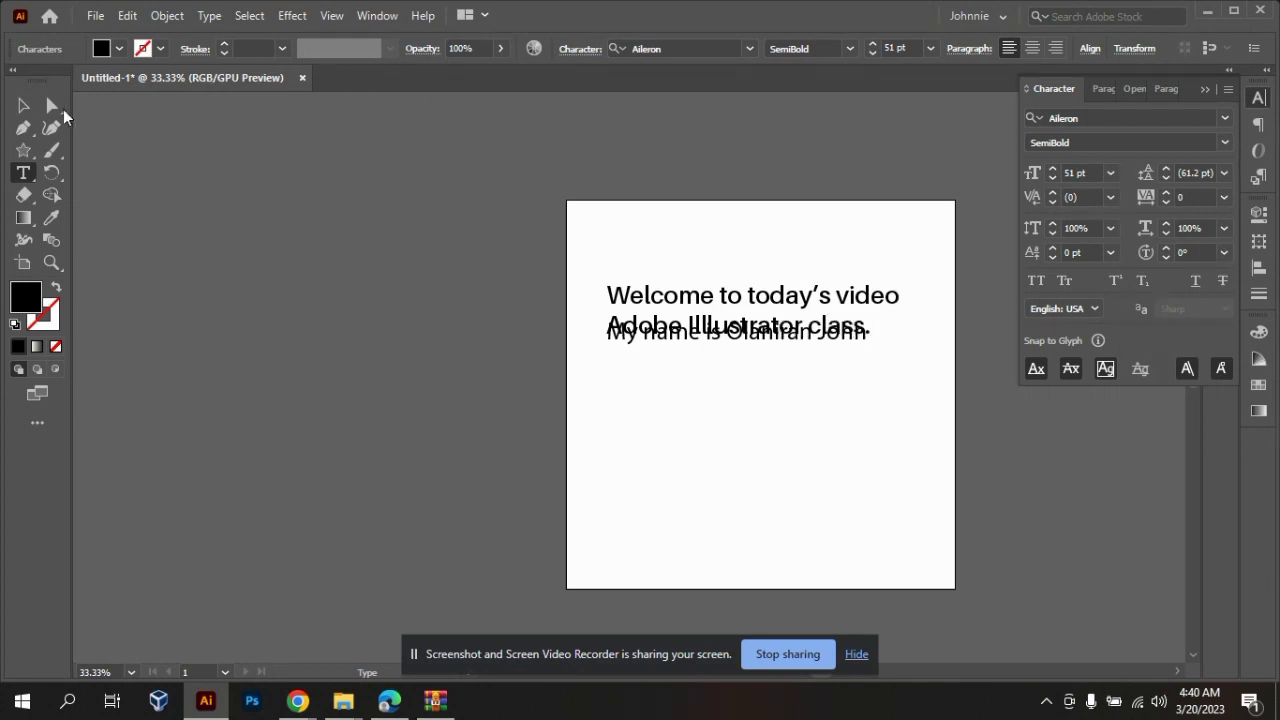
- Move the two-line welcome text up and to the left, clear of the name line and partly off the artboard
{"action": "double_click", "coordinate": [24, 108]}
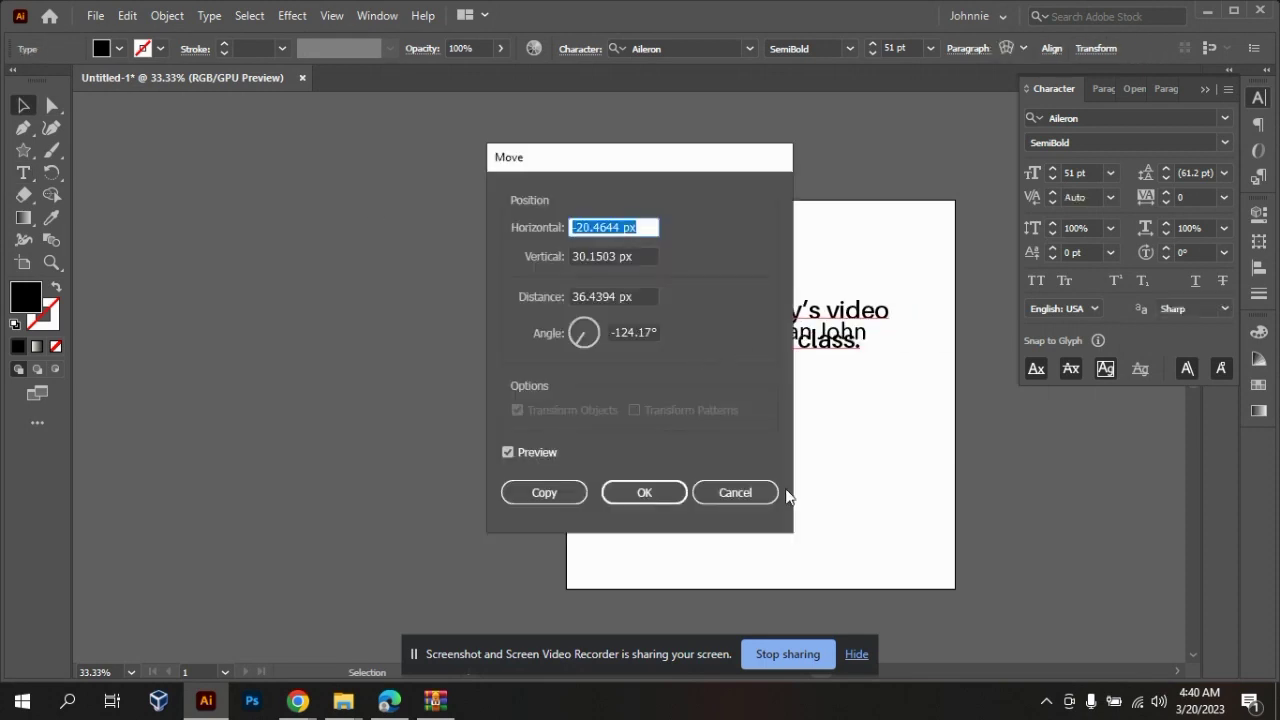
{"action": "left_click", "coordinate": [706, 492]}
{"action": "left_click_drag", "start_coordinate": [862, 325], "coordinate": [707, 272]}
{"action": "left_click", "coordinate": [888, 467]}
- Select all of the welcome text, try leading values of 62 pt and 61 pt, and reset the leading to Auto
{"action": "double_click", "coordinate": [544, 262]}
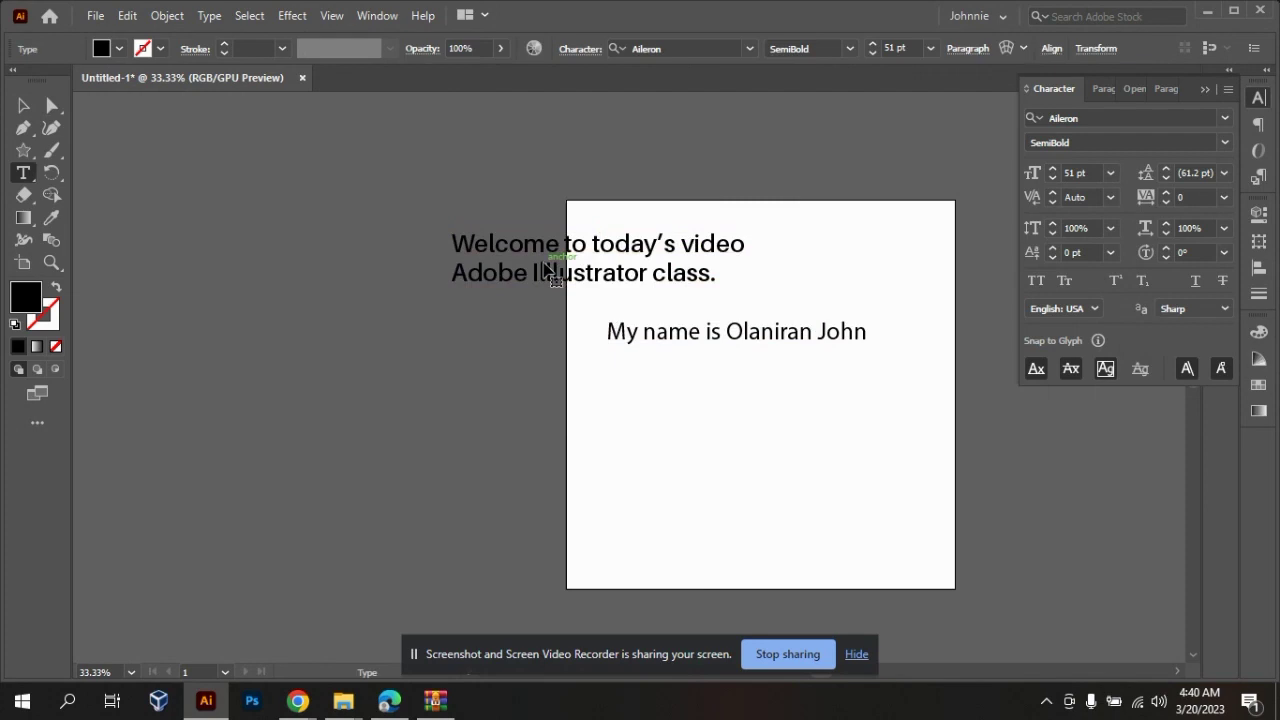
{"action": "key", "text": "ctrl+a"}
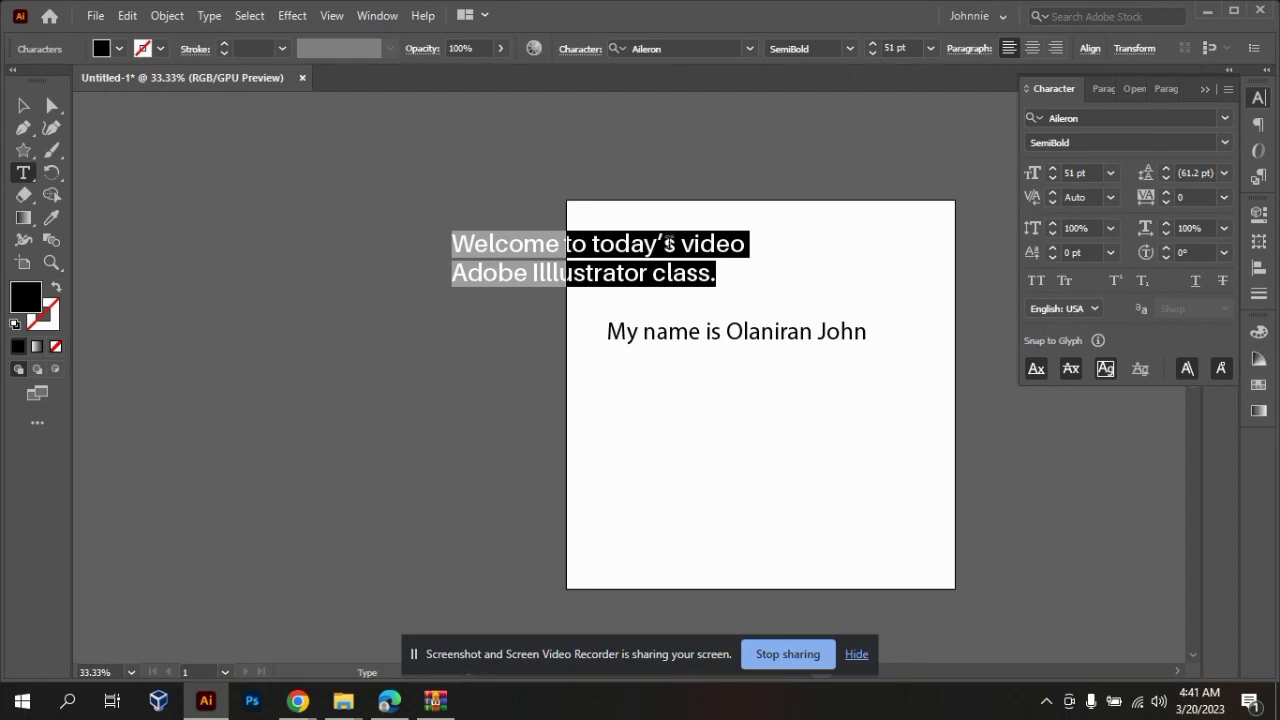
{"action": "left_click", "coordinate": [1165, 168]}
{"action": "left_click", "coordinate": [1165, 179]}
{"action": "left_click", "coordinate": [1165, 172]}
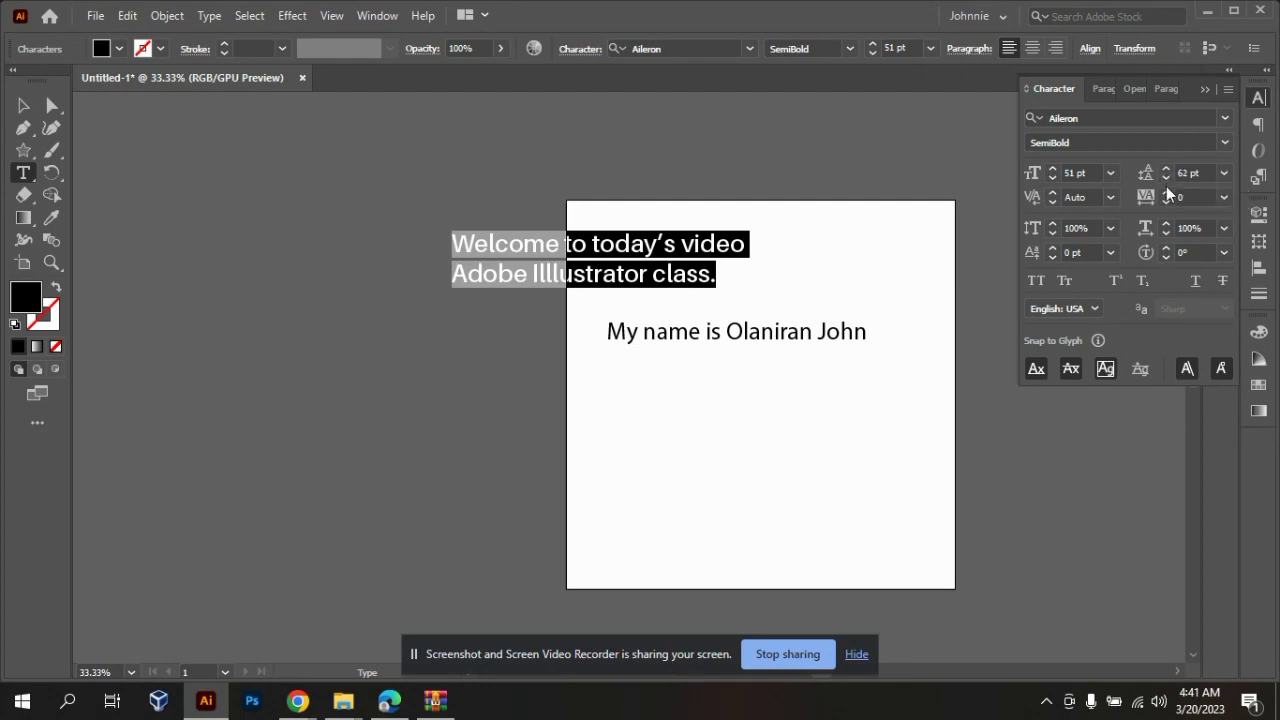
{"action": "left_click", "coordinate": [1166, 181]}
{"action": "left_click", "coordinate": [1220, 174]}
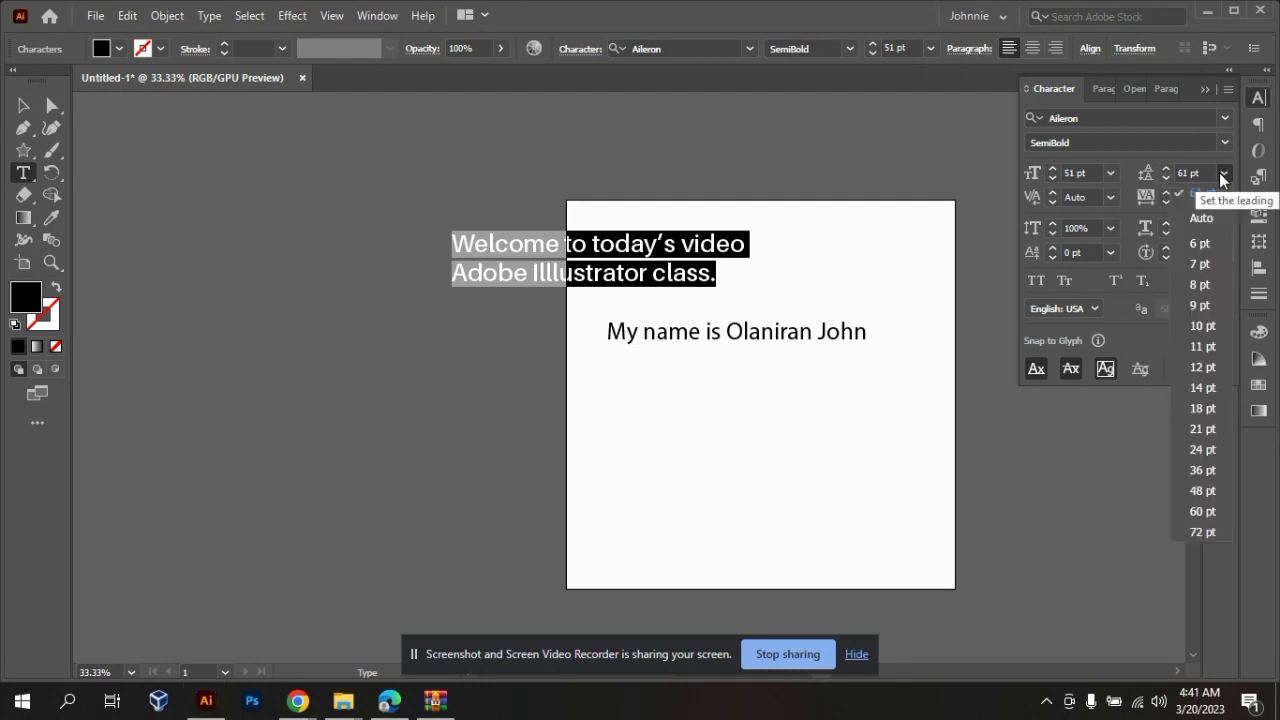
{"action": "left_click", "coordinate": [1209, 217]}
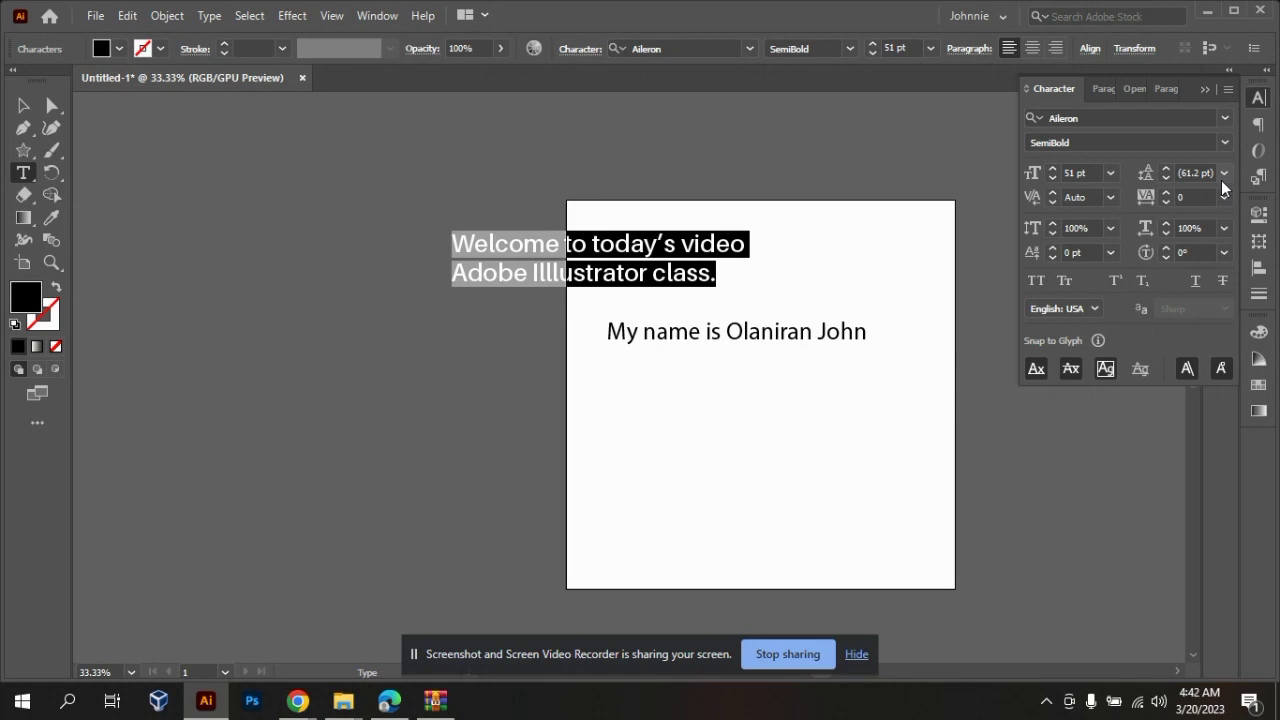
- Examine the kerning choices for the welcome text, reselect both of its lines, and preview the tracking choices
{"action": "left_click", "coordinate": [1110, 203]}
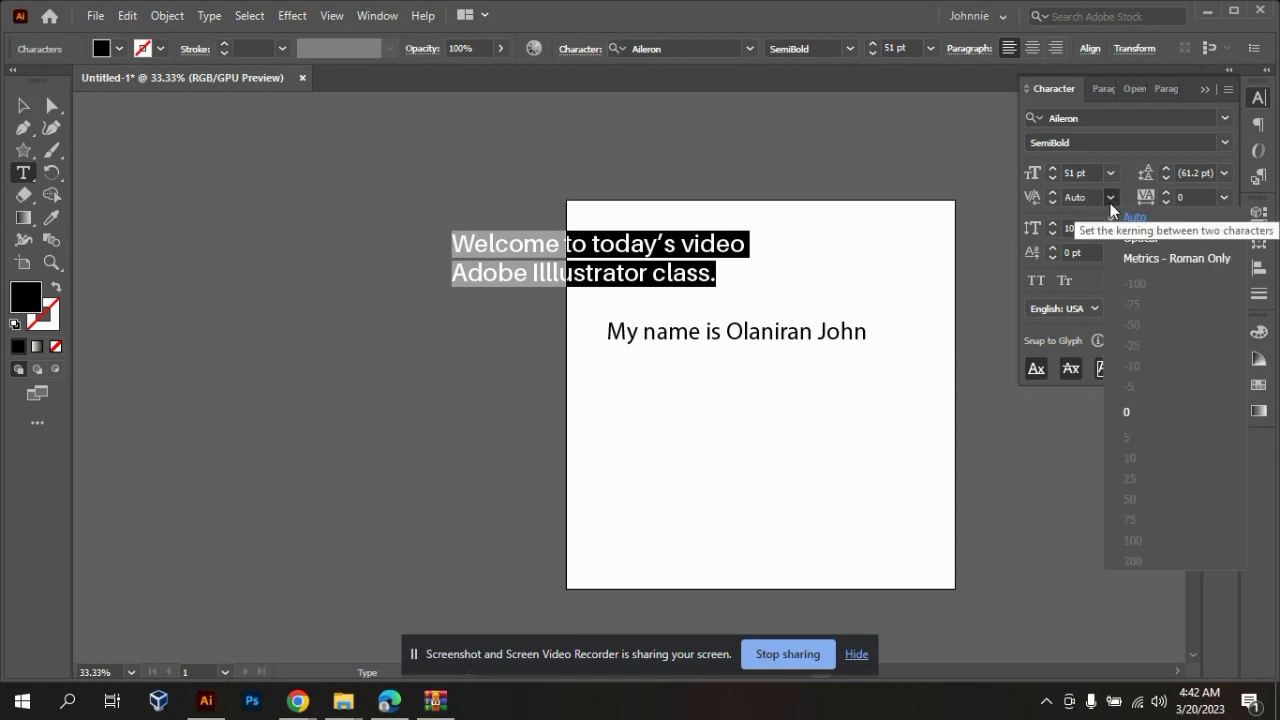
{"action": "left_click", "coordinate": [1110, 204]}
{"action": "left_click", "coordinate": [671, 246]}
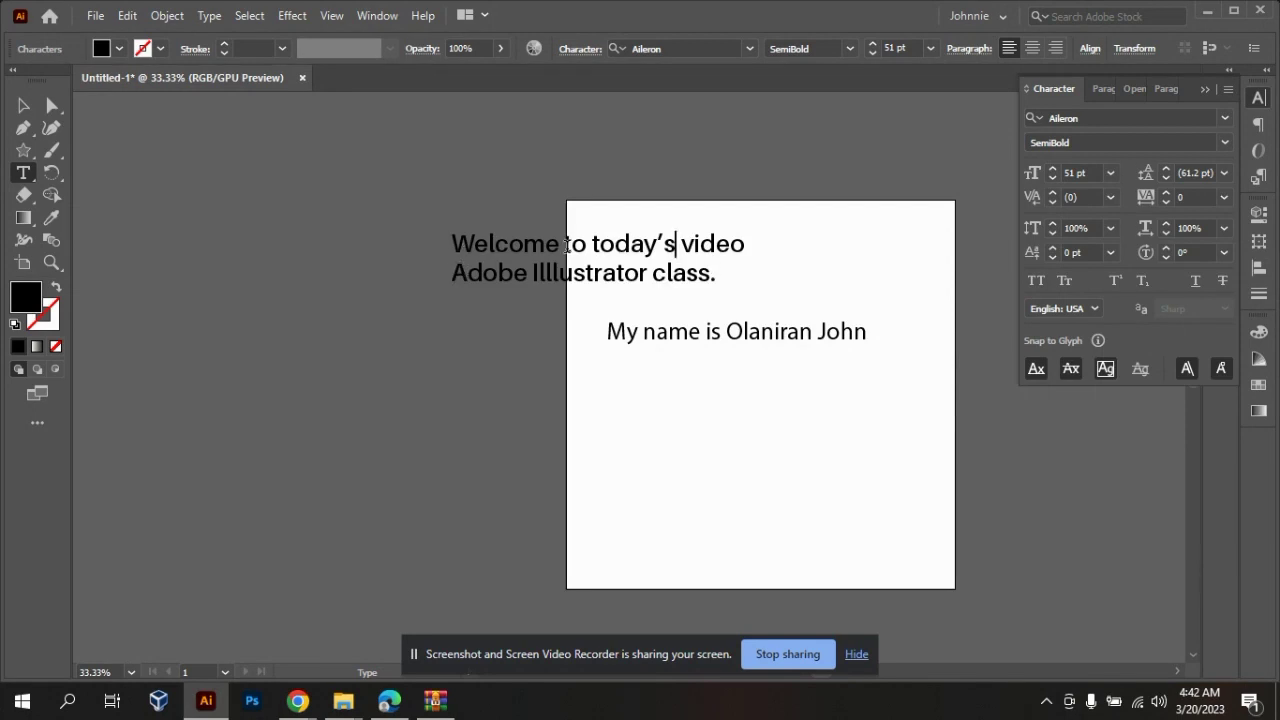
{"action": "left_click_drag", "start_coordinate": [451, 244], "coordinate": [766, 277]}
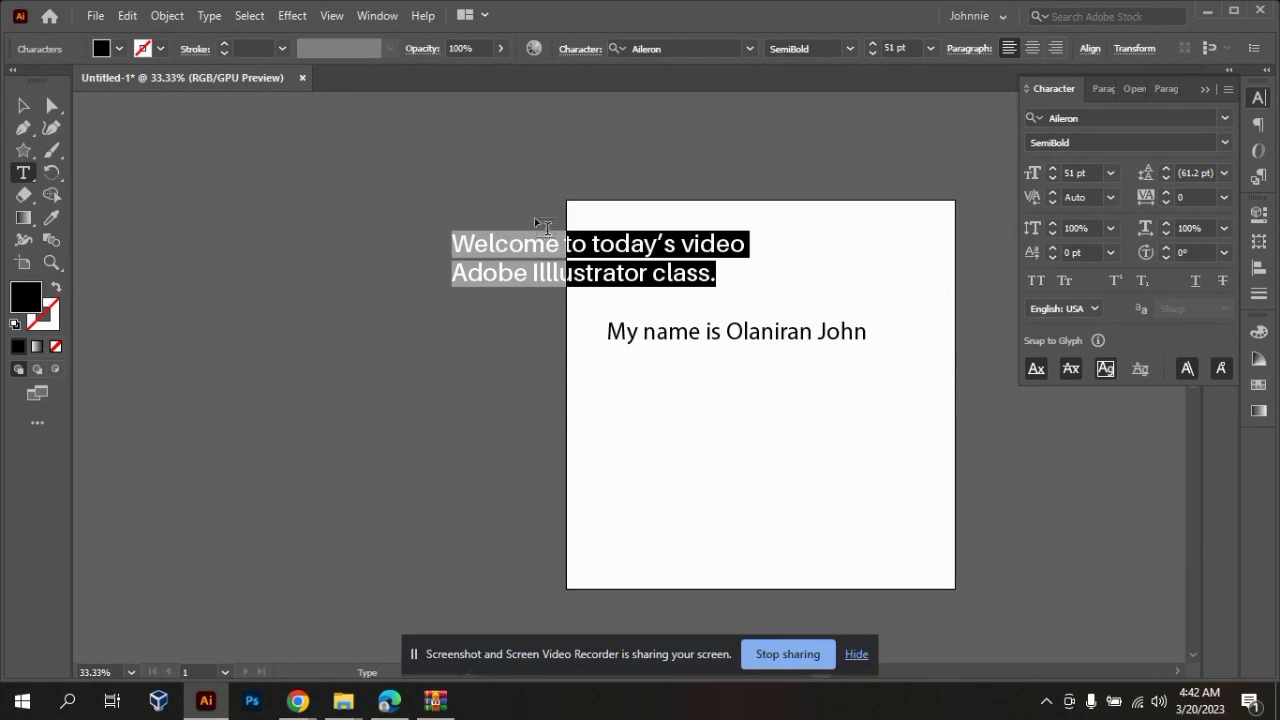
{"action": "left_click", "coordinate": [1225, 197]}
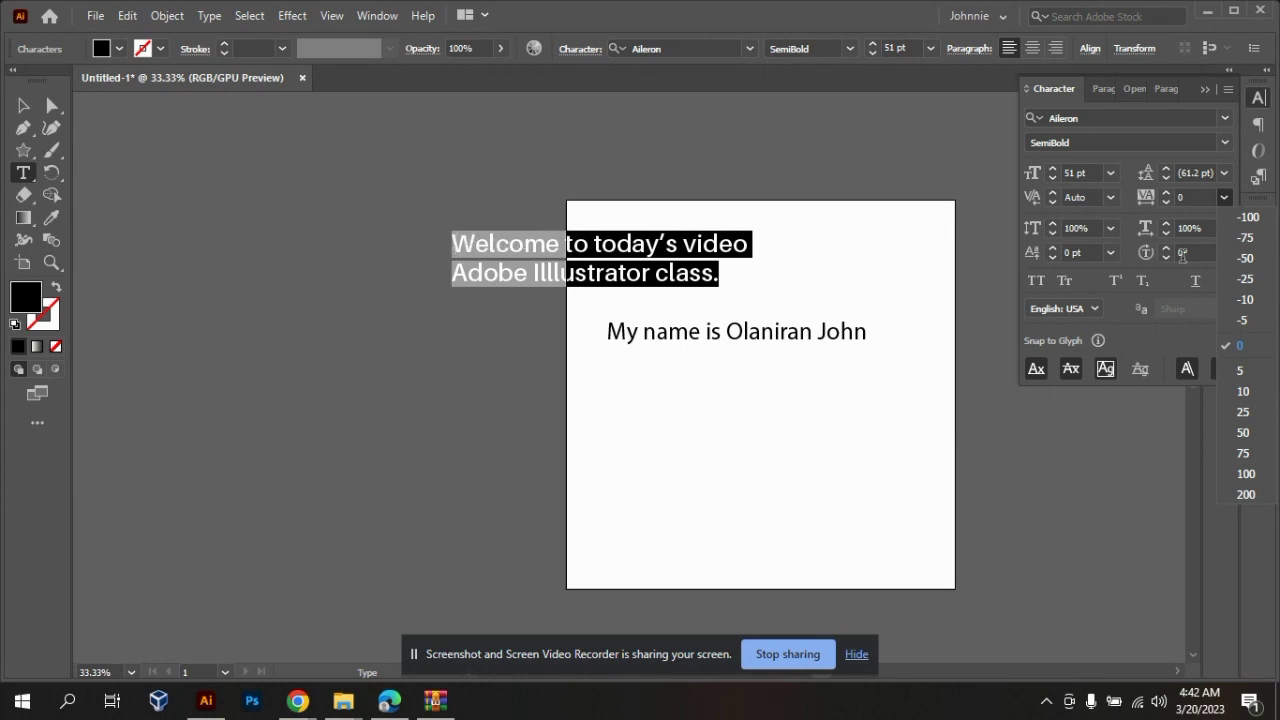
{"action": "left_click", "coordinate": [1225, 197]}
{"action": "left_click", "coordinate": [1224, 198]}
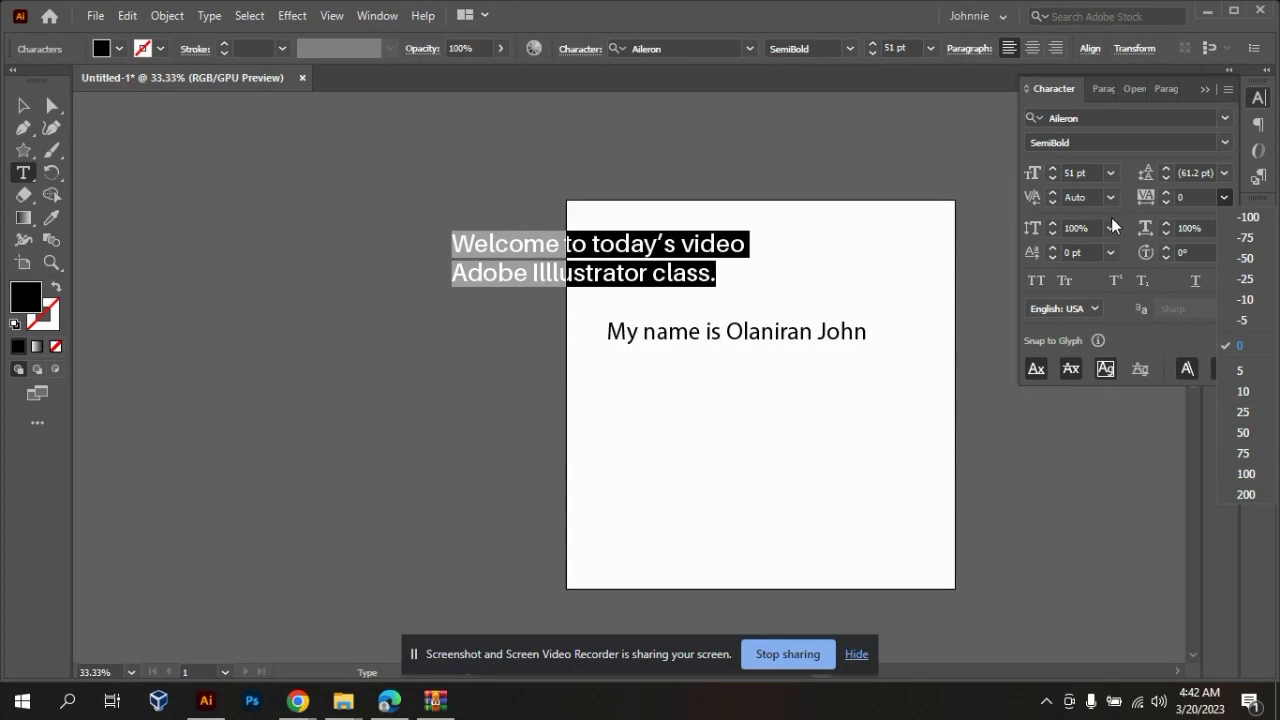
- Try centre, right and the justified alignments on the welcome text, and finish with all lines justified
{"action": "left_click", "coordinate": [1103, 85]}
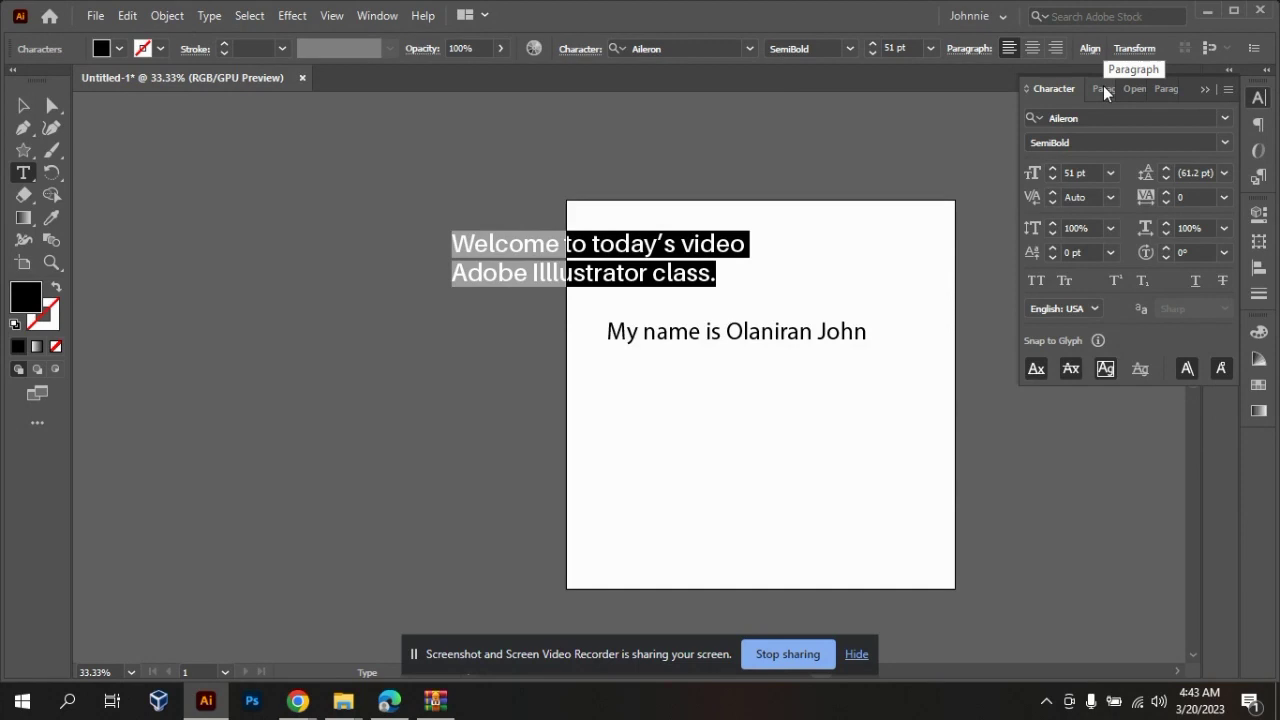
{"action": "left_click", "coordinate": [1103, 91]}
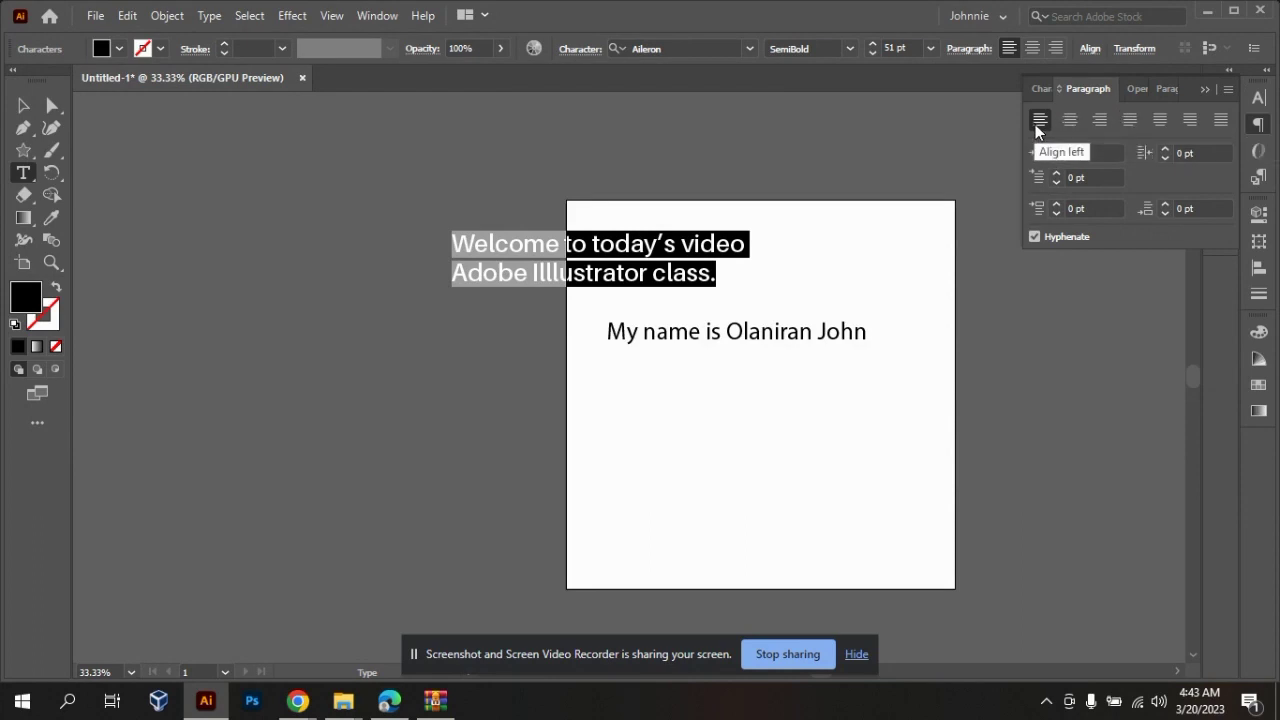
{"action": "left_click", "coordinate": [1070, 121]}
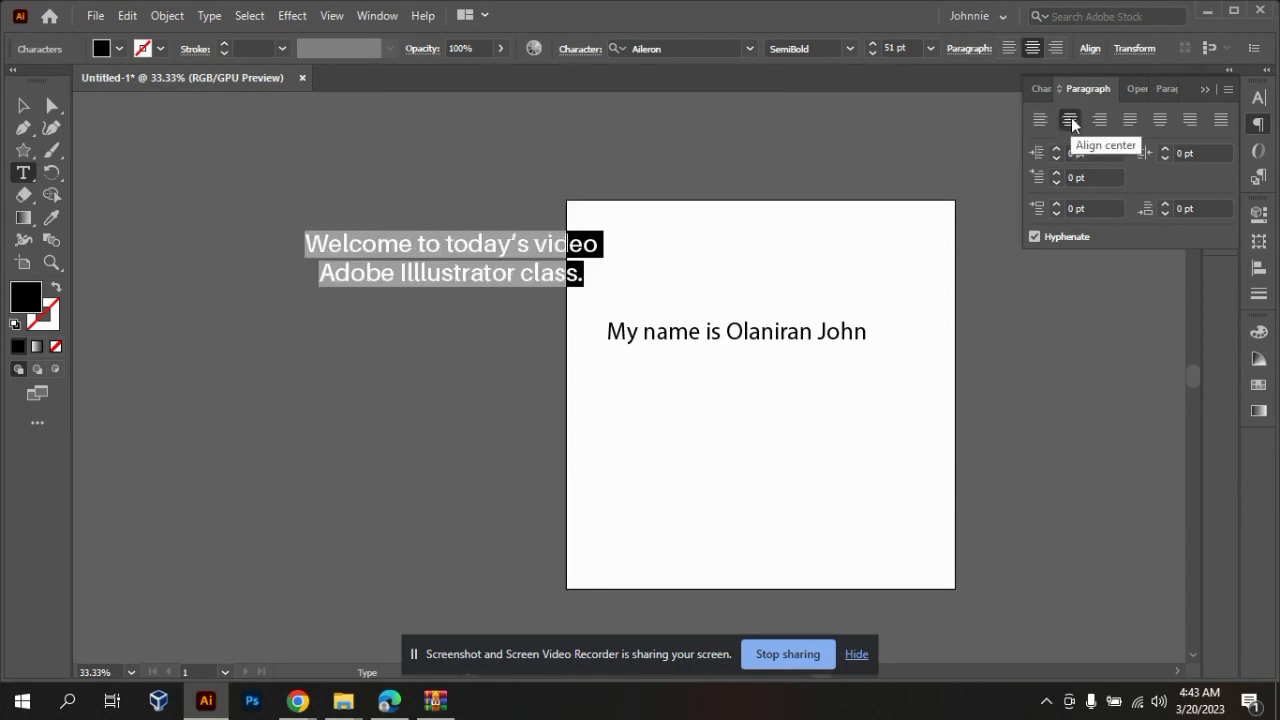
{"action": "left_click", "coordinate": [1102, 122]}
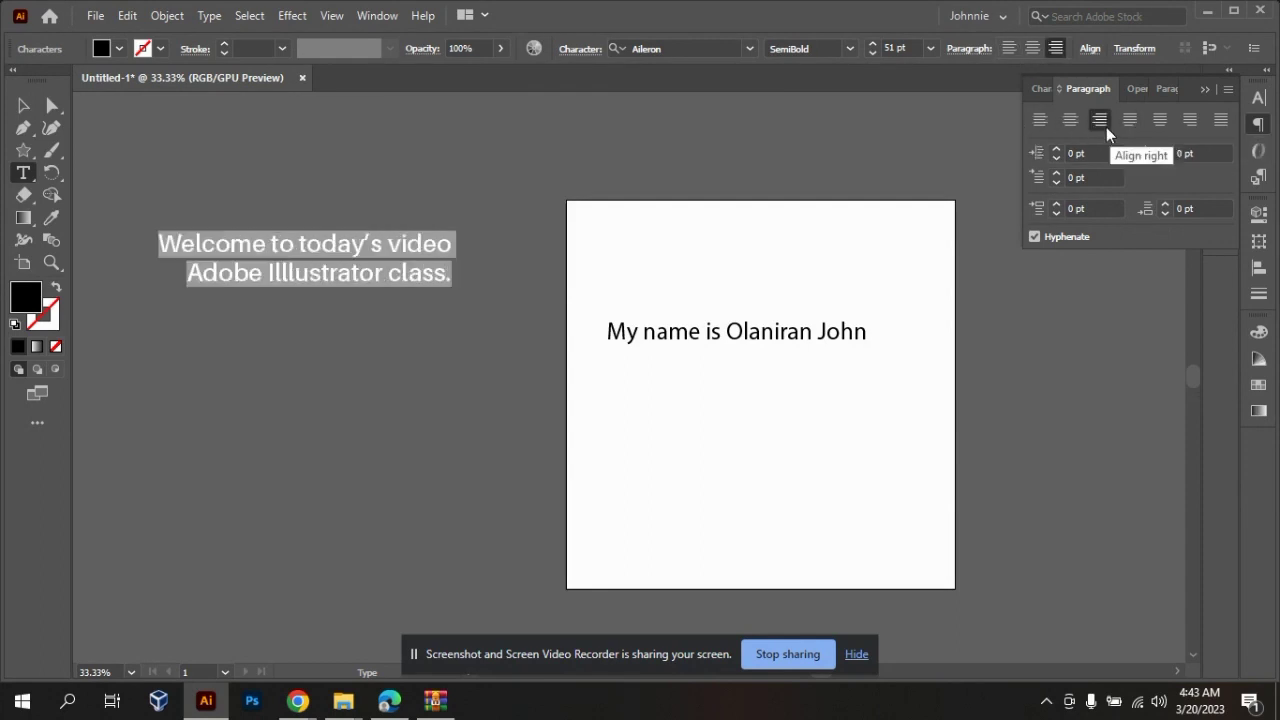
{"action": "left_click", "coordinate": [1135, 125]}
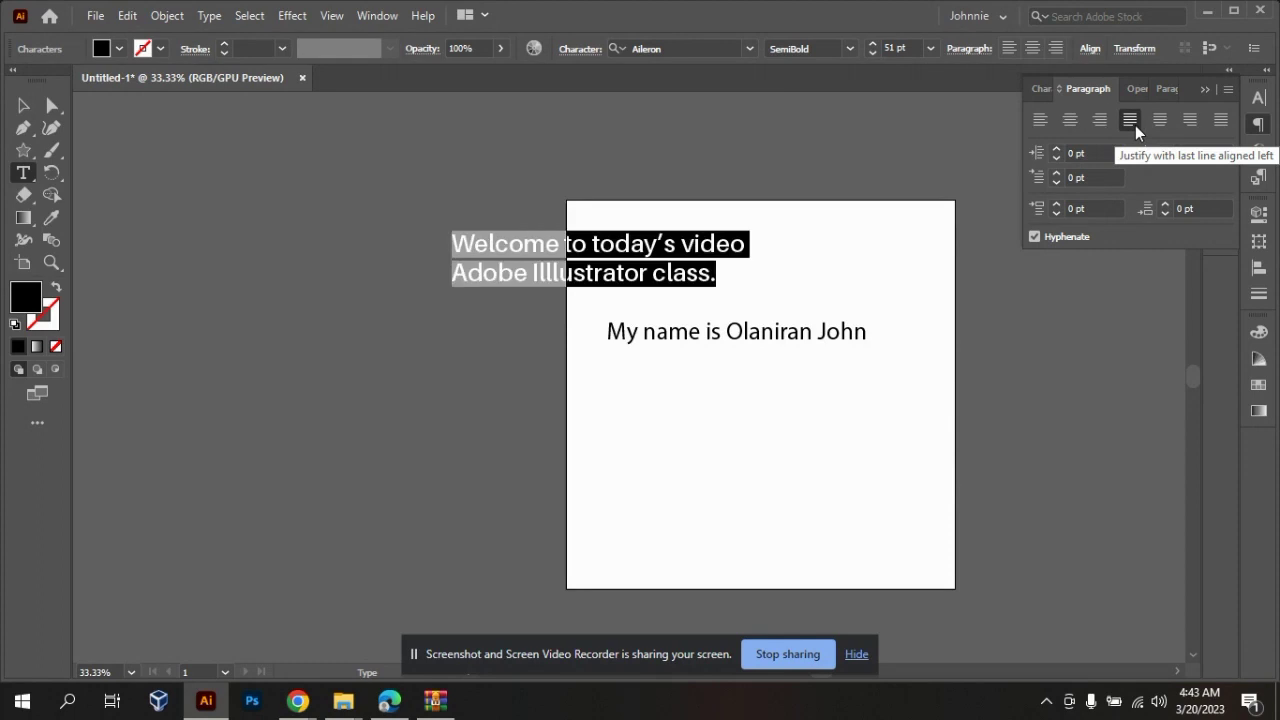
{"action": "left_click", "coordinate": [1162, 119]}
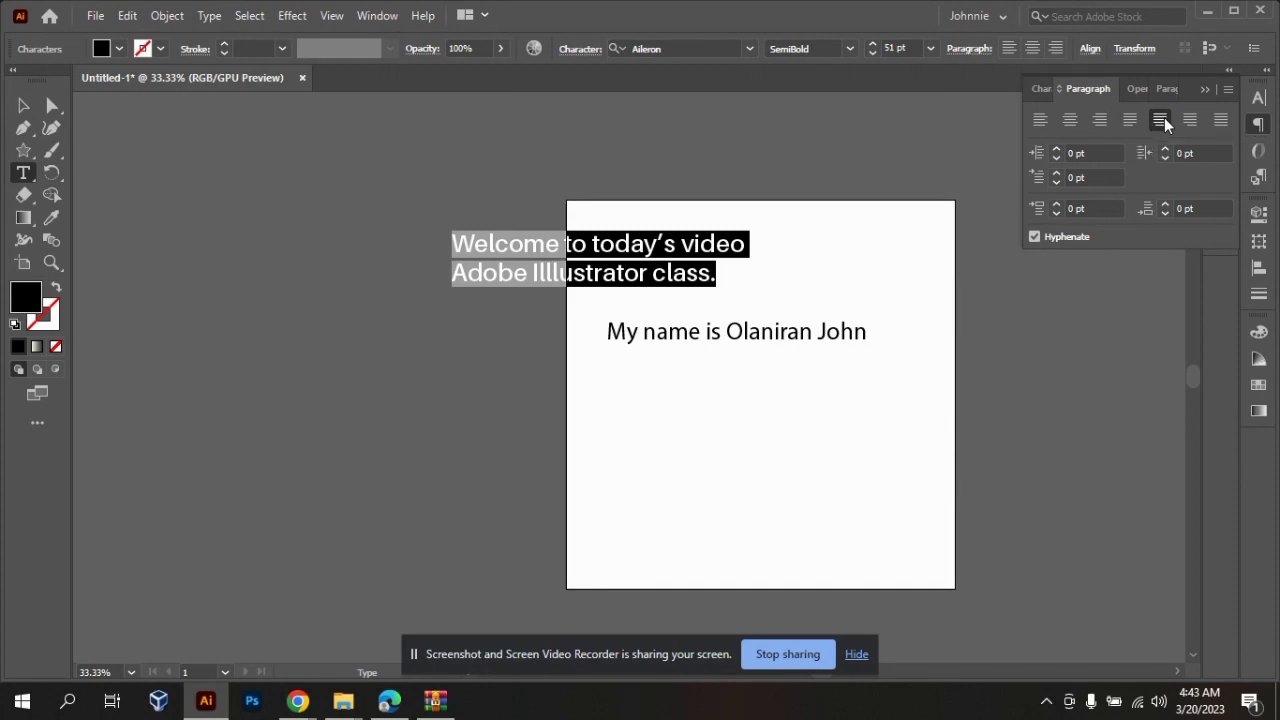
{"action": "left_click", "coordinate": [1192, 121]}
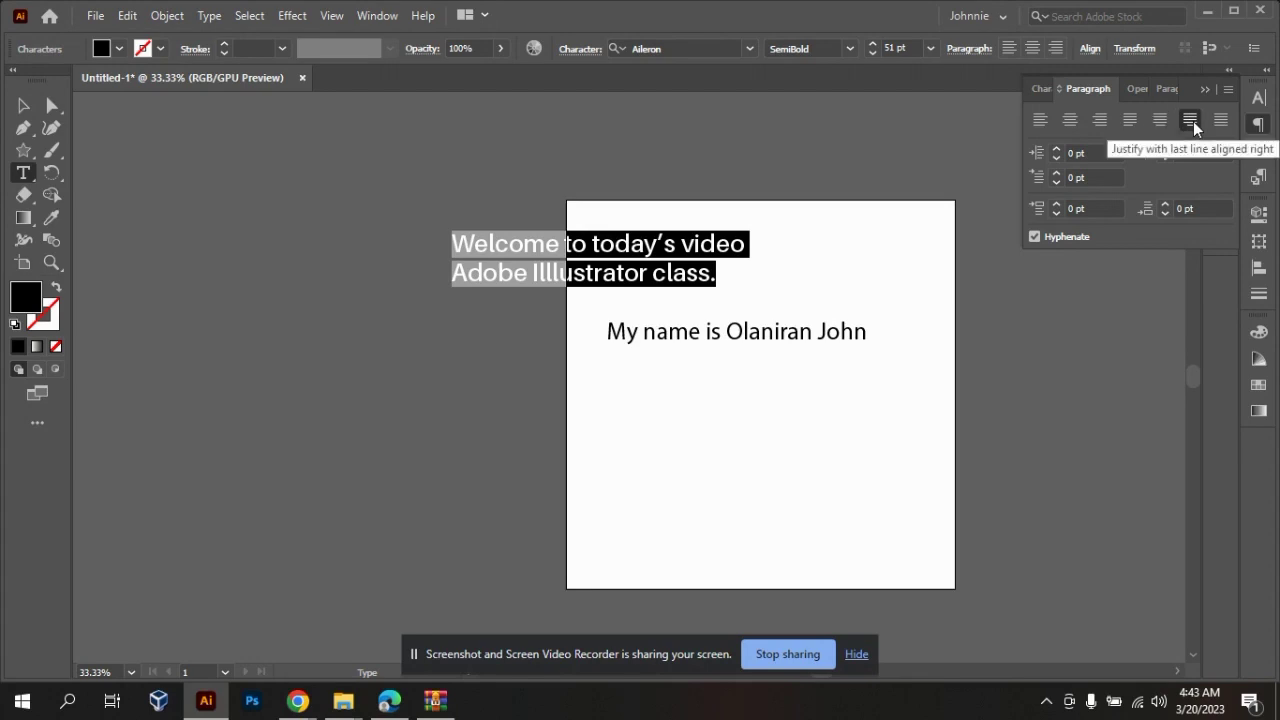
{"action": "left_click", "coordinate": [1222, 121]}
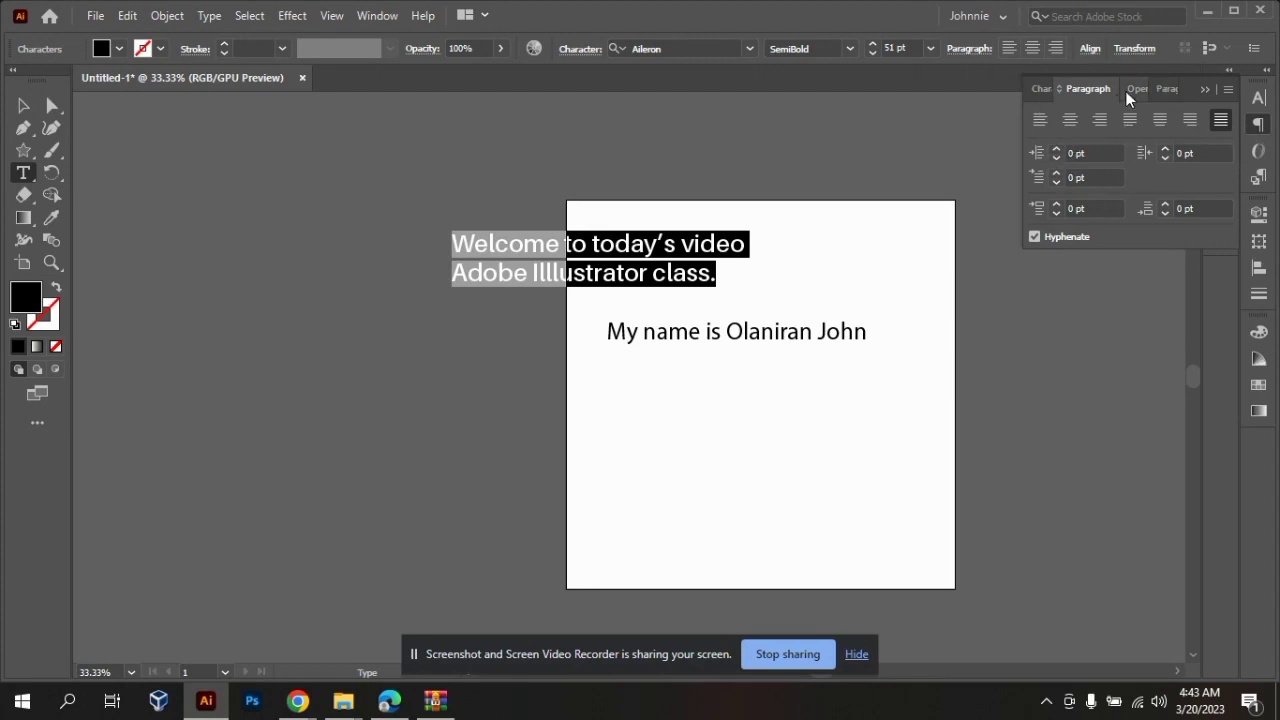
{"action": "left_click", "coordinate": [1206, 90]}
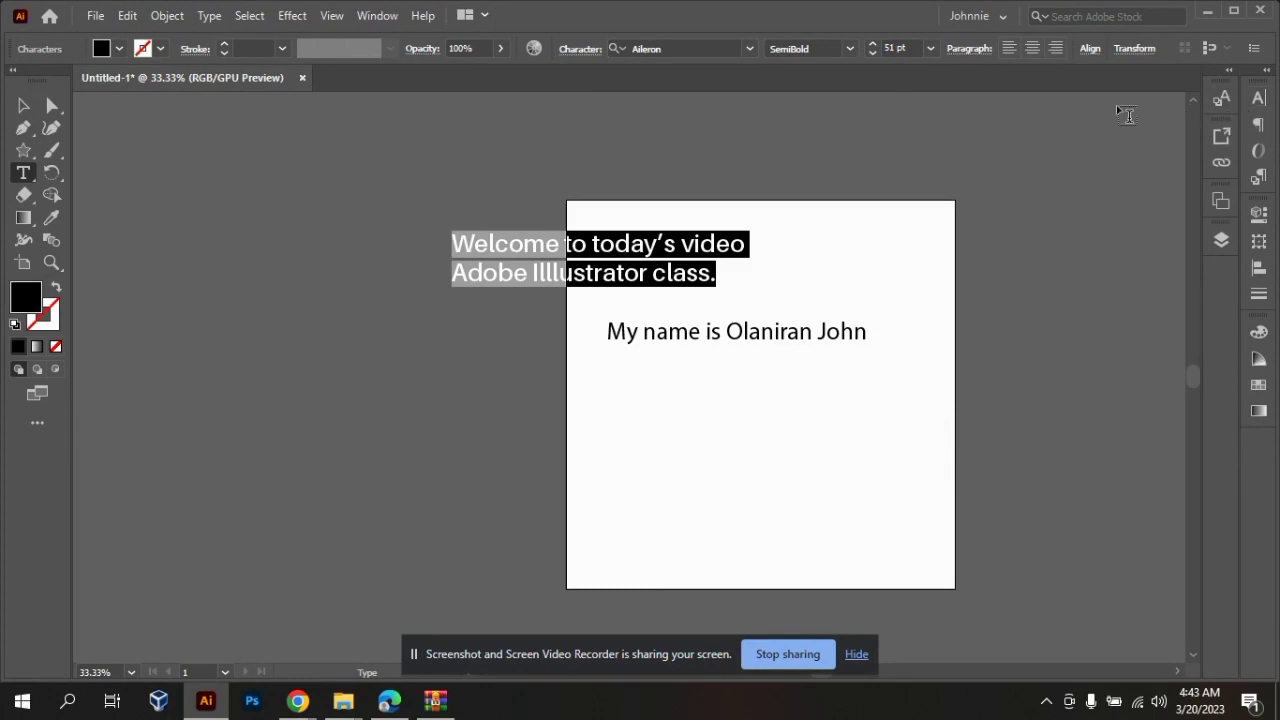
- Move the welcome text and the name line together off the artboard onto the pasteboard to its left
{"action": "left_click", "coordinate": [23, 105]}
{"action": "left_click", "coordinate": [855, 405]}
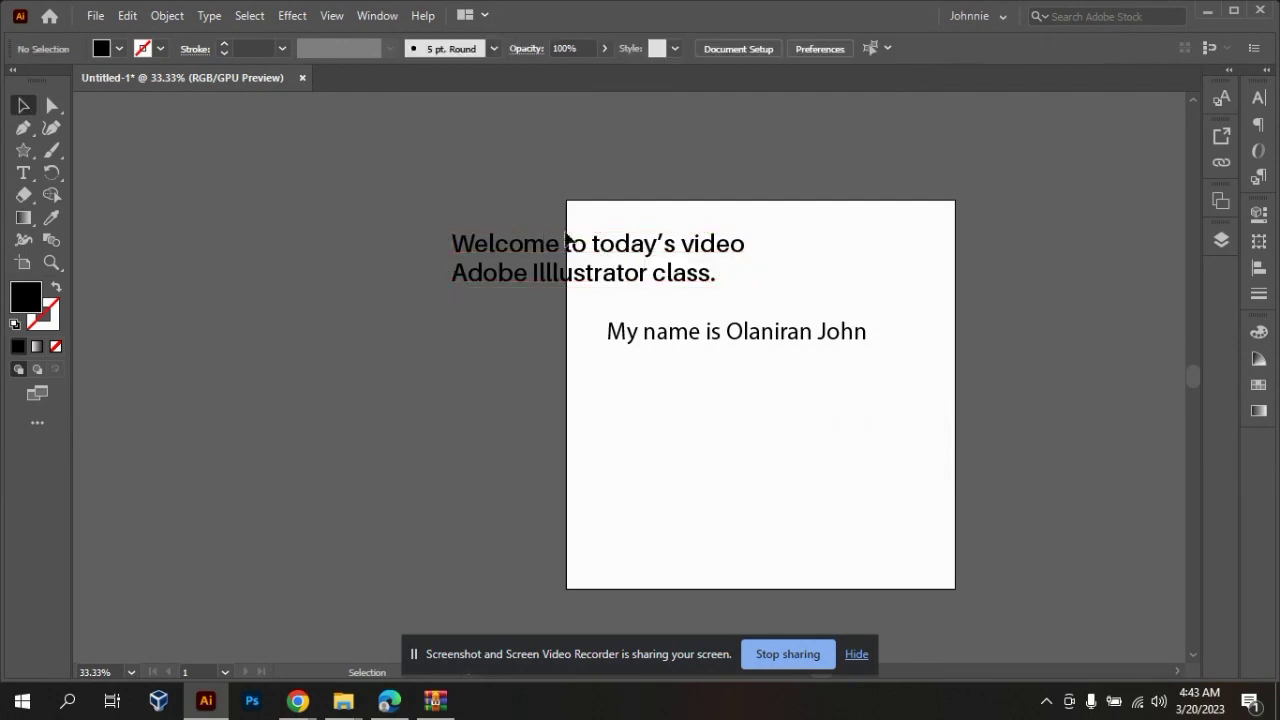
{"action": "key", "text": "ctrl+a"}
{"action": "left_click_drag", "start_coordinate": [668, 270], "coordinate": [319, 264]}
{"action": "left_click", "coordinate": [486, 197]}
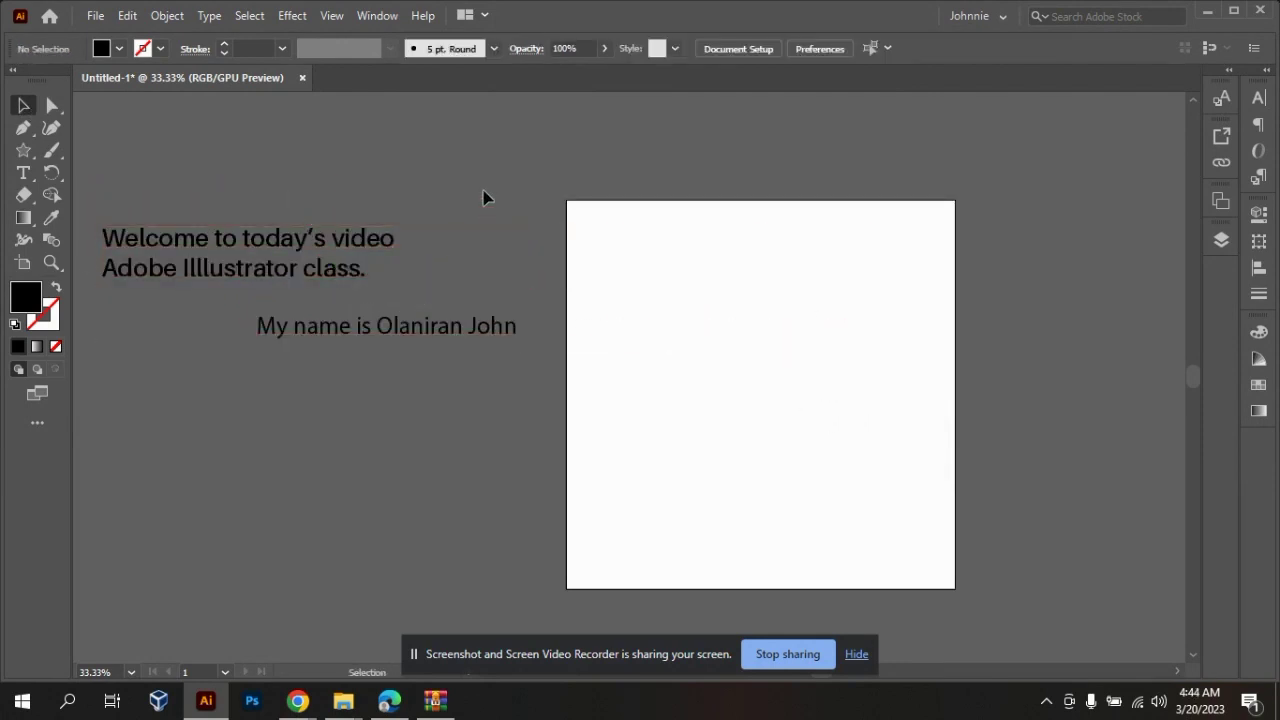
{"action": "right_click", "coordinate": [30, 184]}
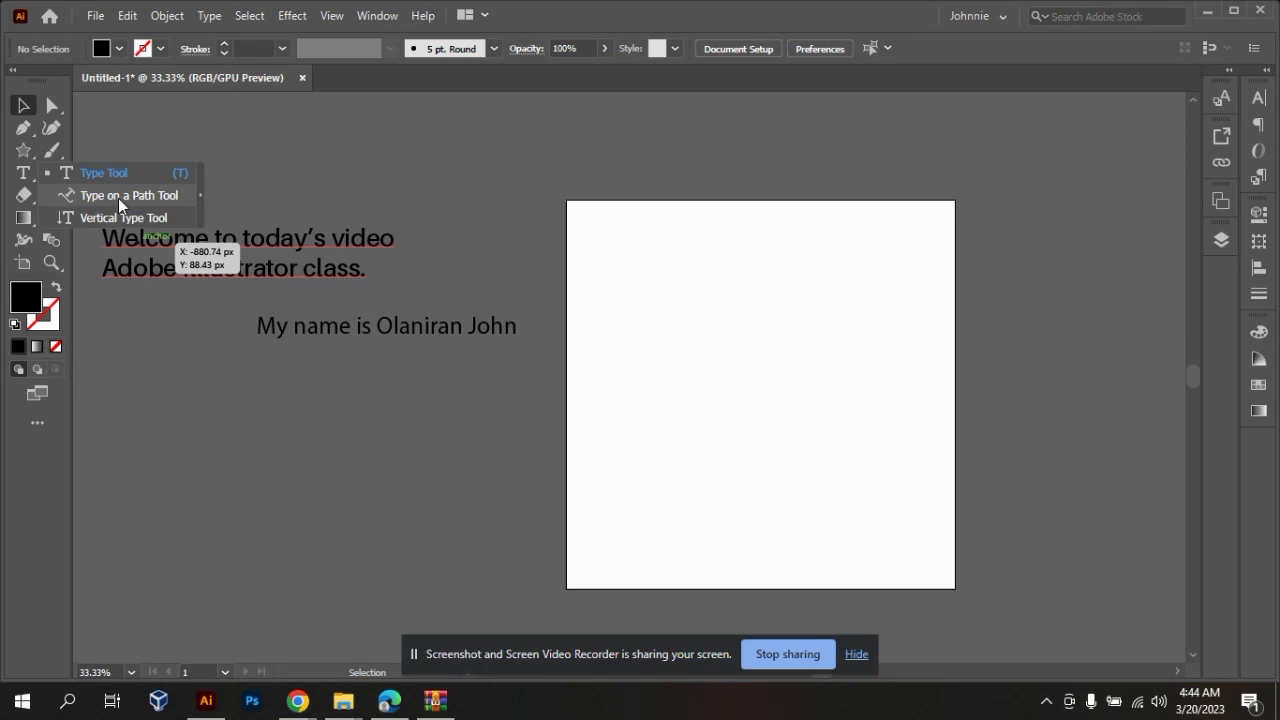
{"action": "left_click", "coordinate": [143, 134]}
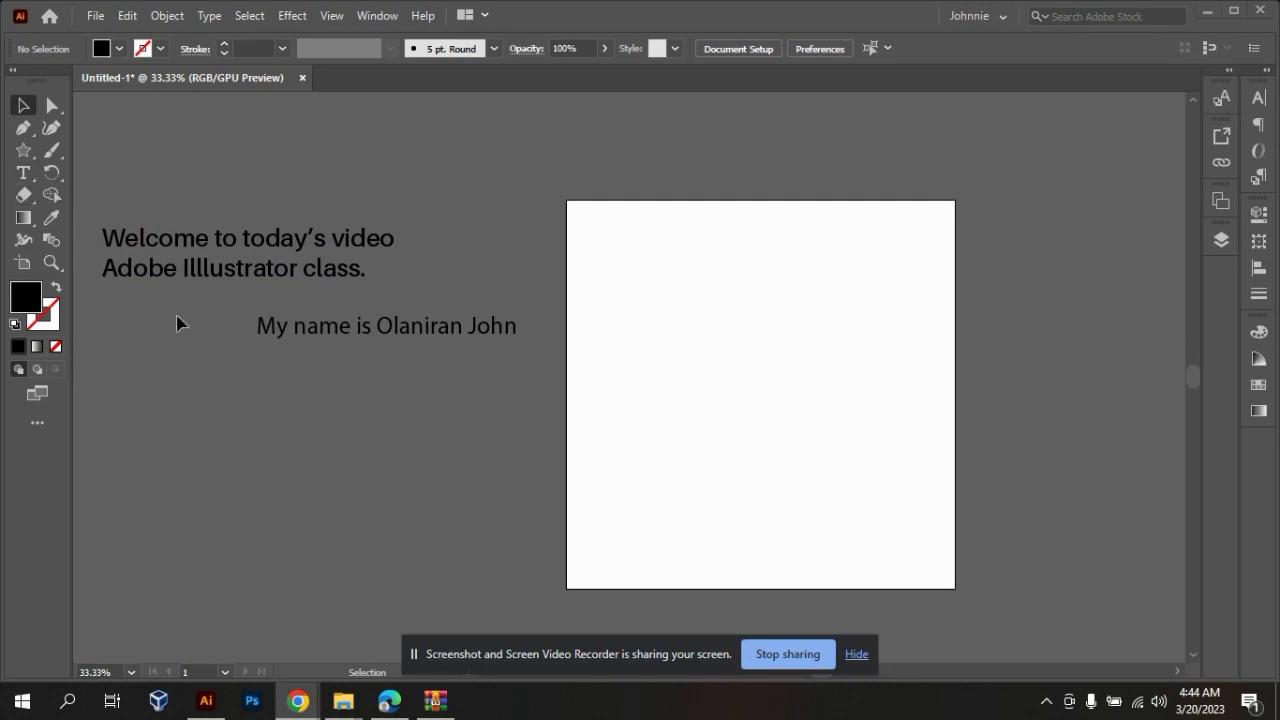
{"action": "left_click", "coordinate": [25, 178]}
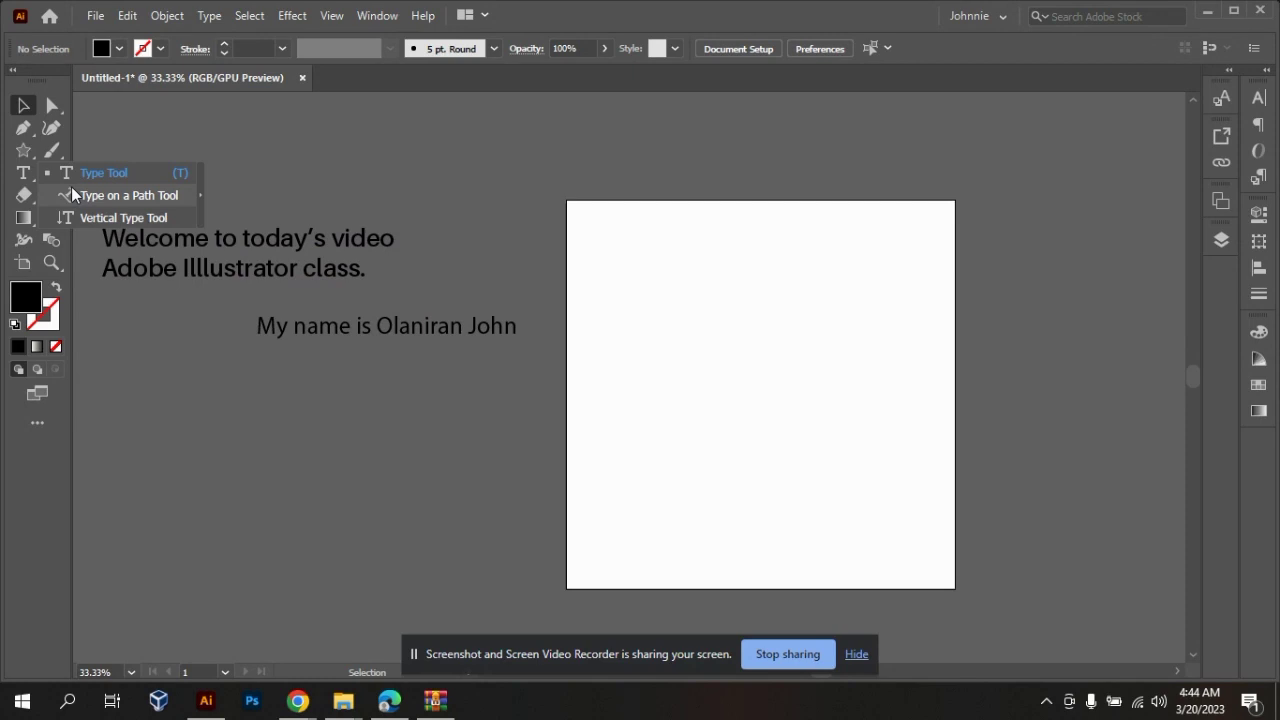
{"action": "left_click", "coordinate": [239, 145]}
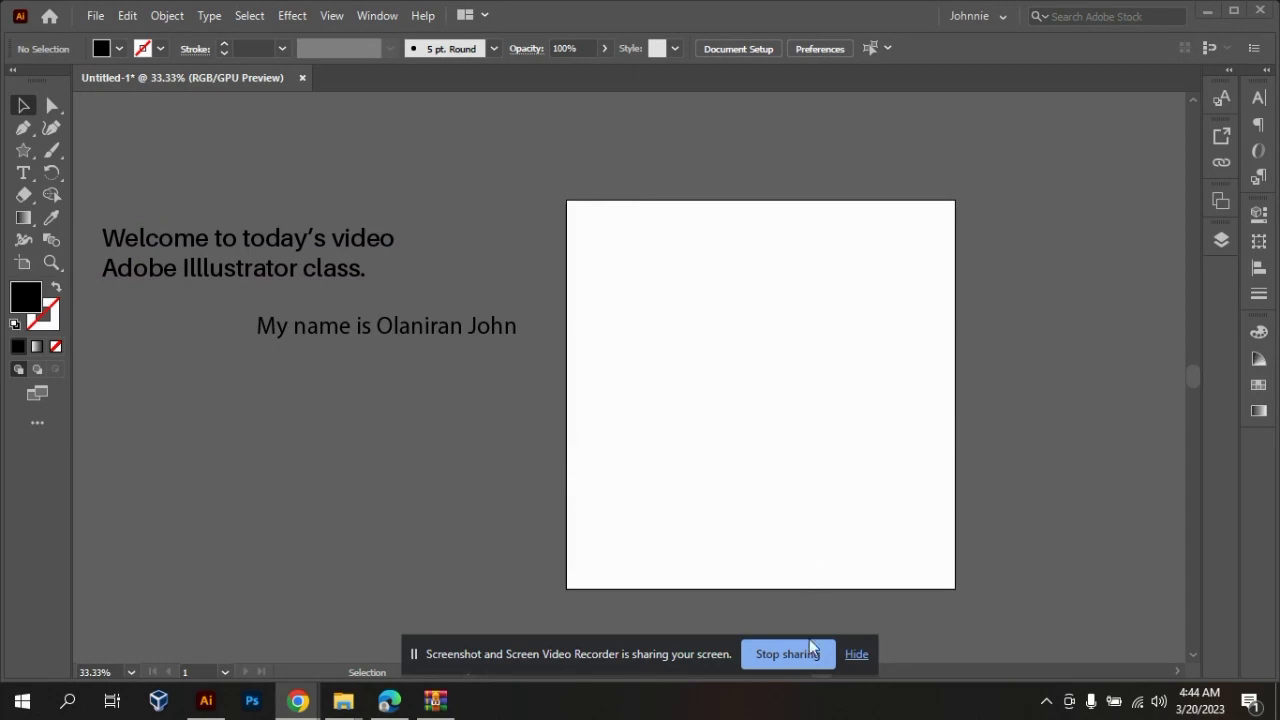
- Place point text near the artboard's upper edge and replace the placeholder word "Lorem" with a long run of t and i letters
{"action": "left_click", "coordinate": [23, 173]}
{"action": "left_click", "coordinate": [627, 275]}
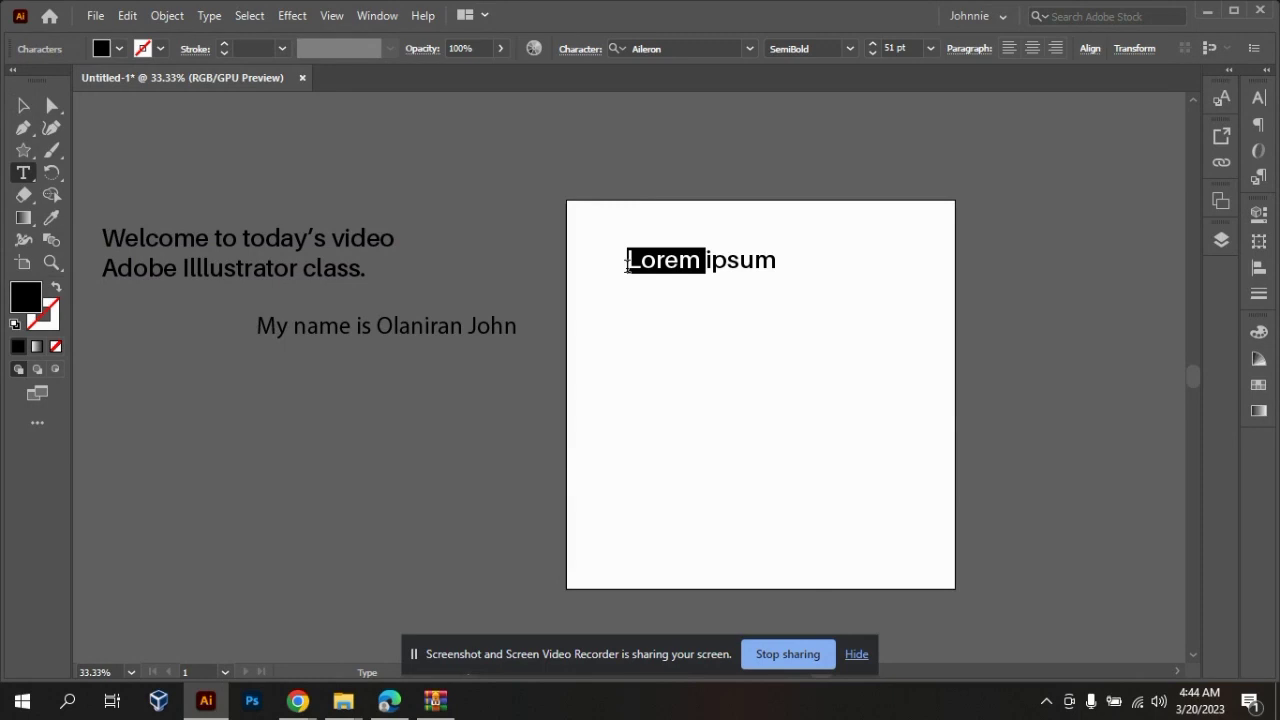
{"action": "type", "text": "tttiitititit"}
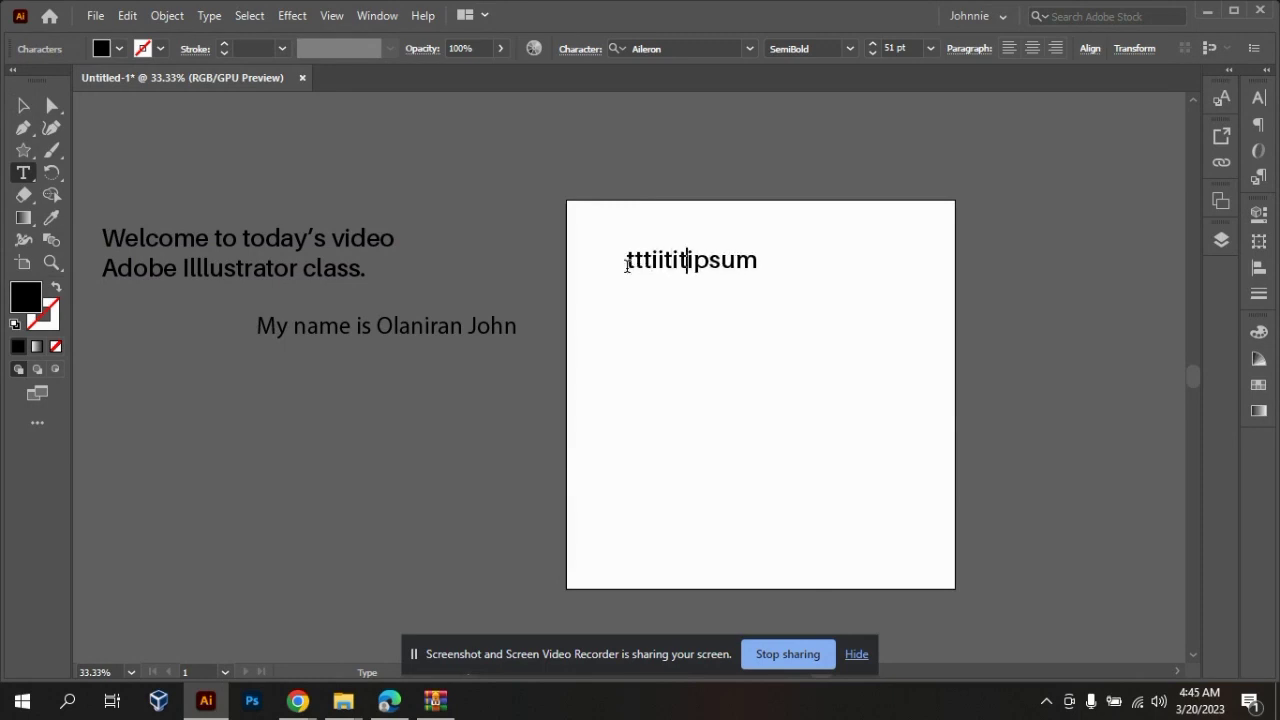
{"action": "type", "text": "itttittitiititii"}
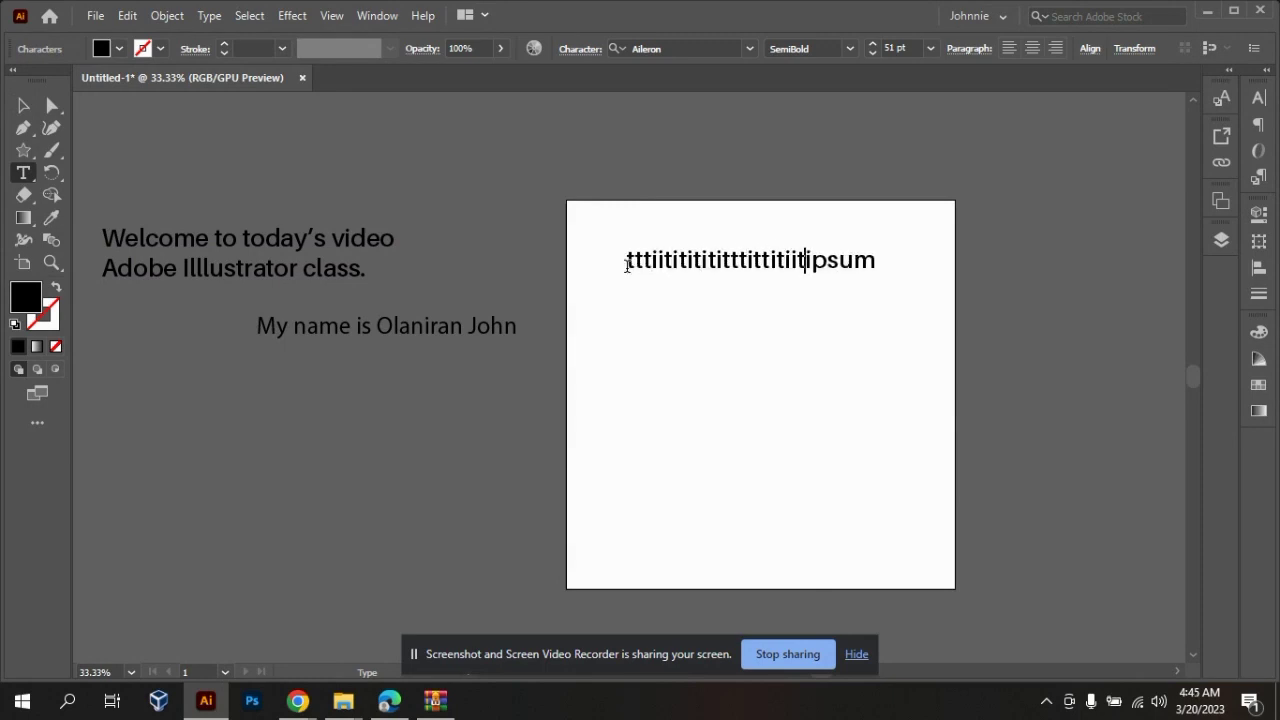
{"action": "type", "text": "titiiitititit"}
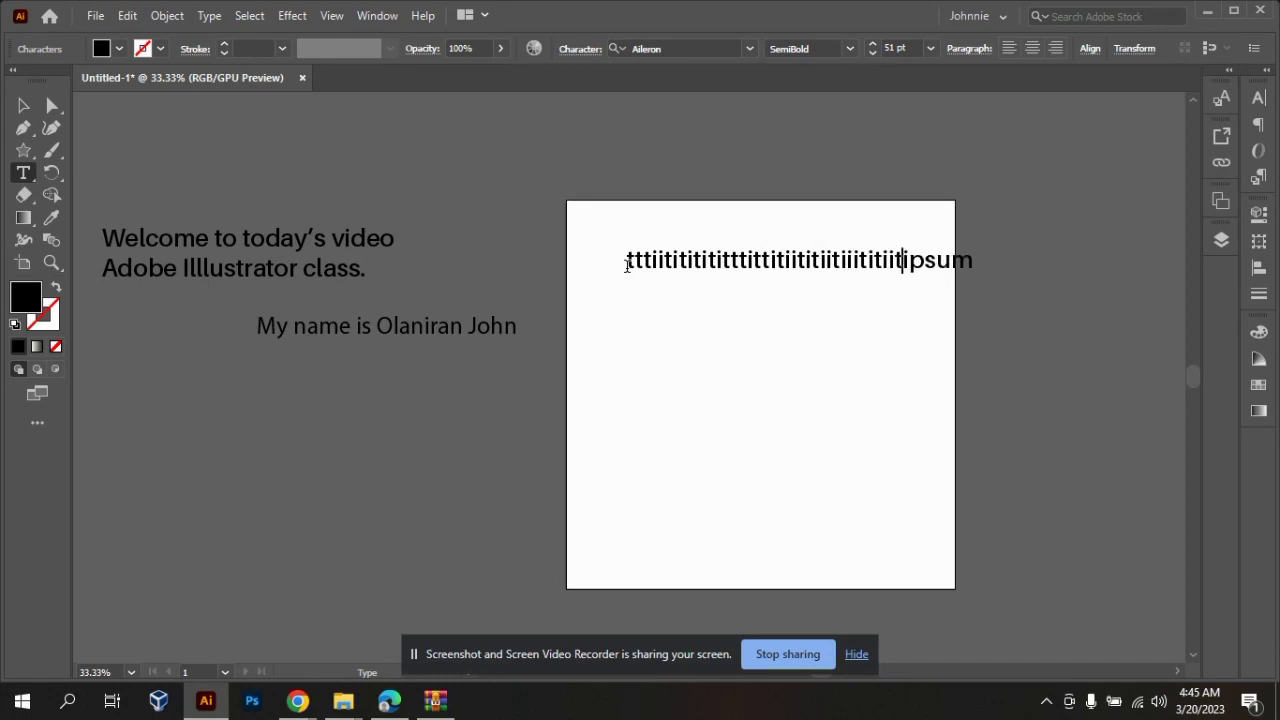
{"action": "type", "text": "ititiitii"}
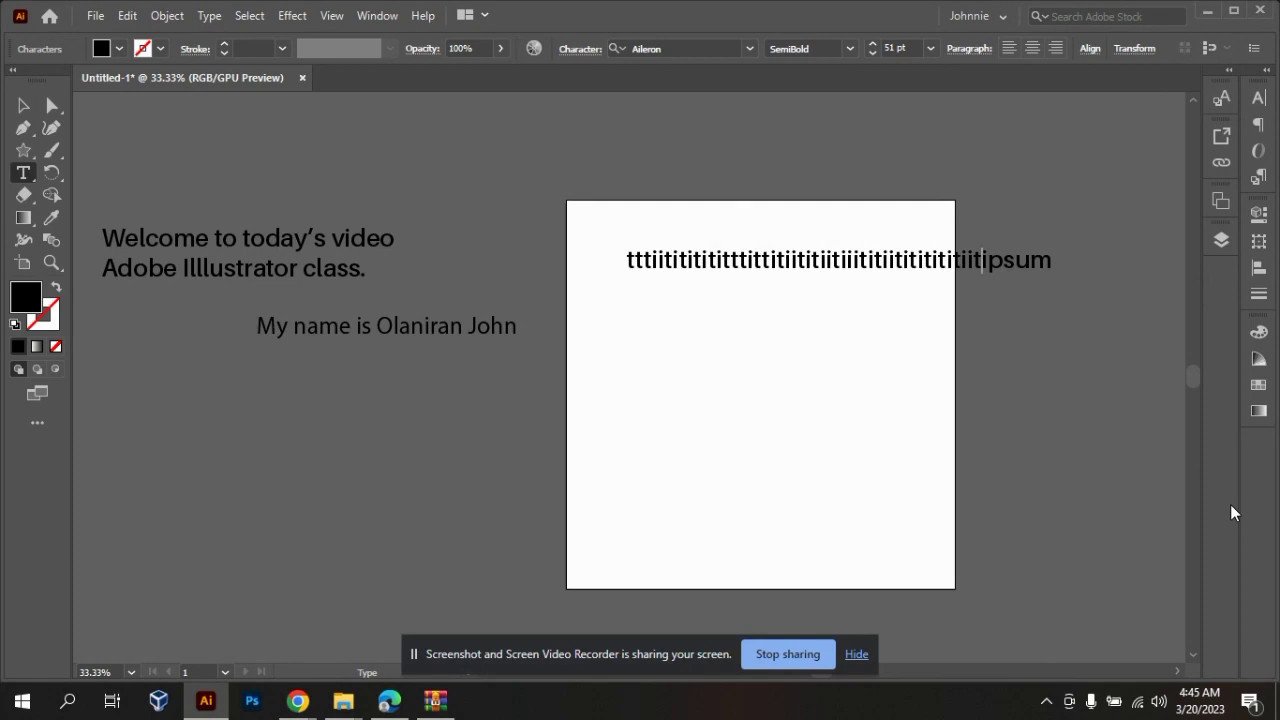
- Delete the long line of point text that runs past the artboard's right edge
{"action": "left_click", "coordinate": [17, 108]}
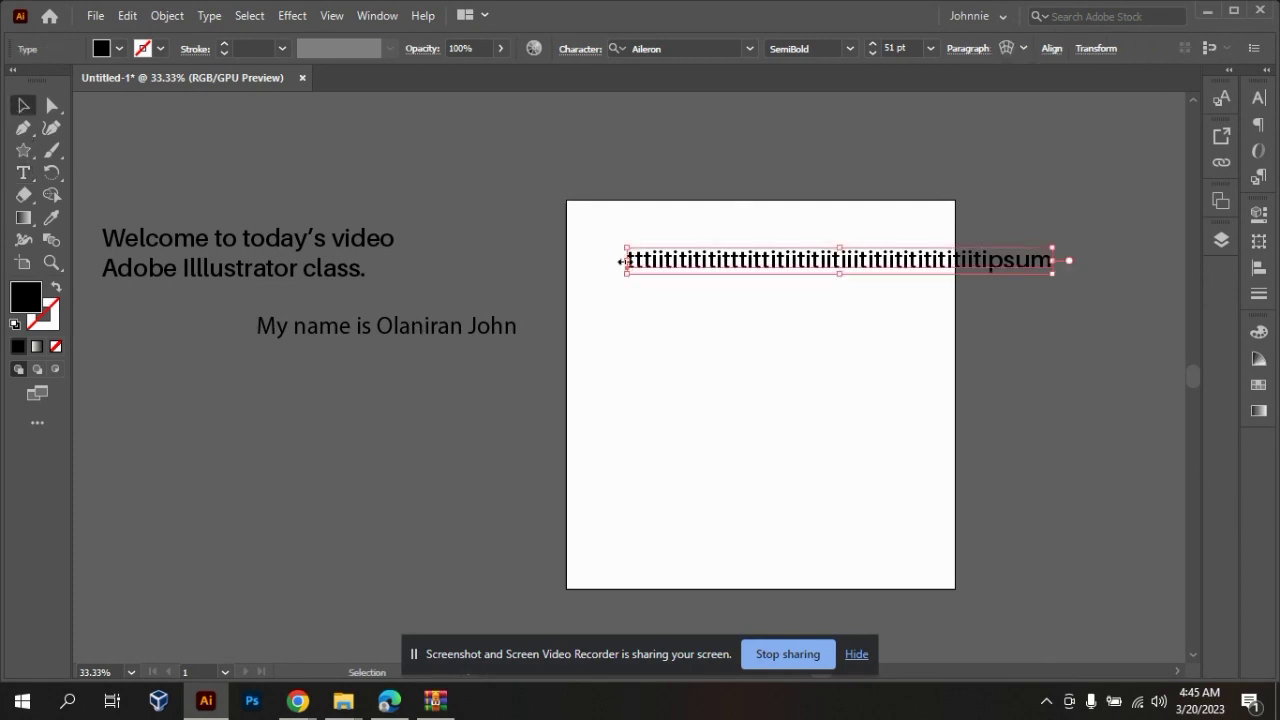
{"action": "left_click", "coordinate": [822, 324]}
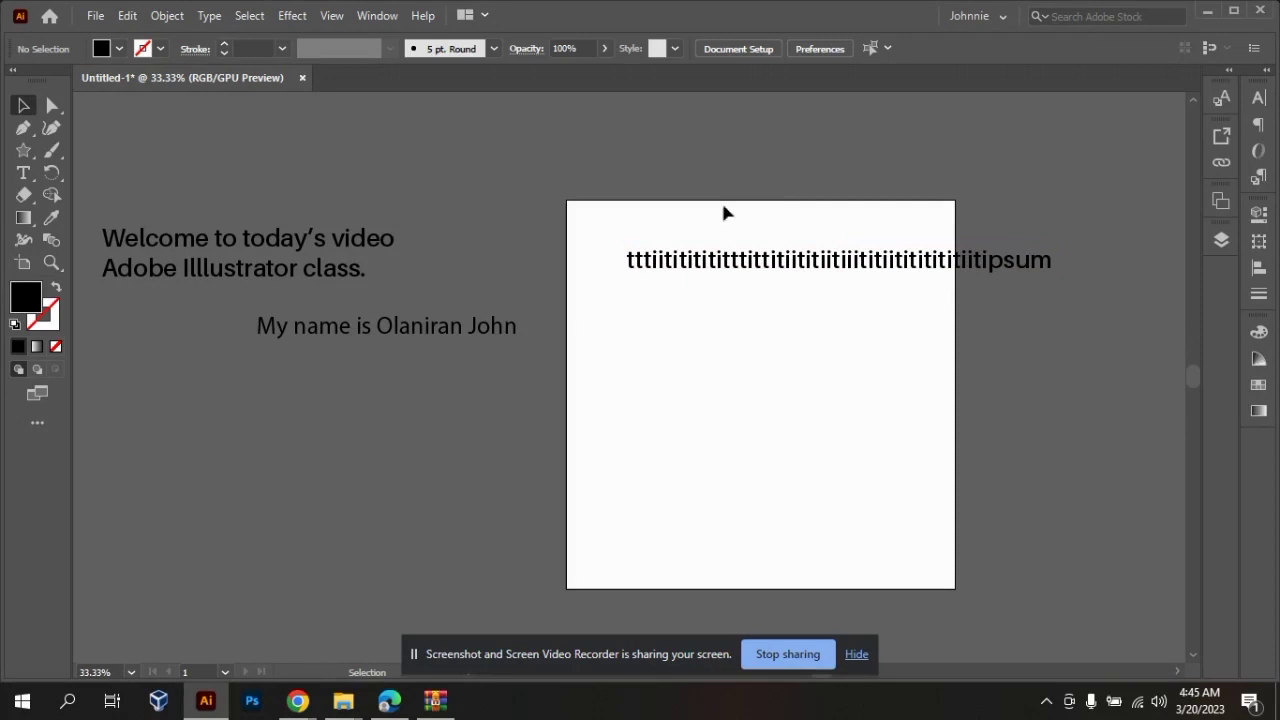
{"action": "left_click", "coordinate": [768, 258]}
{"action": "key", "text": "Delete"}
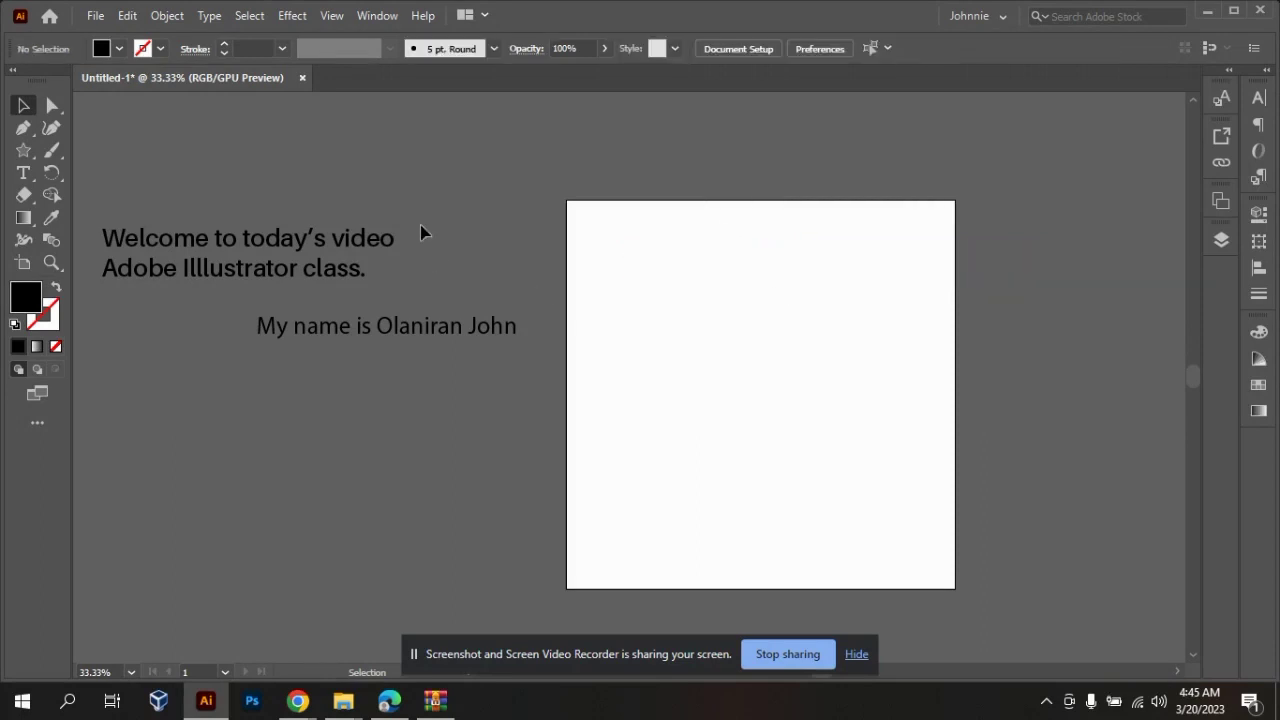
- Draw a rectangle in the artboard's lower-left corner, about 60% of the artboard's width and 40% of its height
{"action": "left_click", "coordinate": [25, 177]}
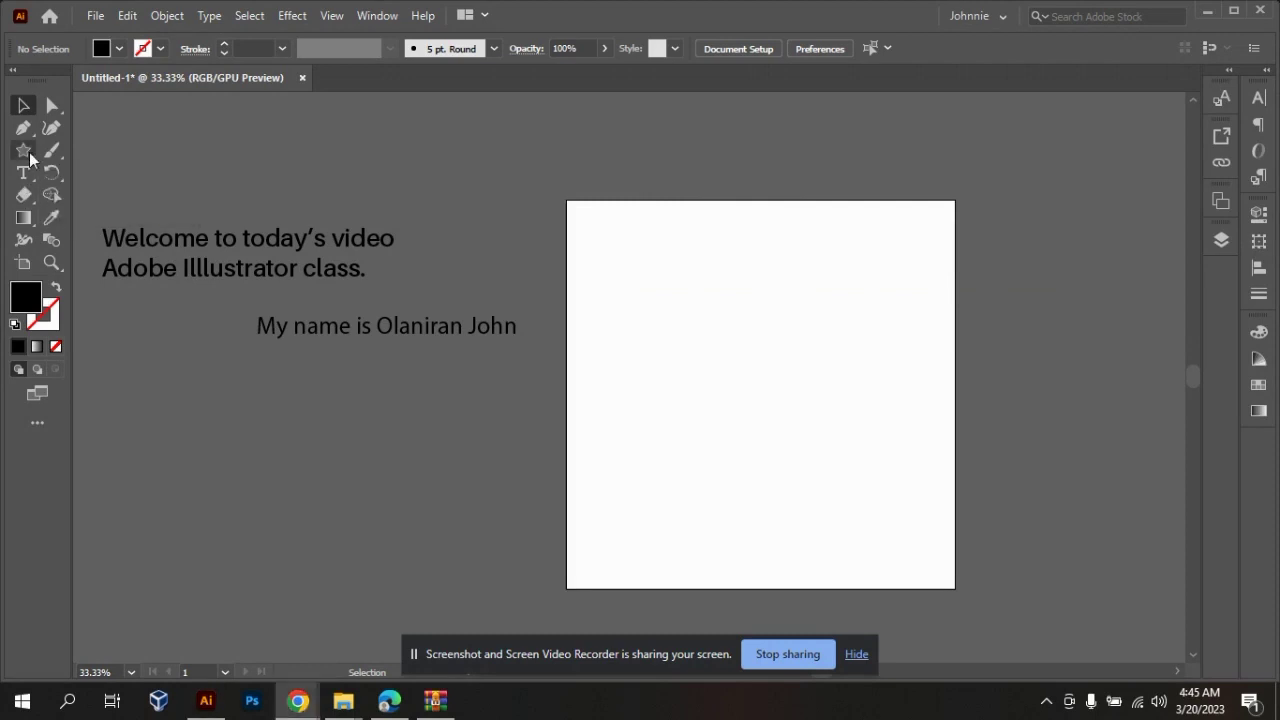
{"action": "left_click", "coordinate": [24, 150]}
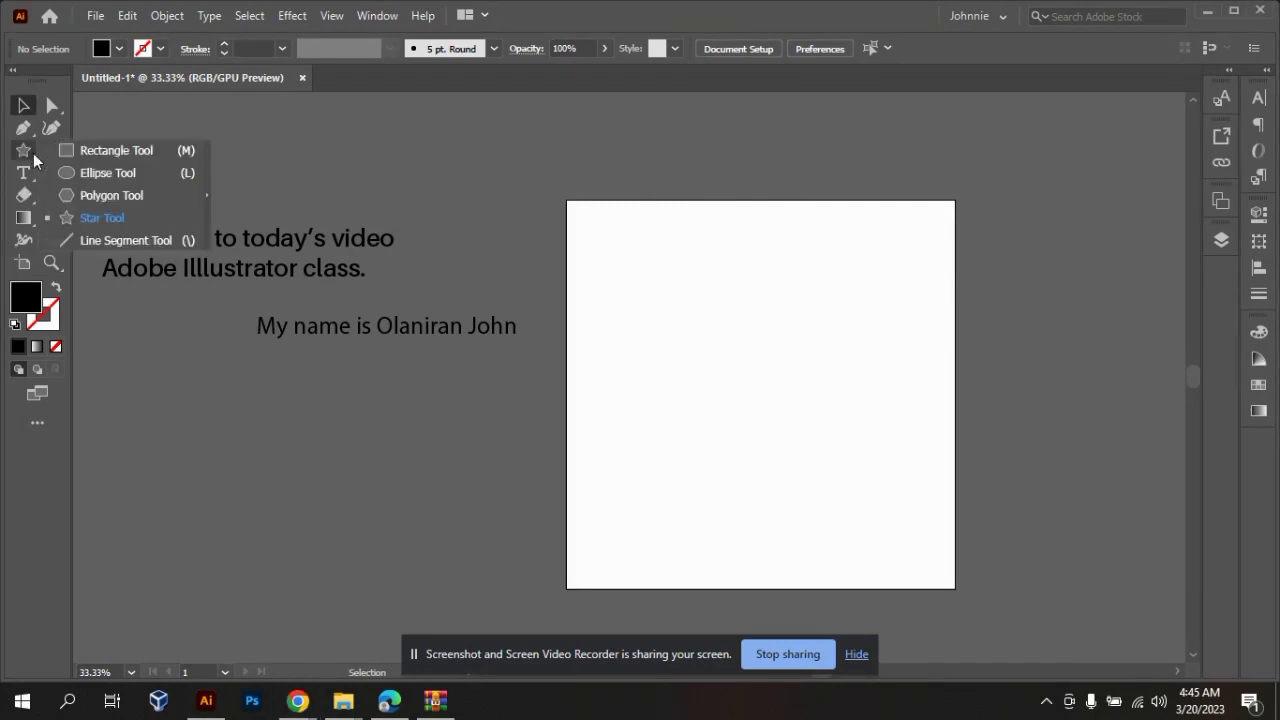
{"action": "left_click", "coordinate": [72, 150]}
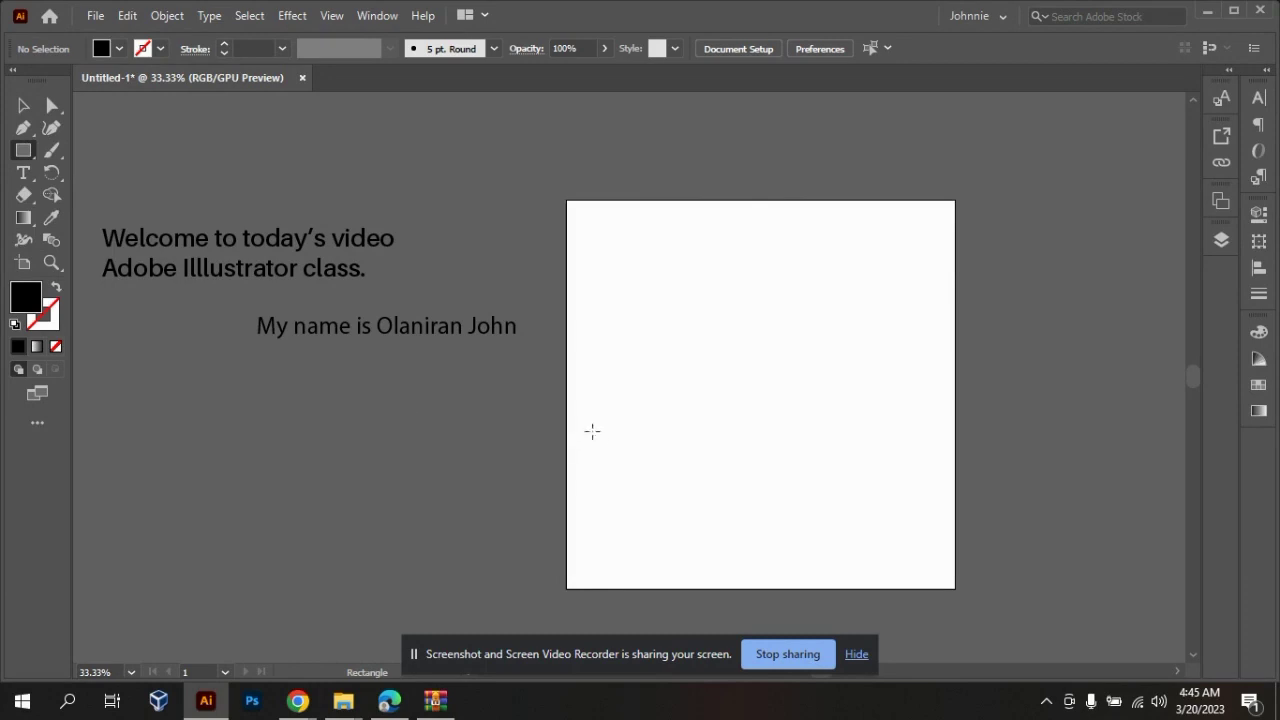
{"action": "left_click_drag", "start_coordinate": [565, 423], "coordinate": [714, 480]}
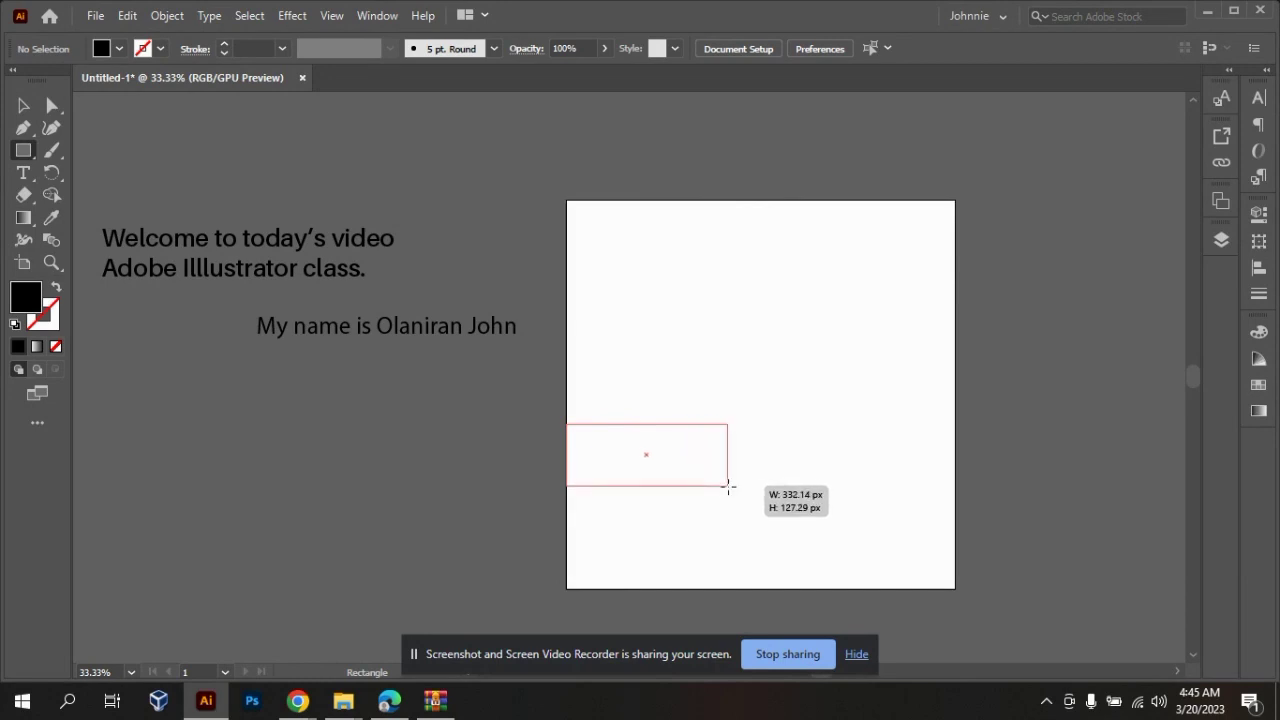
{"action": "mouse_move", "coordinate": [728, 487]}
{"action": "left_mouse_down"}
{"action": "mouse_move", "coordinate": [790, 541]}
{"action": "mouse_move", "coordinate": [805, 588]}
{"action": "left_mouse_up"}
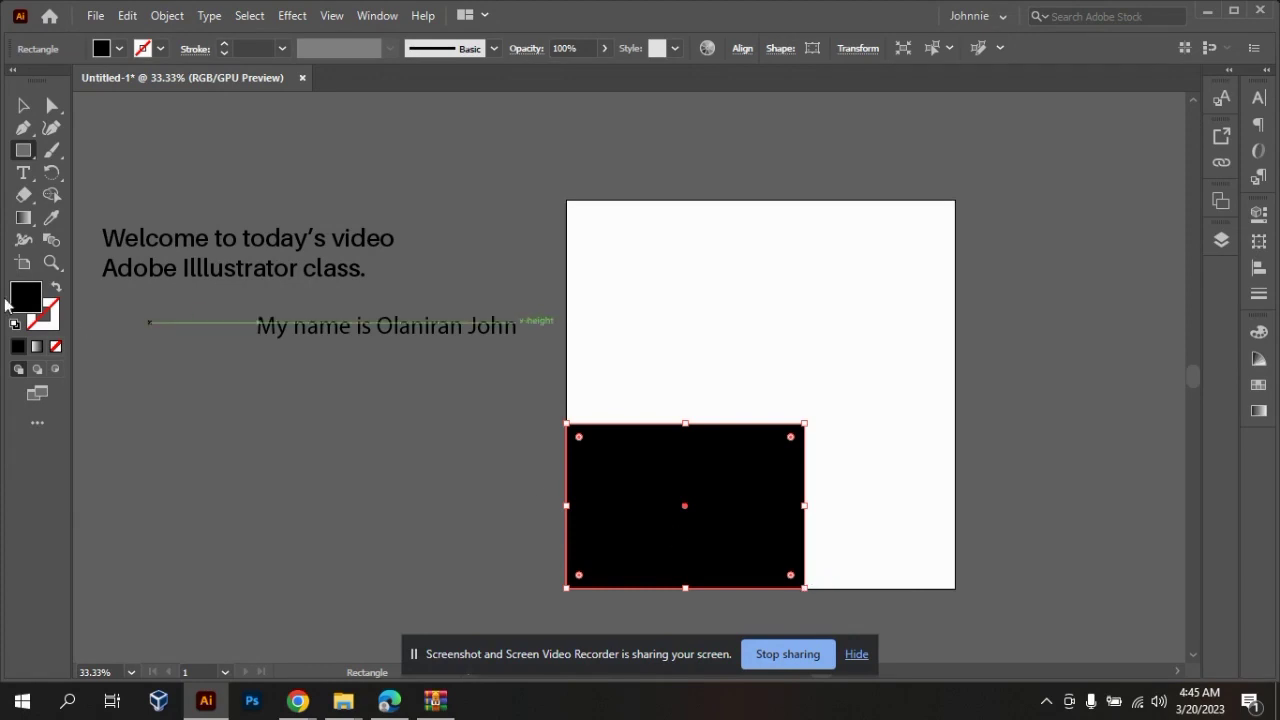
- Convert the black rectangle into an area type frame filled with placeholder text, and deselect it
{"action": "left_click", "coordinate": [24, 176]}
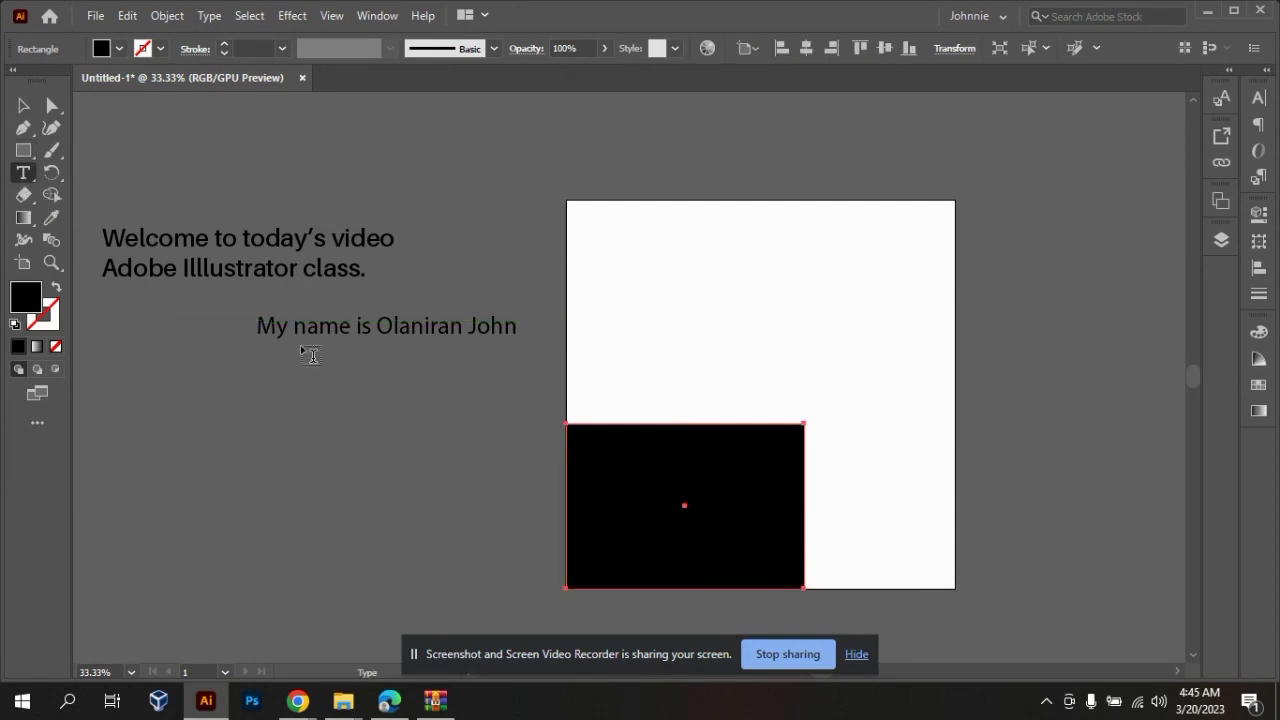
{"action": "left_click", "coordinate": [568, 426]}
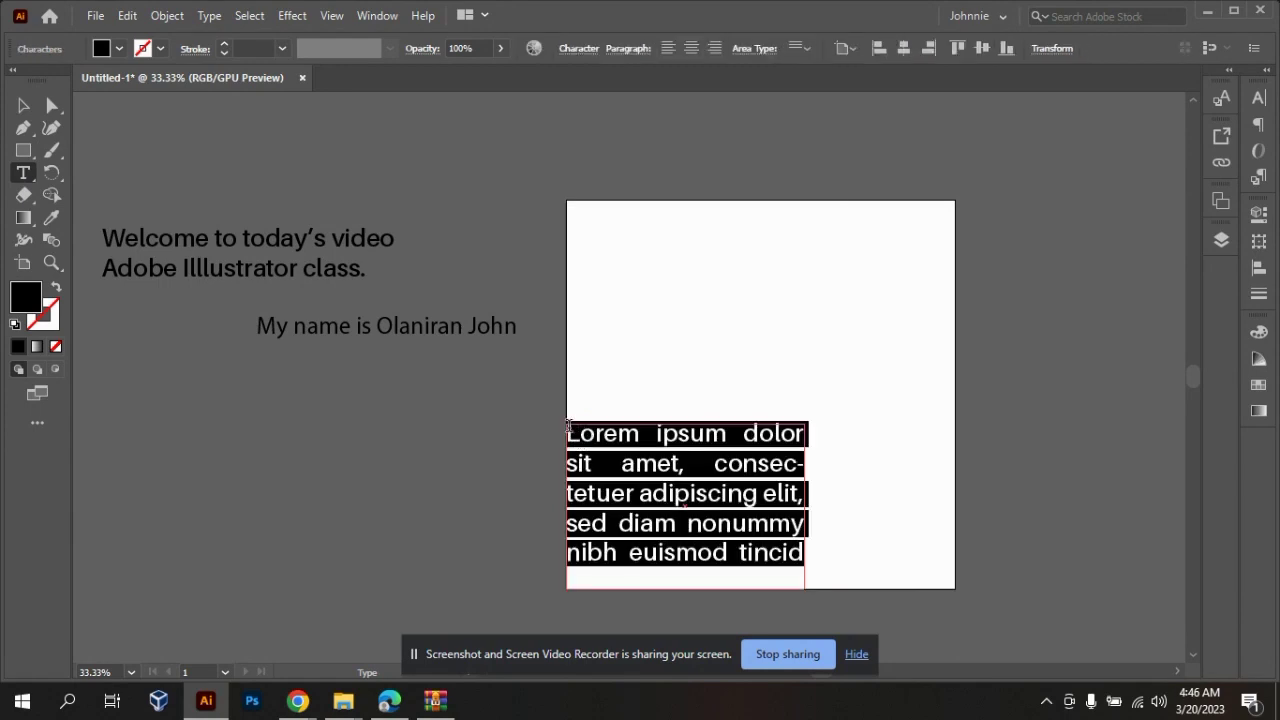
{"action": "left_click", "coordinate": [23, 105]}
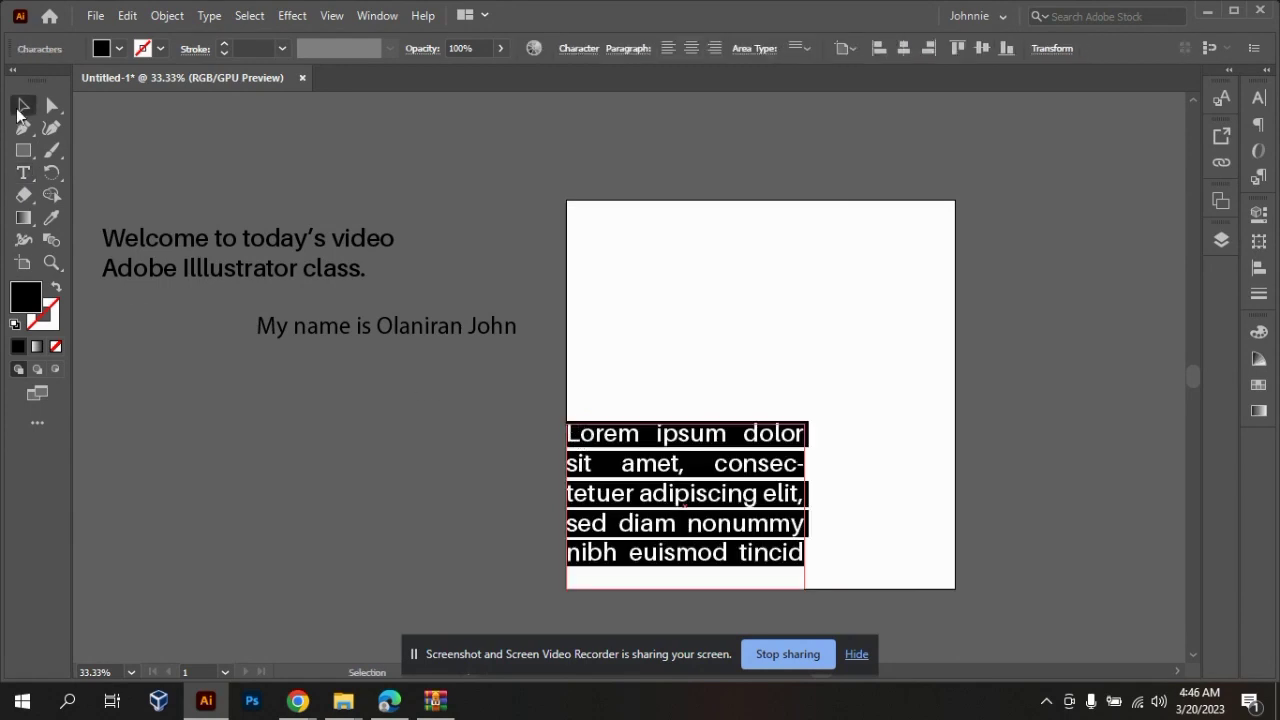
{"action": "left_click", "coordinate": [860, 384]}
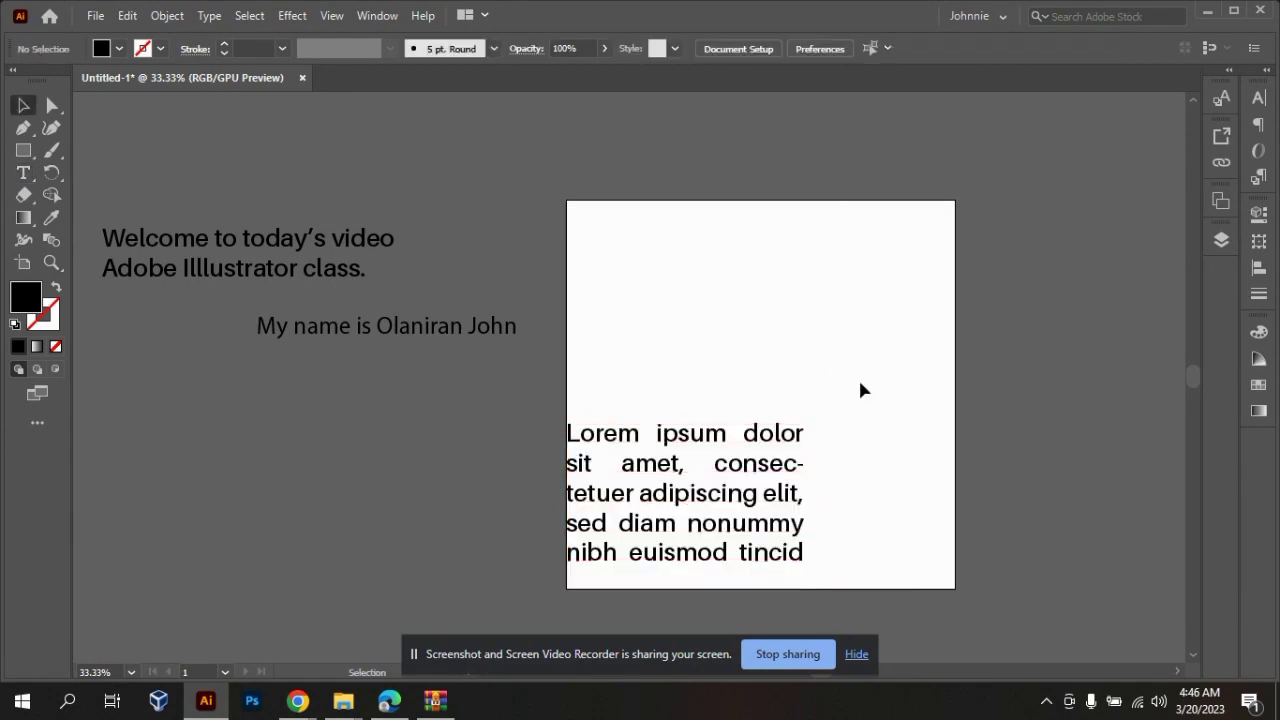
- Open the area text for editing, select all of its placeholder text, and deselect it
{"action": "double_click", "coordinate": [703, 489]}
{"action": "key", "text": "ctrl+a"}
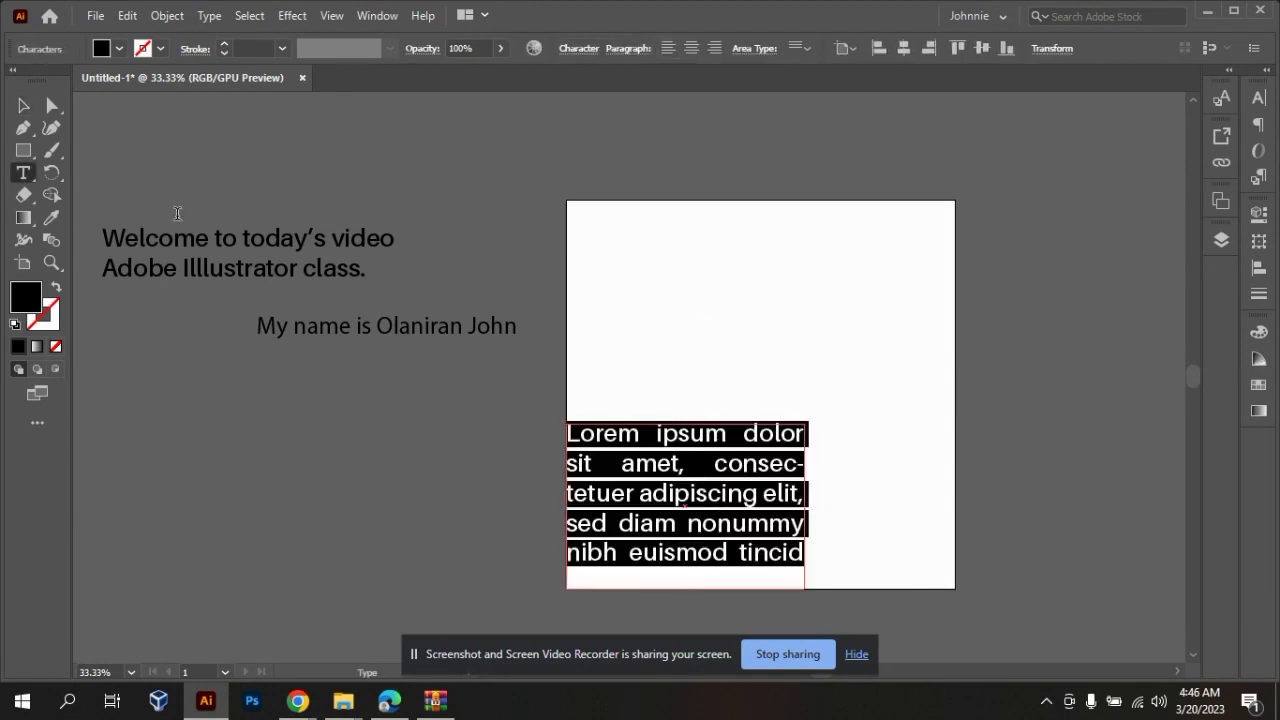
{"action": "left_click", "coordinate": [23, 105]}
{"action": "left_click", "coordinate": [666, 306]}
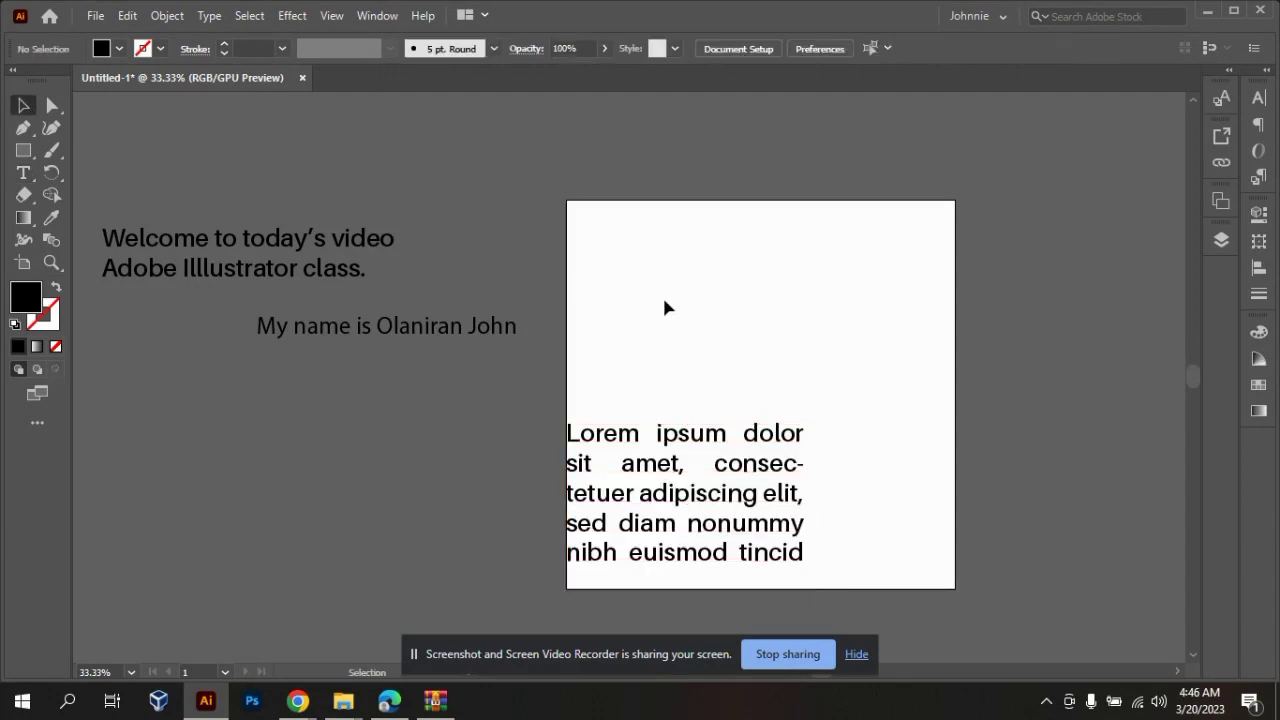
- Create point text near the artboard's upper-left corner and paste the long placeholder paragraph into it
{"action": "key", "text": "t"}
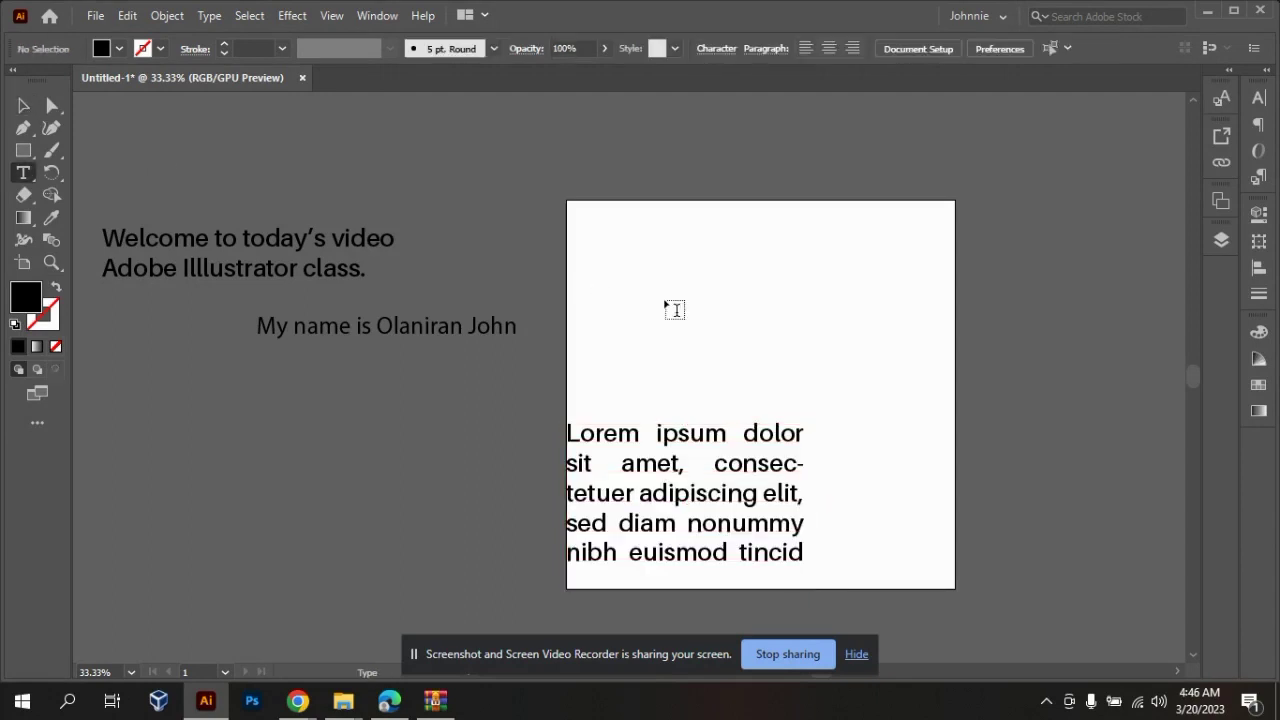
{"action": "left_click", "coordinate": [600, 275]}
{"action": "key", "text": "Escape"}
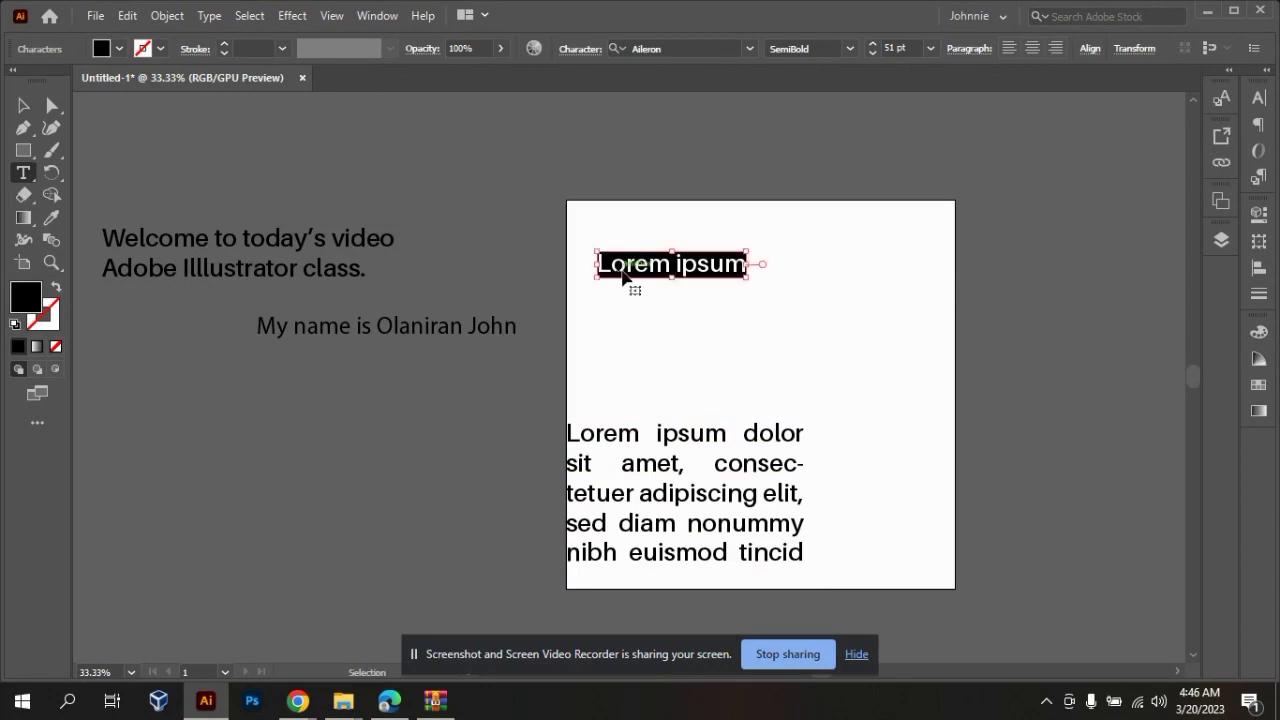
{"action": "key", "text": "ctrl+v"}
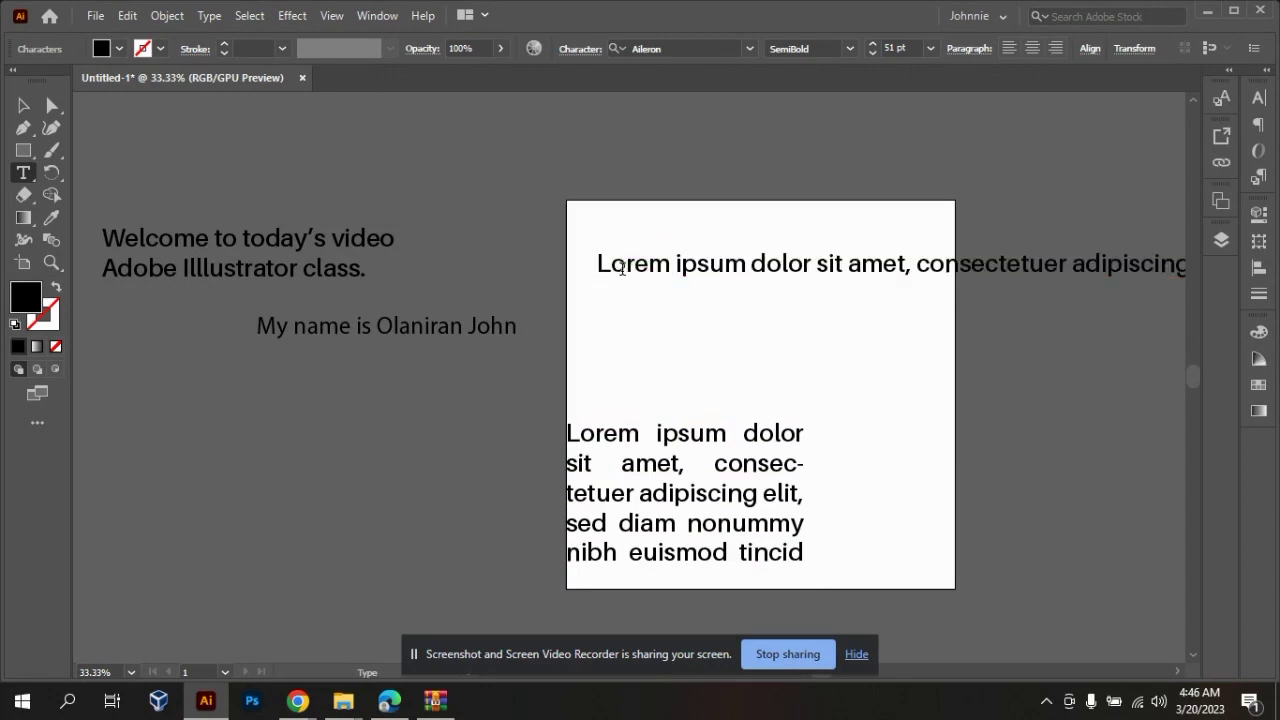
{"action": "left_click", "coordinate": [33, 115]}
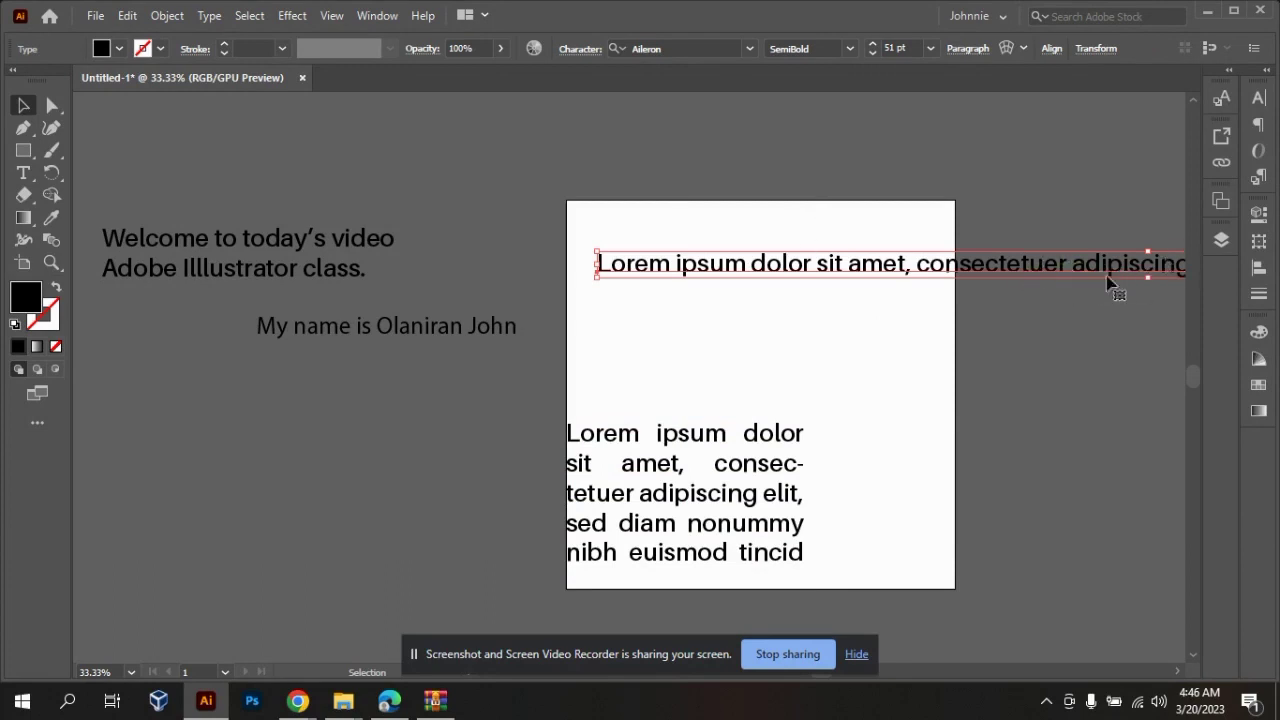
- Move the area text block off the artboard to the empty space beneath the name text, and open the Character settings
{"action": "mouse_move", "coordinate": [655, 506]}
{"action": "left_mouse_down"}
{"action": "mouse_move", "coordinate": [690, 512]}
{"action": "mouse_move", "coordinate": [665, 512]}
{"action": "left_mouse_up"}
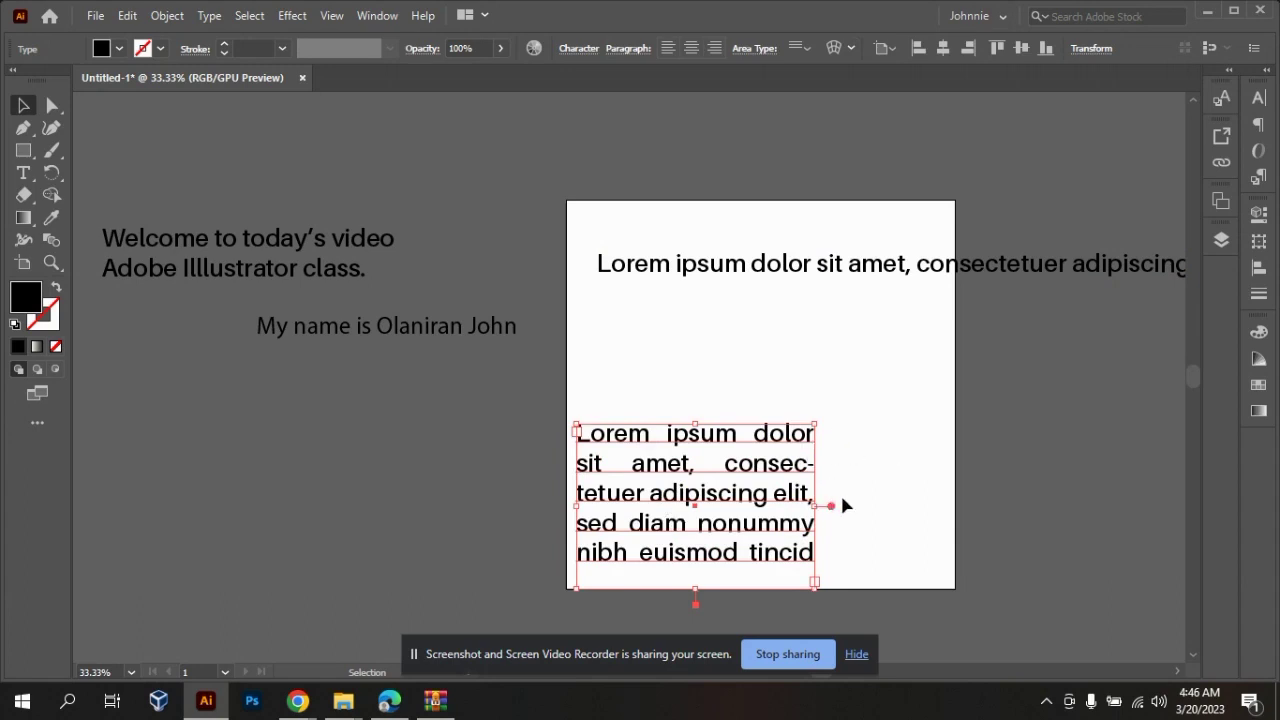
{"action": "left_click", "coordinate": [689, 353]}
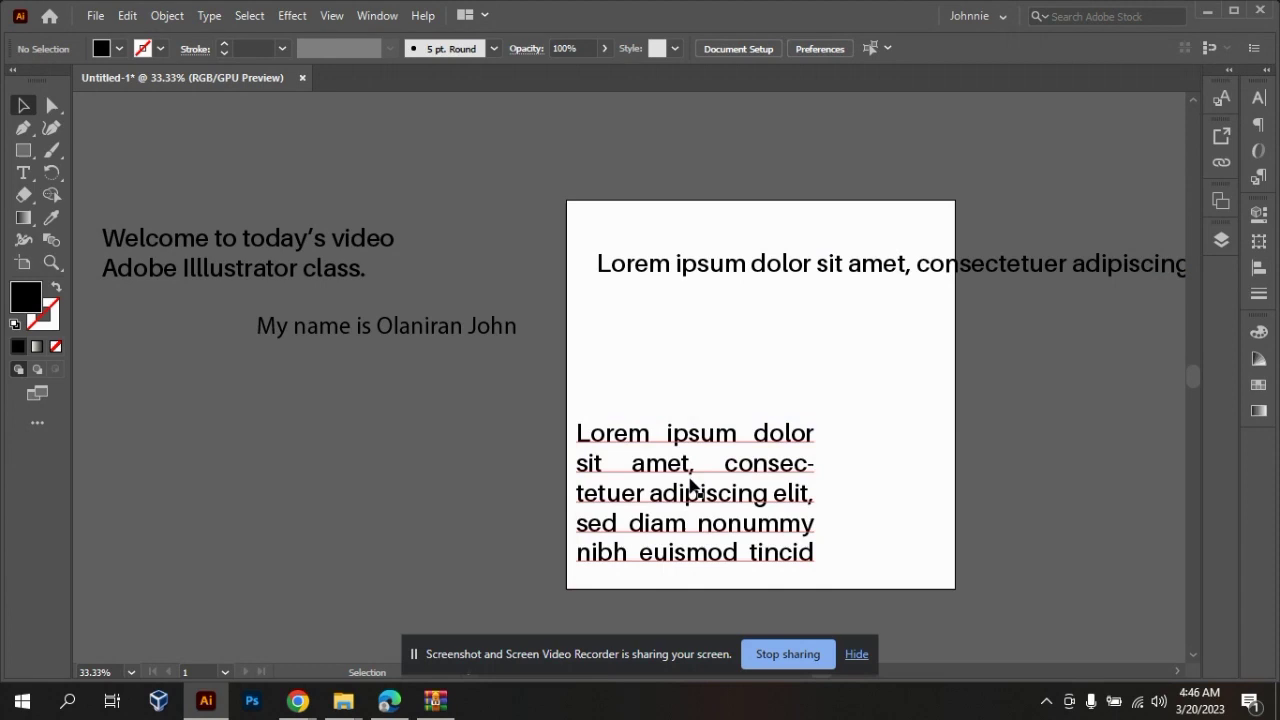
{"action": "left_click_drag", "start_coordinate": [687, 497], "coordinate": [696, 455]}
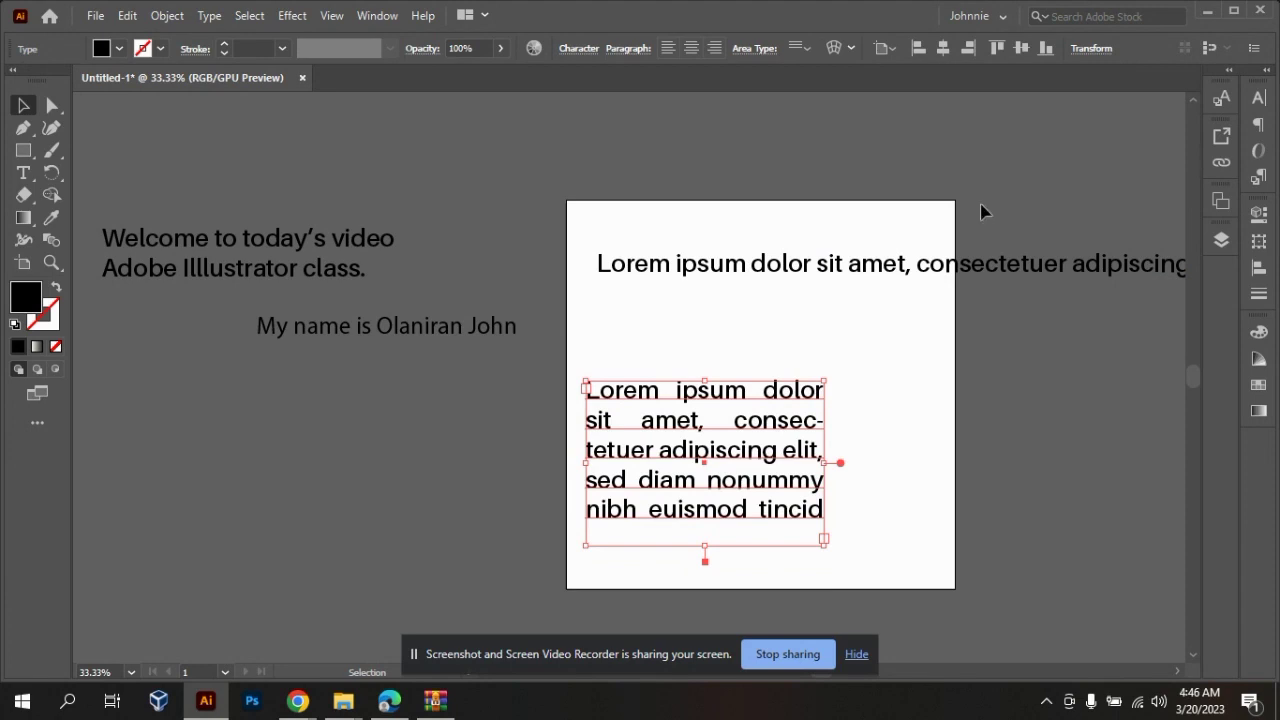
{"action": "left_click", "coordinate": [1257, 100]}
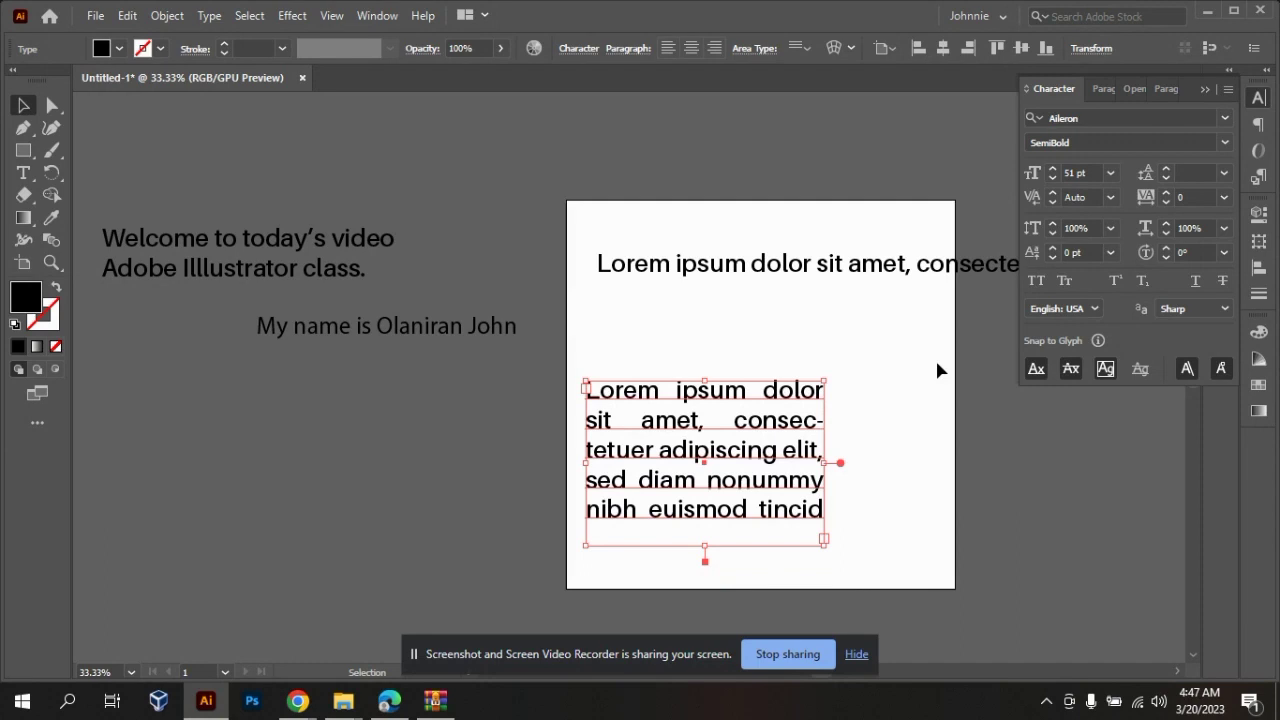
{"action": "left_click", "coordinate": [479, 452]}
{"action": "left_click_drag", "start_coordinate": [650, 455], "coordinate": [160, 471]}
{"action": "left_click", "coordinate": [452, 446]}
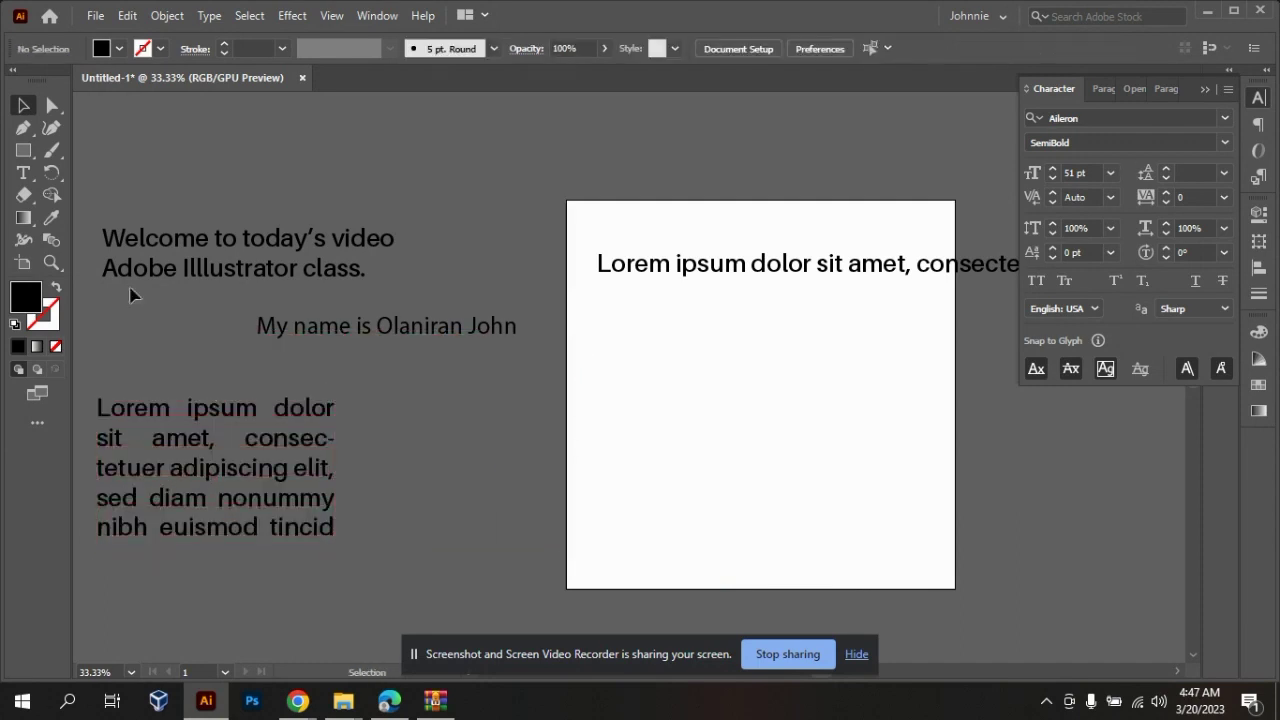
- Switch to the Type on a Path tool
{"action": "left_click", "coordinate": [36, 178]}
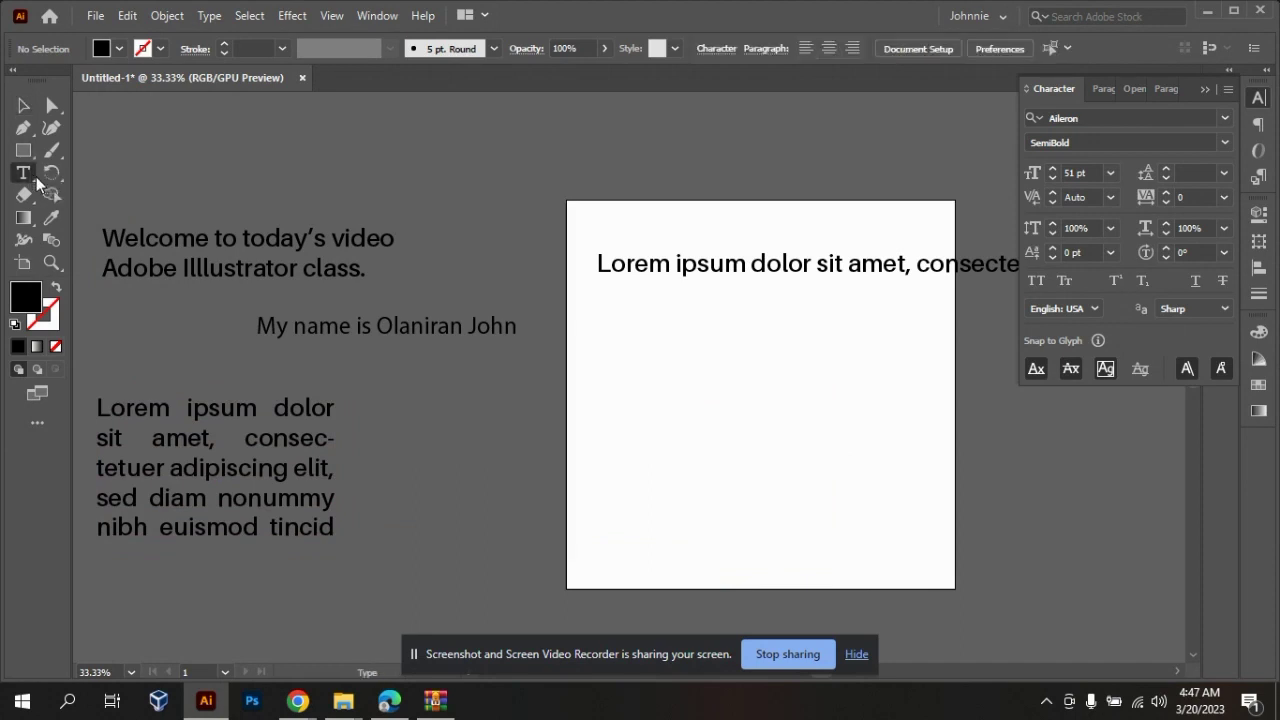
{"action": "left_click_drag", "start_coordinate": [36, 180], "coordinate": [65, 195]}
{"action": "left_click", "coordinate": [73, 192]}
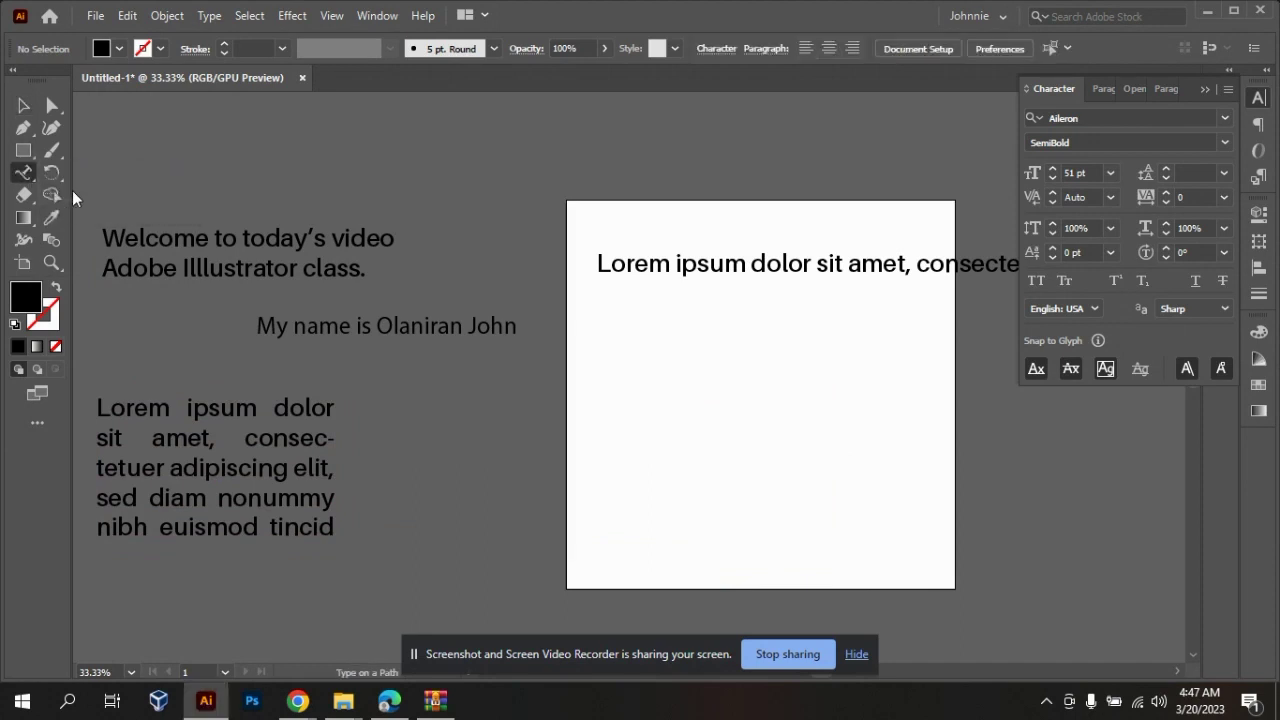
- Draw a black ellipse about half the artboard's width and a quarter of its height, left of centre on the artboard
{"action": "left_click", "coordinate": [24, 150]}
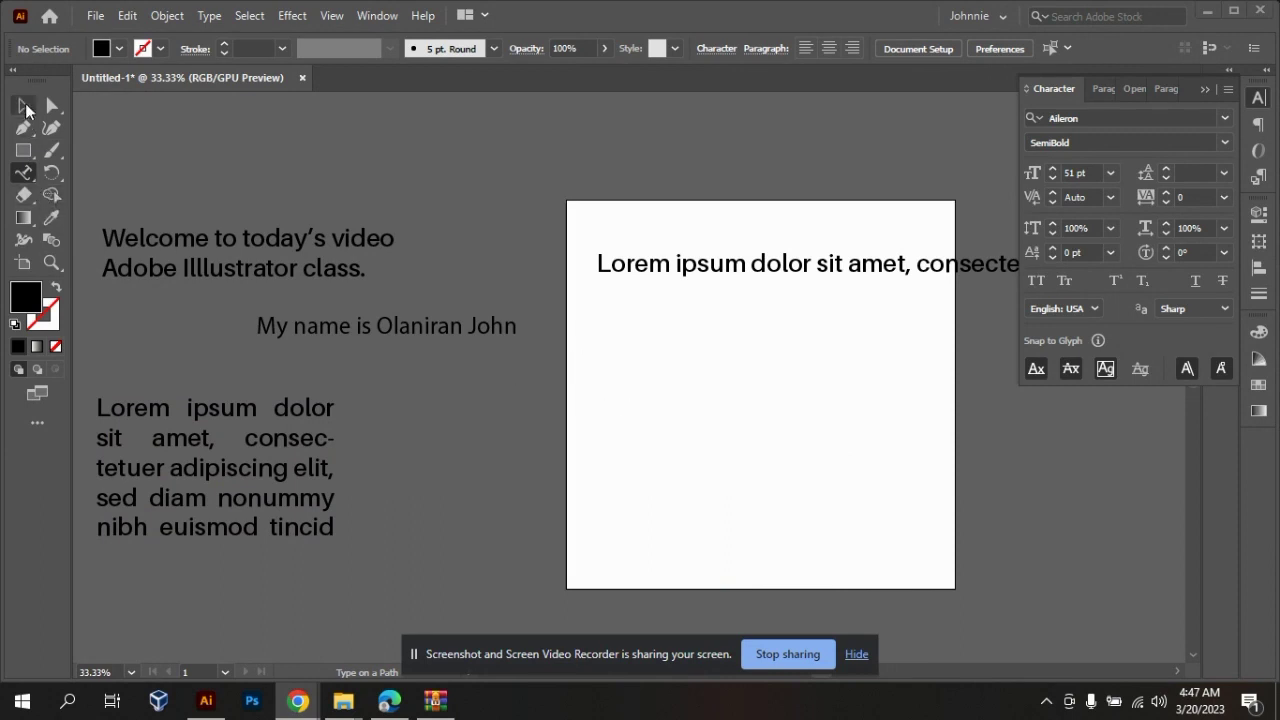
{"action": "left_click", "coordinate": [25, 106]}
{"action": "left_click", "coordinate": [23, 152]}
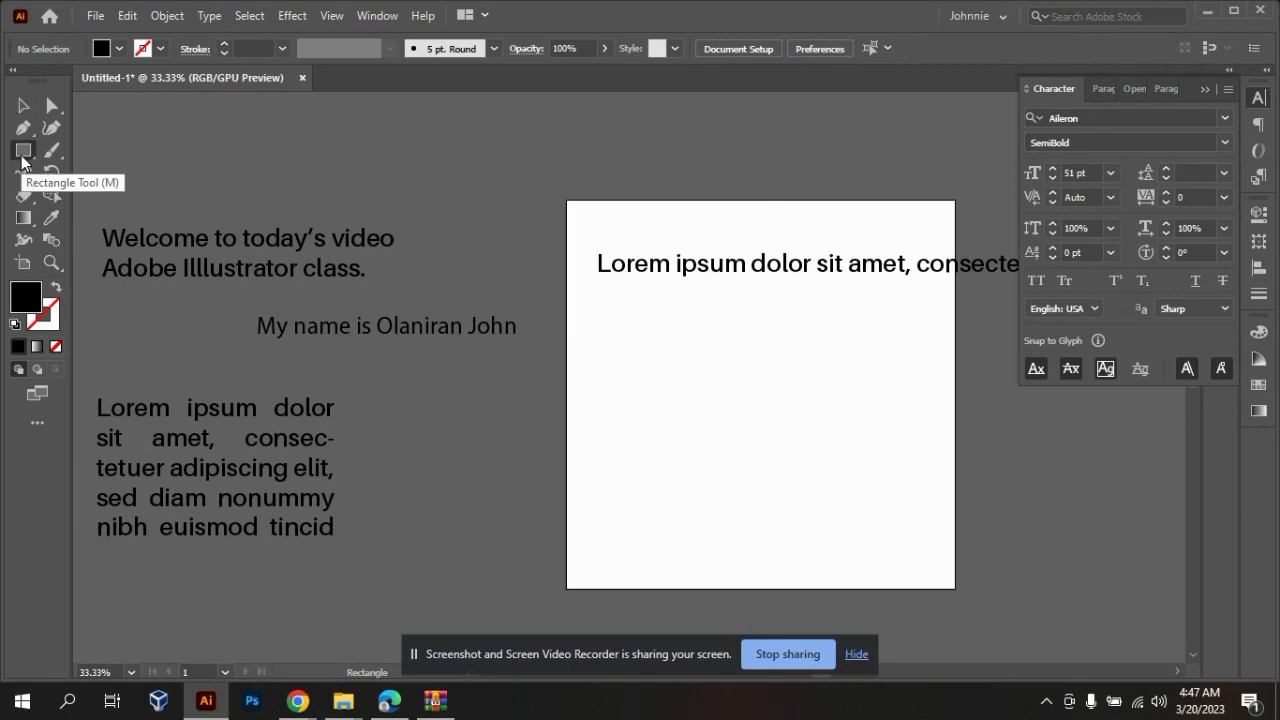
{"action": "right_click", "coordinate": [23, 158]}
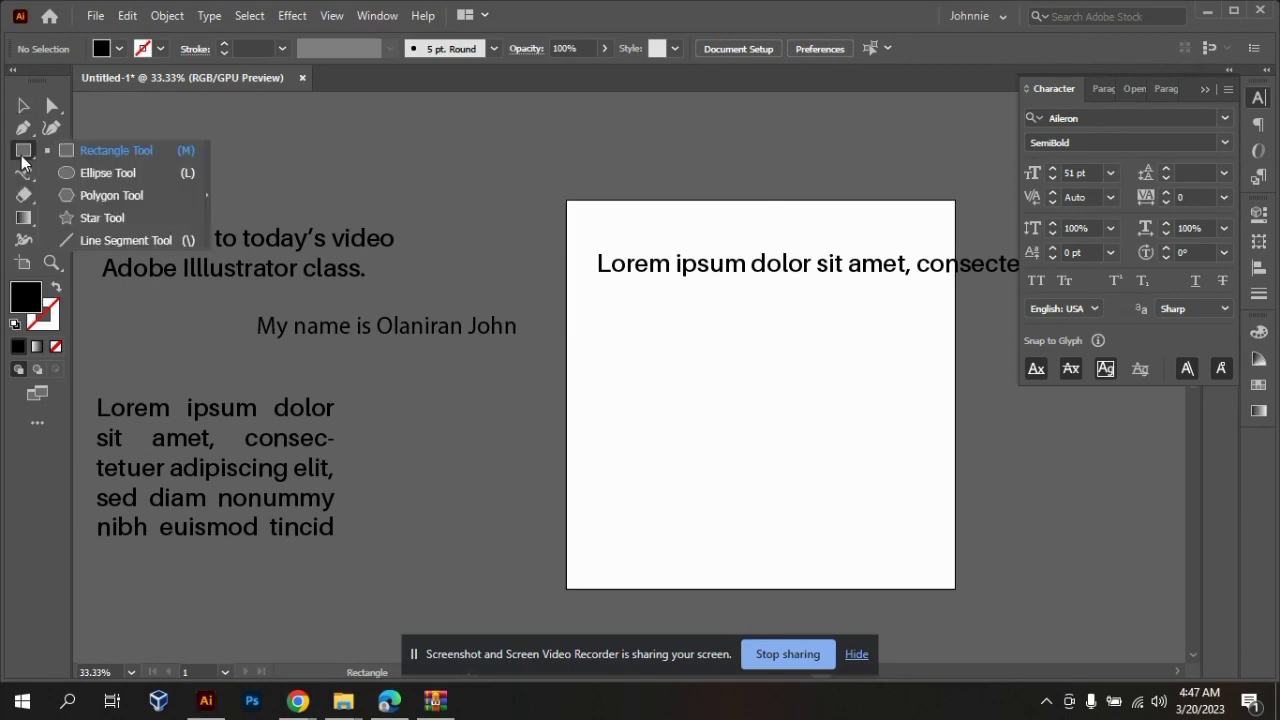
{"action": "left_click", "coordinate": [72, 176]}
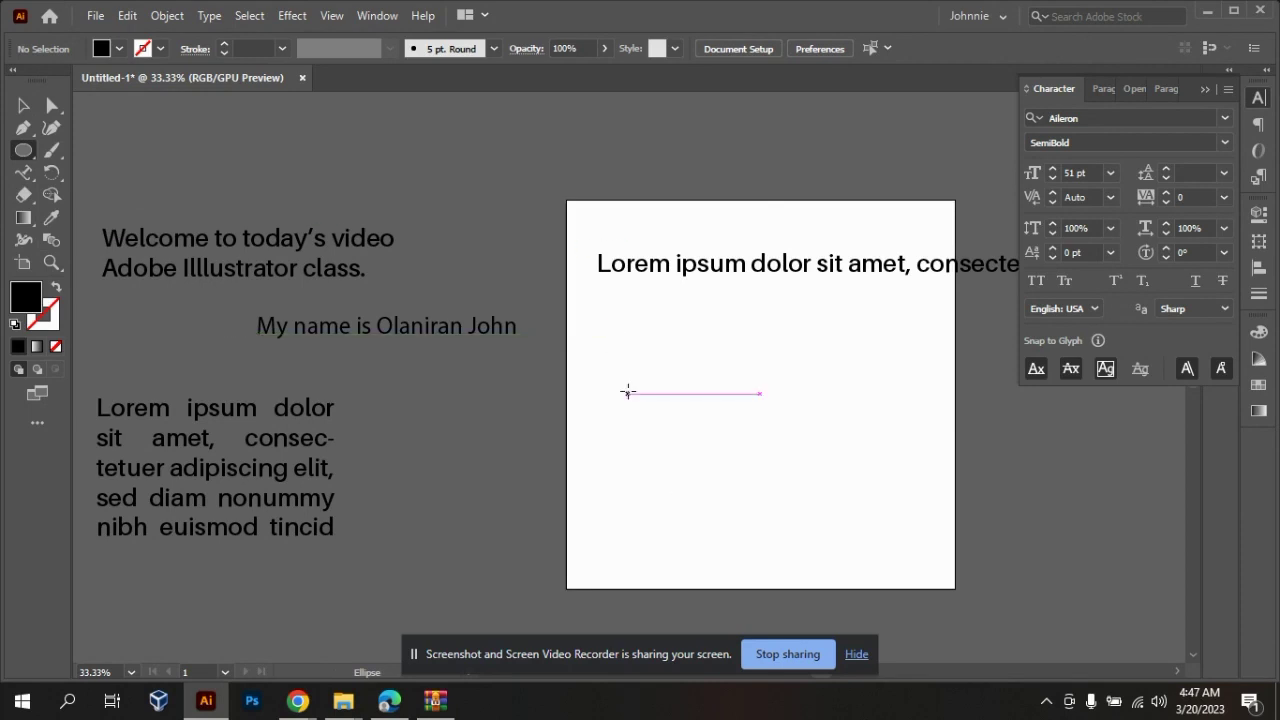
{"action": "left_click_drag", "start_coordinate": [609, 387], "coordinate": [803, 481]}
{"action": "left_click", "coordinate": [23, 105]}
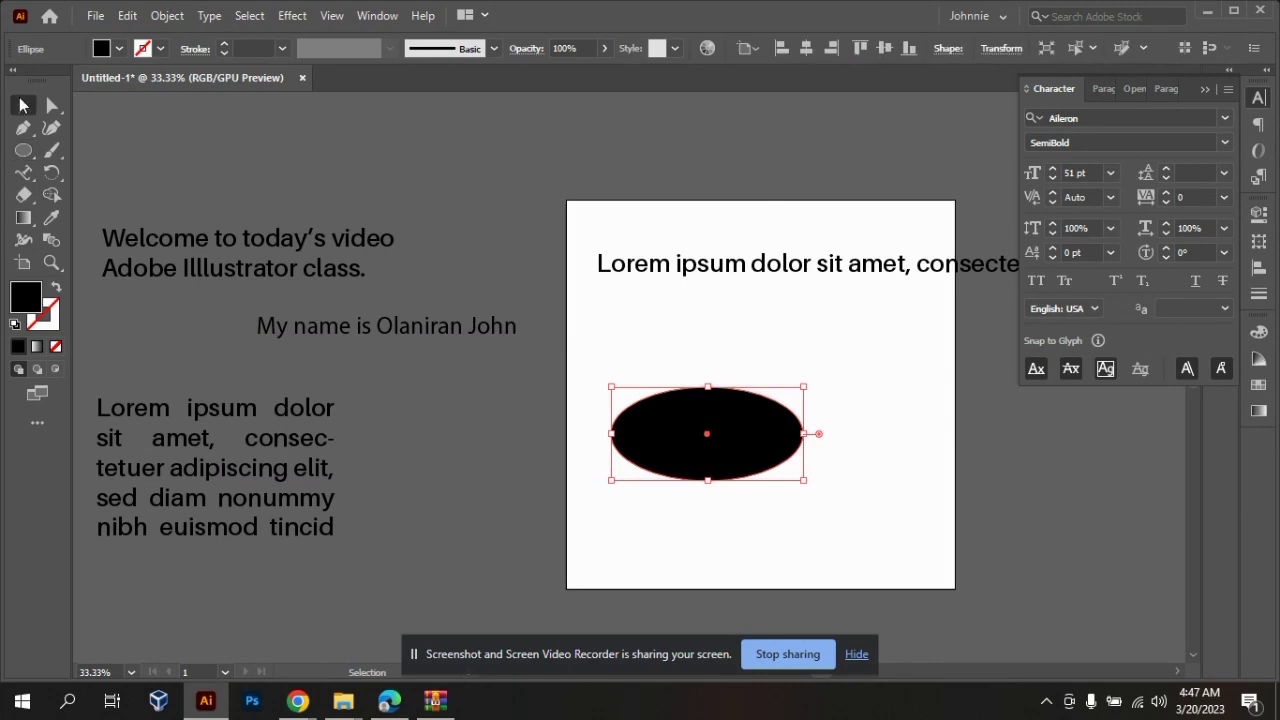
{"action": "left_click", "coordinate": [25, 173]}
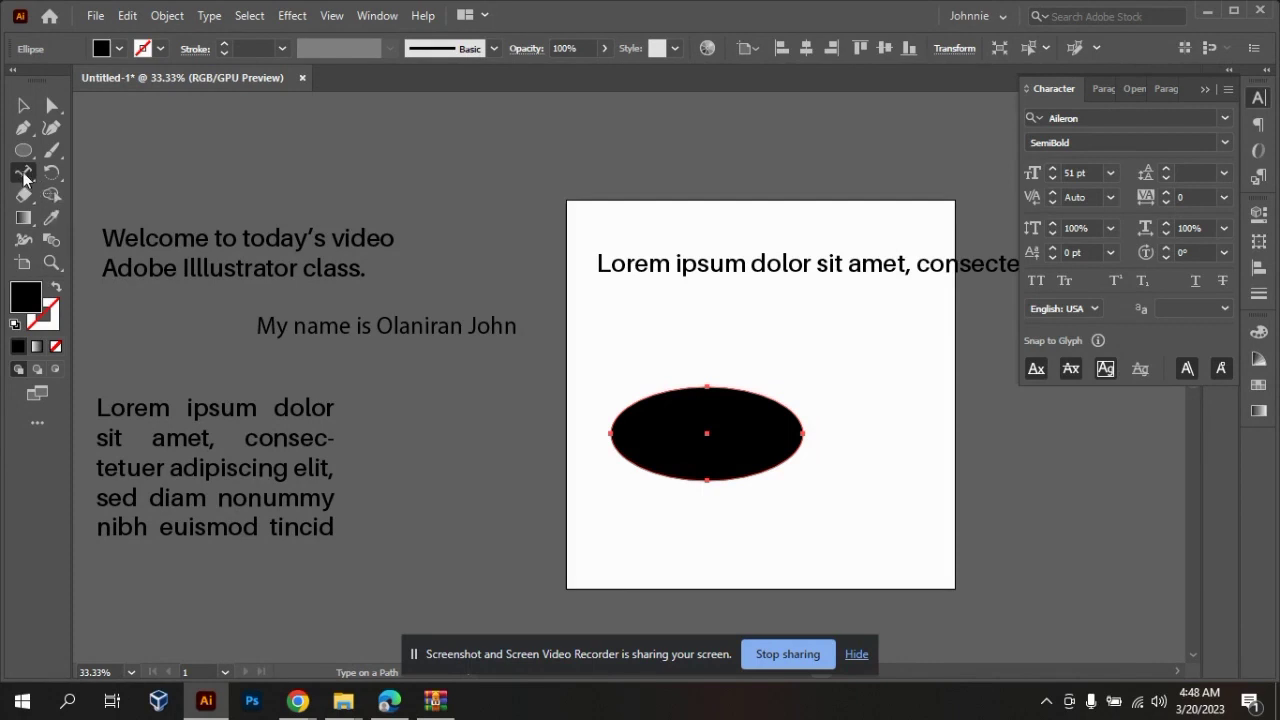
{"action": "left_click", "coordinate": [24, 102]}
{"action": "left_click", "coordinate": [24, 173]}
{"action": "left_click", "coordinate": [24, 106]}
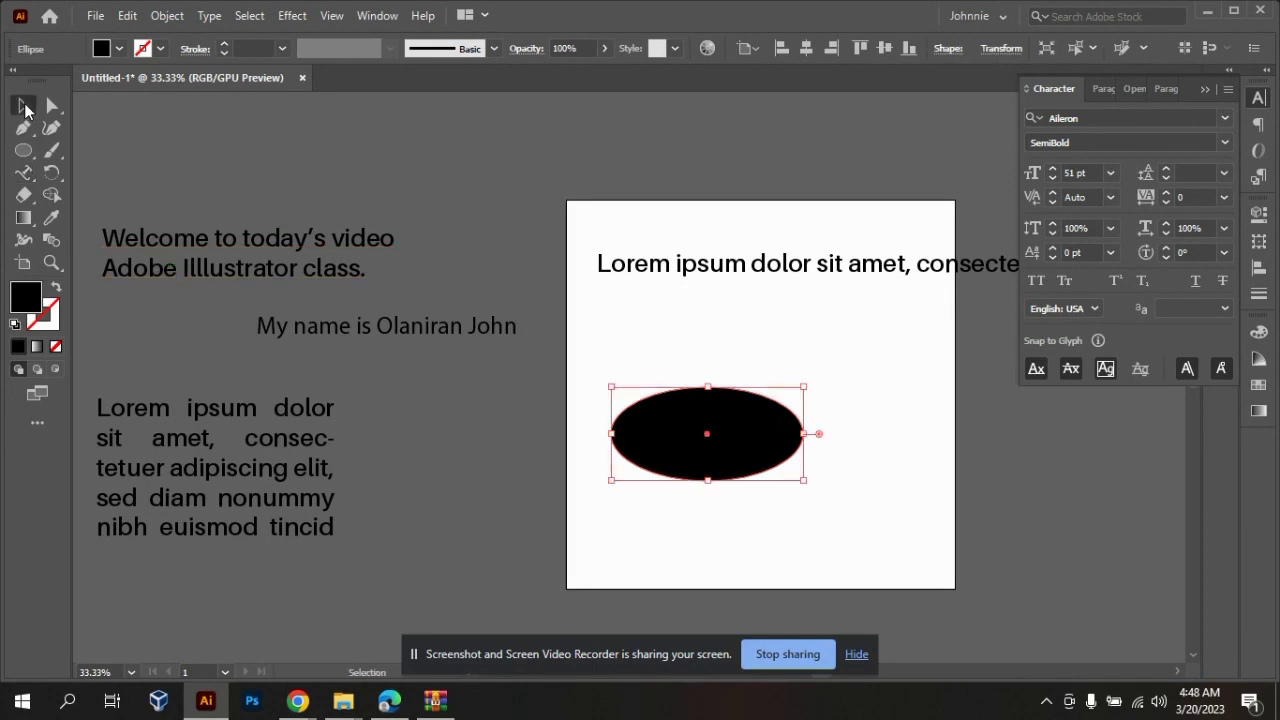
{"action": "left_click", "coordinate": [886, 470]}
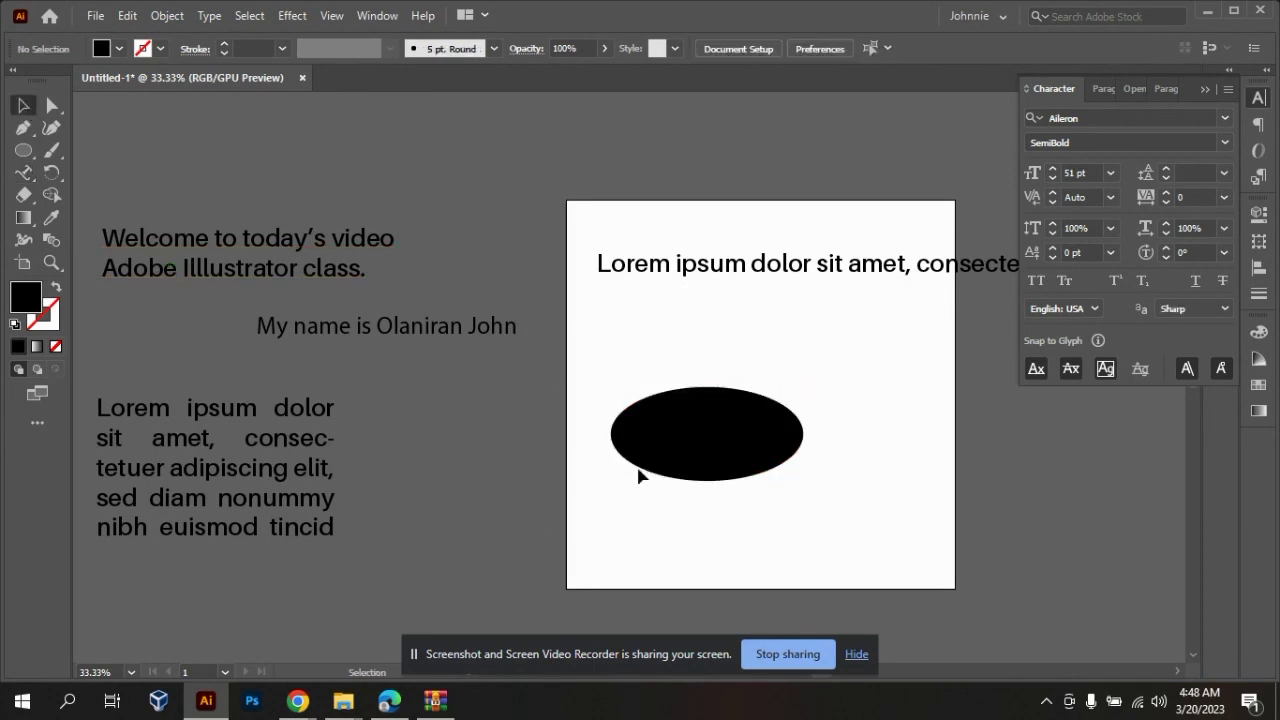
{"action": "left_click", "coordinate": [766, 446]}
{"action": "left_click", "coordinate": [865, 455]}
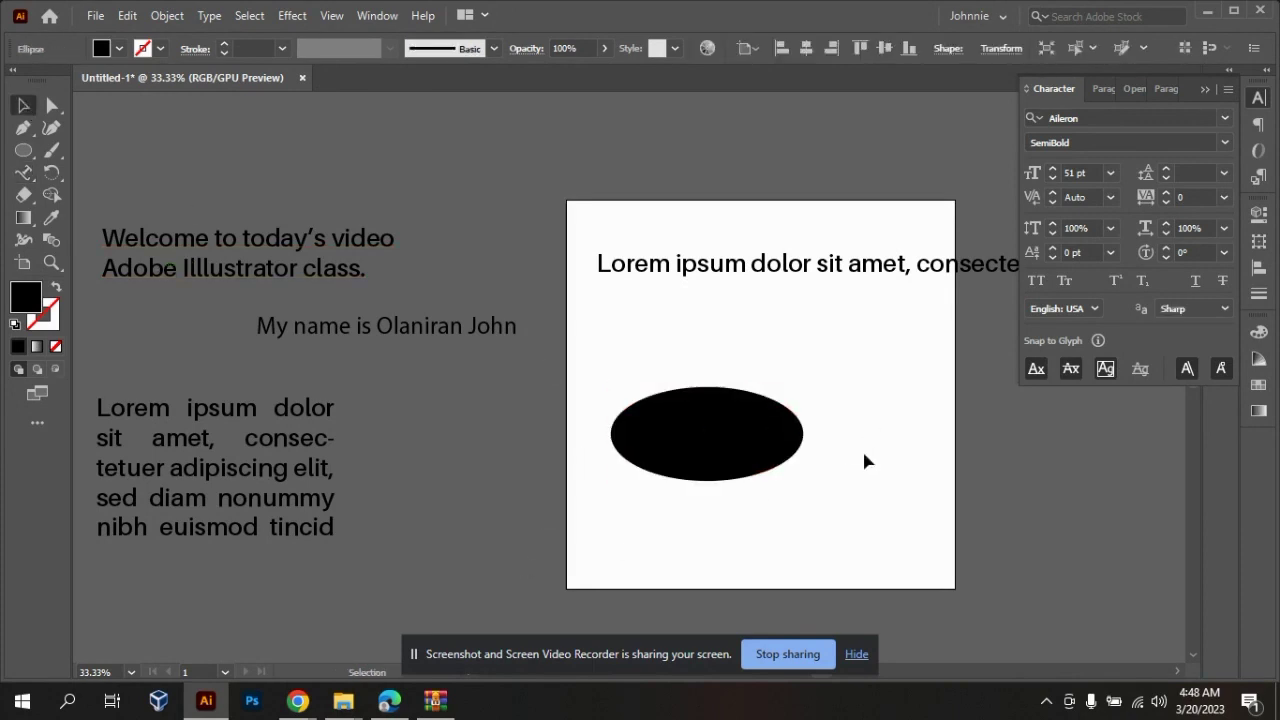
- Run placeholder text around the black ellipse's outline with the Type on a Path tool, and deselect it
{"action": "left_click", "coordinate": [730, 418]}
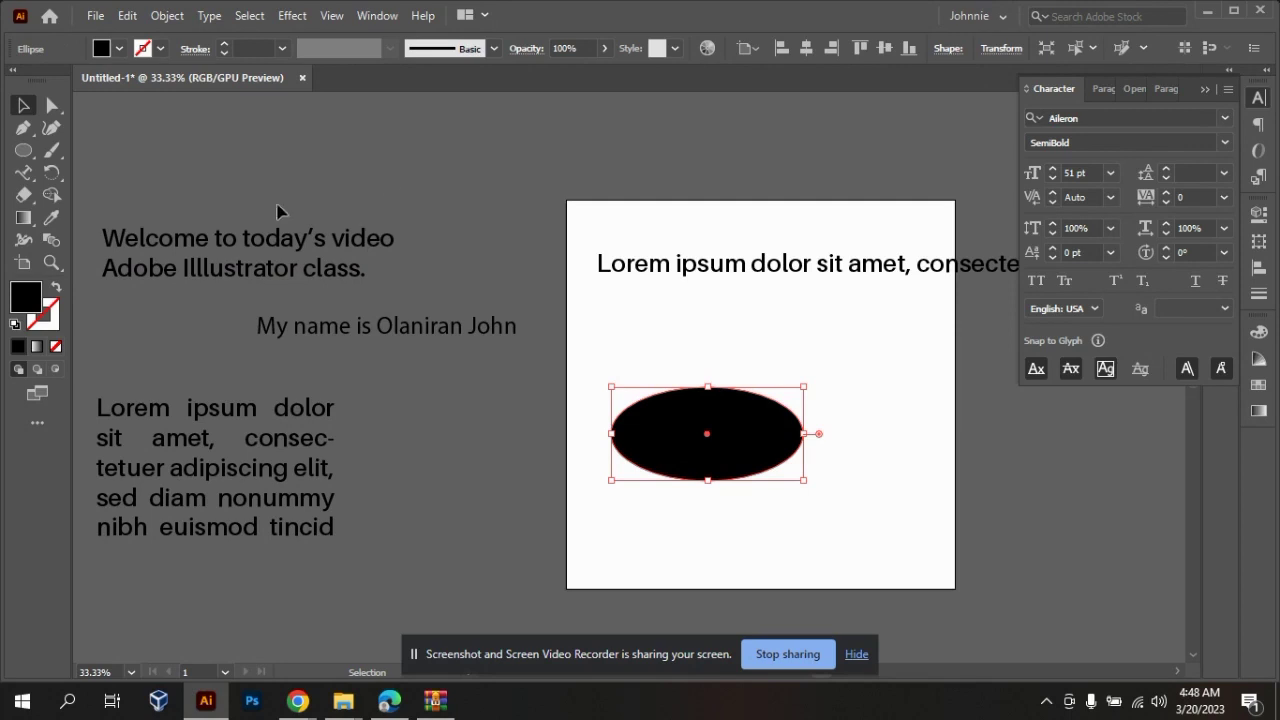
{"action": "left_click", "coordinate": [22, 176]}
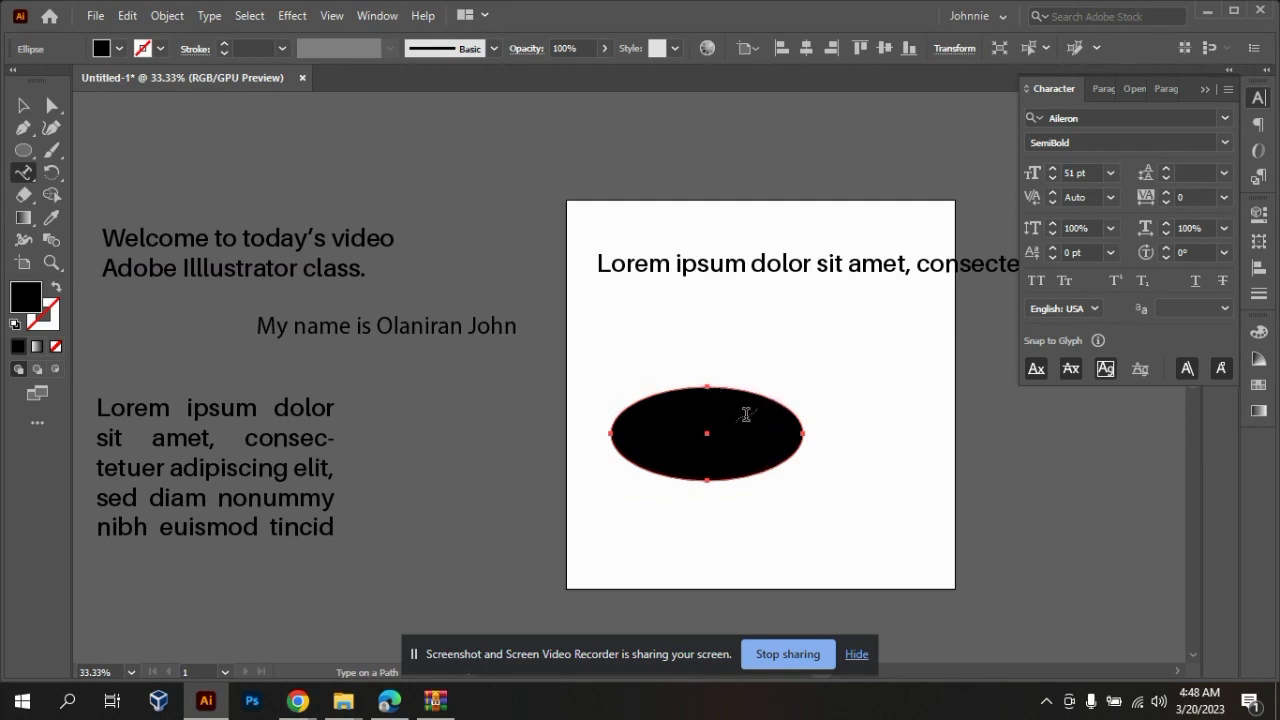
{"action": "left_click", "coordinate": [610, 432]}
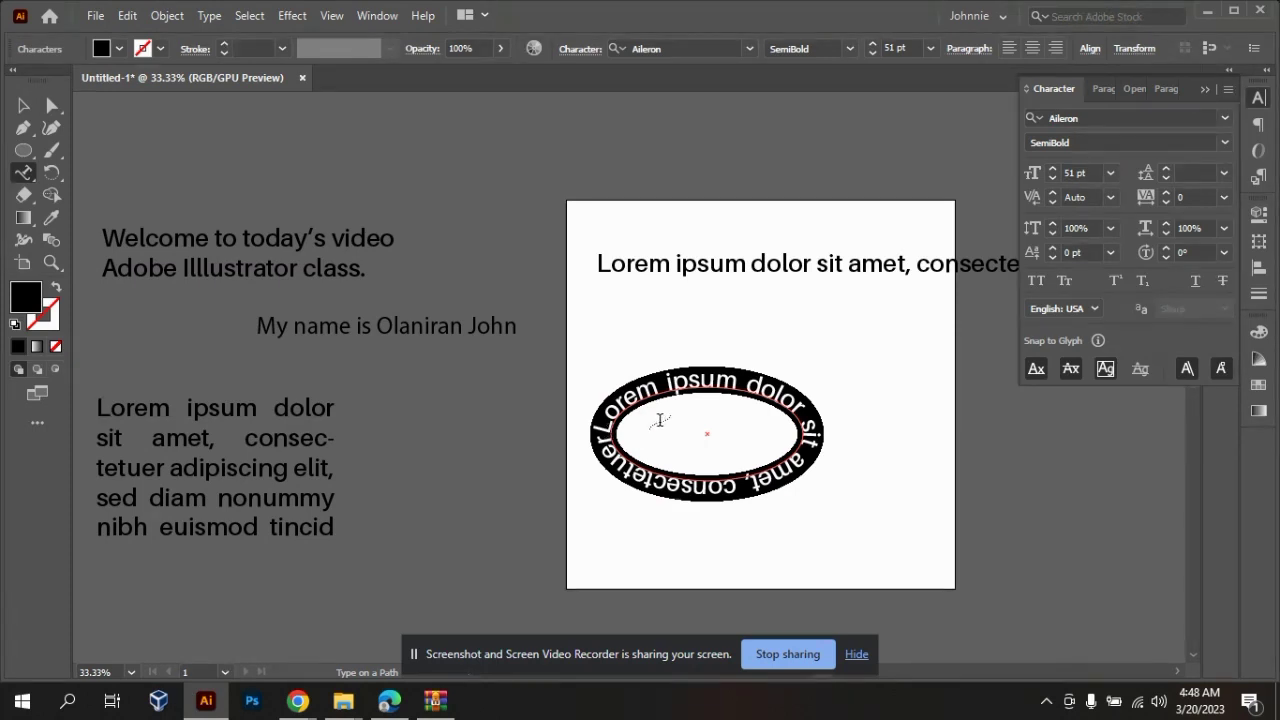
{"action": "left_click", "coordinate": [668, 385]}
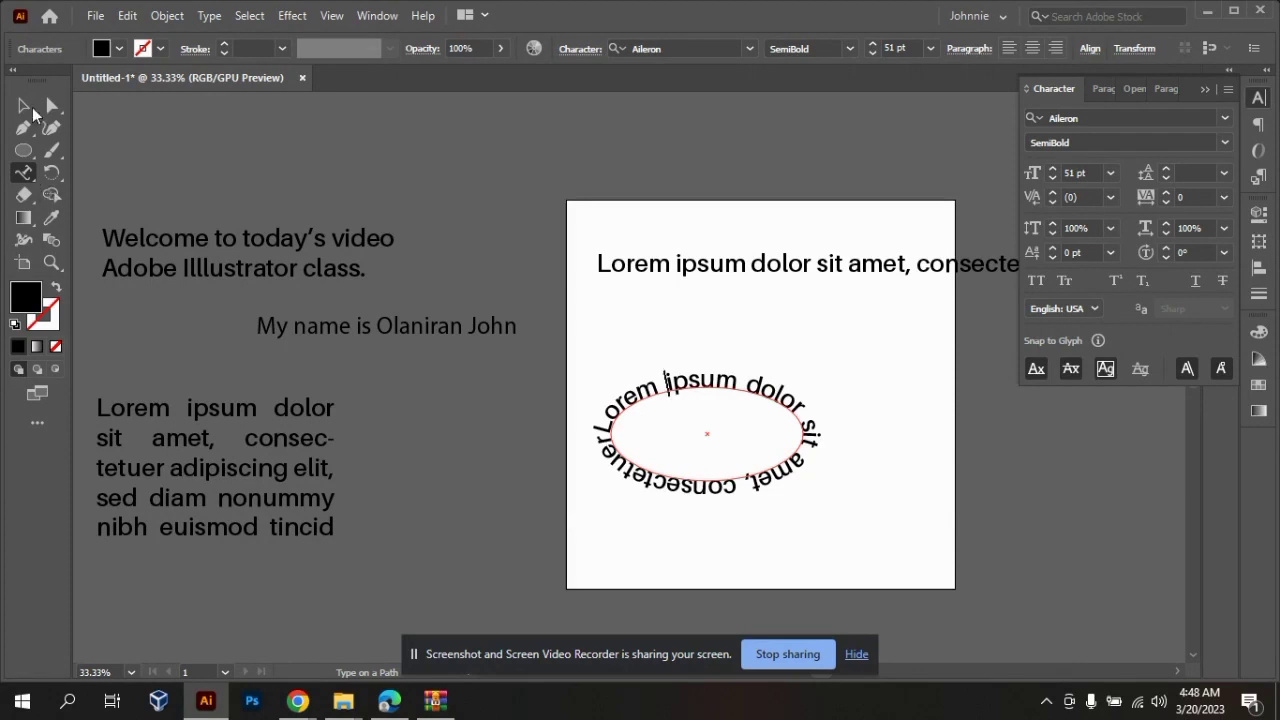
{"action": "key", "text": "Escape"}
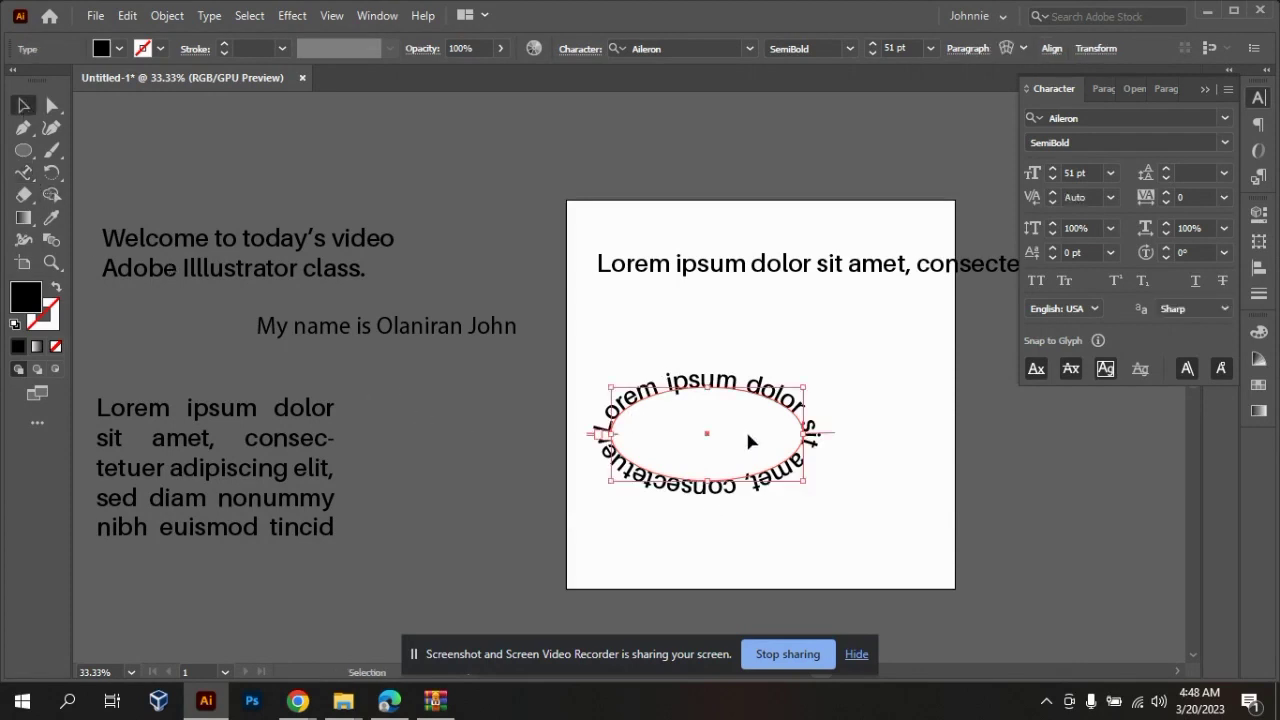
{"action": "left_click", "coordinate": [953, 450]}
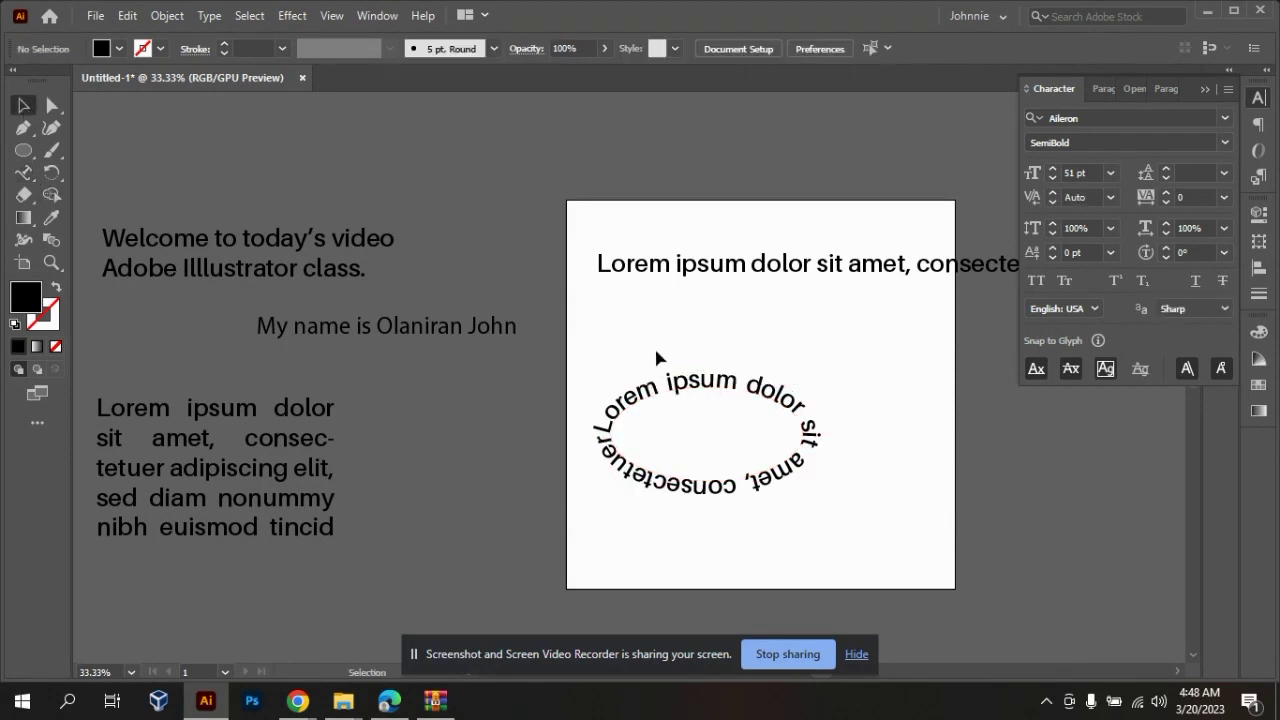
- Move the elliptical path text off the artboard, beyond its right edge, and deselect it
{"action": "left_click", "coordinate": [706, 388]}
{"action": "left_click_drag", "start_coordinate": [708, 438], "coordinate": [1088, 462]}
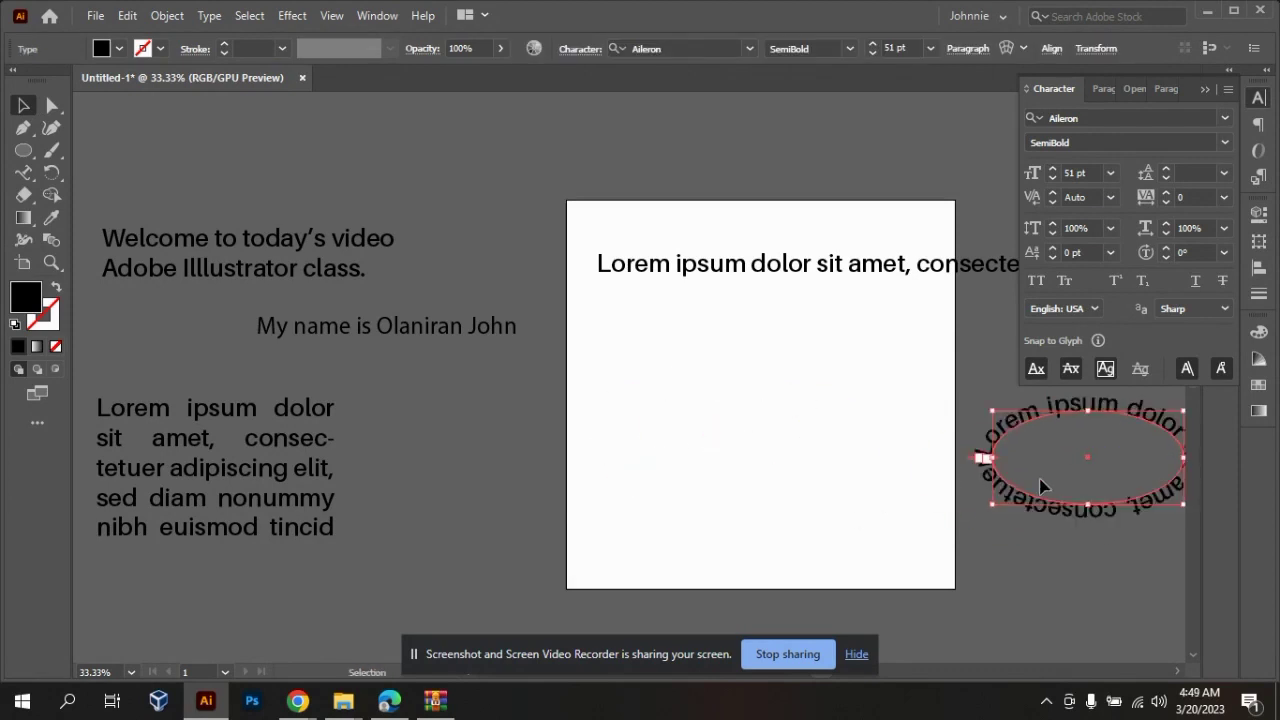
{"action": "left_click", "coordinate": [733, 397]}
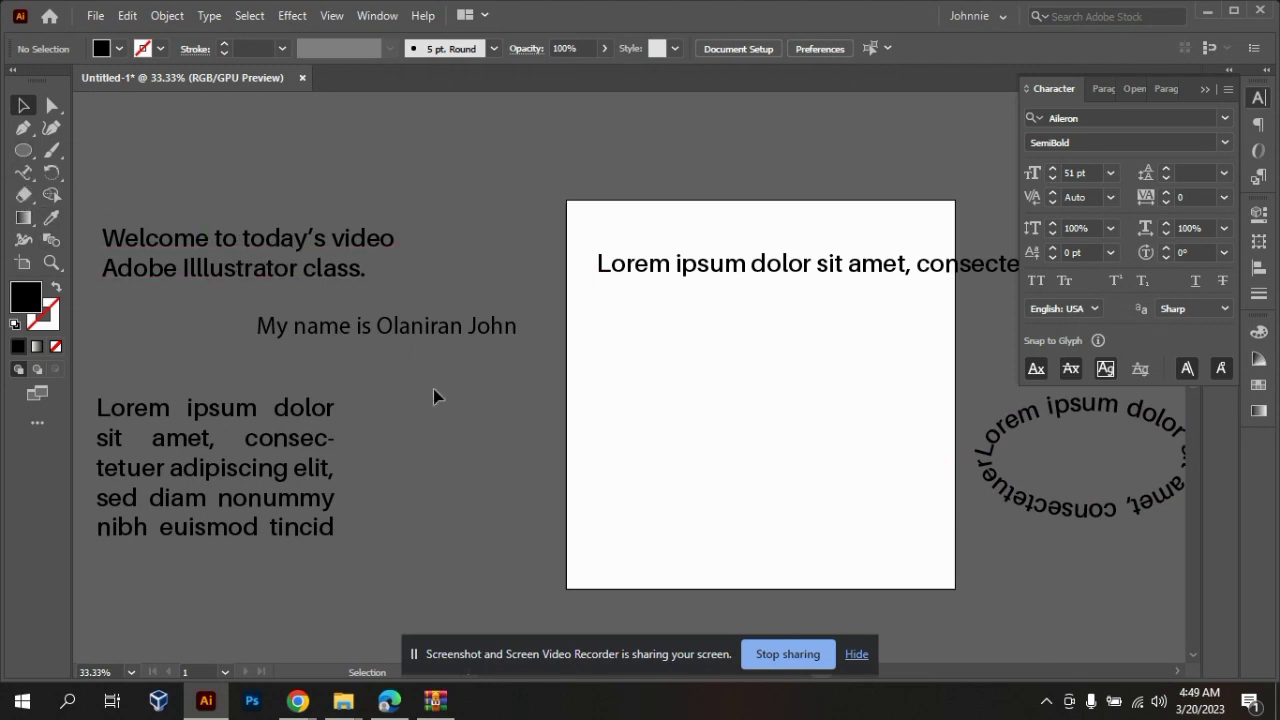
- Add vertical placeholder text in the artboard's lower half with the Vertical Type tool and move it just right of the artboard's centre
{"action": "left_click", "coordinate": [31, 182]}
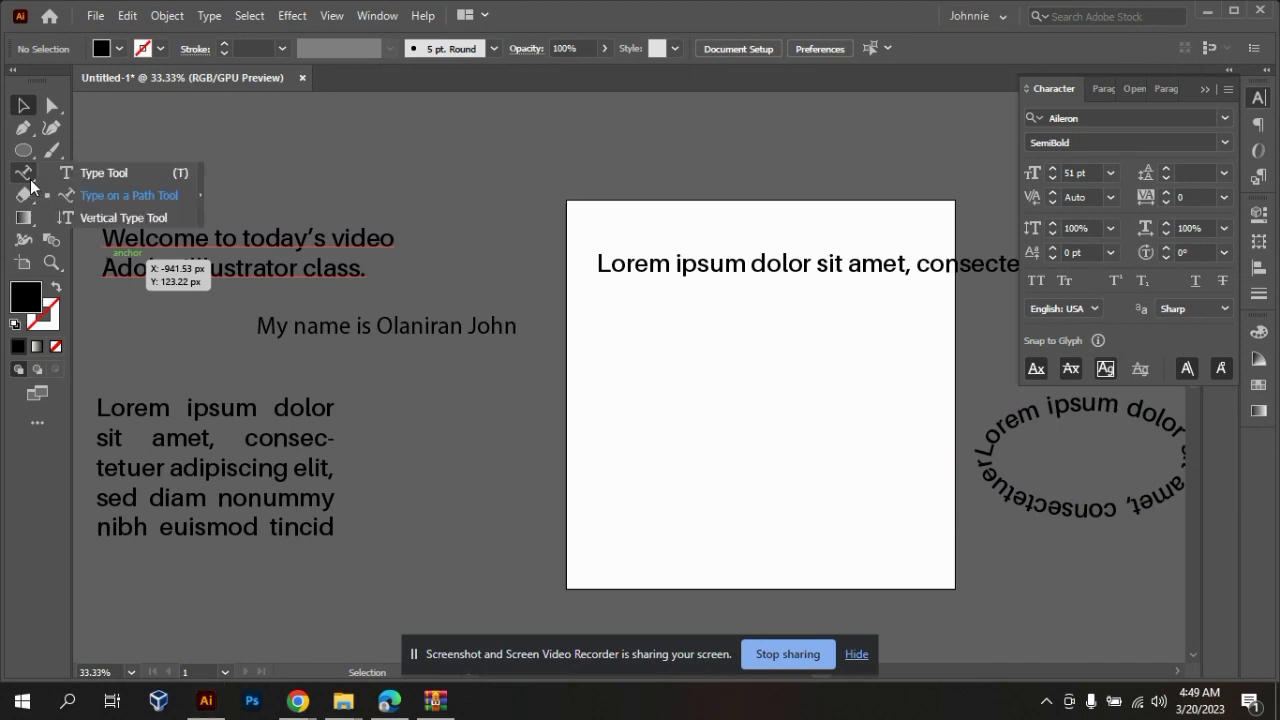
{"action": "left_click", "coordinate": [94, 223]}
{"action": "left_click", "coordinate": [606, 369]}
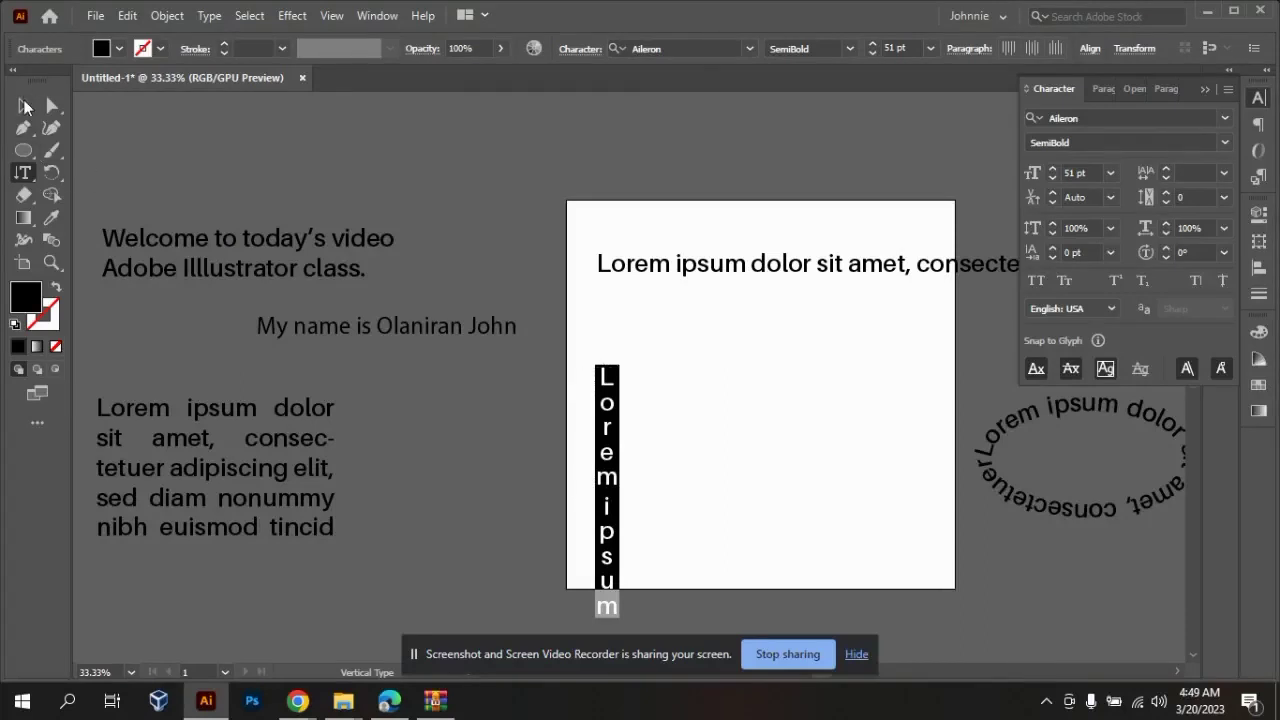
{"action": "left_click", "coordinate": [25, 106]}
{"action": "left_click", "coordinate": [866, 401]}
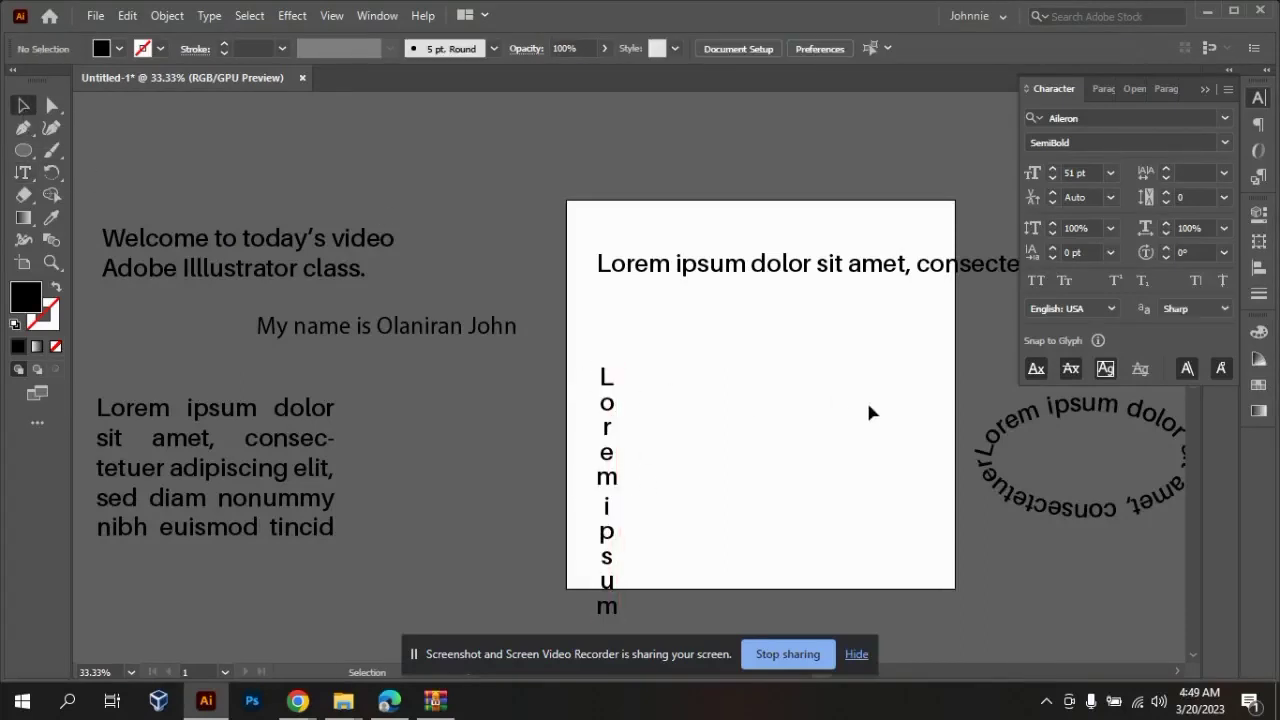
{"action": "left_click_drag", "start_coordinate": [614, 494], "coordinate": [804, 449]}
- Replace all of the vertical placeholder text with the presenter's surname in lowercase
{"action": "double_click", "coordinate": [800, 430]}
{"action": "key", "text": "ctrl+a"}
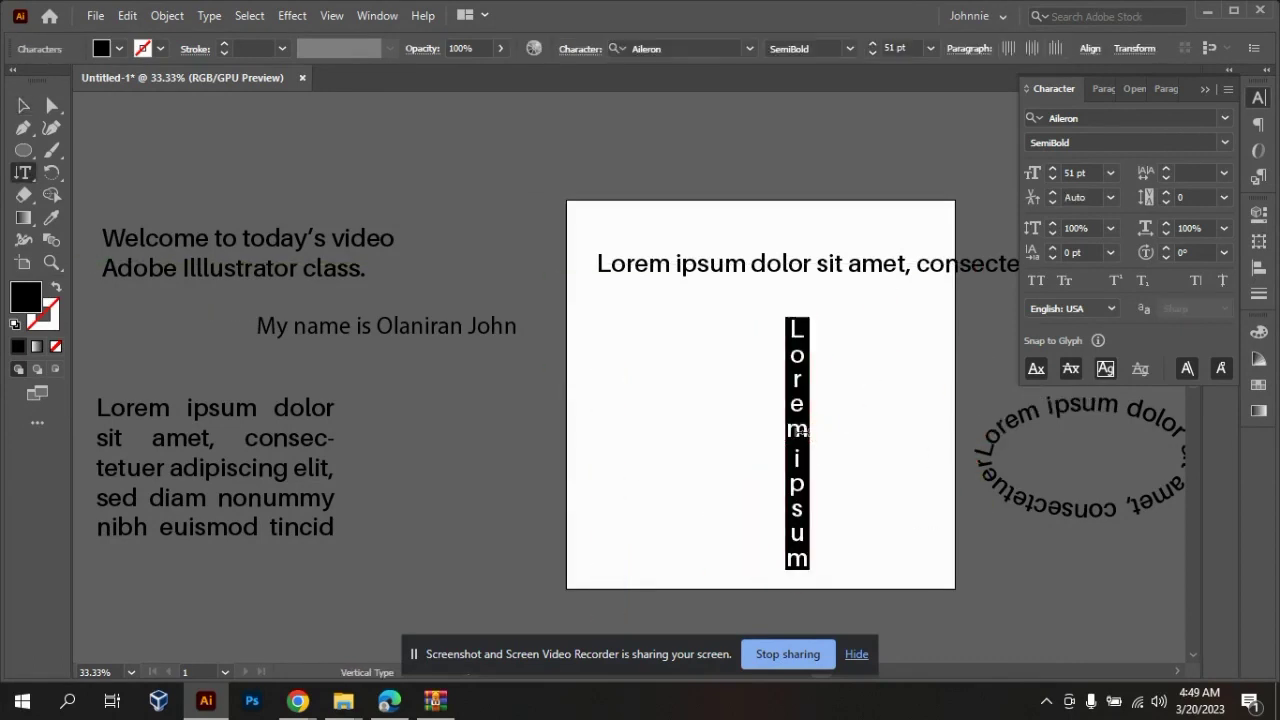
{"action": "type", "text": "olan"}
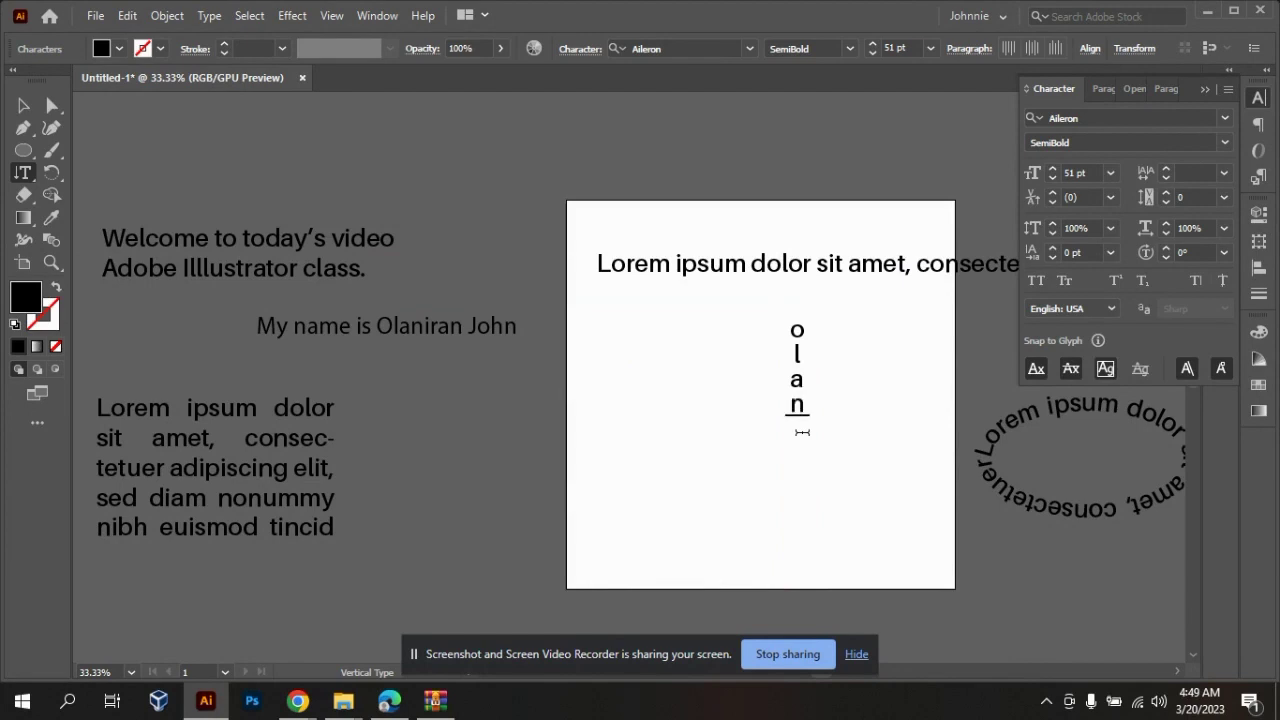
{"action": "type", "text": "iran"}
{"action": "left_click", "coordinate": [23, 105]}
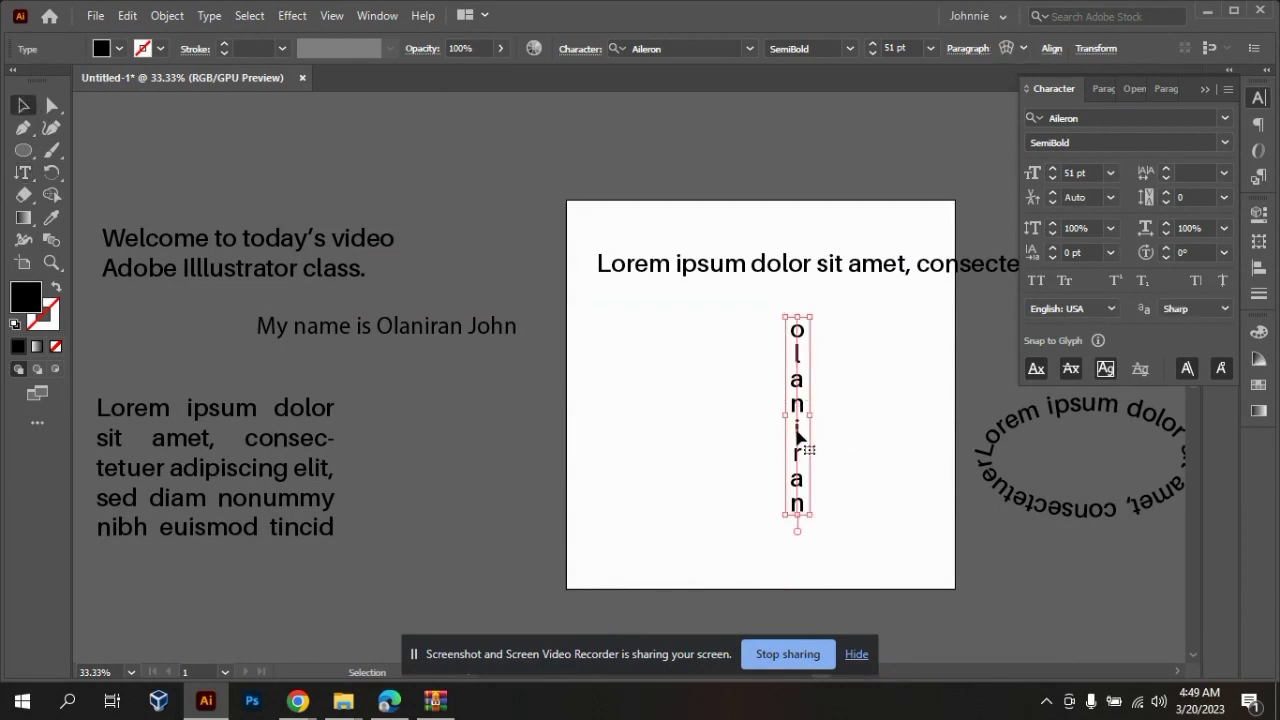
- Delete the vertical text from the artboard
{"action": "left_click", "coordinate": [26, 174]}
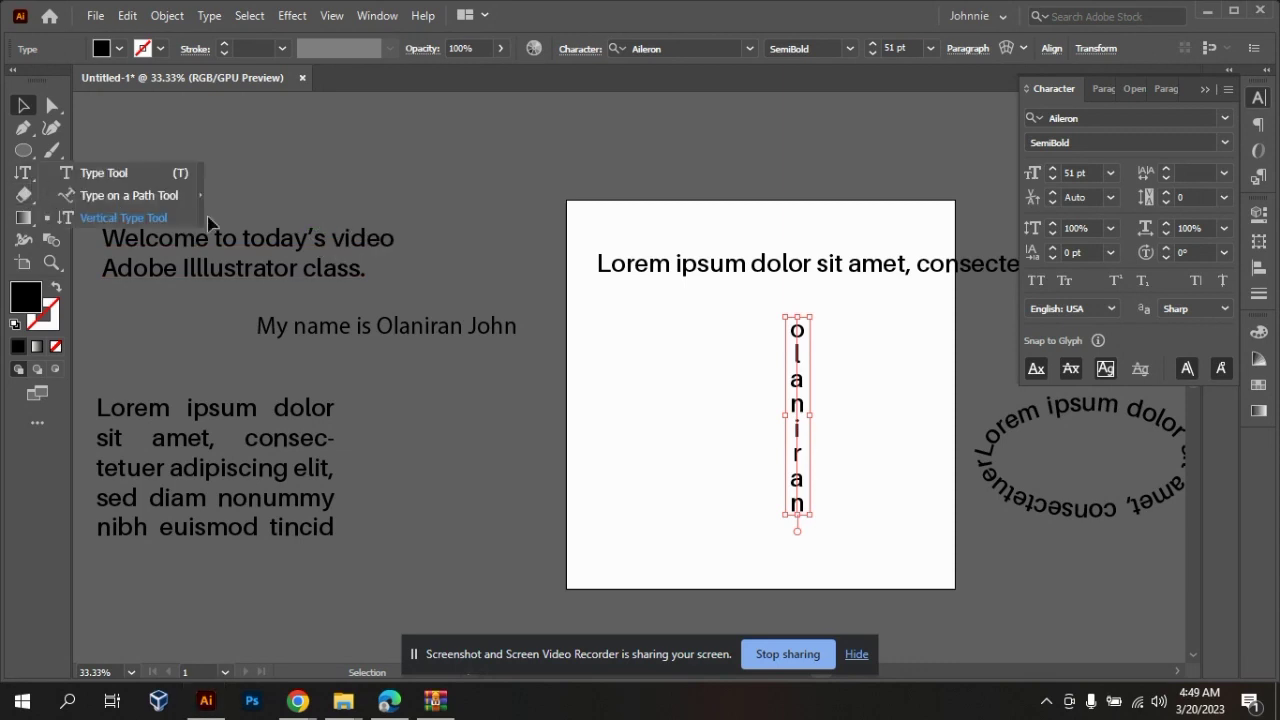
{"action": "left_click", "coordinate": [634, 388]}
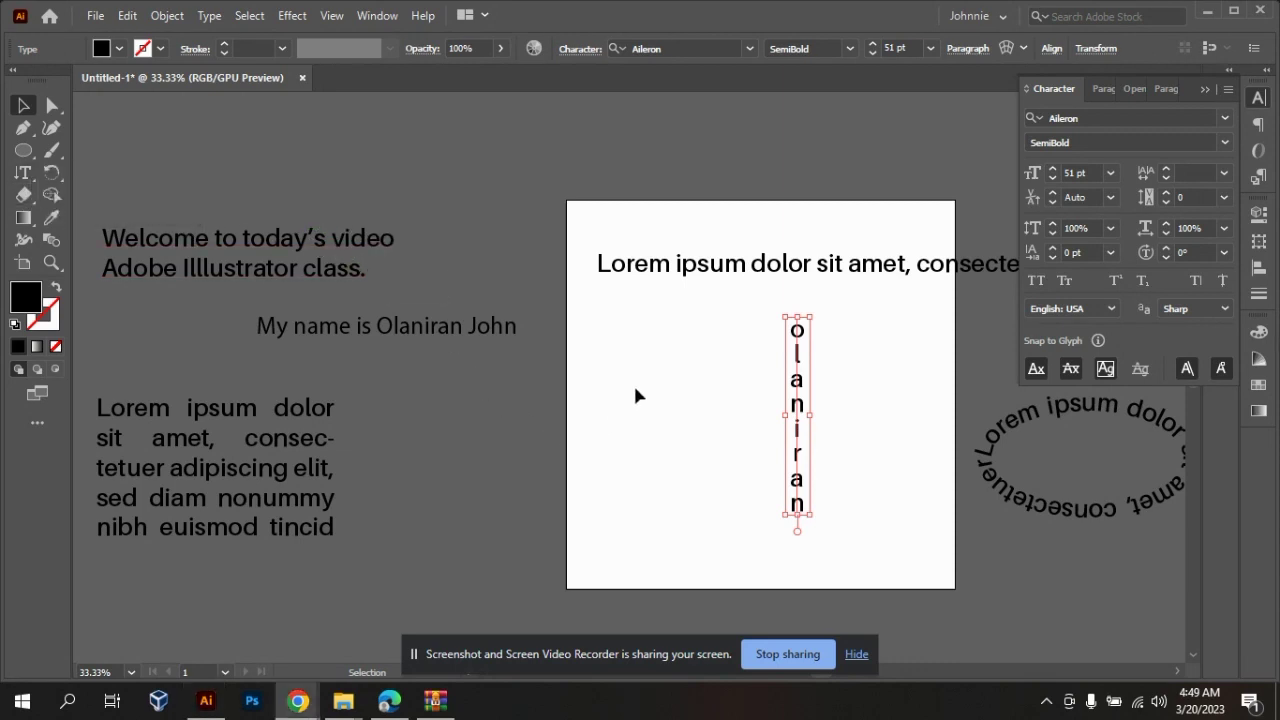
{"action": "left_click", "coordinate": [692, 374]}
{"action": "left_click", "coordinate": [741, 374]}
{"action": "left_click_drag", "start_coordinate": [744, 364], "coordinate": [943, 543]}
{"action": "key", "text": "Delete"}
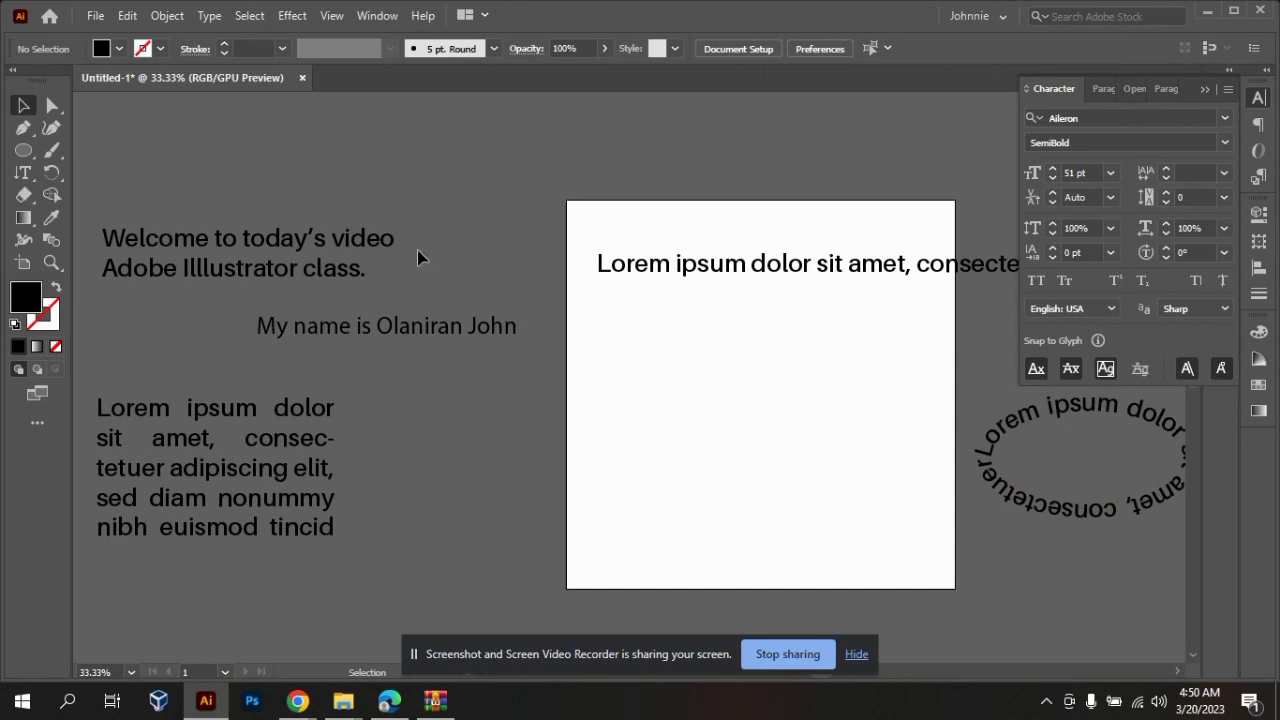
{"action": "left_click", "coordinate": [300, 244]}
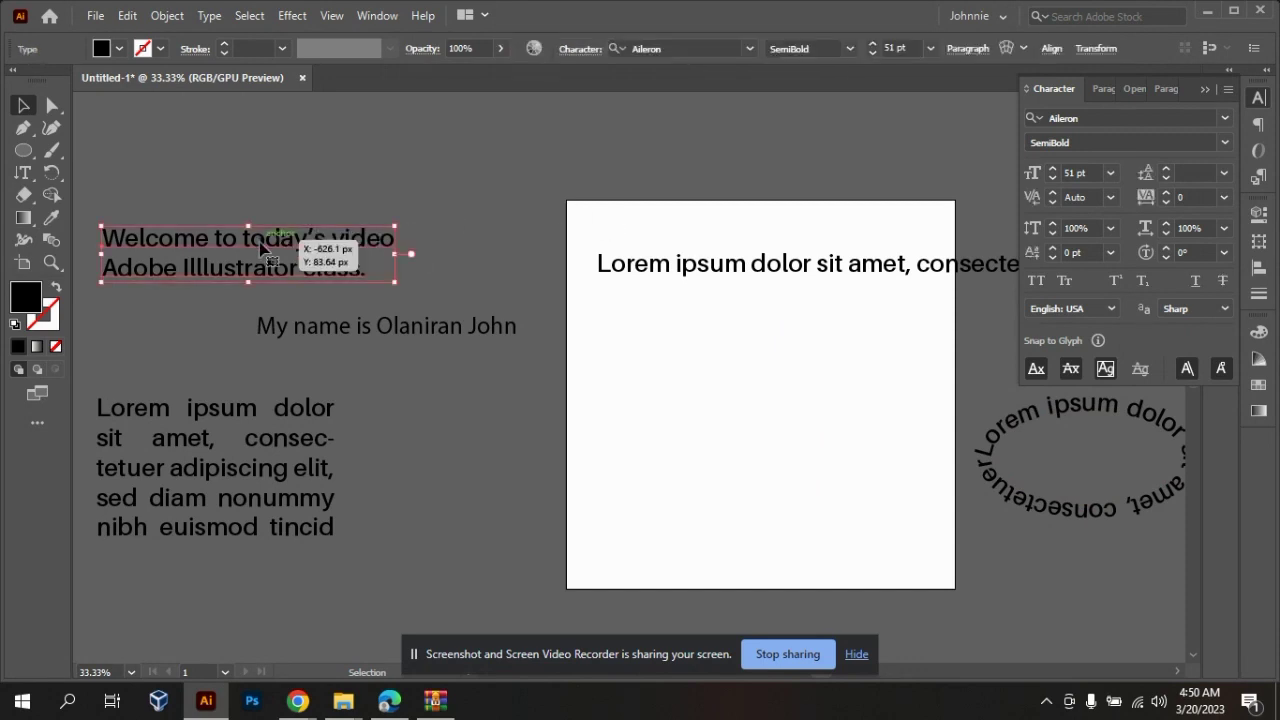
{"action": "left_click", "coordinate": [620, 373]}
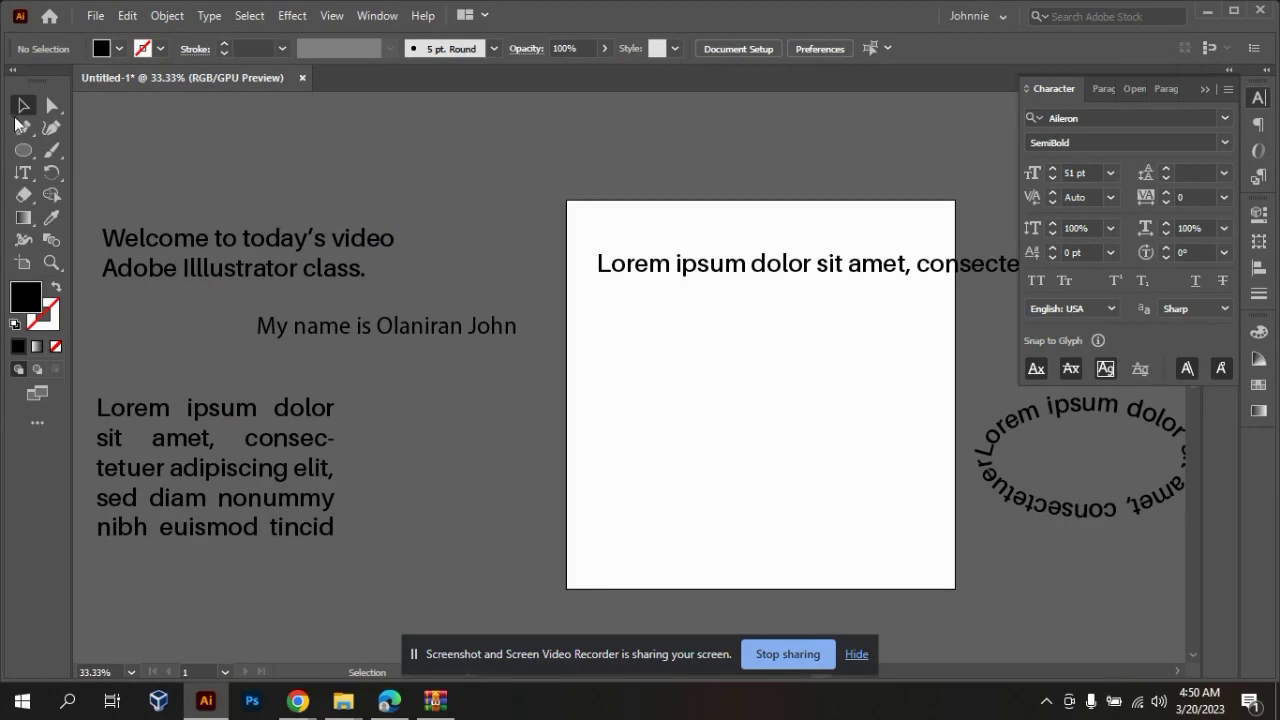
- Draw a black hexagon with the Polygon tool, move it to the middle of the artboard's lower half, and deselect it
{"action": "left_click", "coordinate": [25, 150]}
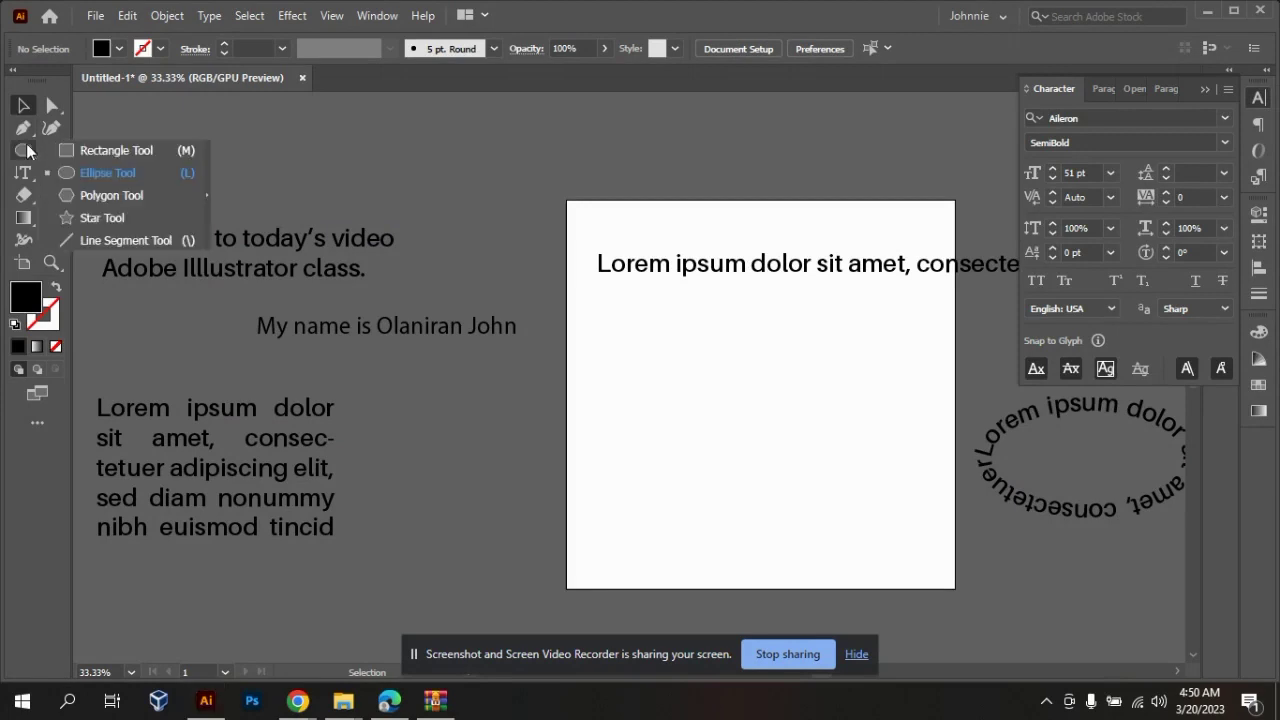
{"action": "left_click", "coordinate": [69, 199]}
{"action": "left_click_drag", "start_coordinate": [645, 367], "coordinate": [729, 418]}
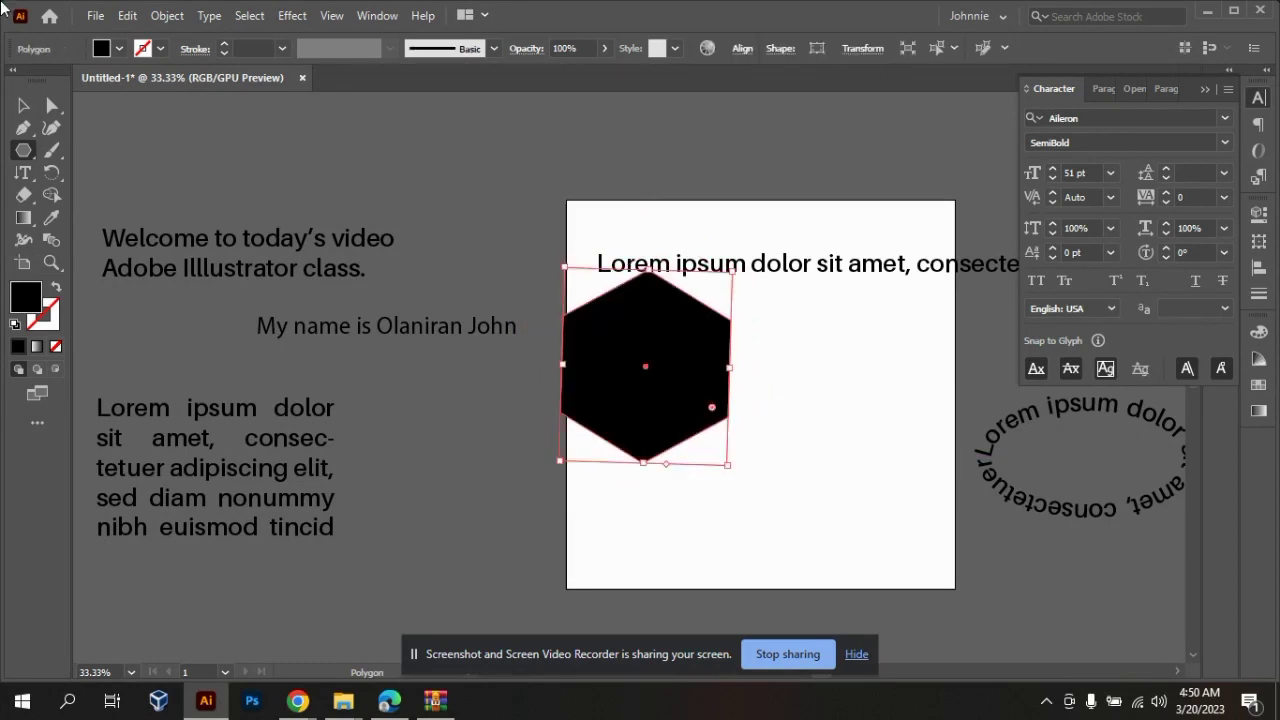
{"action": "left_click", "coordinate": [24, 106]}
{"action": "left_click_drag", "start_coordinate": [698, 352], "coordinate": [758, 420]}
{"action": "left_click", "coordinate": [897, 372]}
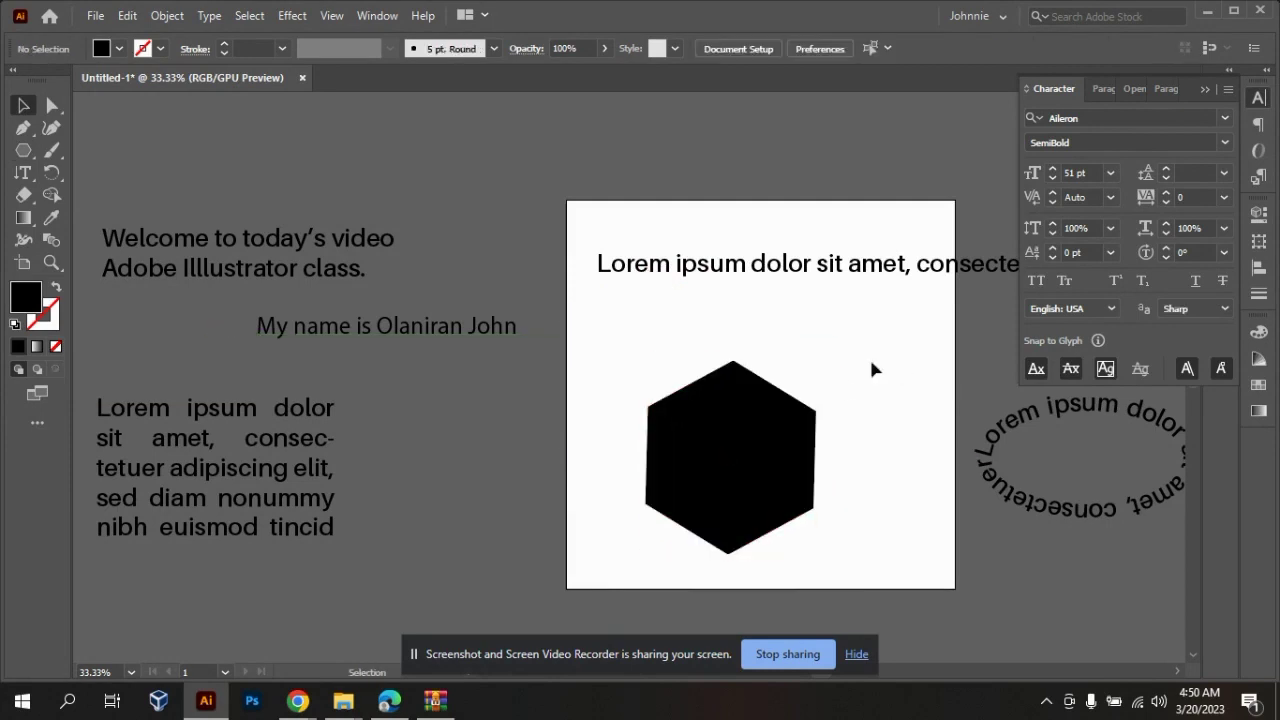
- Try running placeholder text around the hexagon's outline with the Type on a Path tool, and undo it
{"action": "left_click_drag", "start_coordinate": [27, 178], "coordinate": [78, 198]}
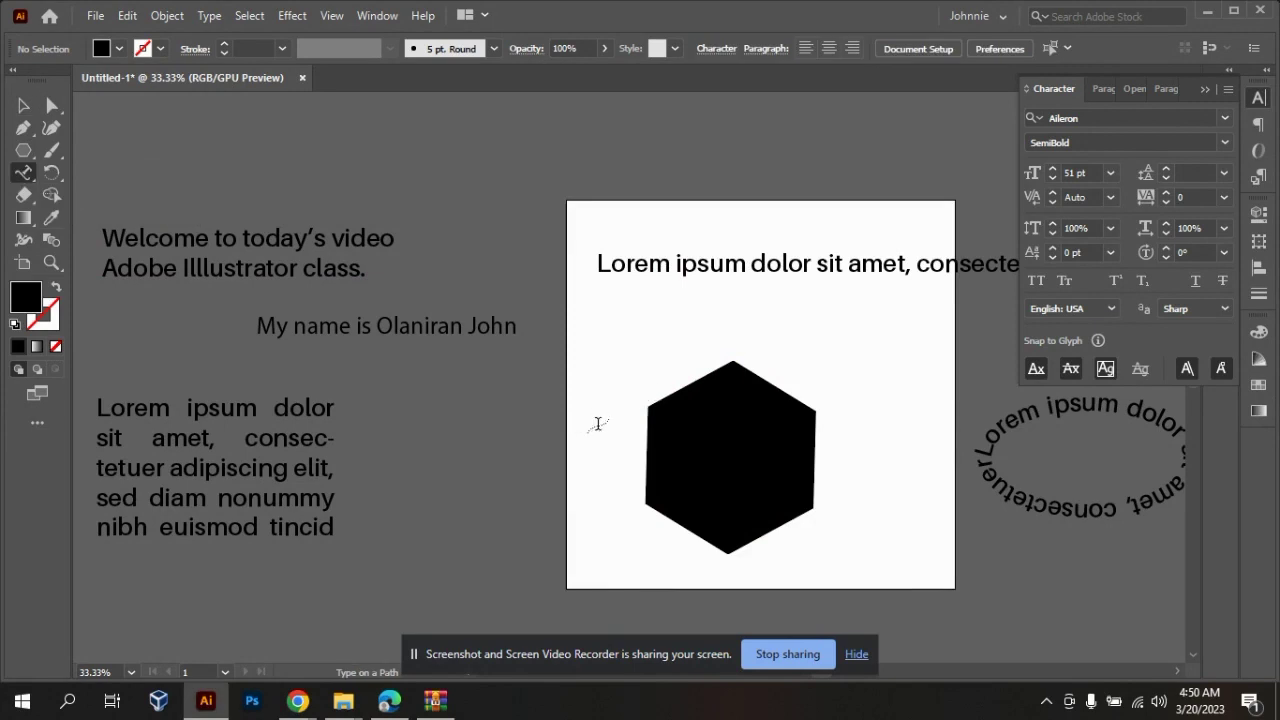
{"action": "left_click", "coordinate": [652, 397]}
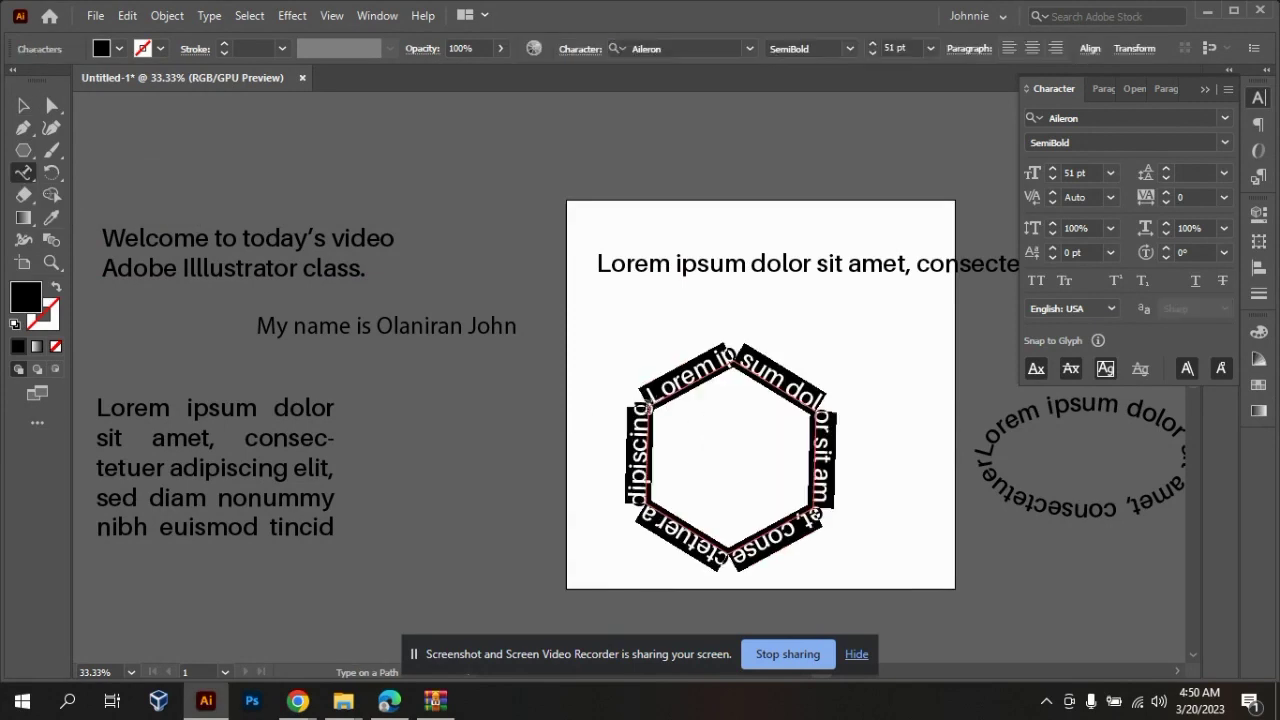
{"action": "left_click", "coordinate": [23, 105]}
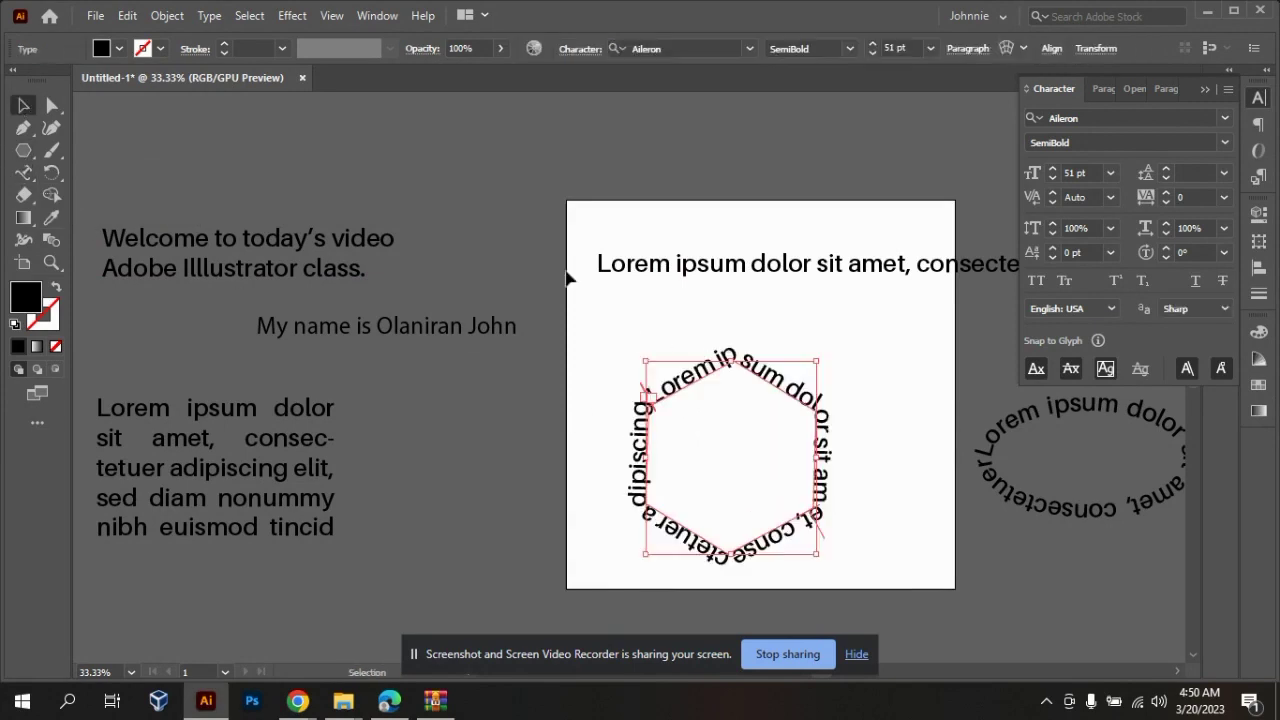
{"action": "left_click", "coordinate": [893, 400]}
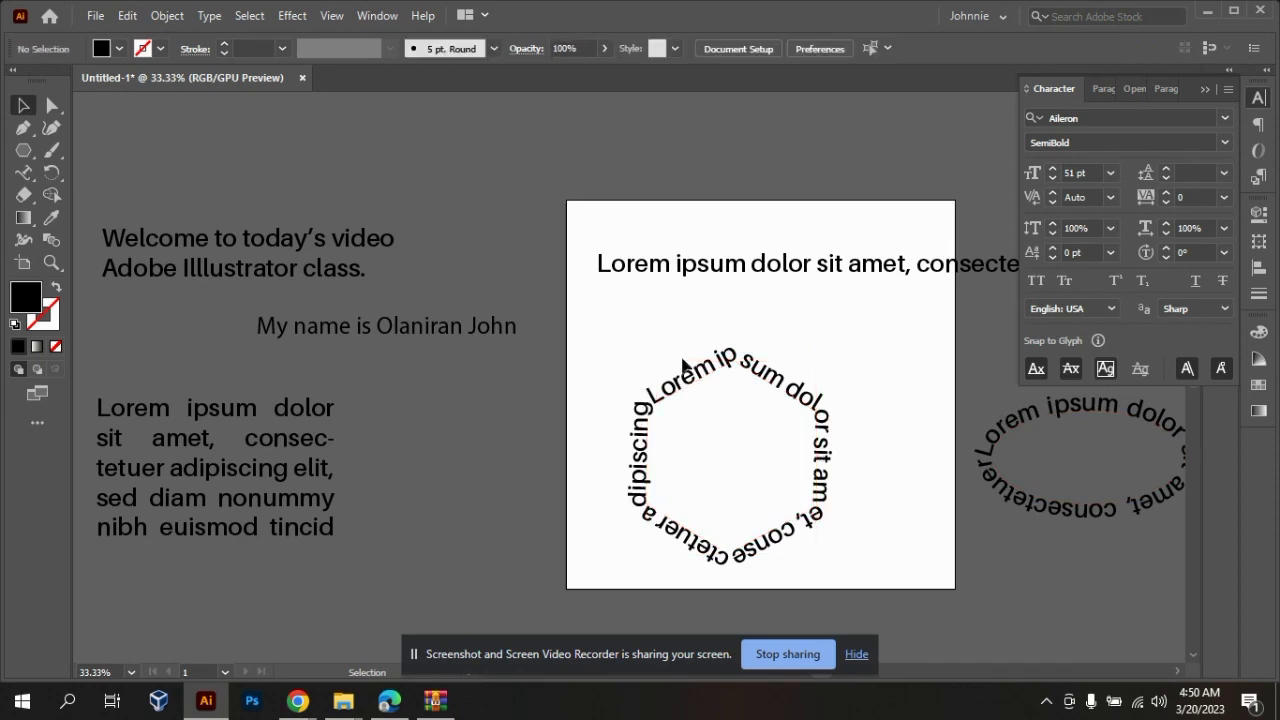
{"action": "key", "text": "ctrl+z"}
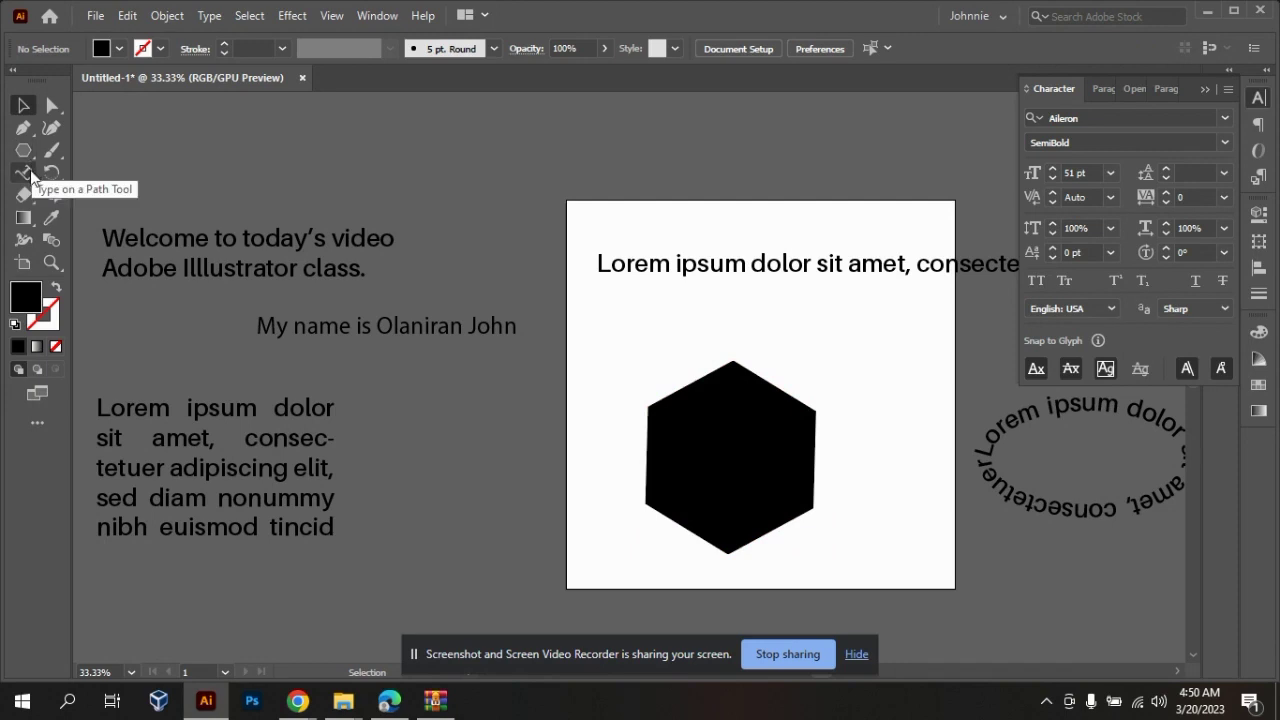
- Create type on the hexagon's path with the Type on a Path tool and replace the placeholder text with "welcome"
{"action": "left_click", "coordinate": [24, 173]}
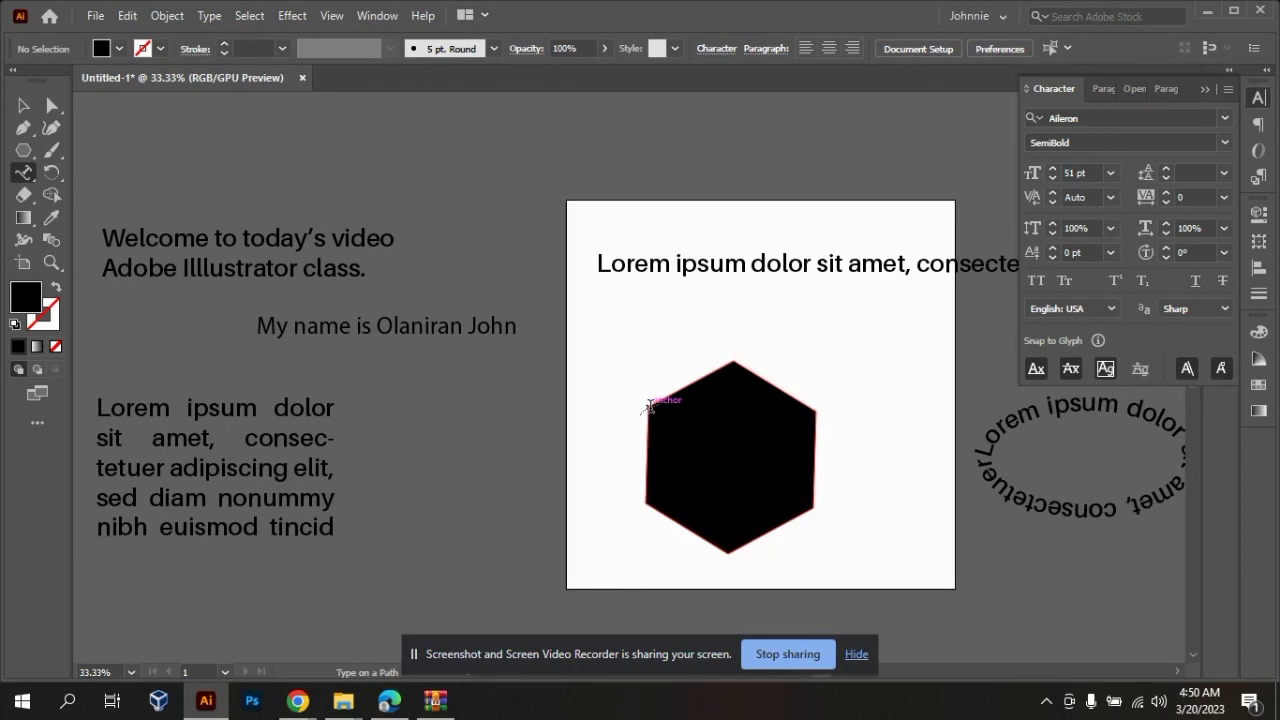
{"action": "scroll", "coordinate": [650, 407], "scroll_direction": "left", "scroll_amount": 2}
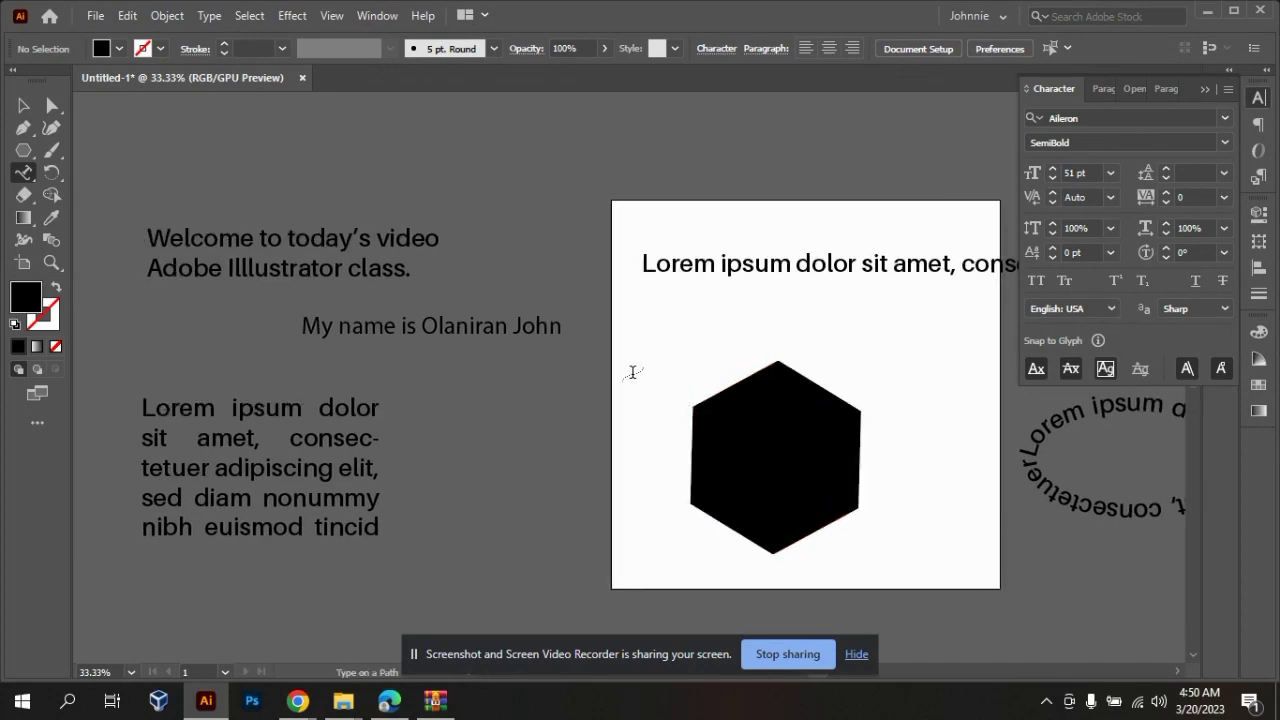
{"action": "left_click", "coordinate": [692, 400]}
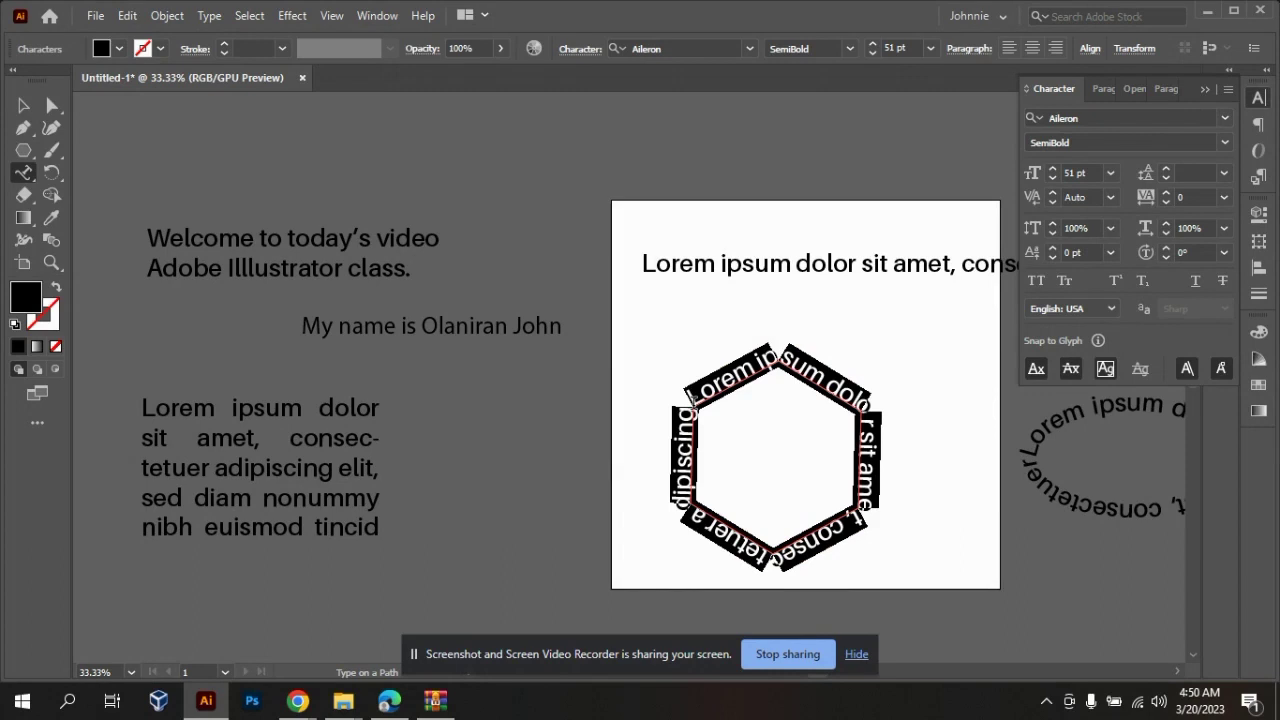
{"action": "key", "text": "BackSpace"}
{"action": "type", "text": "Welcome"}
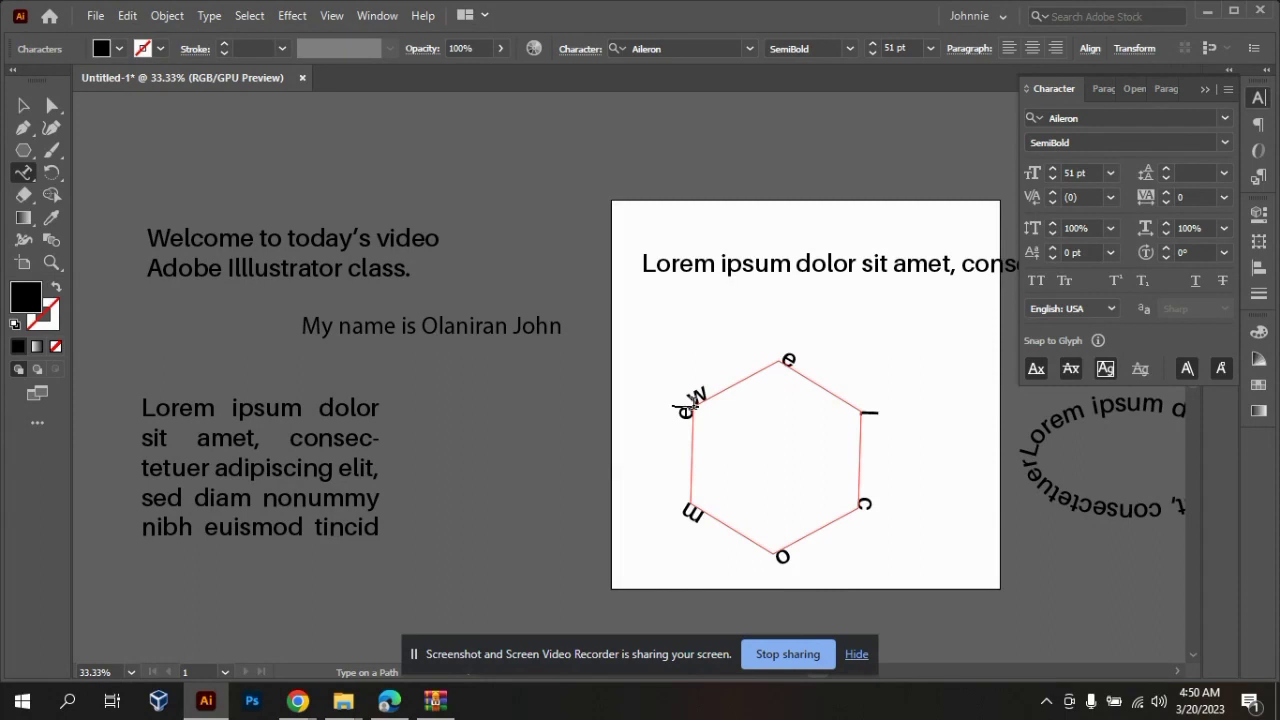
{"action": "left_click", "coordinate": [23, 106]}
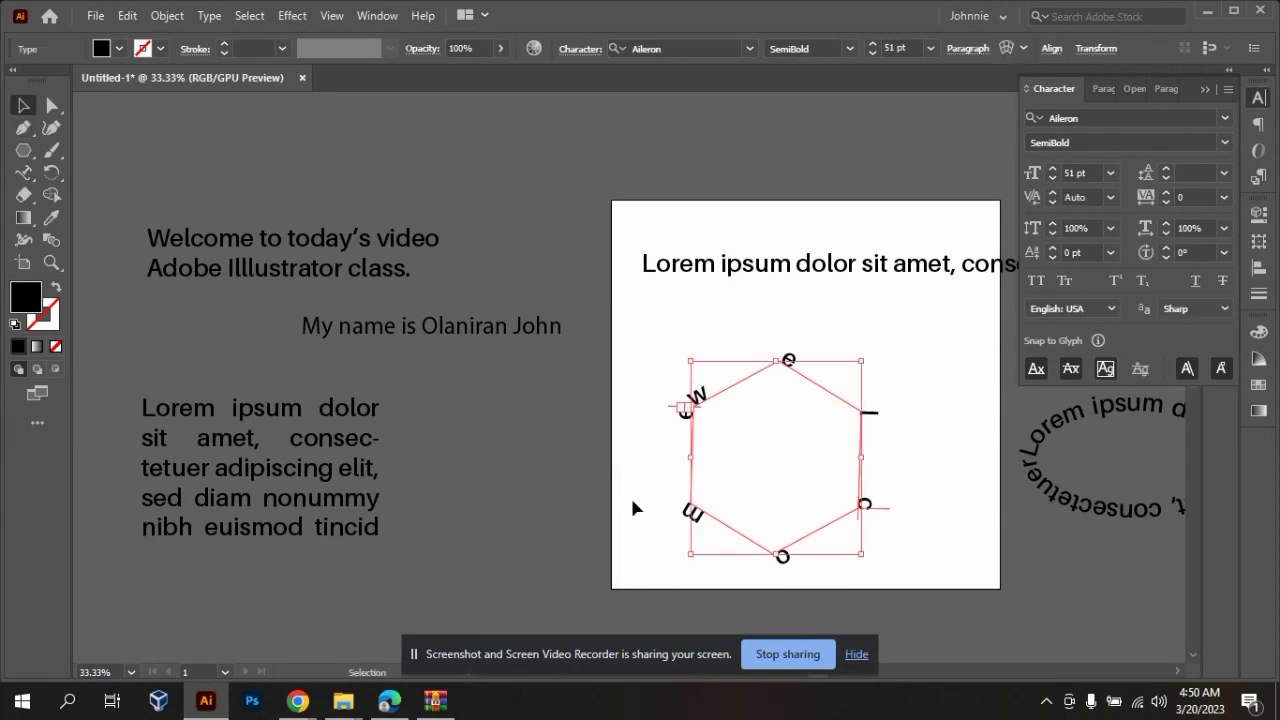
- Delete the hexagonal path text from the artboard
{"action": "left_click", "coordinate": [705, 340]}
{"action": "left_click", "coordinate": [898, 465]}
{"action": "key", "text": "Delete"}
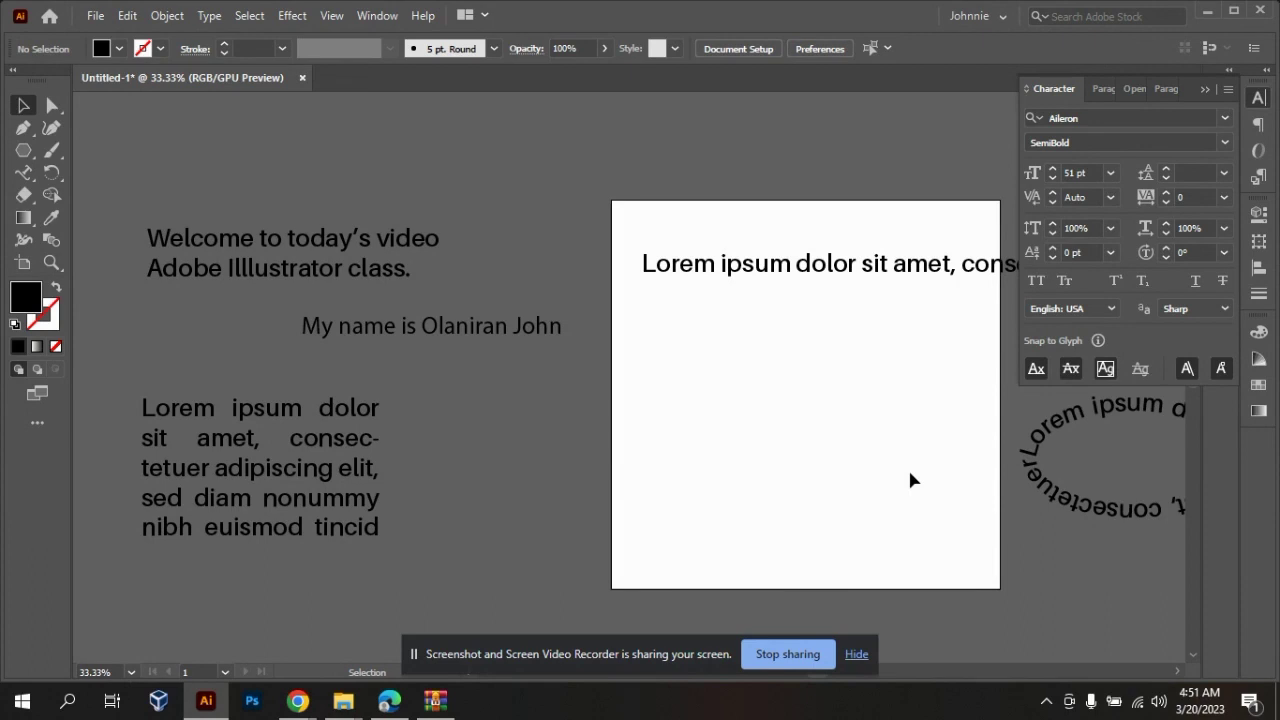
- Move the justified placeholder paragraph from the pasteboard into the artboard's lower half
{"action": "left_click", "coordinate": [209, 16]}
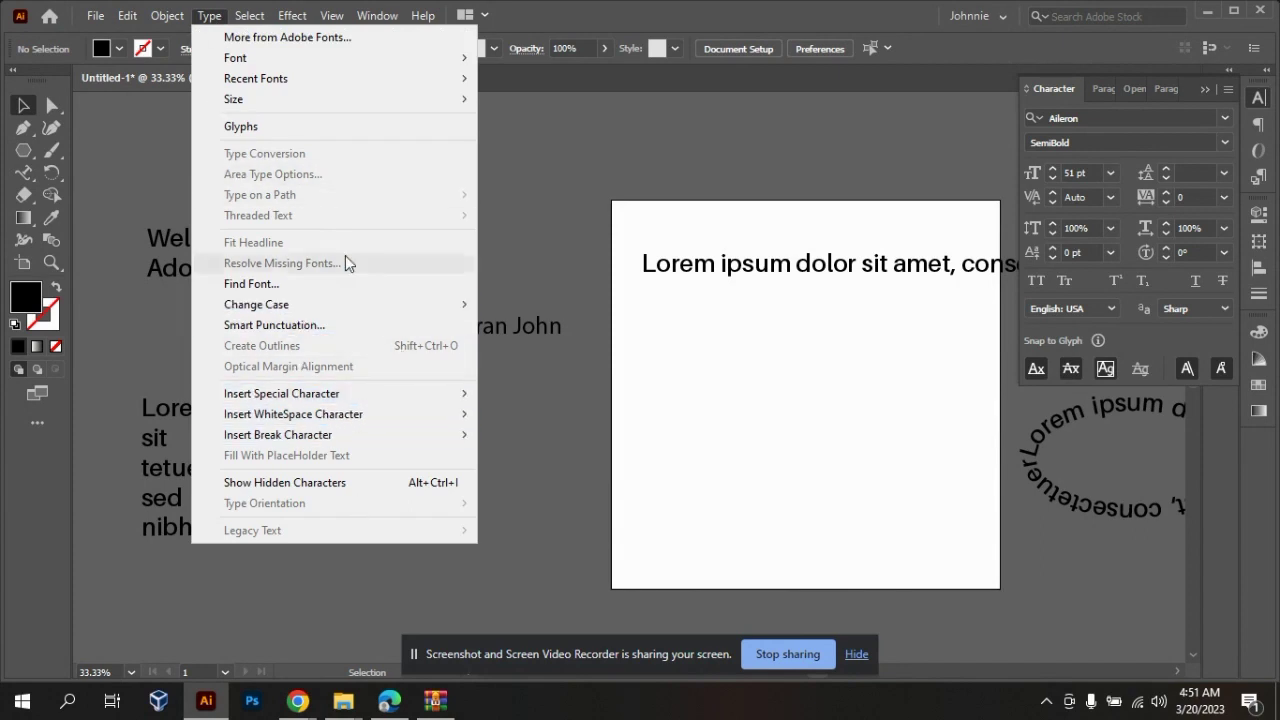
{"action": "left_click", "coordinate": [509, 218]}
{"action": "left_click_drag", "start_coordinate": [262, 464], "coordinate": [774, 414]}
- Select the placeholder paragraph's text and change its case to Sentence case
{"action": "double_click", "coordinate": [764, 411]}
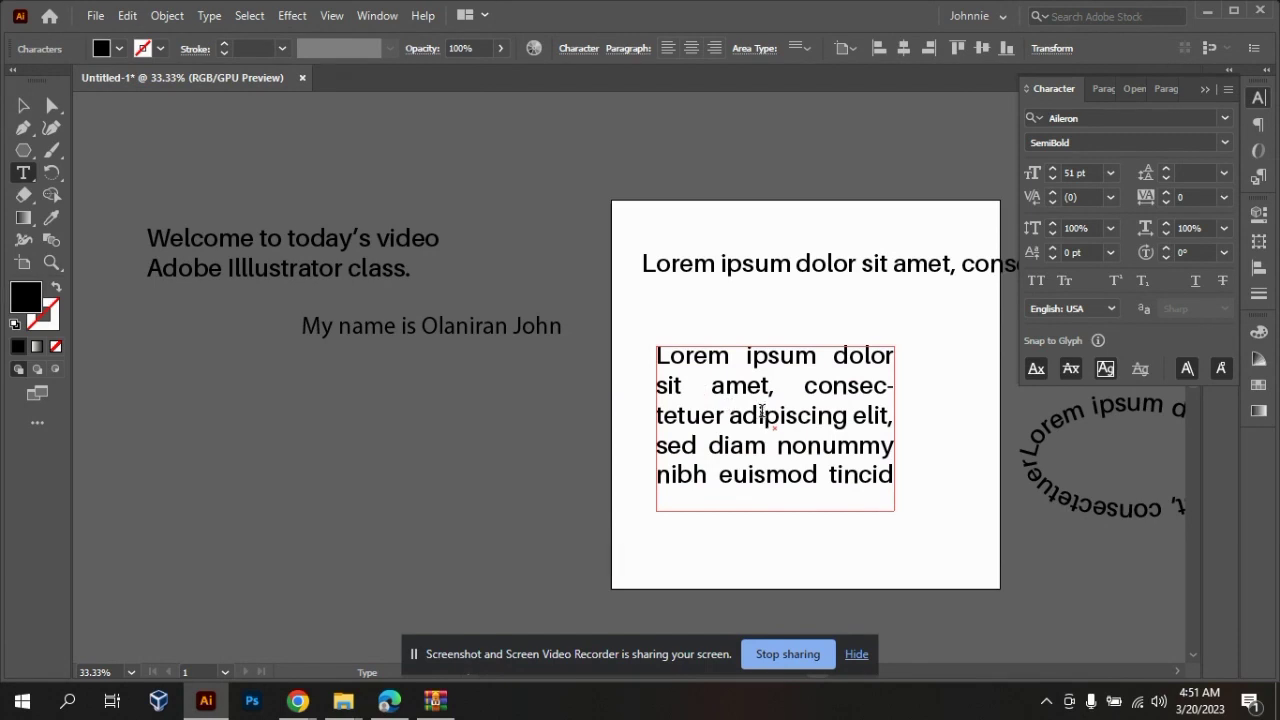
{"action": "key", "text": "ctrl+a"}
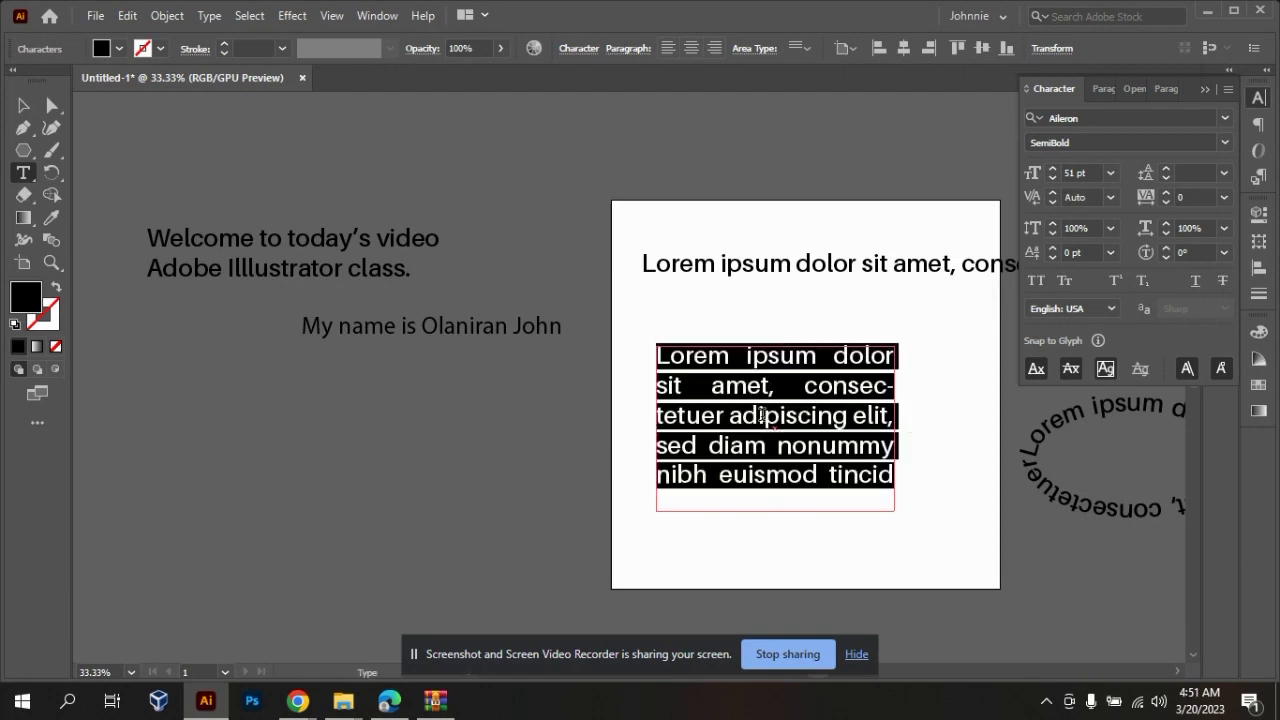
{"action": "left_click", "coordinate": [214, 20]}
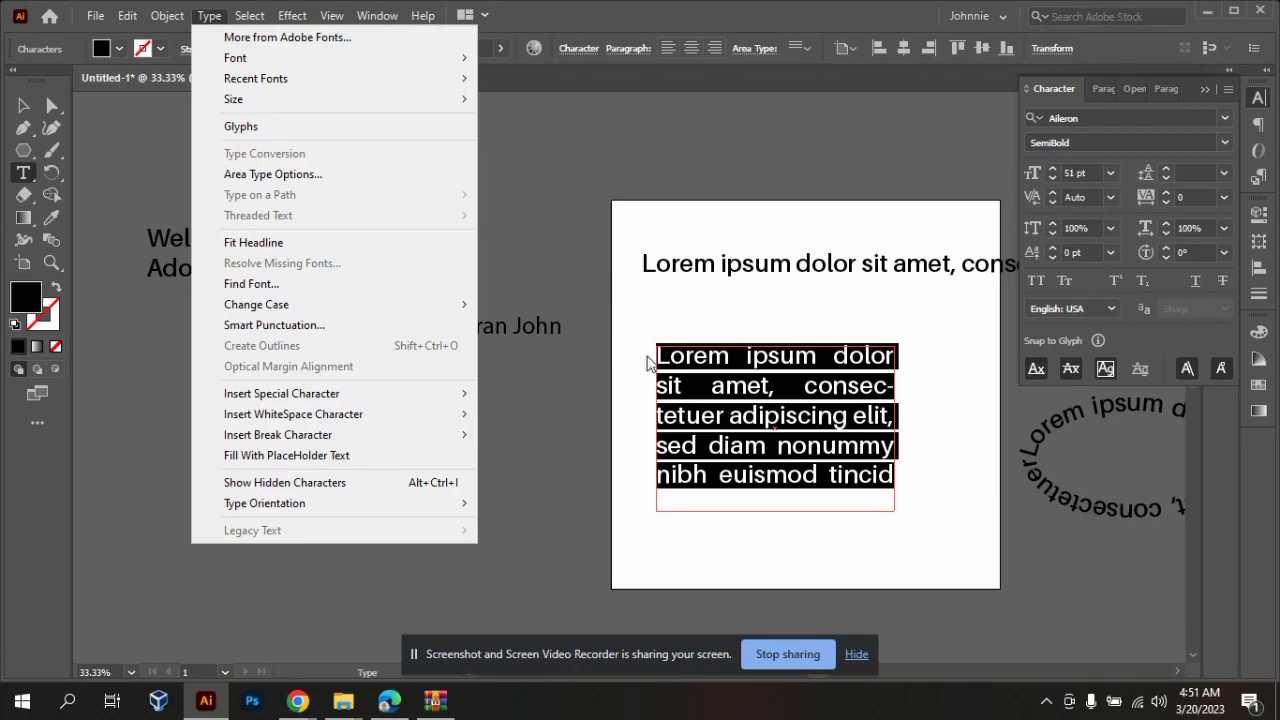
{"action": "left_click", "coordinate": [775, 415]}
{"action": "left_click_drag", "start_coordinate": [880, 478], "coordinate": [659, 364]}
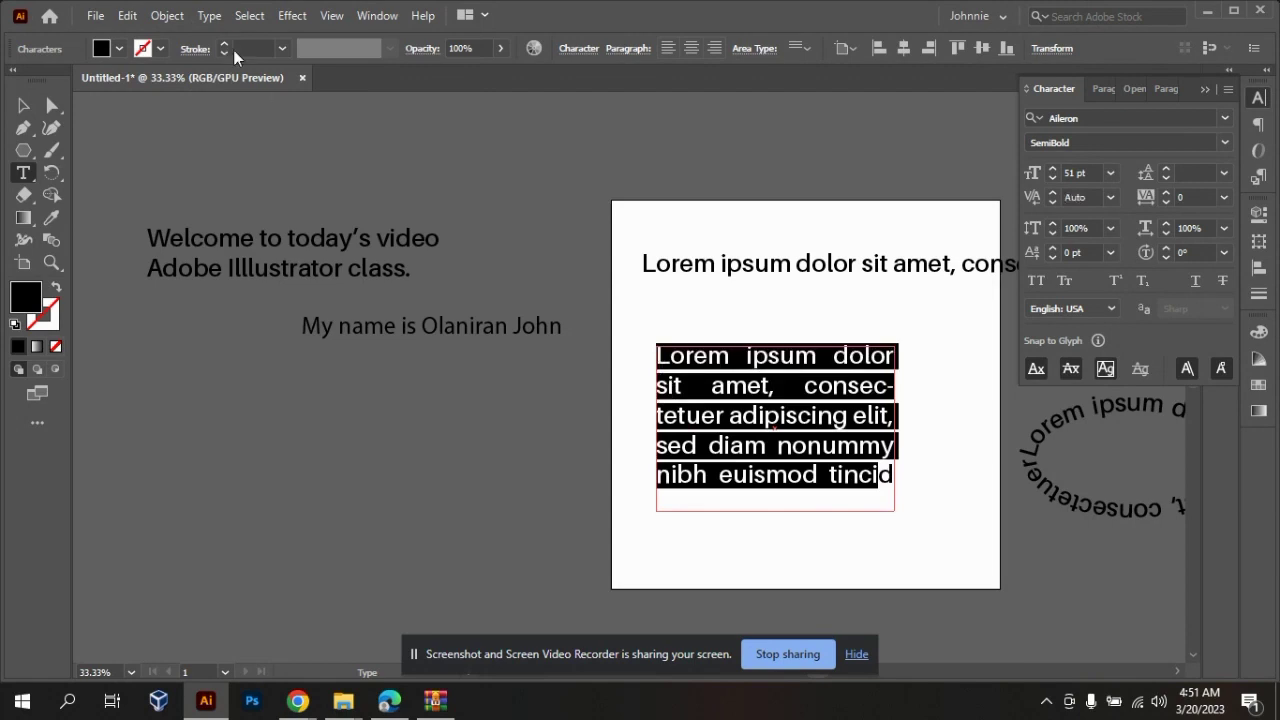
{"action": "left_click", "coordinate": [210, 16]}
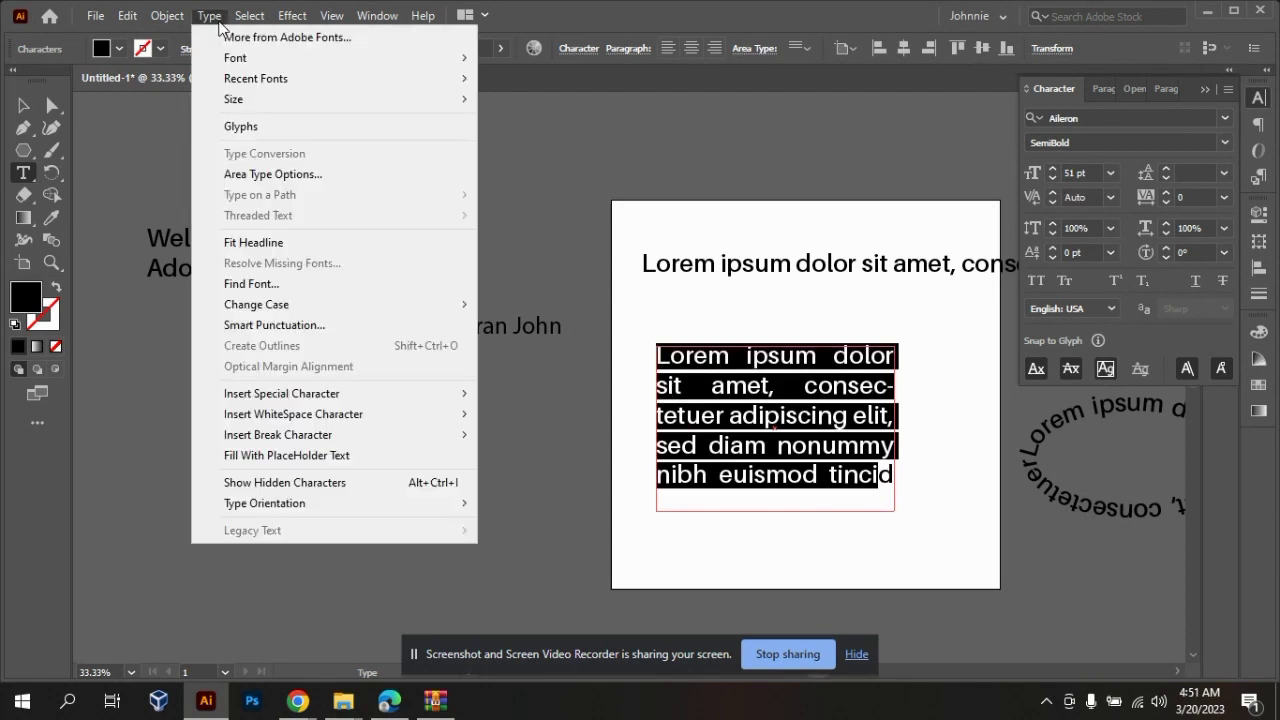
{"action": "mouse_move", "coordinate": [350, 310]}
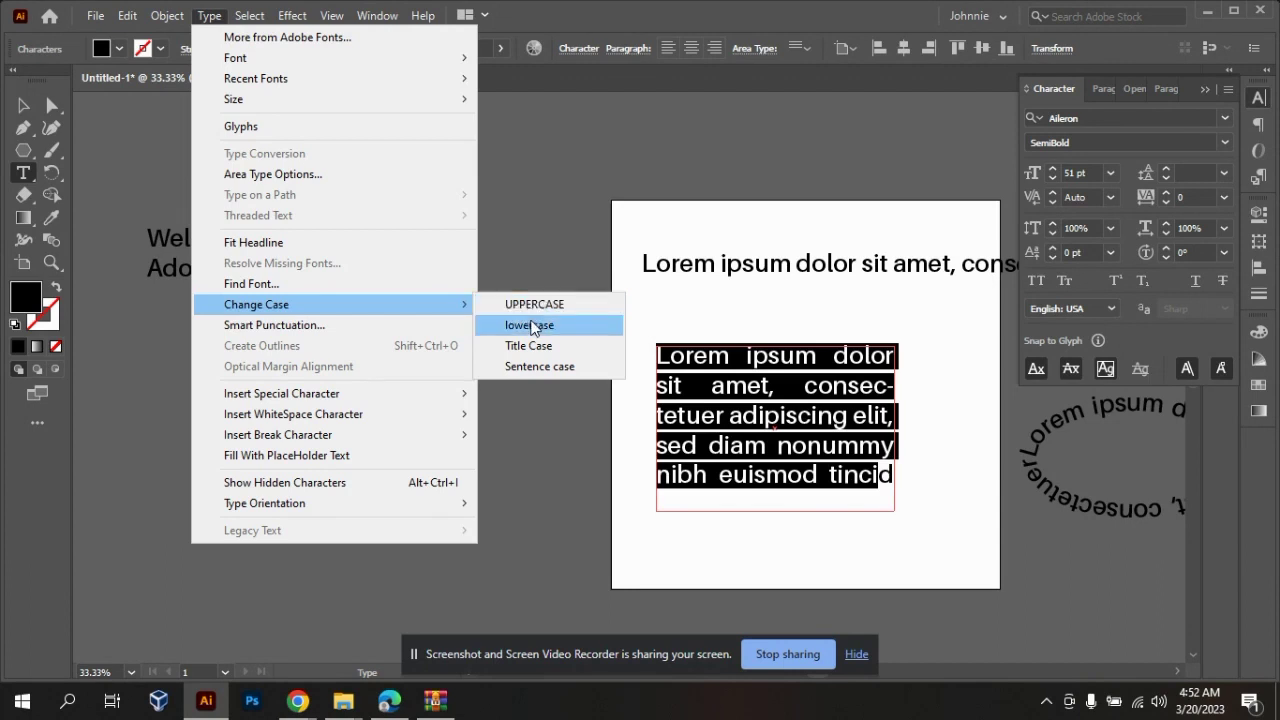
{"action": "left_click", "coordinate": [540, 374]}
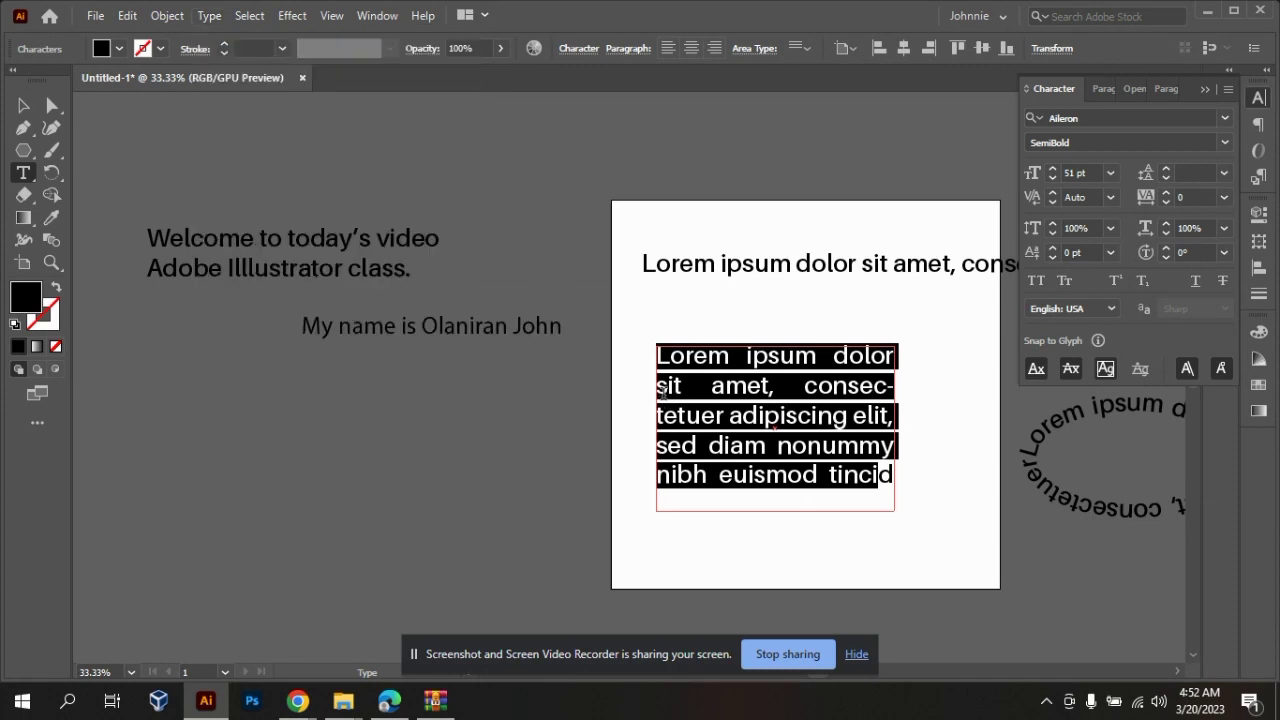
- Select all of the placeholder paragraph's text and change its case to UPPERCASE
{"action": "left_click", "coordinate": [668, 389]}
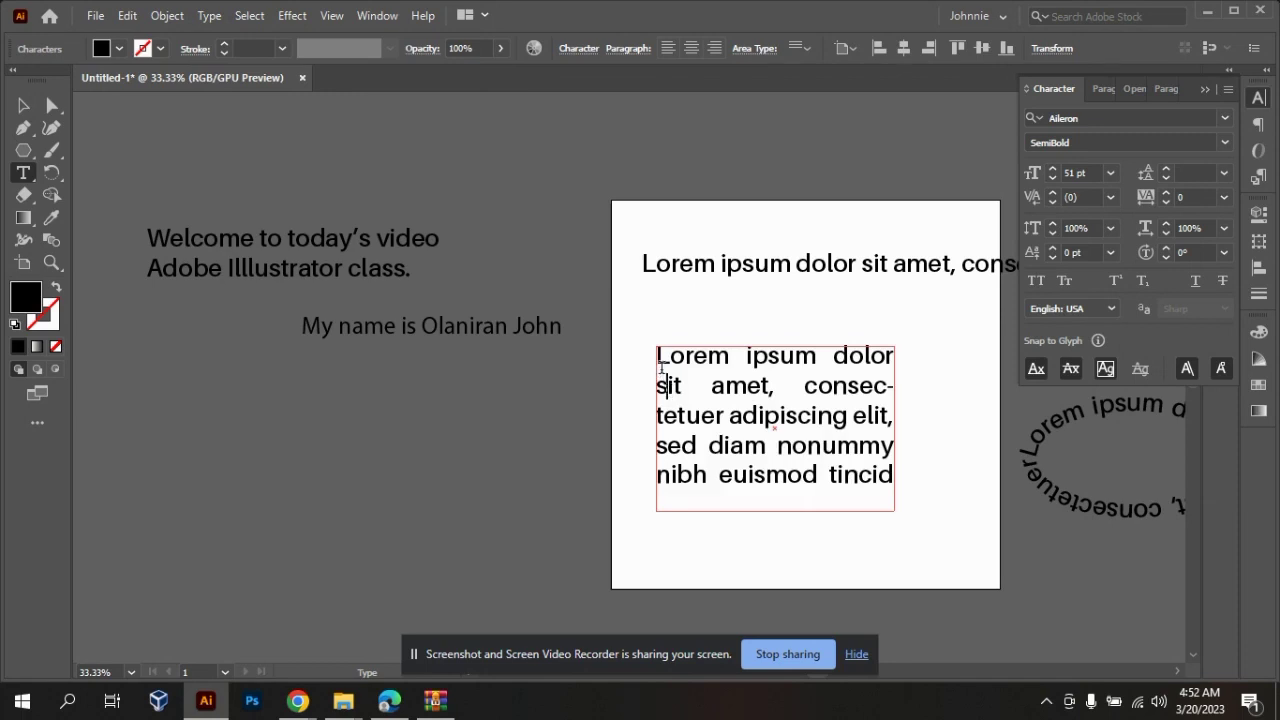
{"action": "left_click_drag", "start_coordinate": [657, 354], "coordinate": [885, 496]}
{"action": "key", "text": "ctrl+a"}
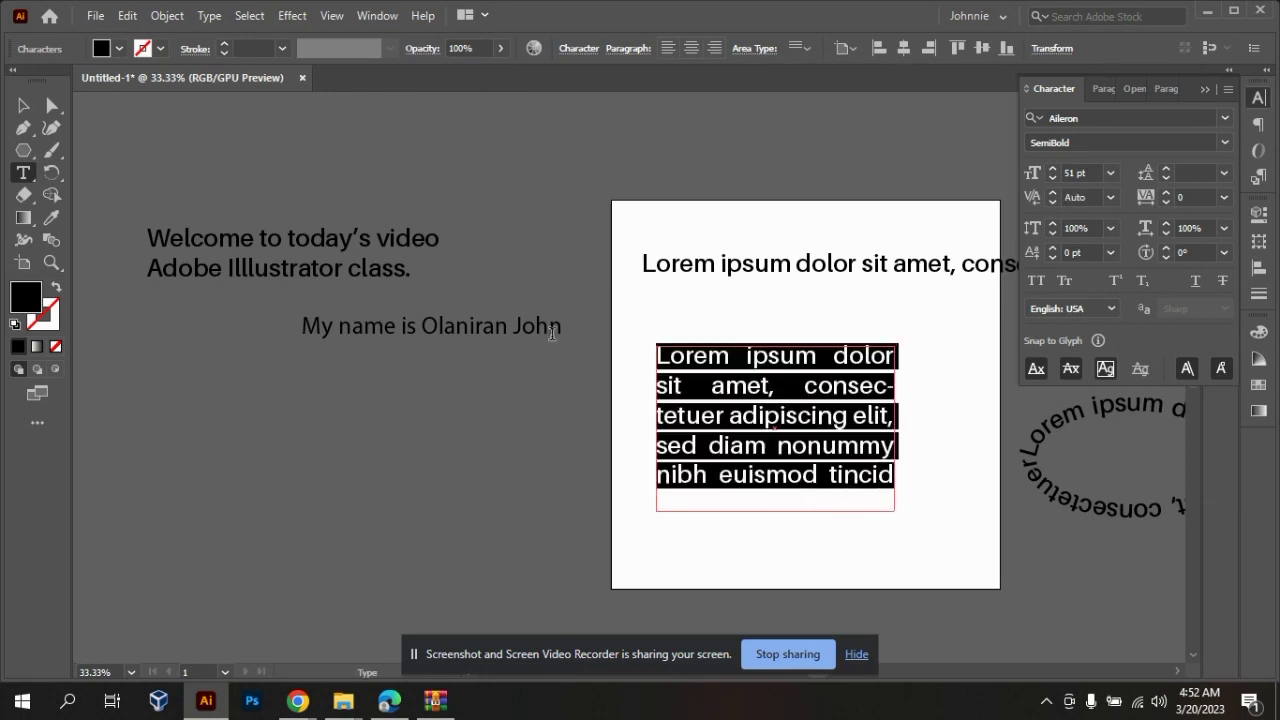
{"action": "left_click", "coordinate": [211, 20]}
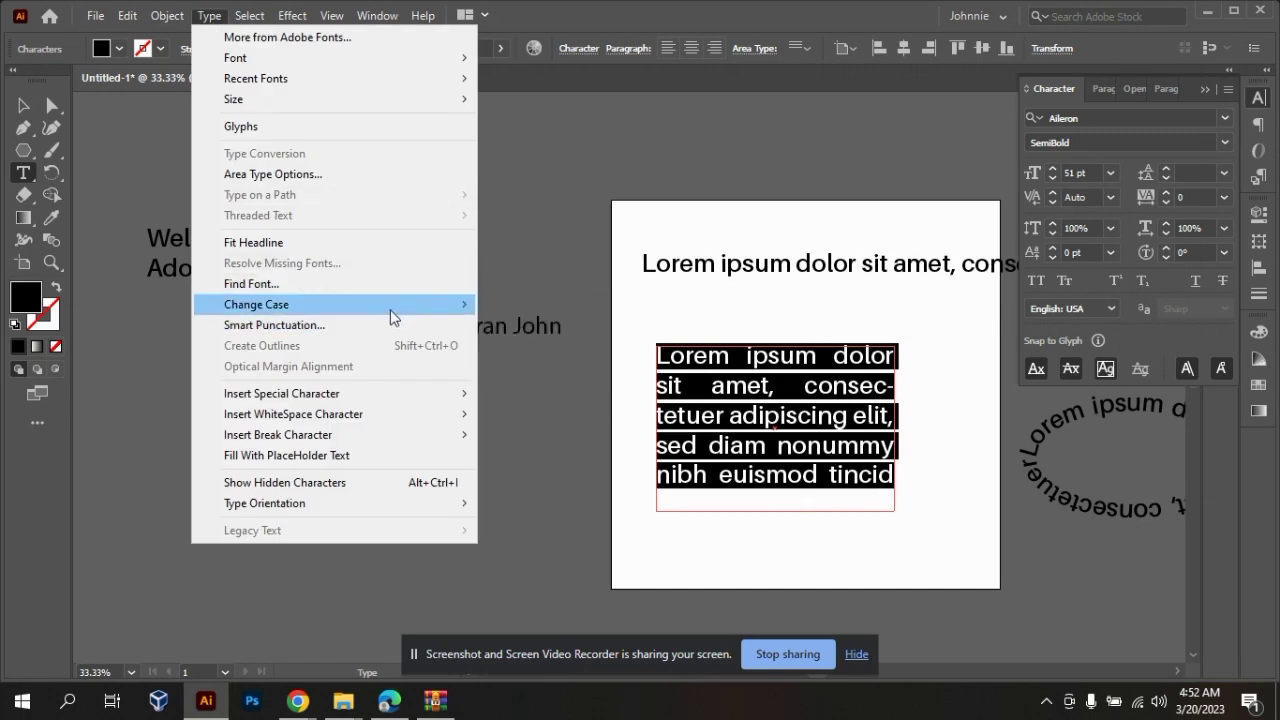
{"action": "left_click", "coordinate": [515, 322]}
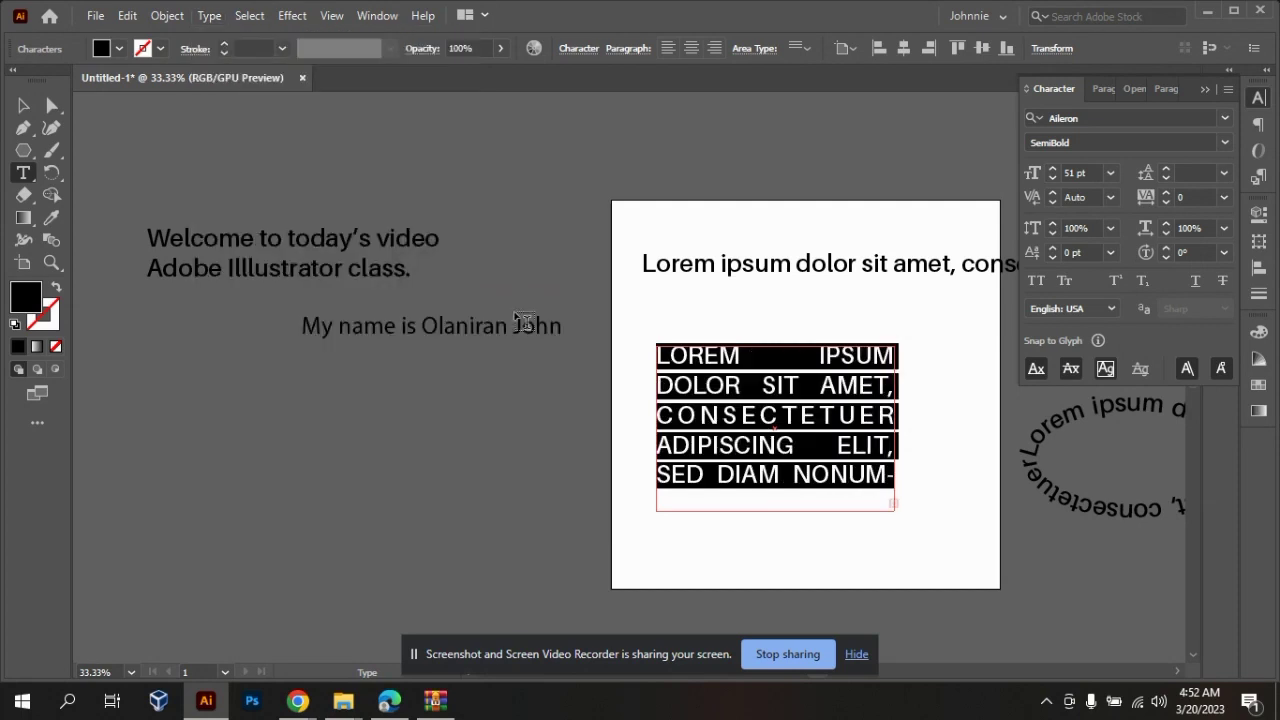
- Select all of the uppercase placeholder paragraph's text and change its case to lowercase
{"action": "left_click", "coordinate": [166, 16]}
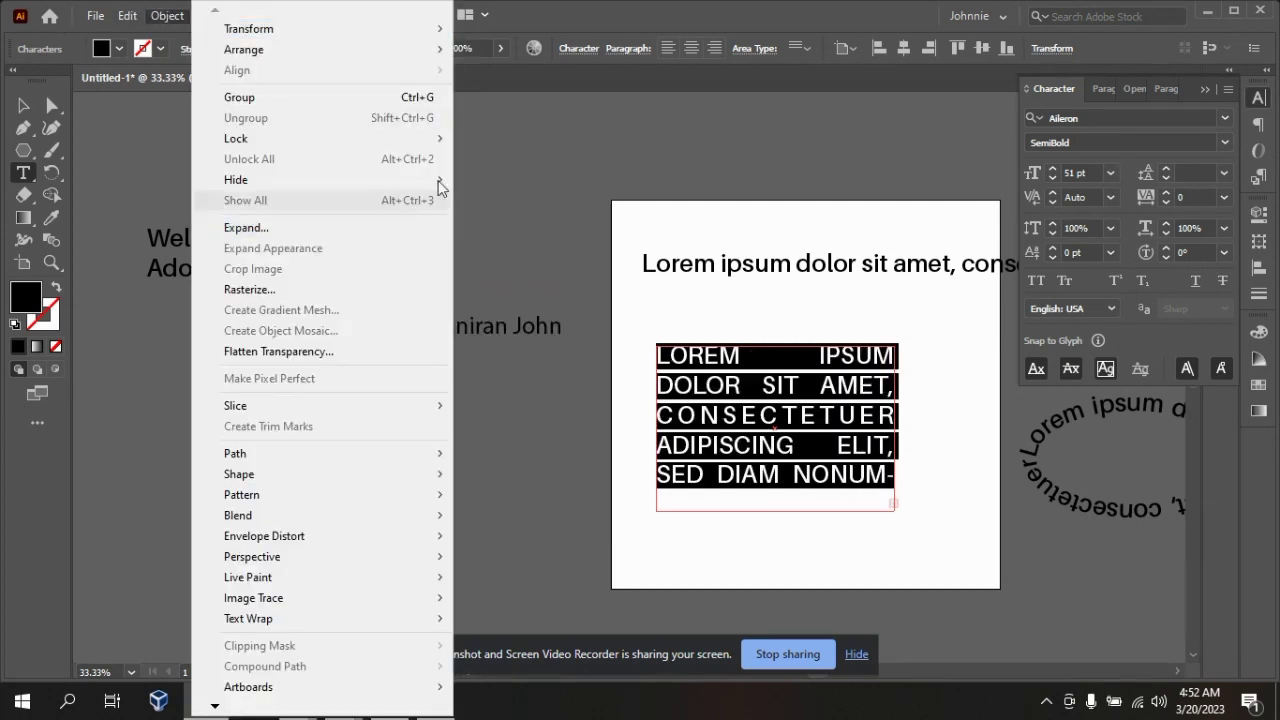
{"action": "left_click", "coordinate": [519, 156]}
{"action": "left_click", "coordinate": [207, 17]}
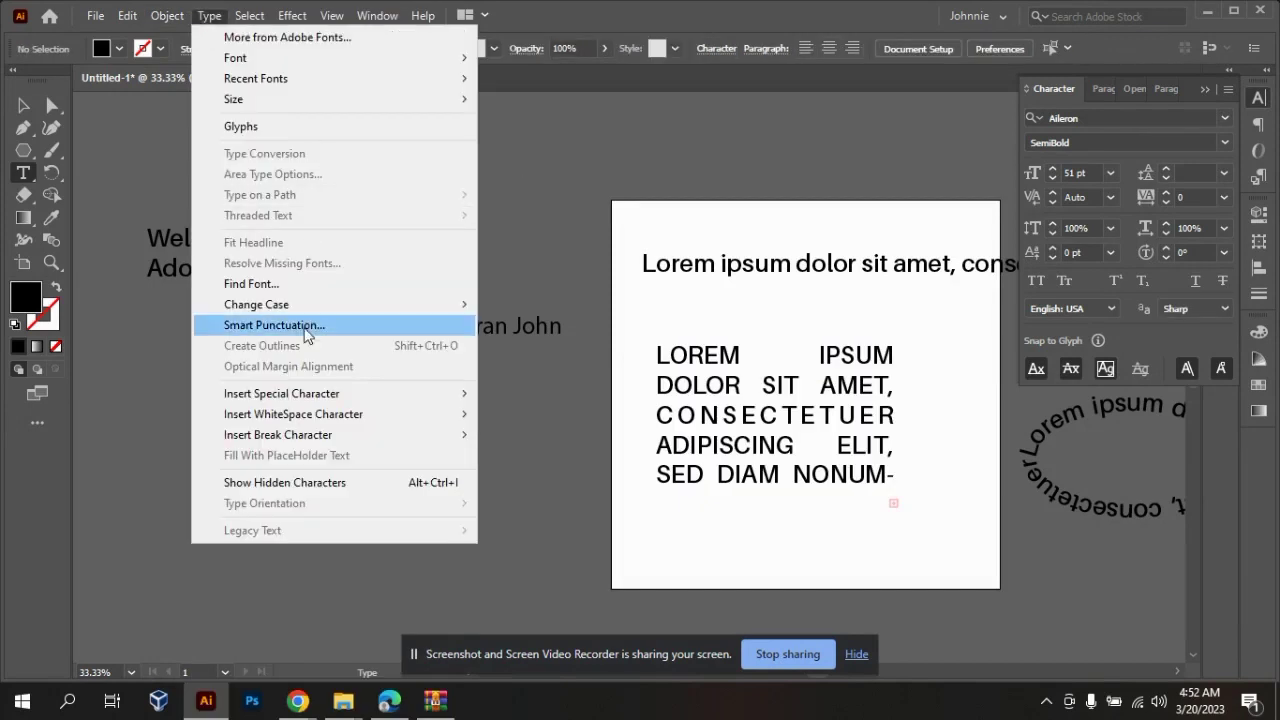
{"action": "triple_click", "coordinate": [745, 445]}
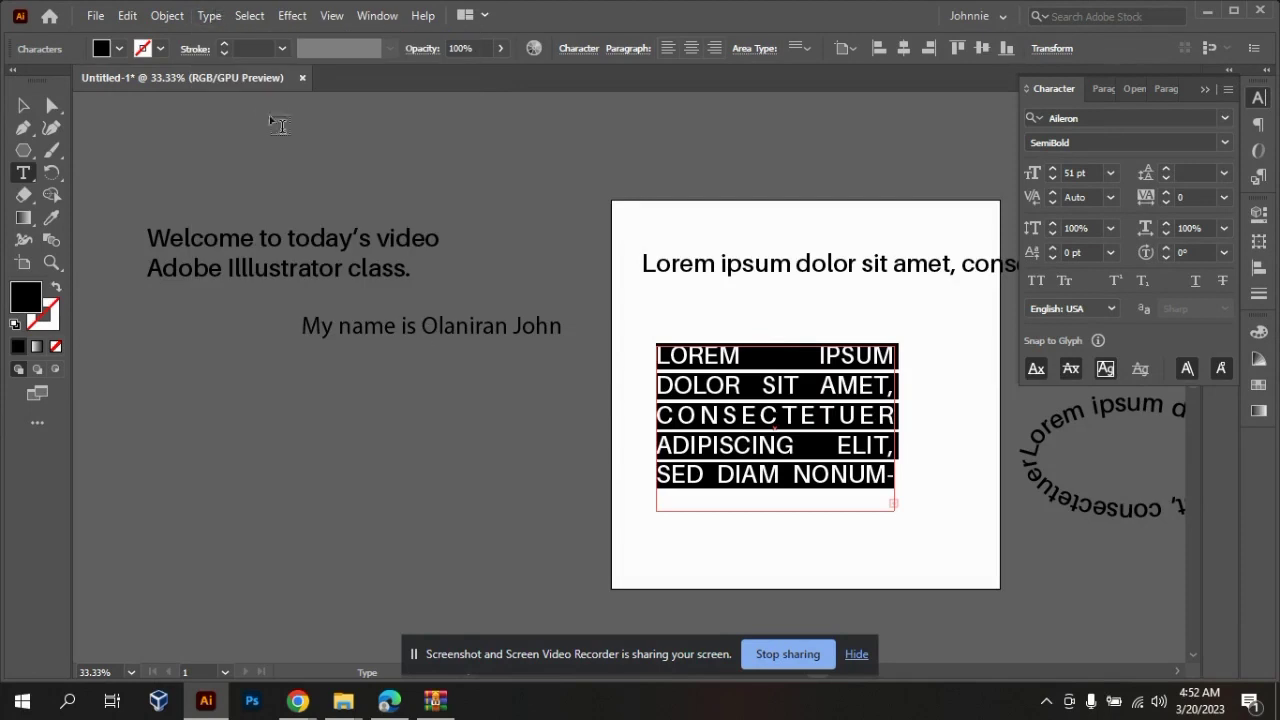
{"action": "left_click", "coordinate": [210, 17]}
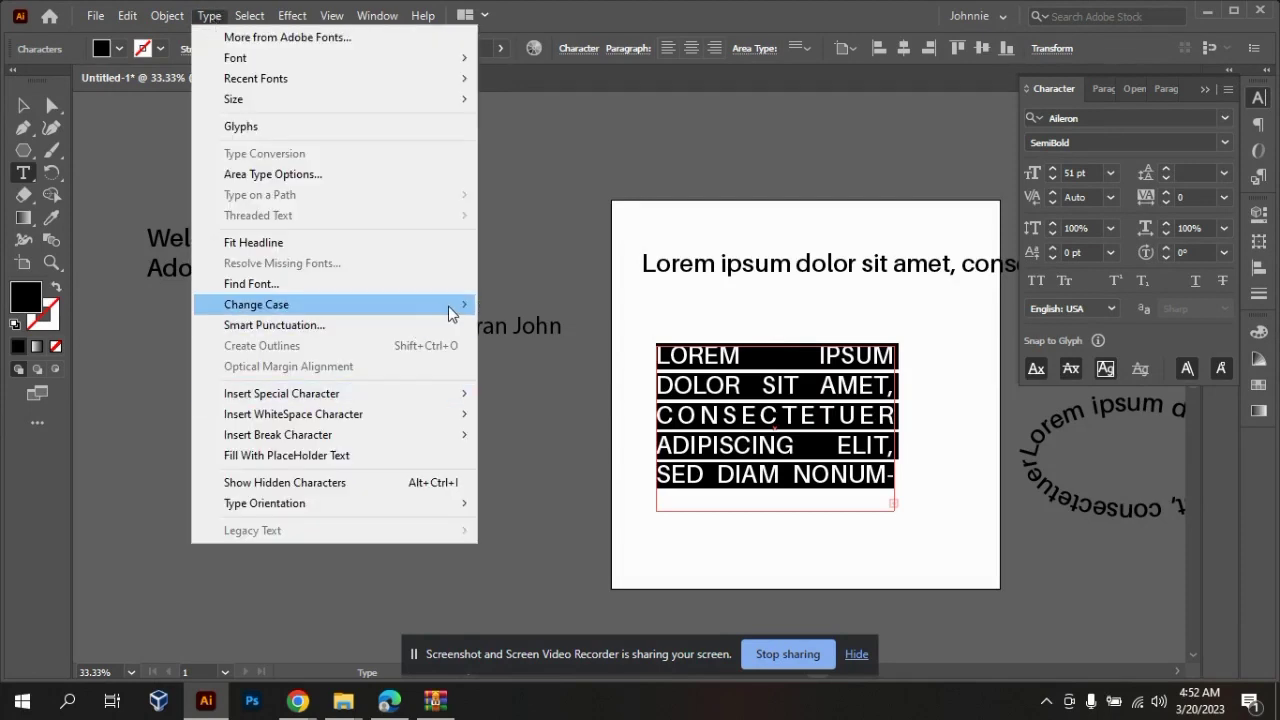
{"action": "mouse_move", "coordinate": [486, 313]}
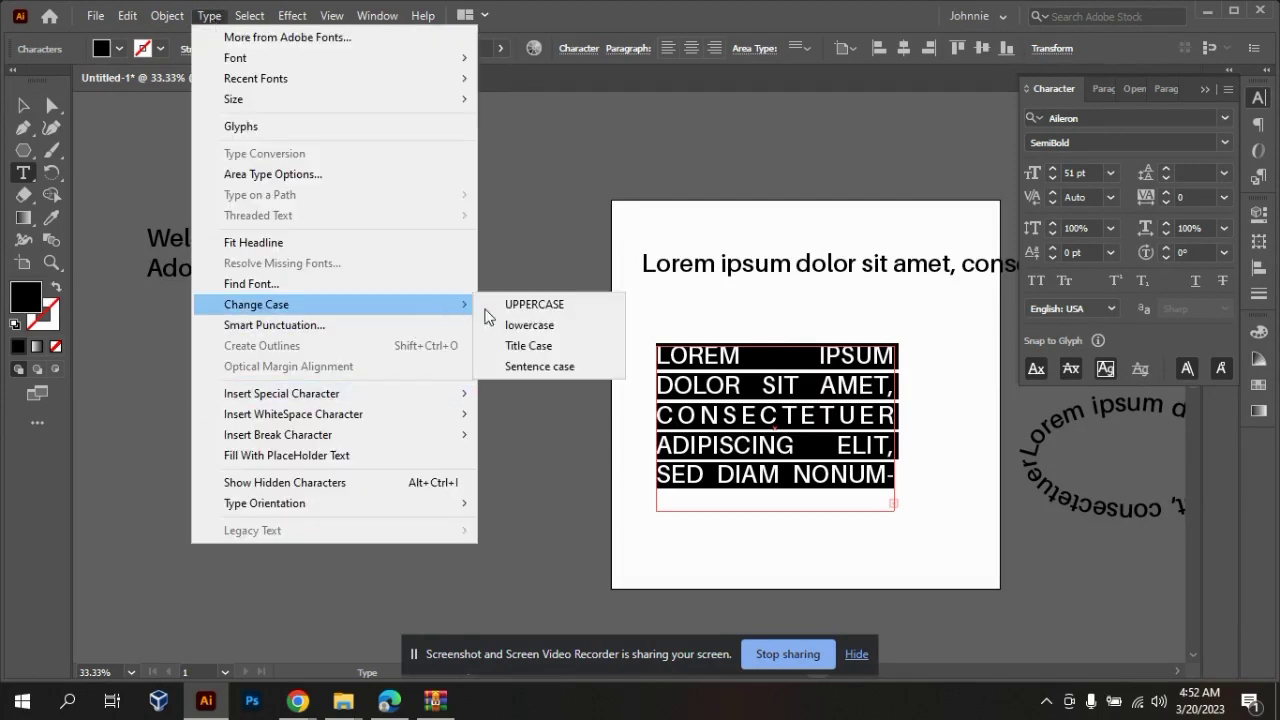
{"action": "left_click", "coordinate": [537, 327]}
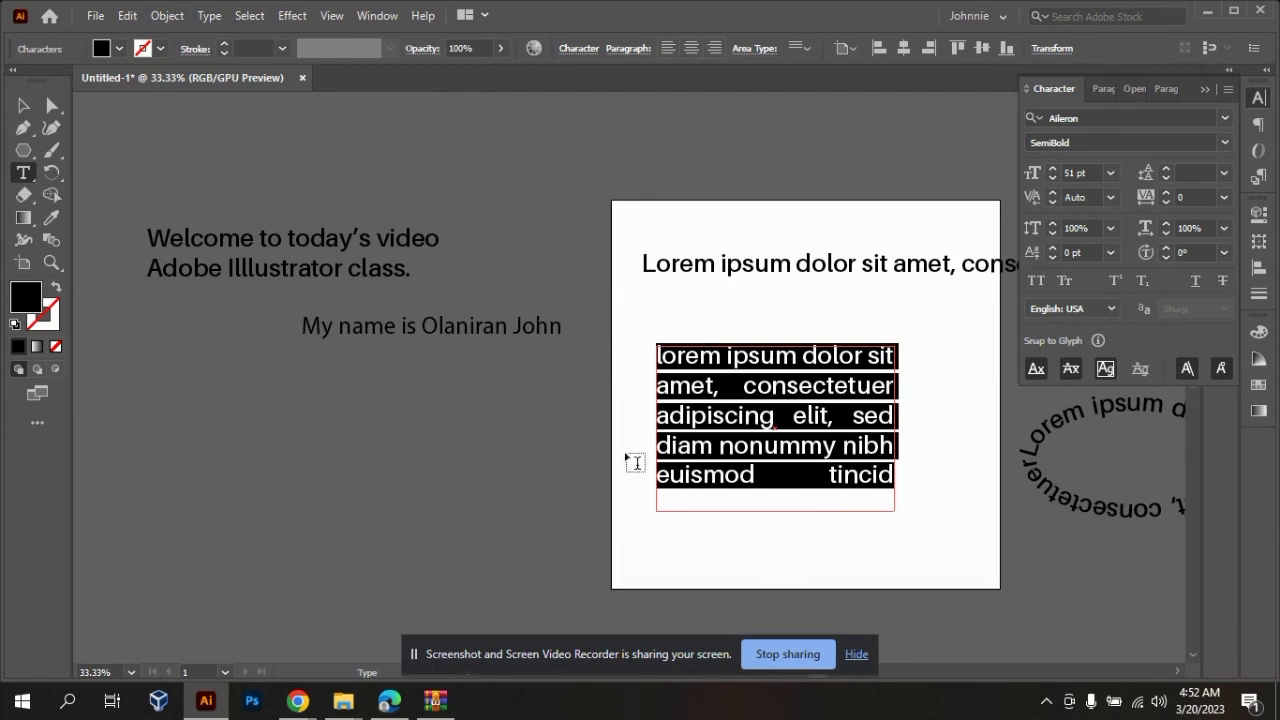
- Move the lowercase paragraph off the artboard onto the pasteboard, beneath the name line, and deselect it
{"action": "left_click", "coordinate": [24, 107]}
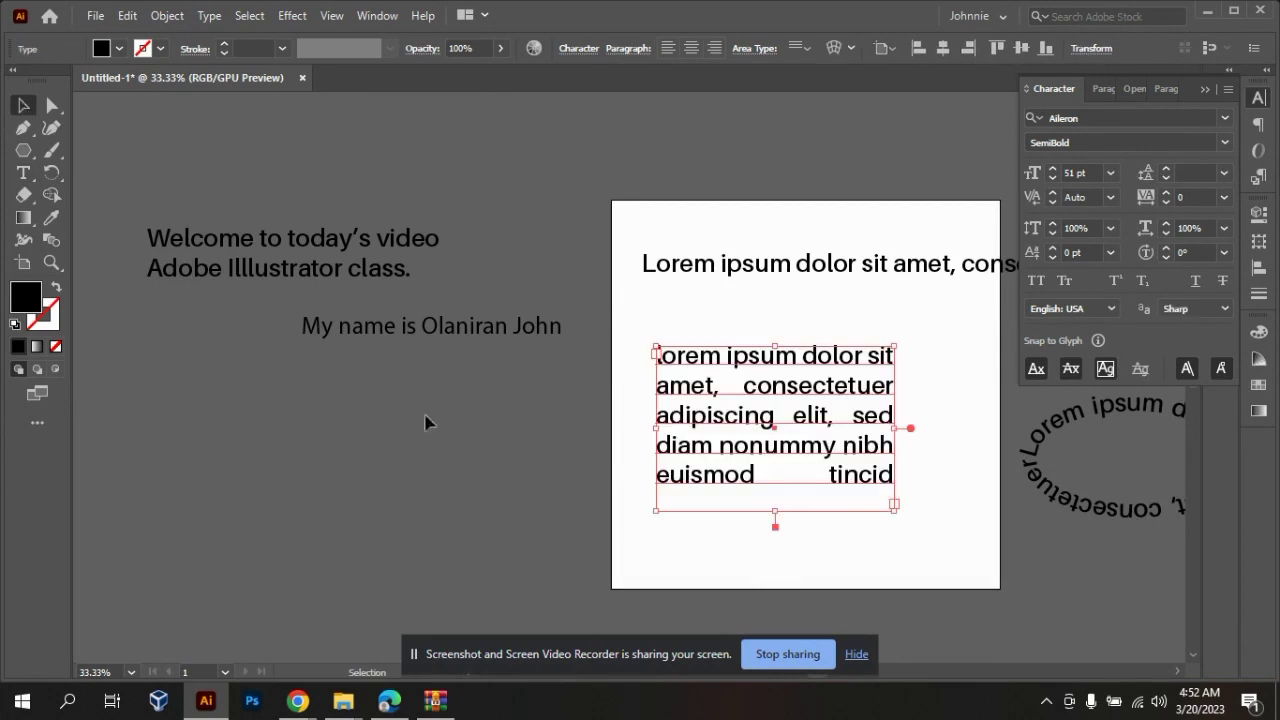
{"action": "left_click_drag", "start_coordinate": [725, 428], "coordinate": [368, 446]}
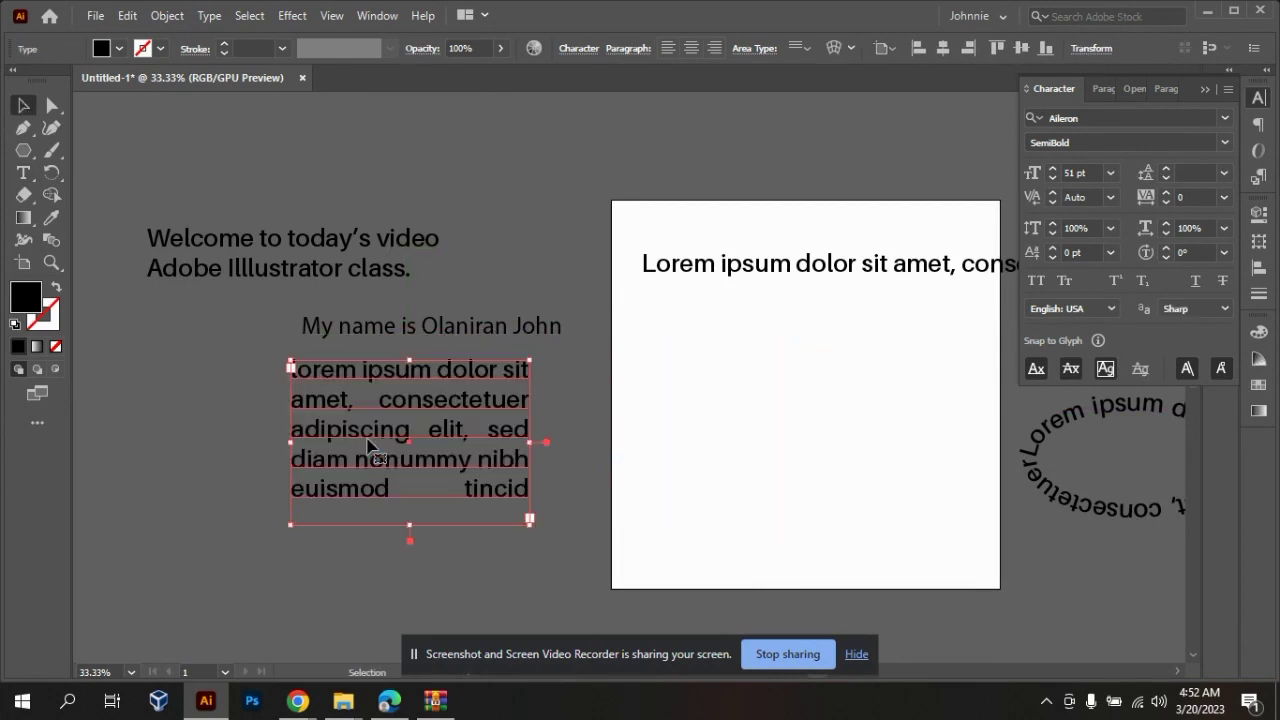
{"action": "left_click", "coordinate": [767, 515]}
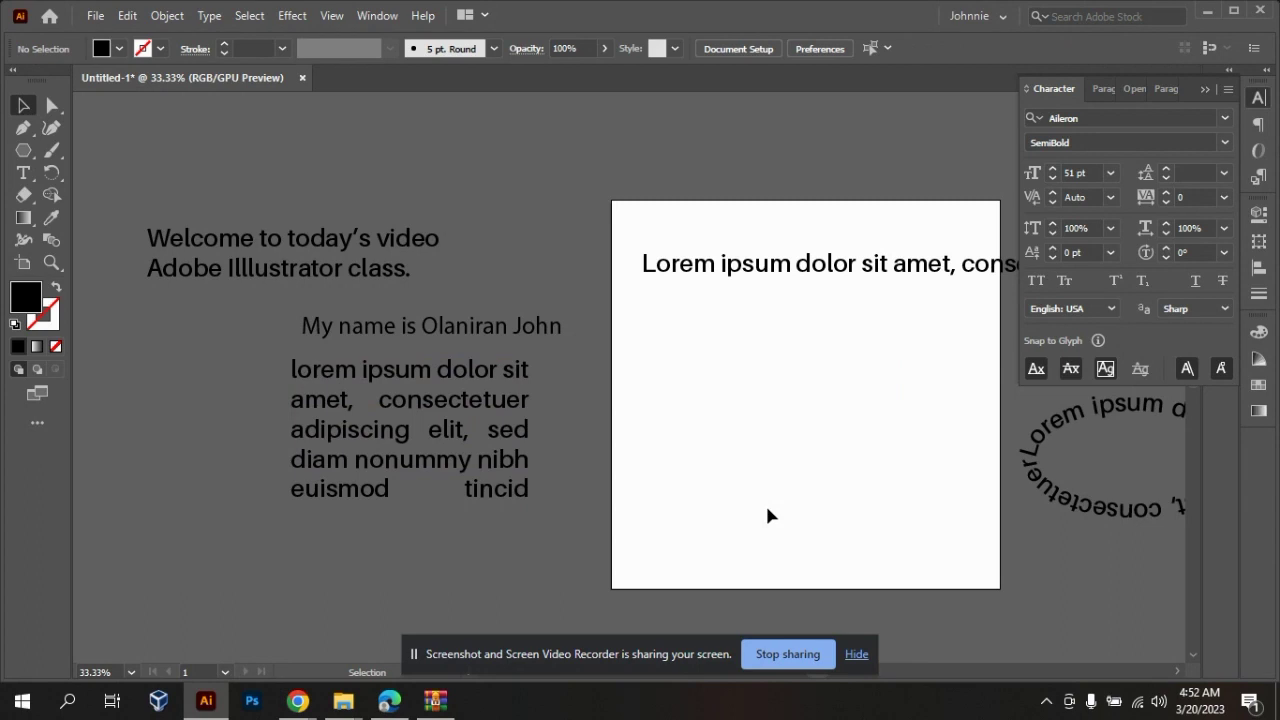
- Add point text reading "Date: 11th" in the middle of the artboard
{"action": "left_click", "coordinate": [30, 177]}
{"action": "left_click", "coordinate": [685, 408]}
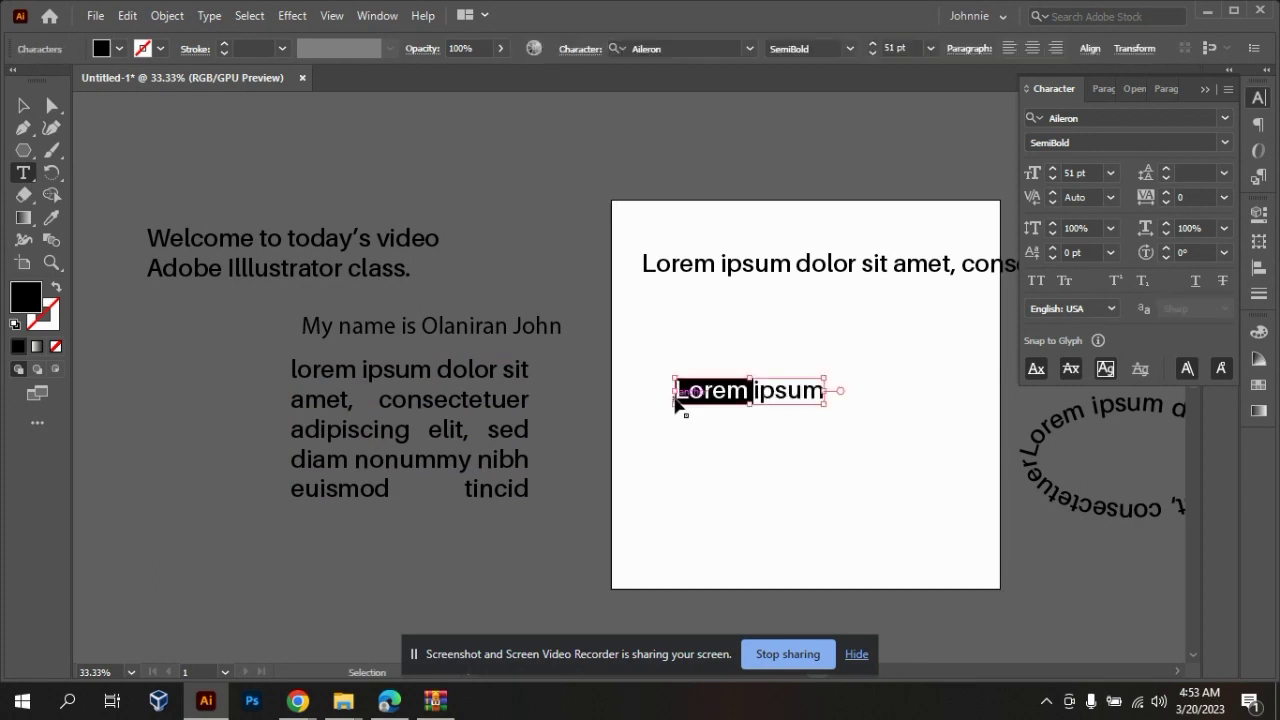
{"action": "type", "text": "Date: "}
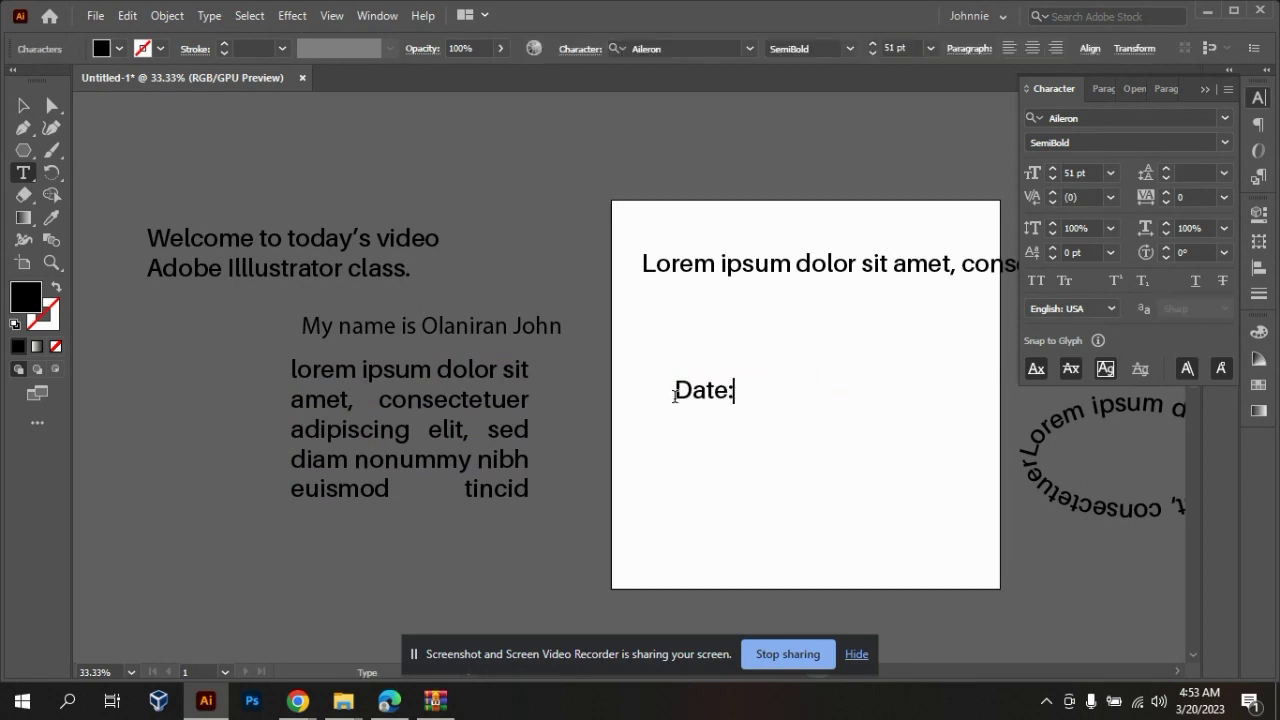
{"action": "type", "text": "11th"}
{"action": "left_click_drag", "start_coordinate": [791, 393], "coordinate": [765, 390]}
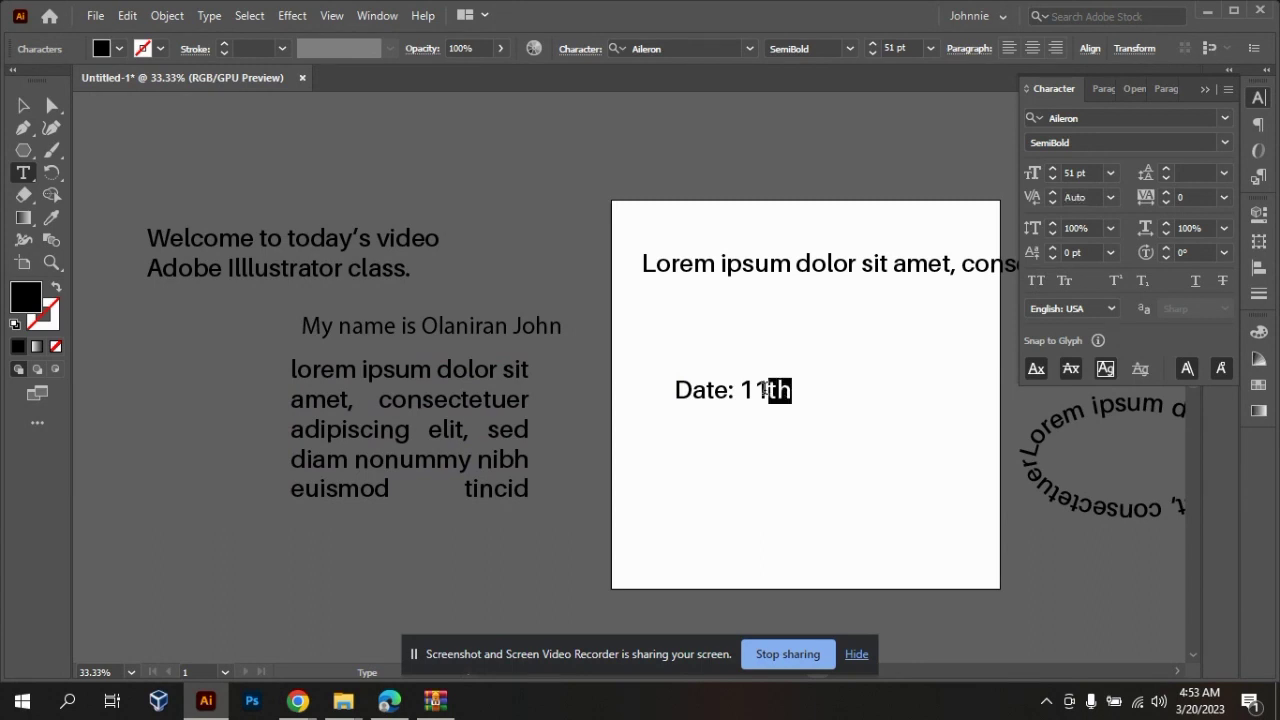
{"action": "left_click", "coordinate": [790, 392]}
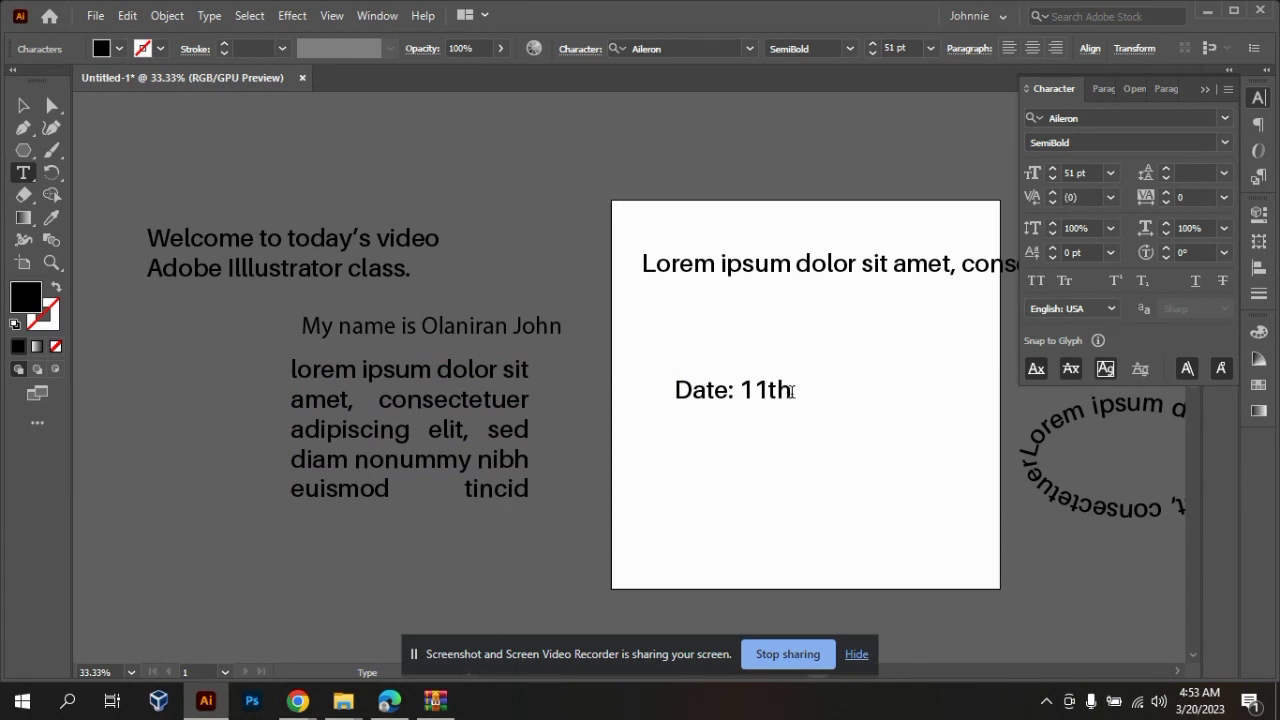
{"action": "key", "text": "Escape"}
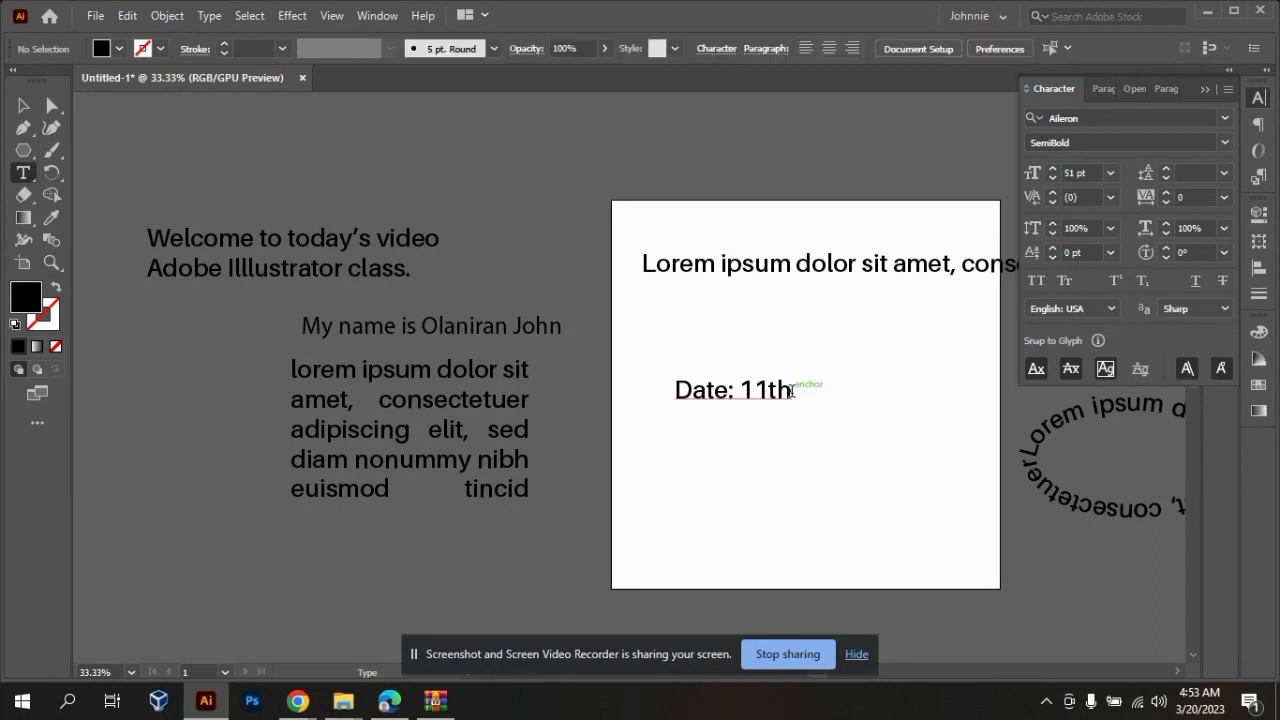
- Format the "th" in the date text as superscript and finish editing the text
{"action": "left_click_drag", "start_coordinate": [792, 392], "coordinate": [770, 390]}
{"action": "left_click", "coordinate": [1258, 98]}
{"action": "left_click", "coordinate": [1258, 98]}
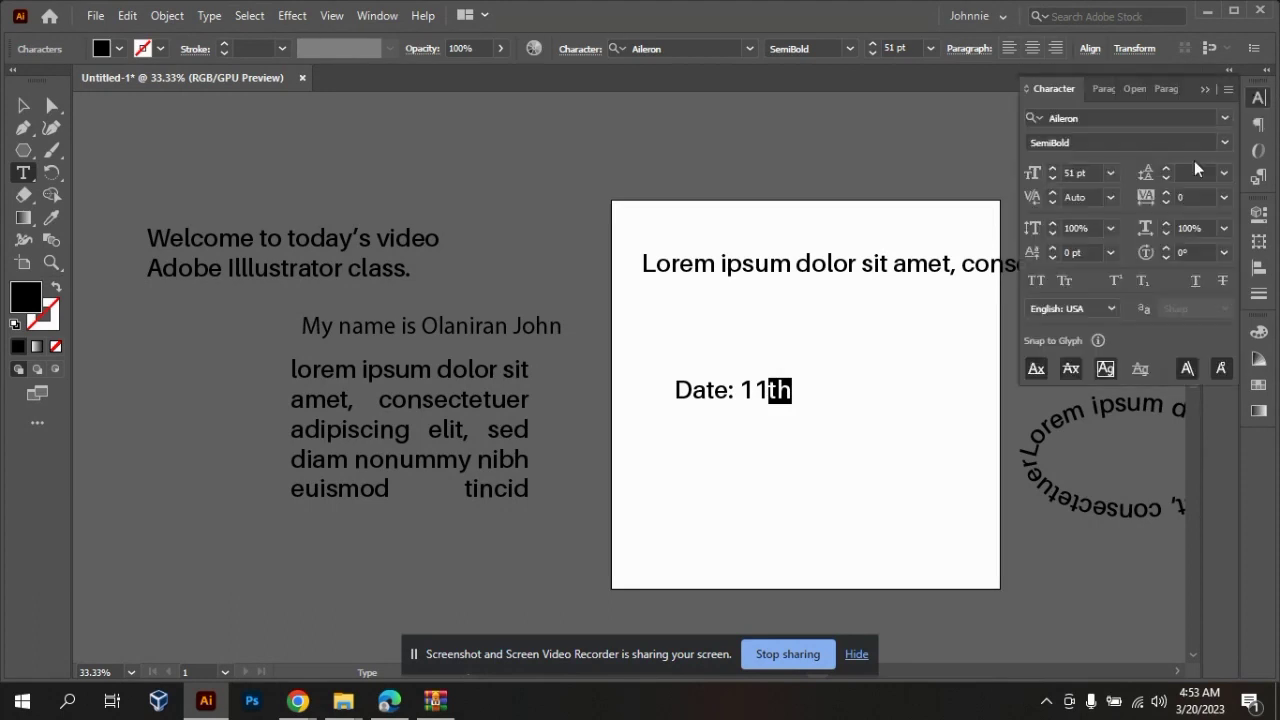
{"action": "left_click", "coordinate": [1113, 283]}
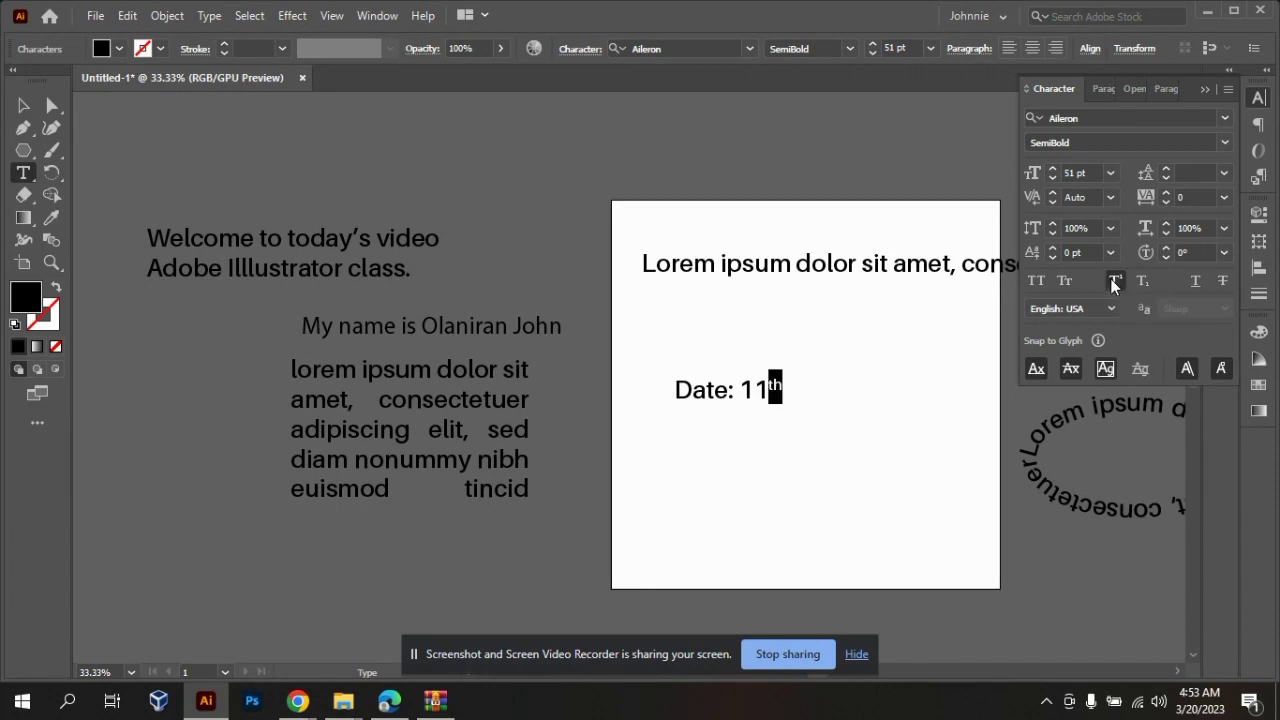
{"action": "left_click", "coordinate": [785, 388]}
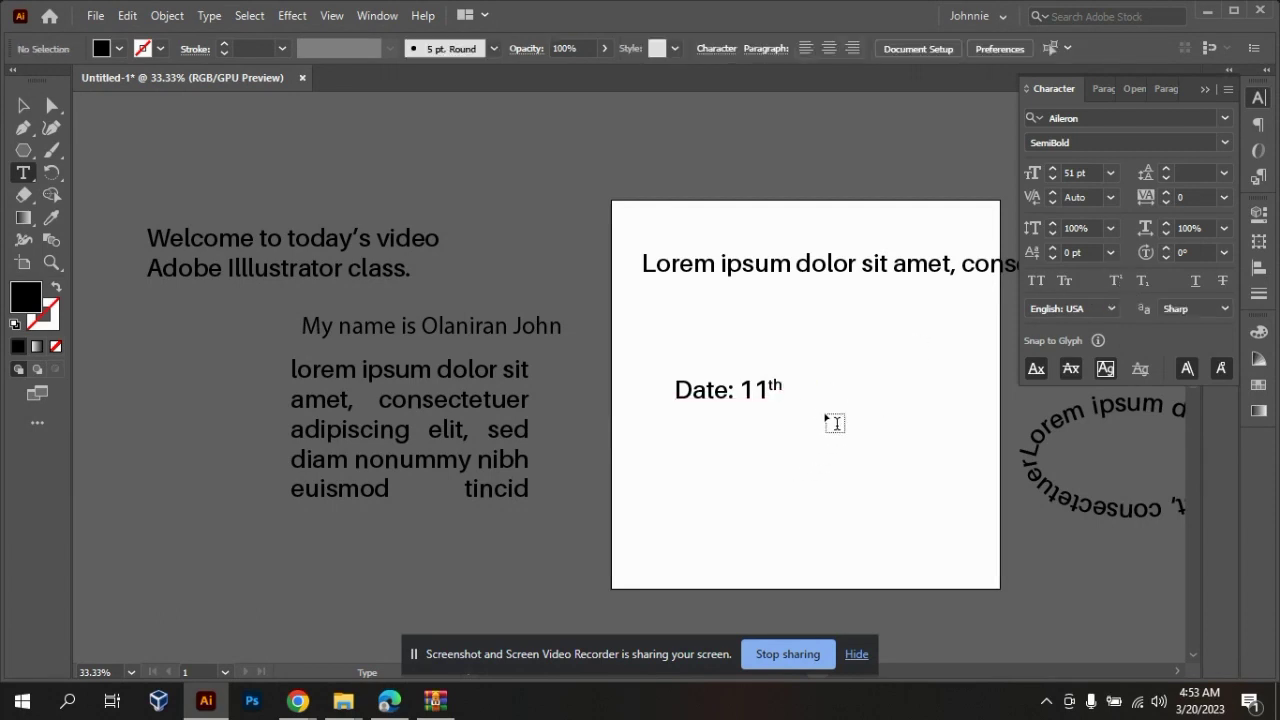
{"action": "key", "text": "u"}
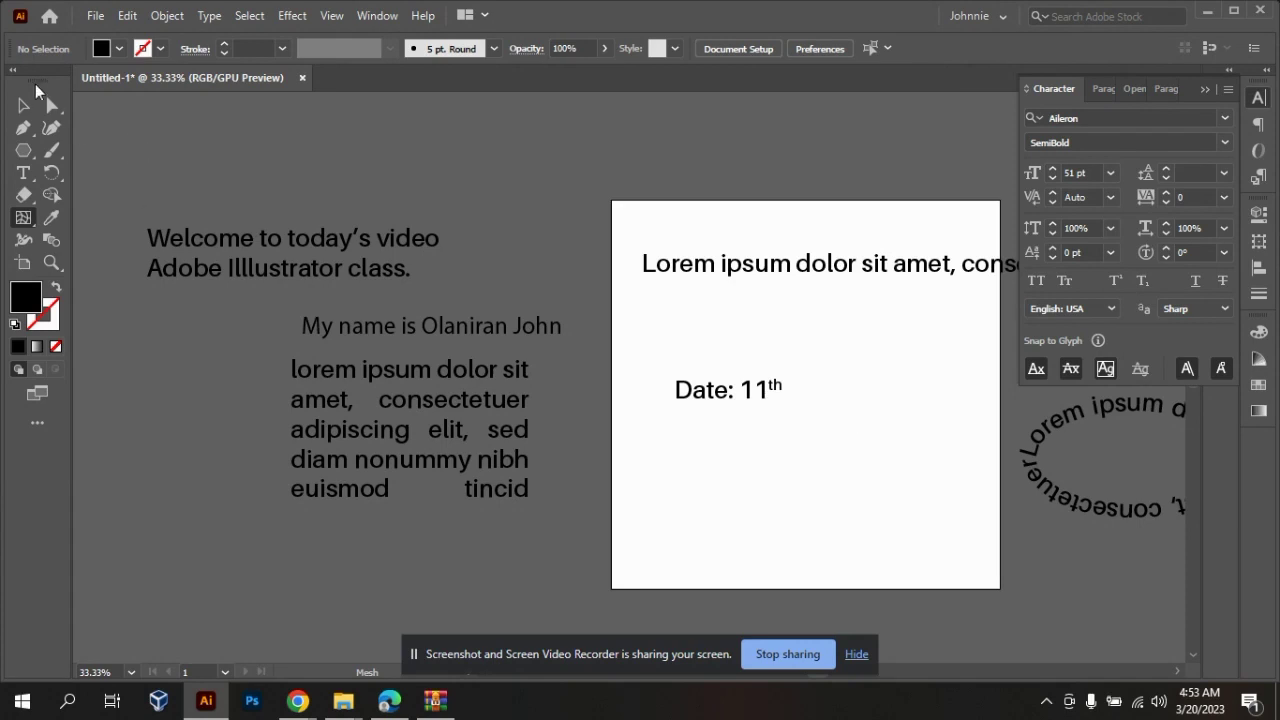
{"action": "left_click", "coordinate": [23, 105]}
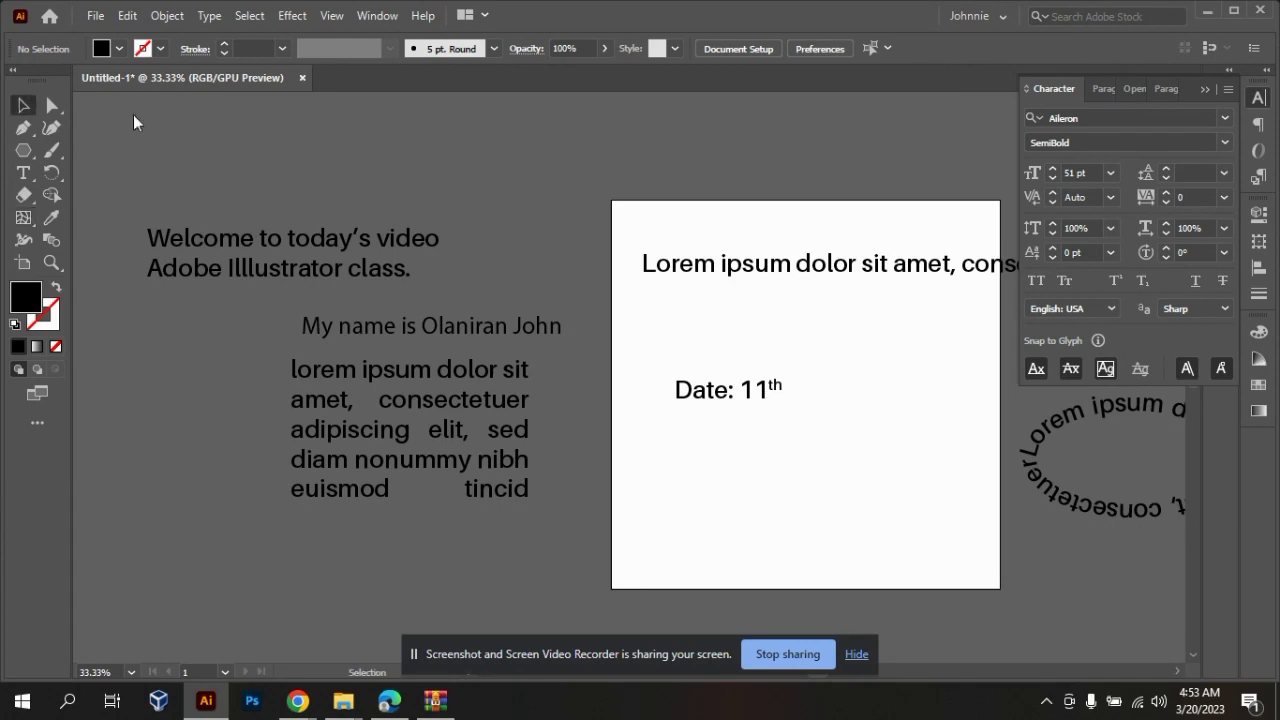
- Append " July, 2020" to the end of the date text with superscript turned off
{"action": "double_click", "coordinate": [754, 392]}
{"action": "key", "text": "Right"}
{"action": "key", "text": "Right"}
{"action": "type", "text": "July"}
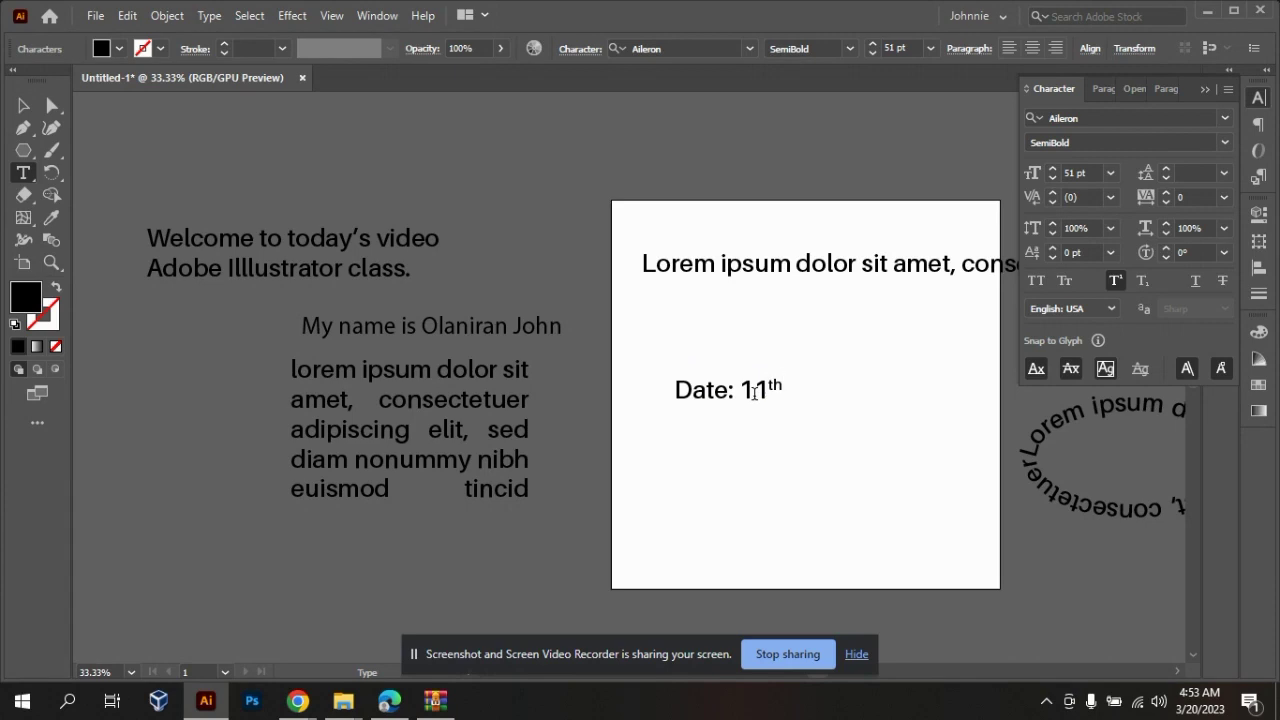
{"action": "key", "text": "BackSpace"}
{"action": "key", "text": "BackSpace"}
{"action": "key", "text": "BackSpace"}
{"action": "key", "text": "BackSpace"}
{"action": "key", "text": "BackSpace"}
{"action": "left_click", "coordinate": [1117, 282]}
{"action": "type", "text": "July, 2020"}
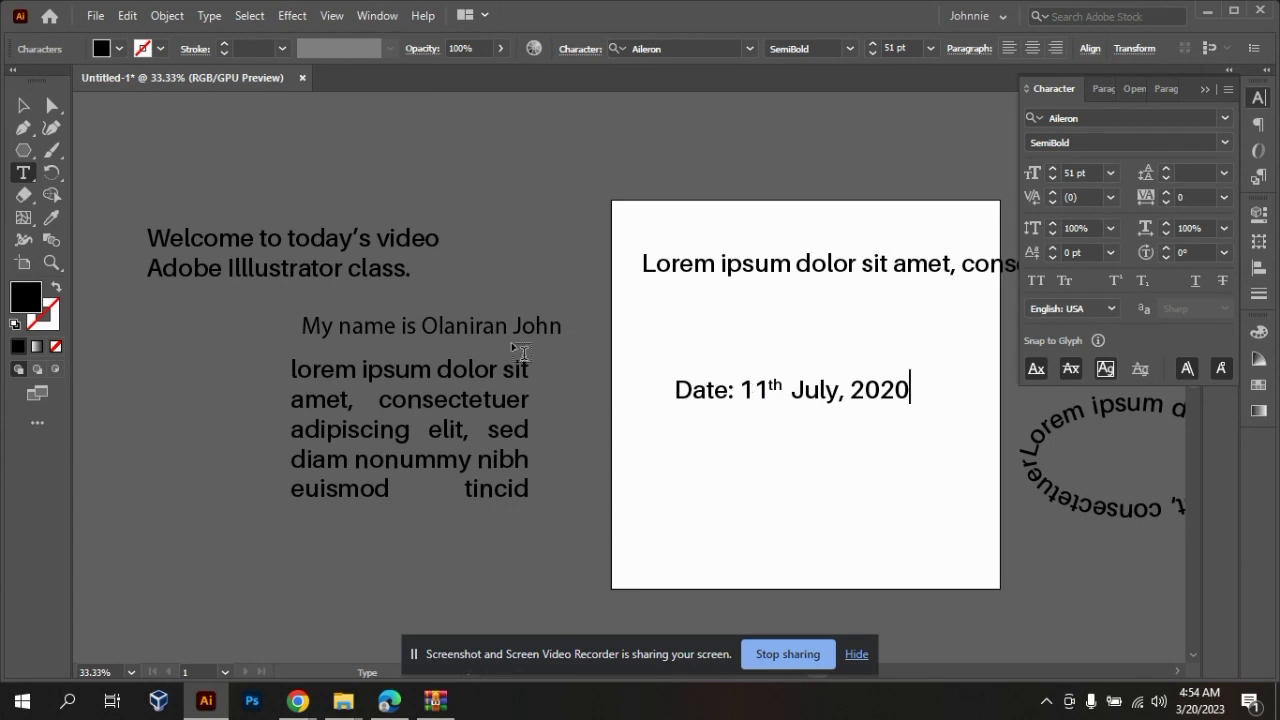
- Move the date text off the artboard onto the pasteboard, below the lowercase paragraph, and deselect it
{"action": "left_click", "coordinate": [23, 105]}
{"action": "left_click", "coordinate": [709, 395]}
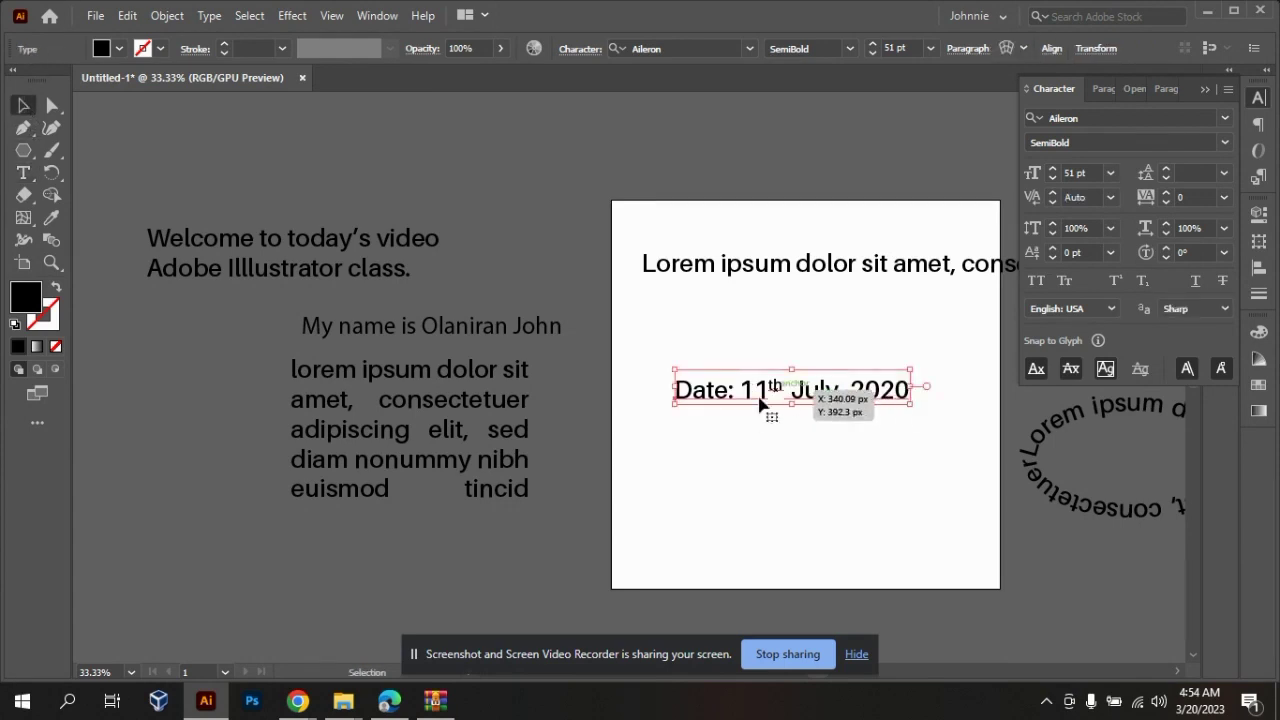
{"action": "left_click_drag", "start_coordinate": [765, 399], "coordinate": [322, 566]}
{"action": "left_click", "coordinate": [674, 459]}
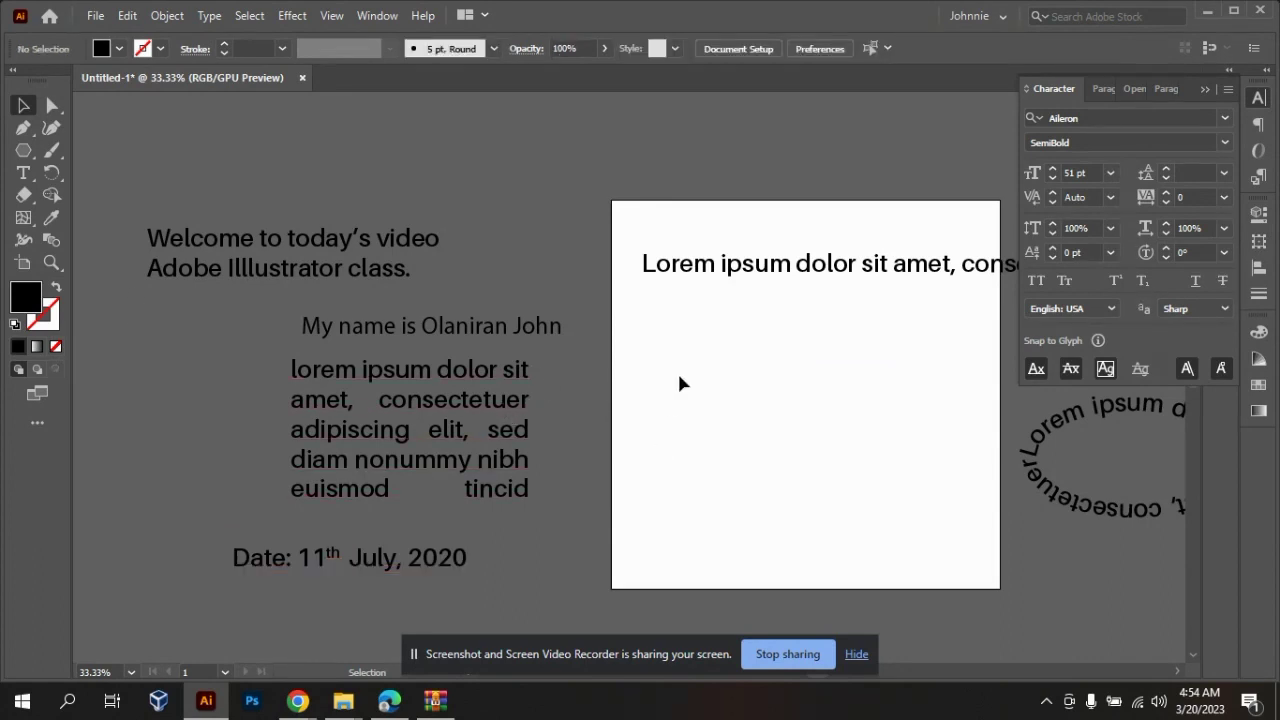
- Add point text reading "111011" on the artboard below the Lorem ipsum line
{"action": "left_click", "coordinate": [24, 173]}
{"action": "left_click", "coordinate": [661, 327]}
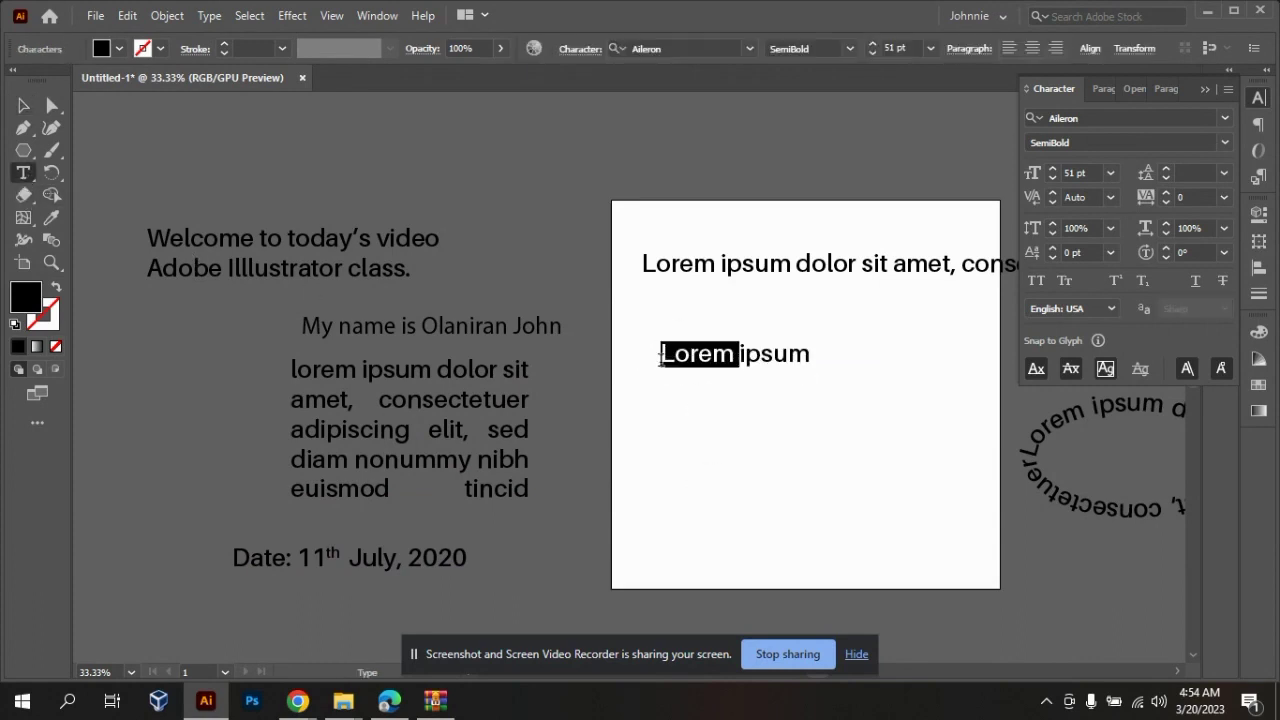
{"action": "type", "text": "111"}
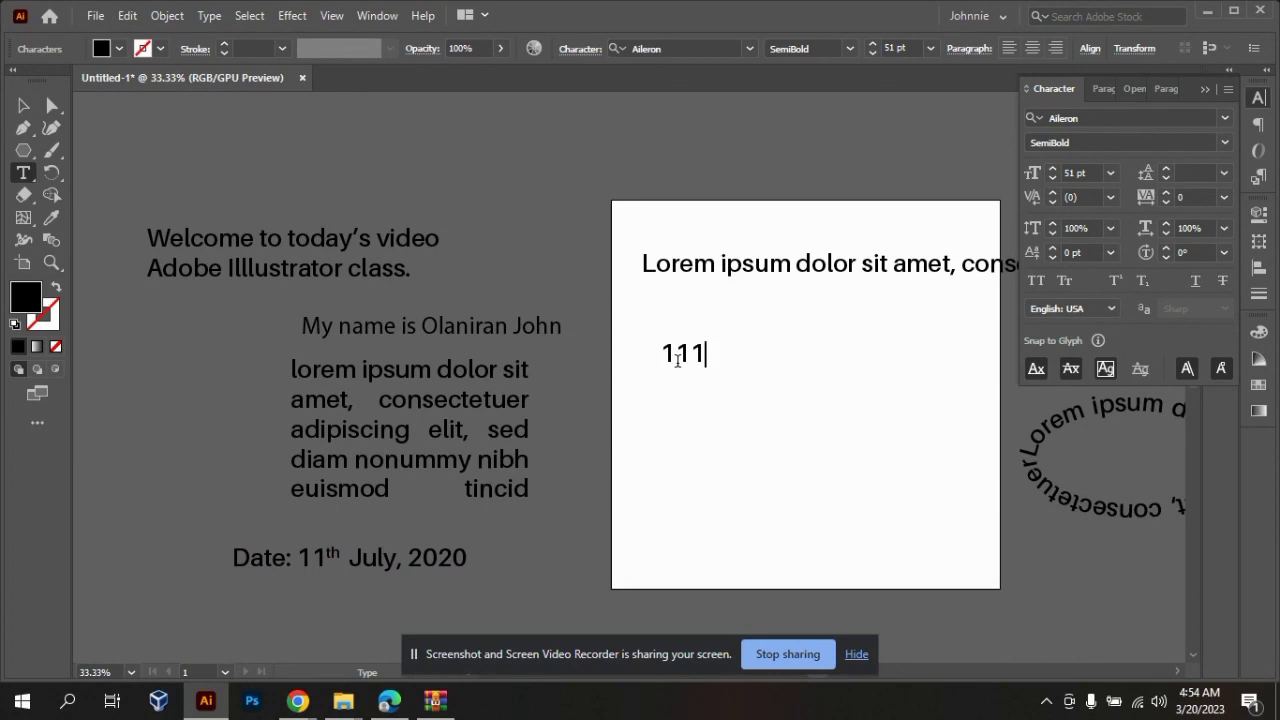
{"action": "type", "text": "011"}
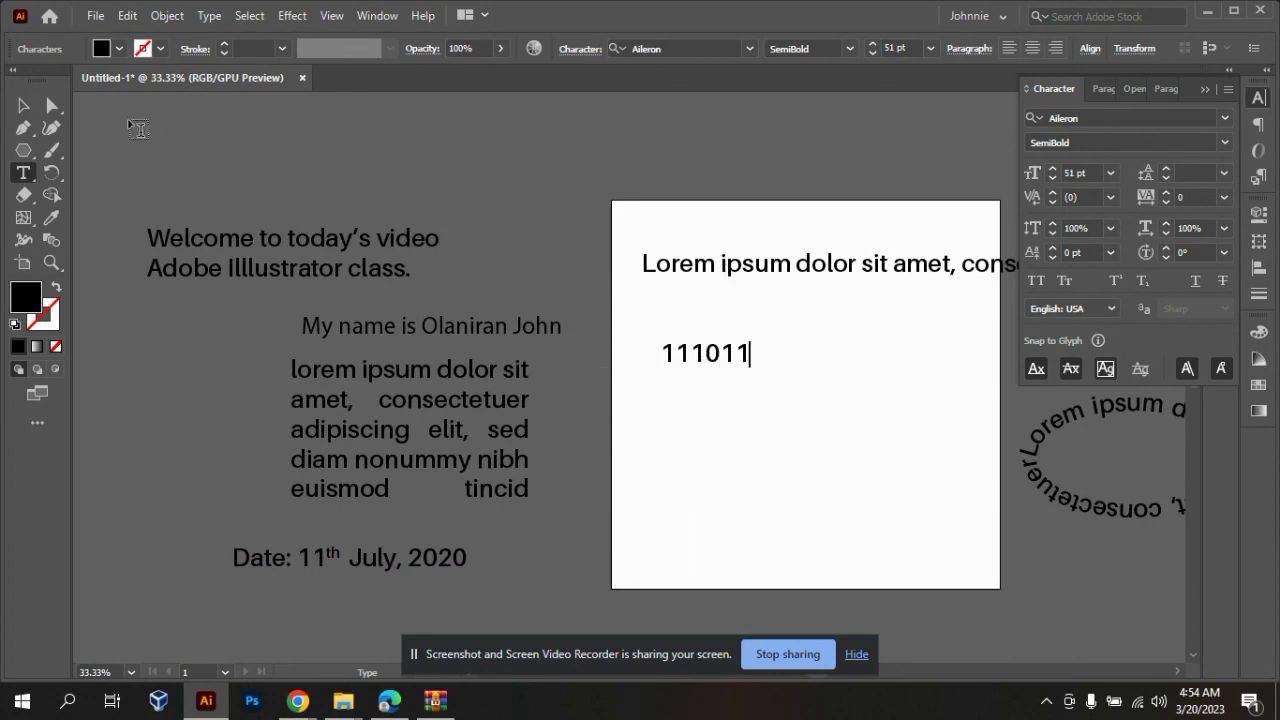
{"action": "left_click", "coordinate": [23, 105]}
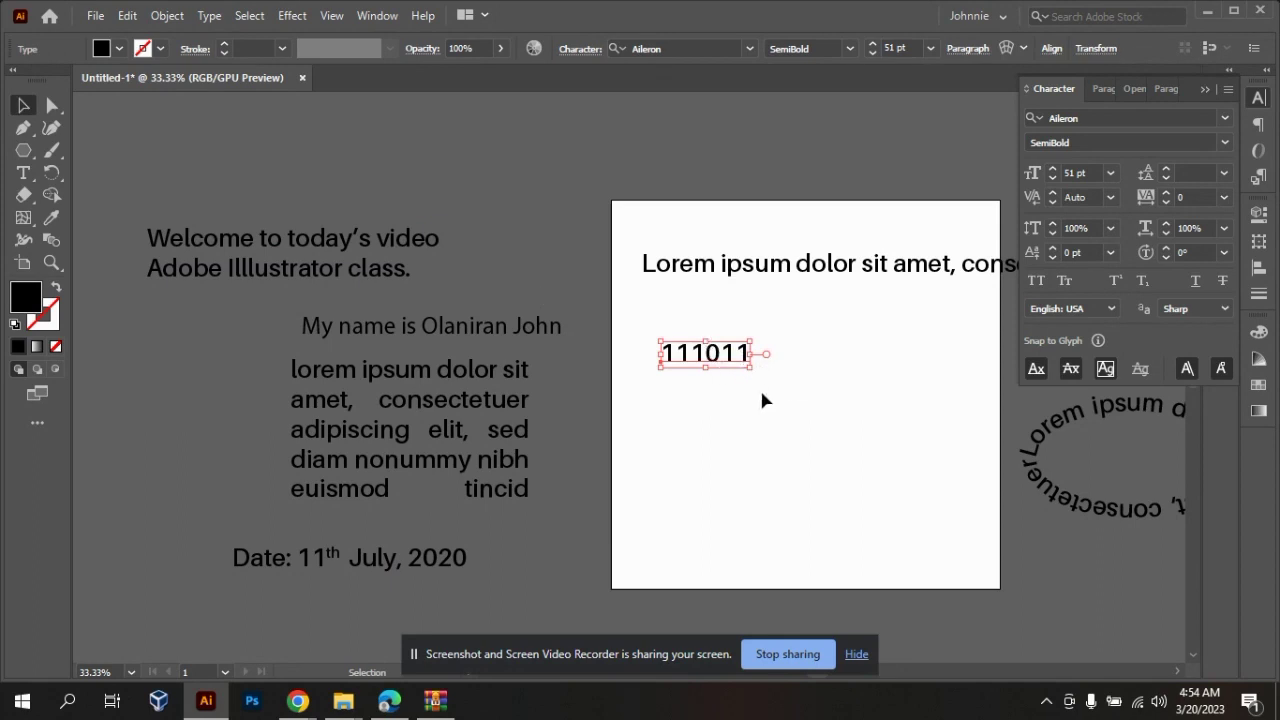
- Append a "2" to the binary number 111011 and format that digit as subscript
{"action": "double_click", "coordinate": [736, 349]}
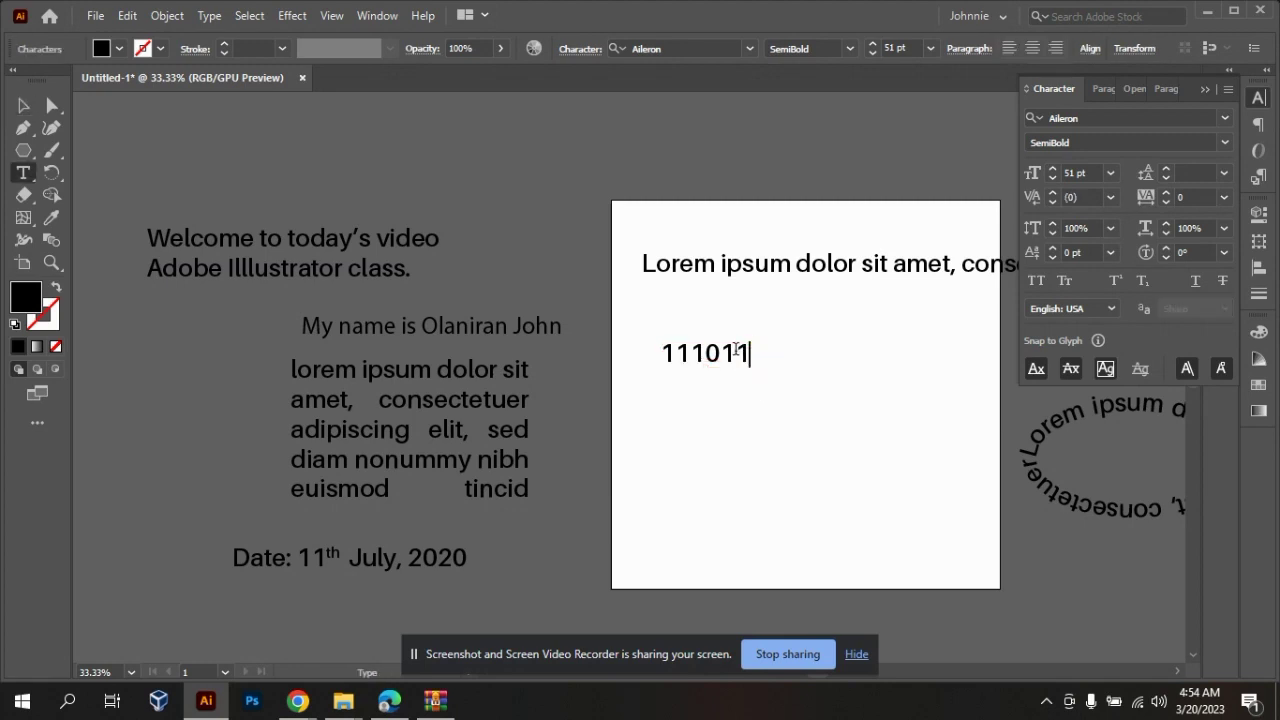
{"action": "type", "text": "2,"}
{"action": "key", "text": "BackSpace"}
{"action": "key", "text": "shift+Left"}
{"action": "left_click", "coordinate": [1143, 283]}
{"action": "left_click", "coordinate": [23, 106]}
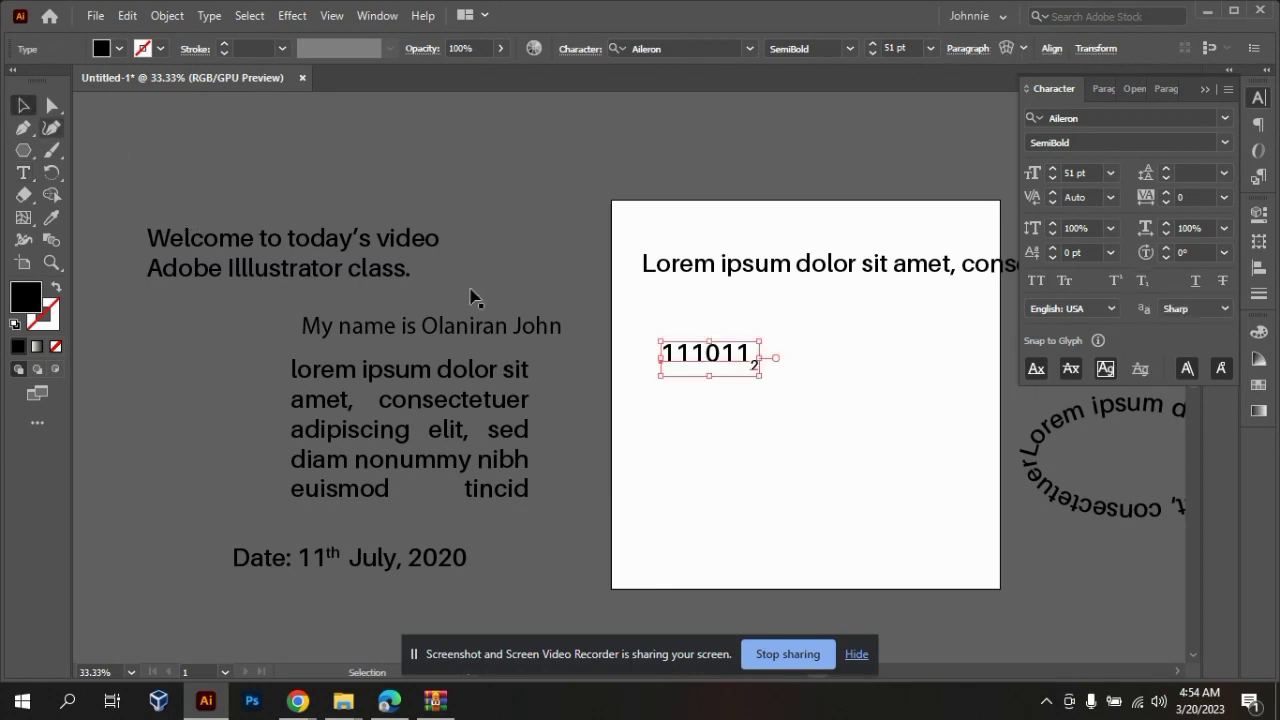
- Move the binary number text down and slightly right toward the artboard's centre, and deselect it
{"action": "left_click", "coordinate": [976, 376]}
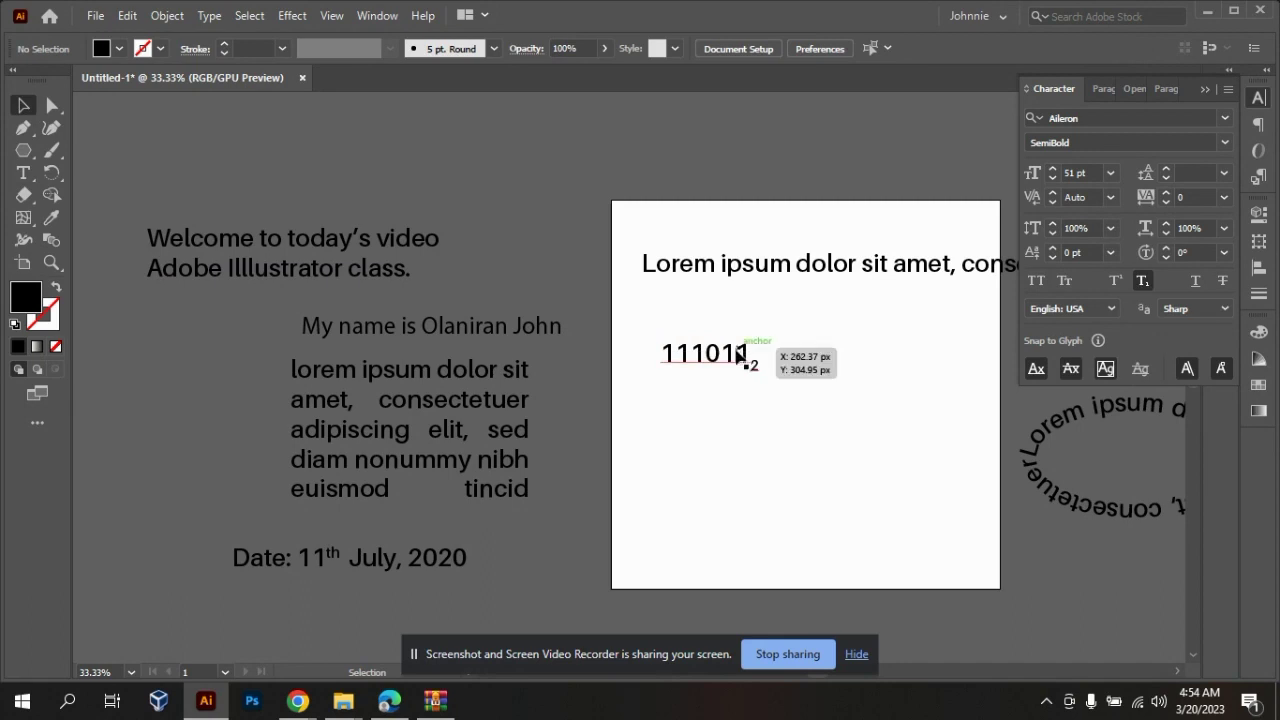
{"action": "left_click_drag", "start_coordinate": [740, 357], "coordinate": [777, 410]}
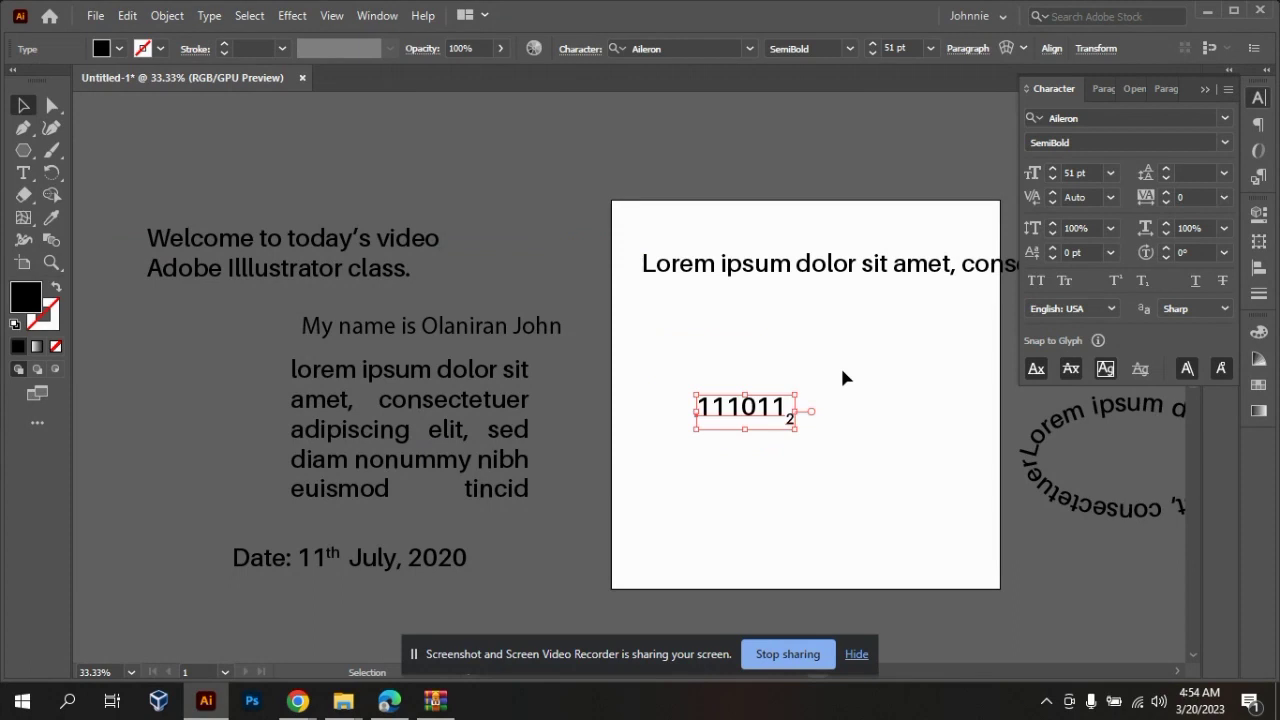
{"action": "left_click", "coordinate": [728, 363]}
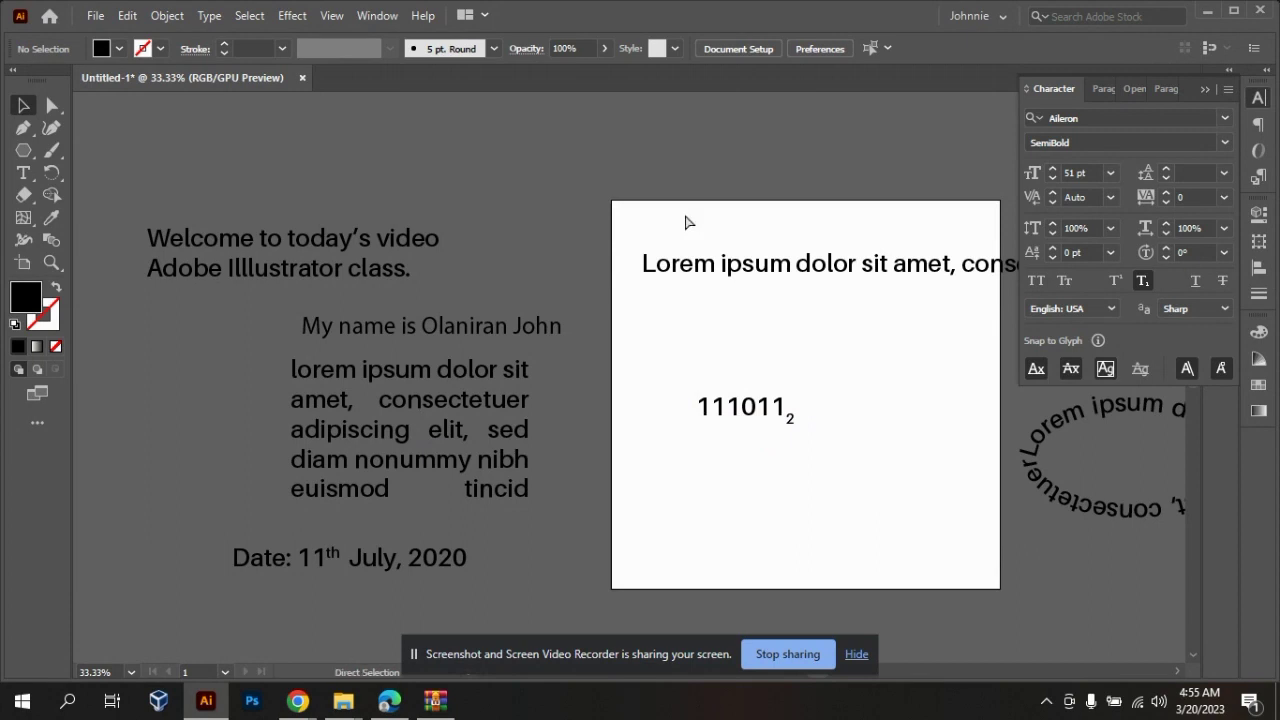
{"action": "key", "text": "ctrl+minus"}
{"action": "key", "text": "ctrl+minus"}
{"action": "key", "text": "ctrl+plus"}
{"action": "key", "text": "ctrl+minus"}
{"action": "key", "text": "ctrl+minus"}
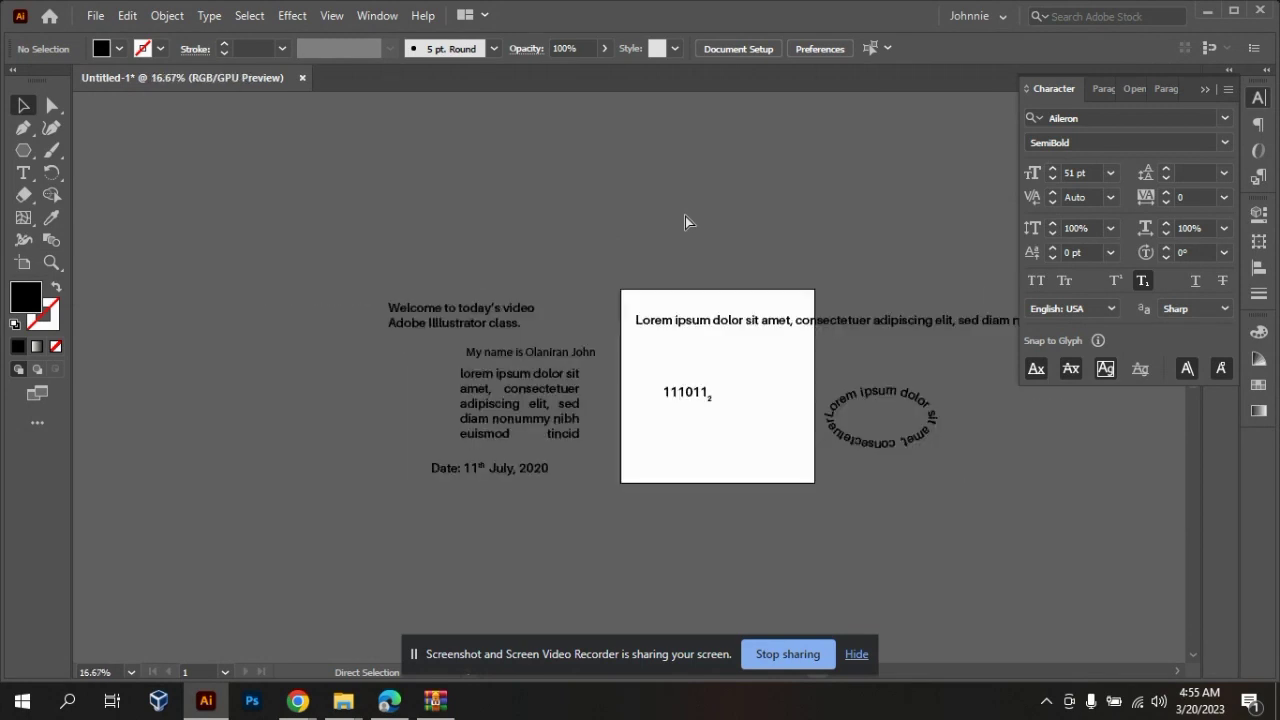
{"action": "key", "text": "ctrl+plus"}
{"action": "key", "text": "ctrl+plus"}
{"action": "key", "text": "ctrl+minus"}
{"action": "key", "text": "ctrl+minus"}
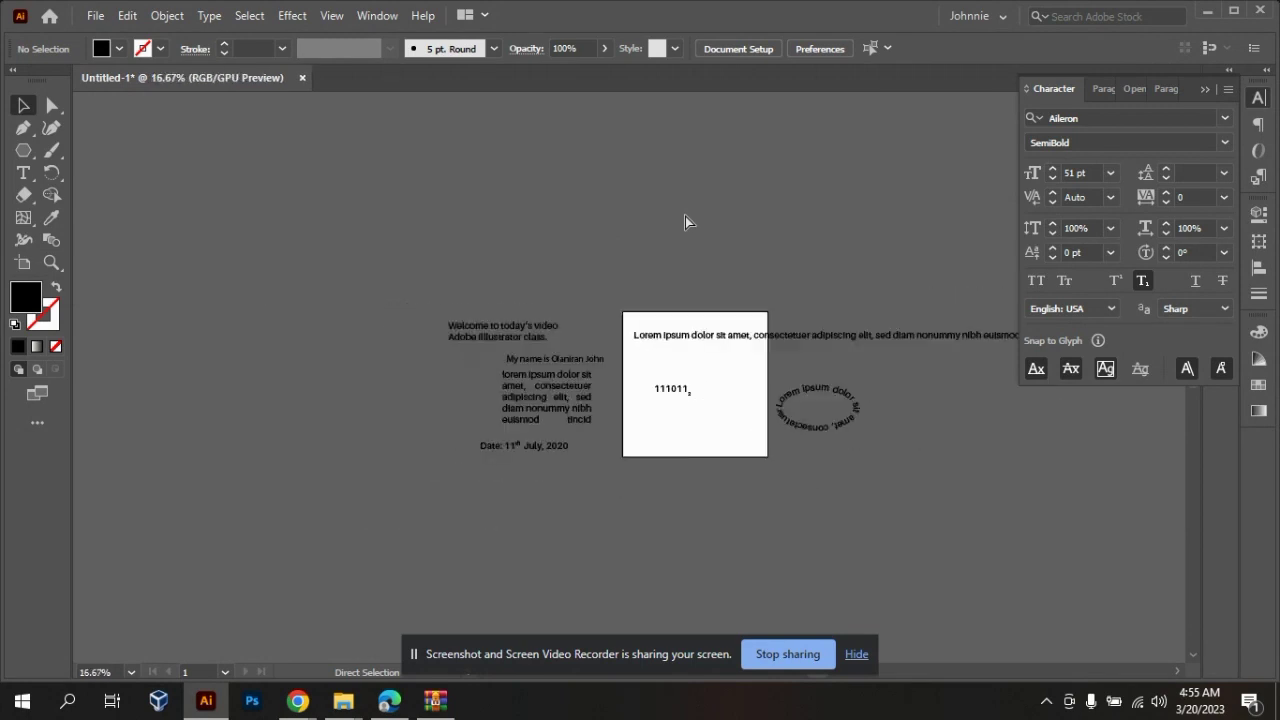
{"action": "key", "text": "ctrl+plus"}
{"action": "key", "text": "ctrl+plus"}
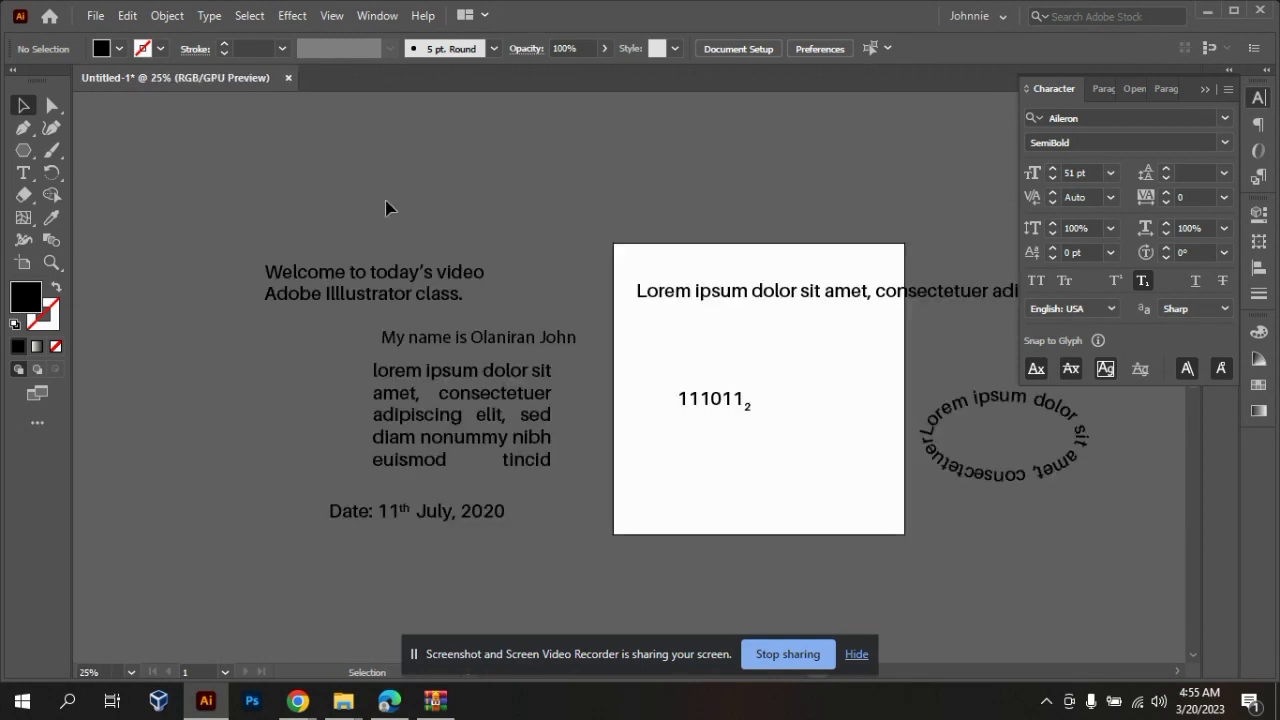
- Move the Lorem ipsum line, the binary number and the elliptical path text above the artboard onto the pasteboard, and deselect them
{"action": "left_click_drag", "start_coordinate": [663, 222], "coordinate": [1145, 520]}
{"action": "left_click_drag", "start_coordinate": [940, 470], "coordinate": [912, 198]}
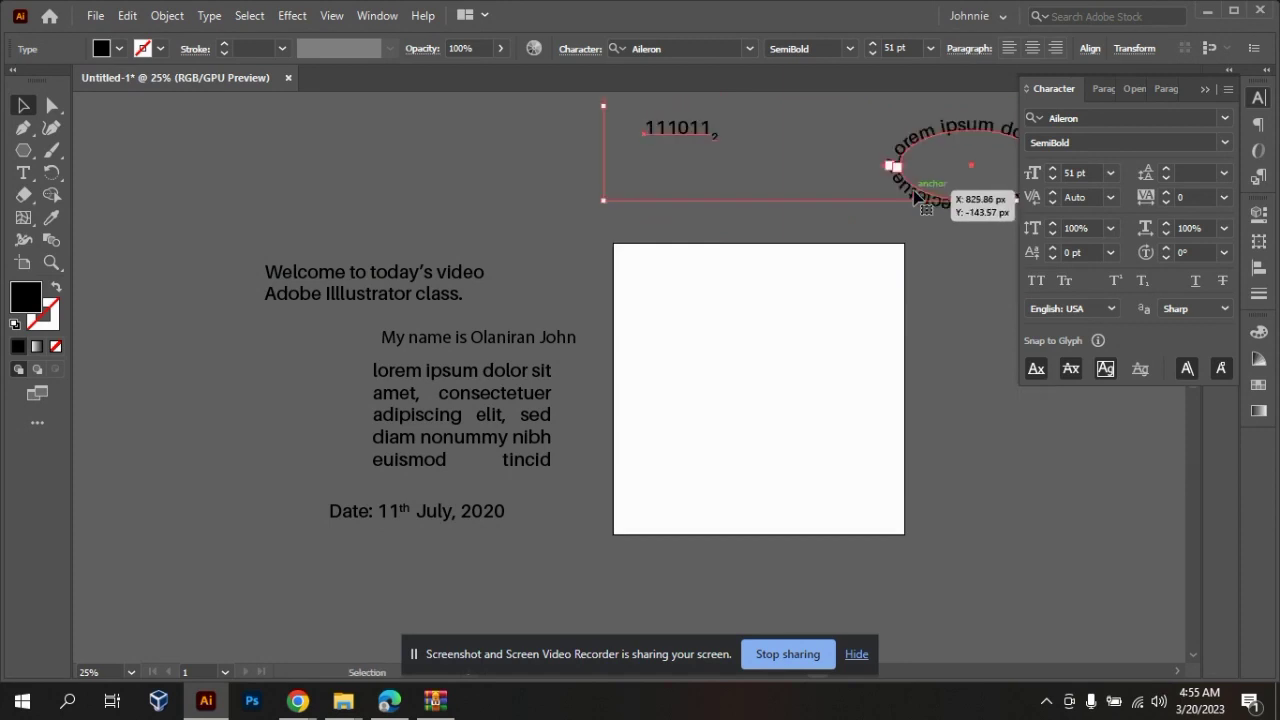
{"action": "left_click", "coordinate": [785, 418]}
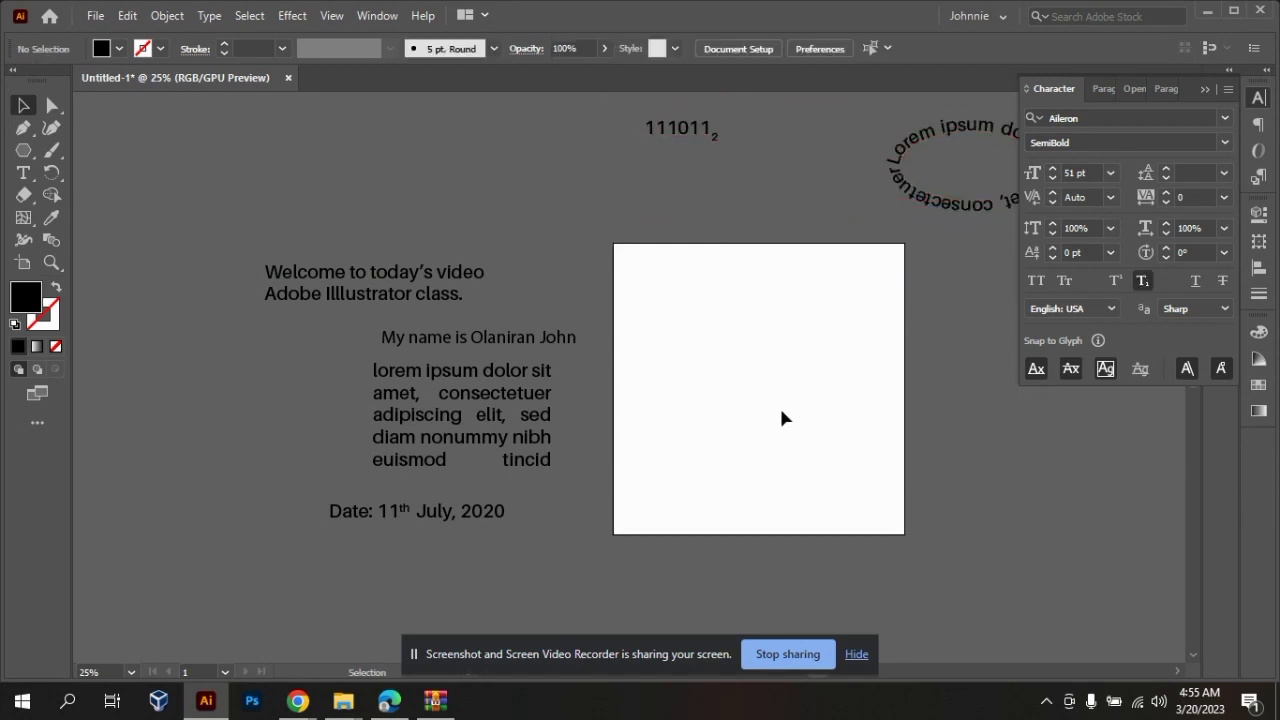
- Add point text with a first name in the middle of the artboard, with subscript formatting turned off
{"action": "left_click", "coordinate": [24, 176]}
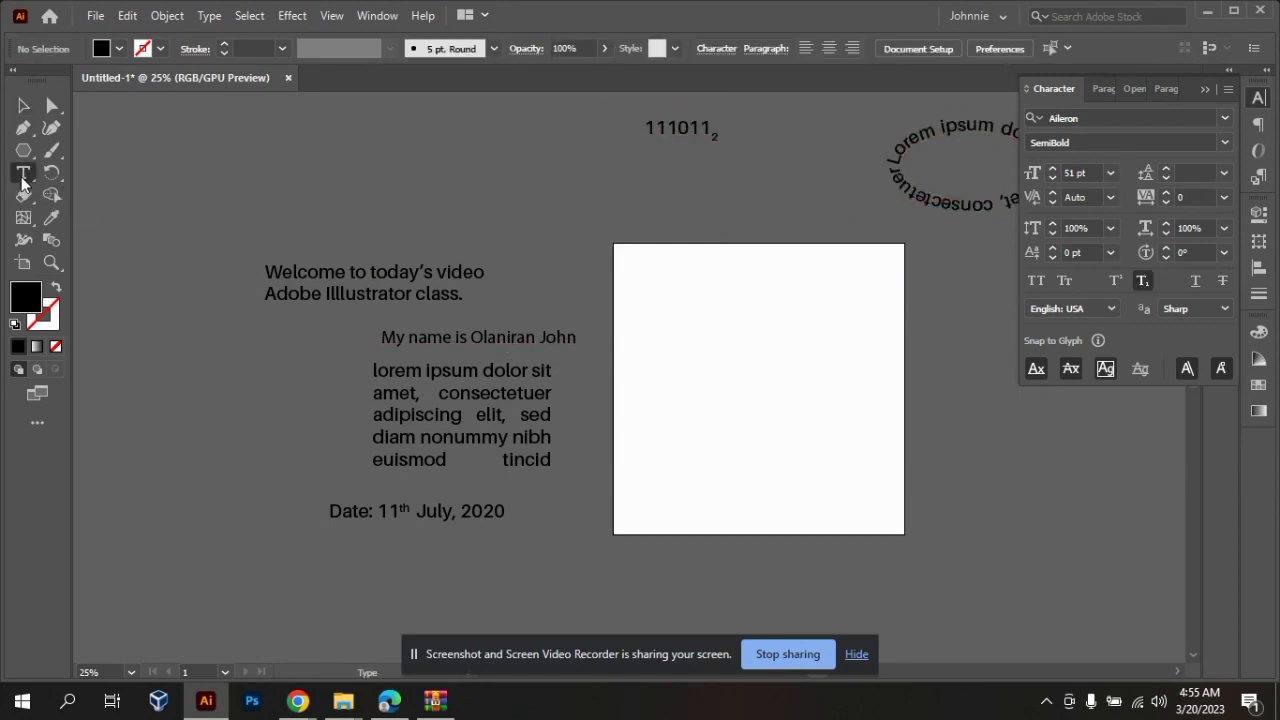
{"action": "left_click", "coordinate": [716, 380]}
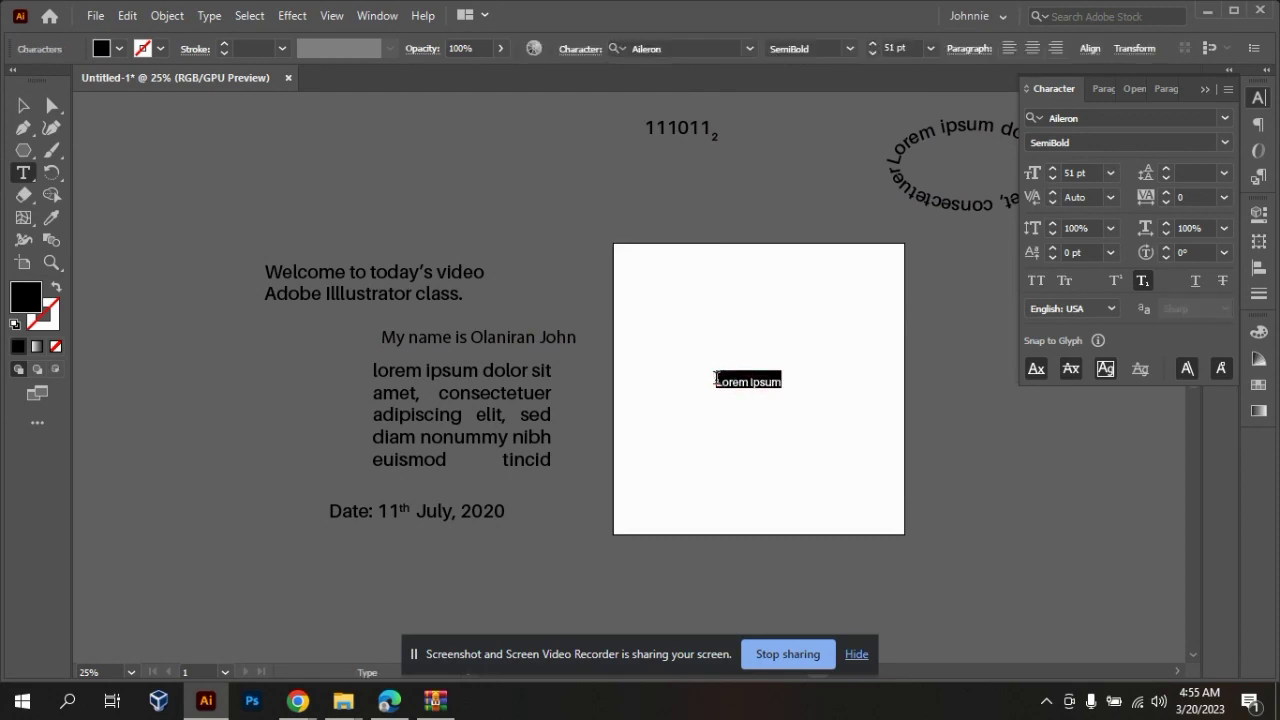
{"action": "left_click", "coordinate": [1143, 281]}
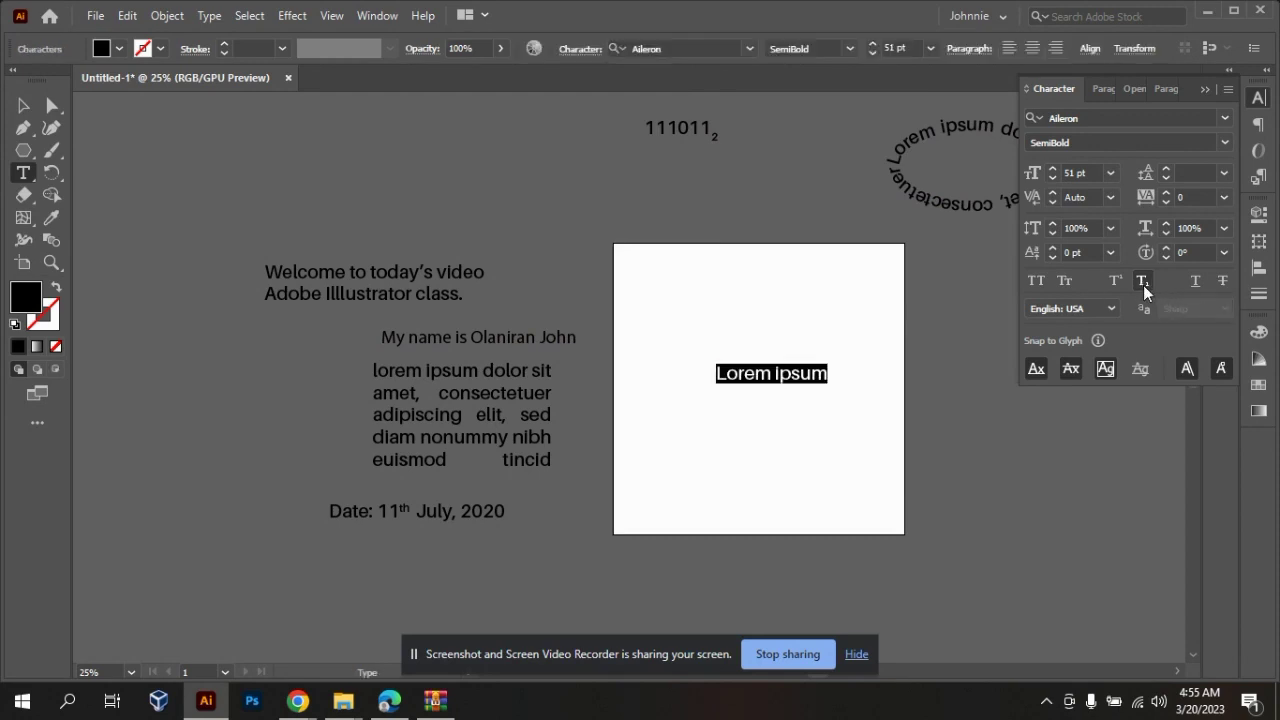
{"action": "left_click", "coordinate": [782, 373]}
{"action": "type", "text": "Johnnie"}
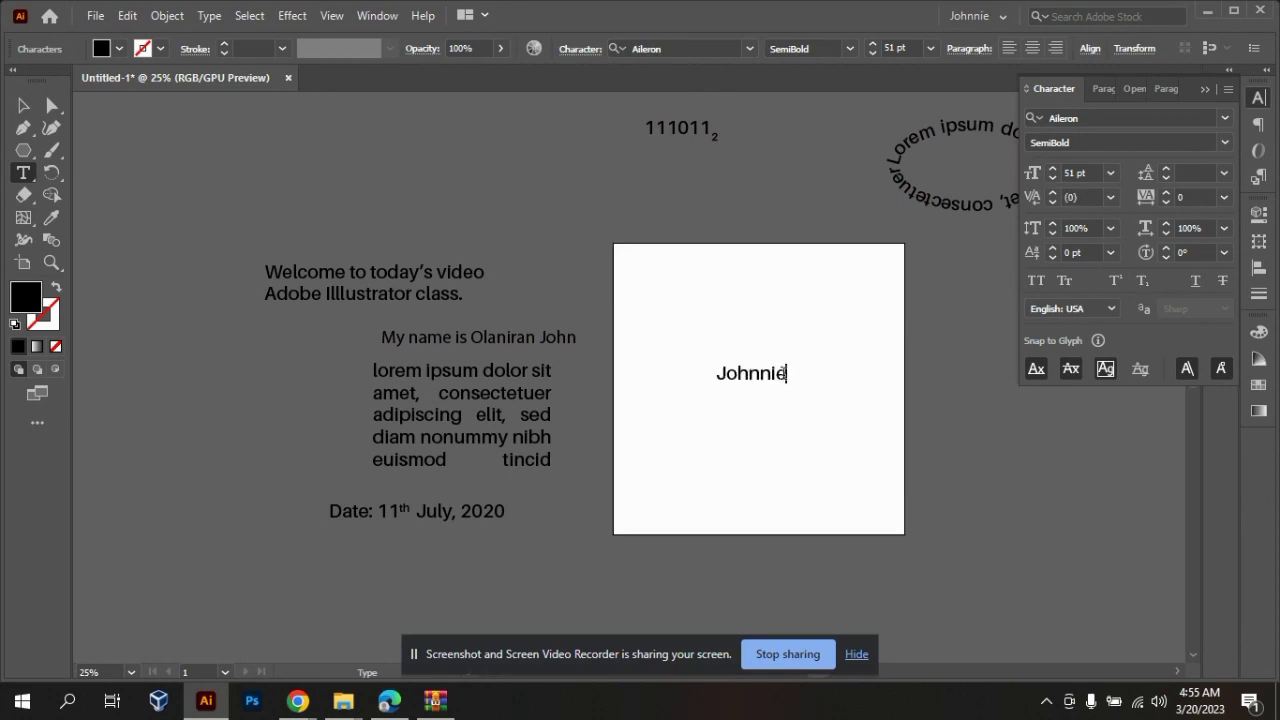
{"action": "double_click", "coordinate": [781, 373]}
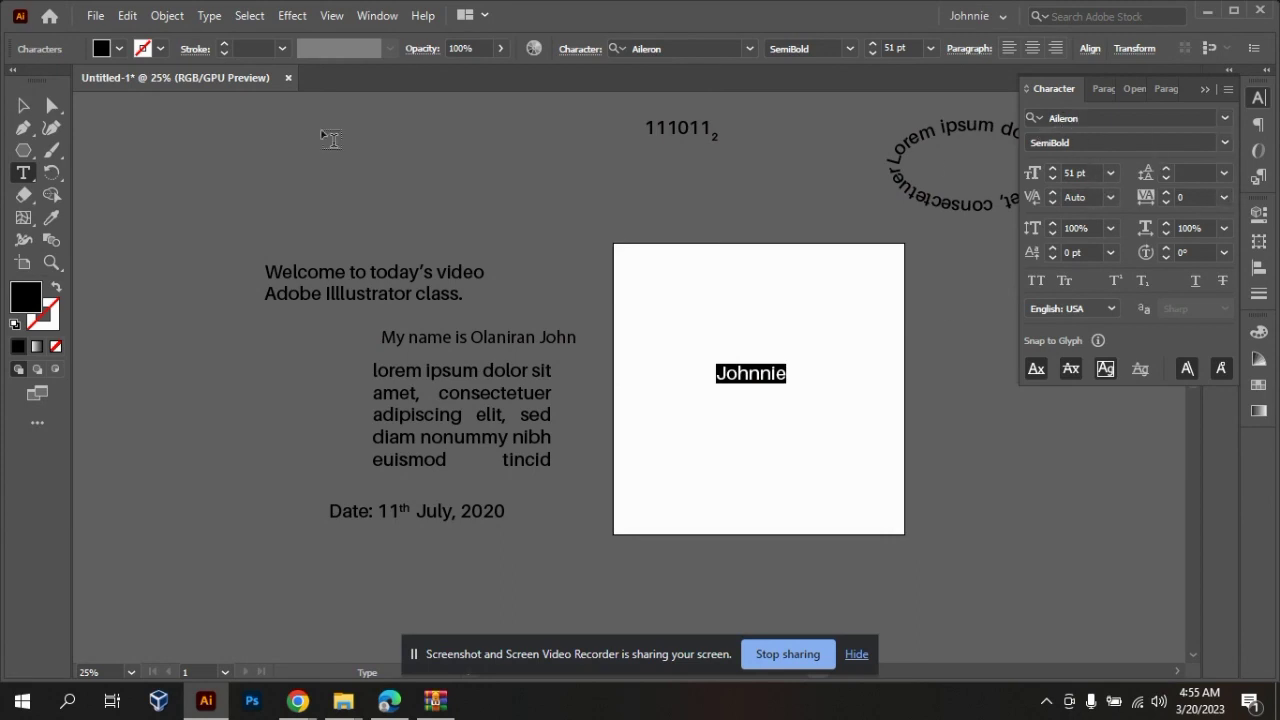
- Scale the name text up to about 133.5 pt, move it up and left on the artboard, and deselect it
{"action": "left_click", "coordinate": [23, 105]}
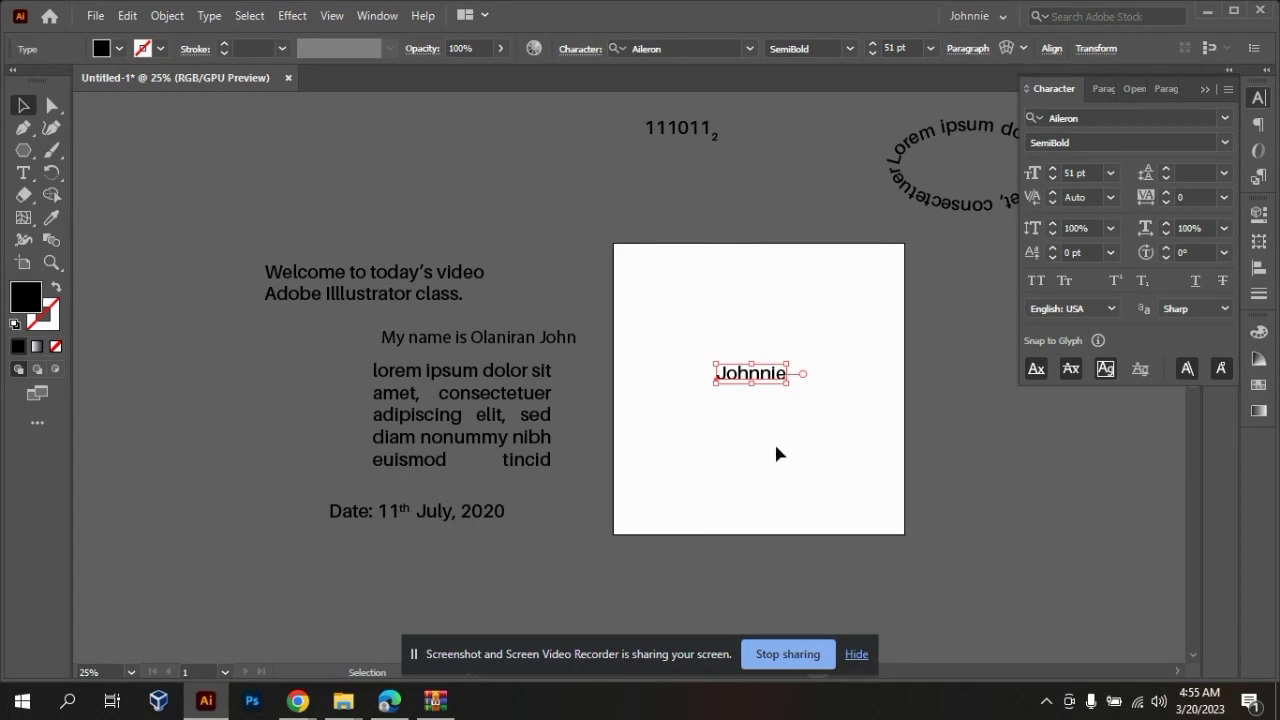
{"action": "left_click_drag", "start_coordinate": [787, 386], "coordinate": [878, 423]}
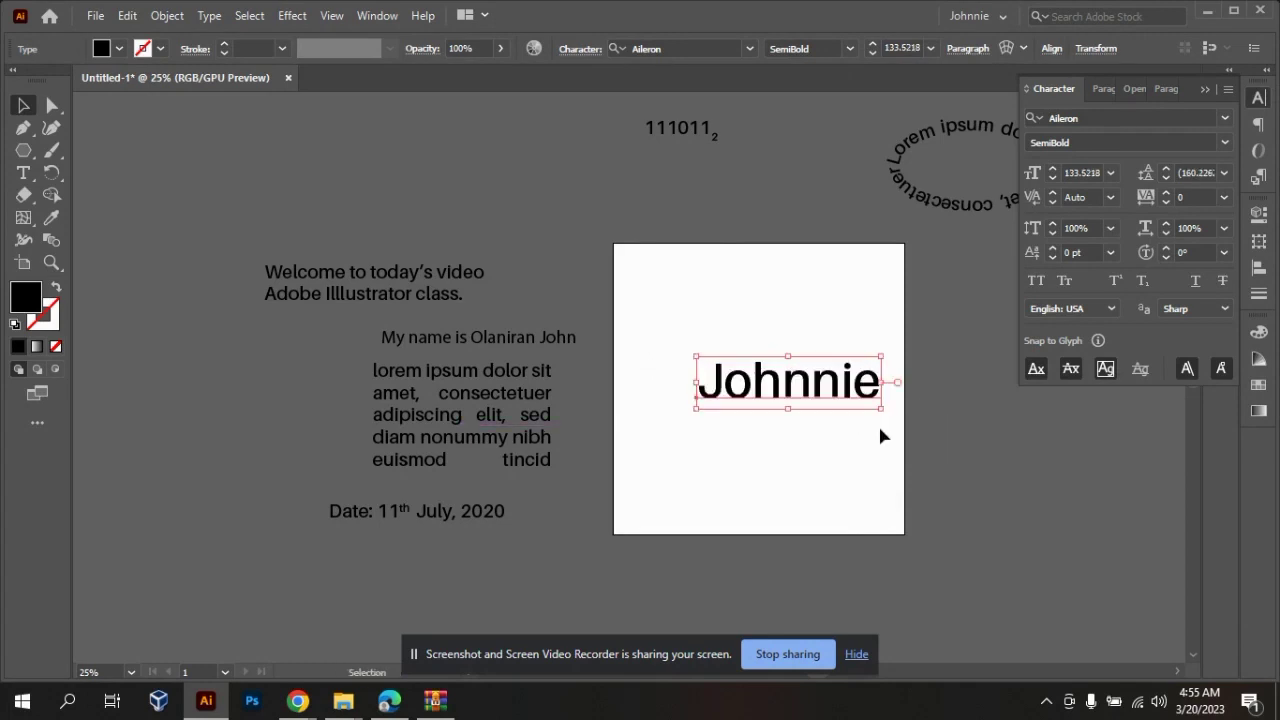
{"action": "left_click_drag", "start_coordinate": [795, 378], "coordinate": [781, 360]}
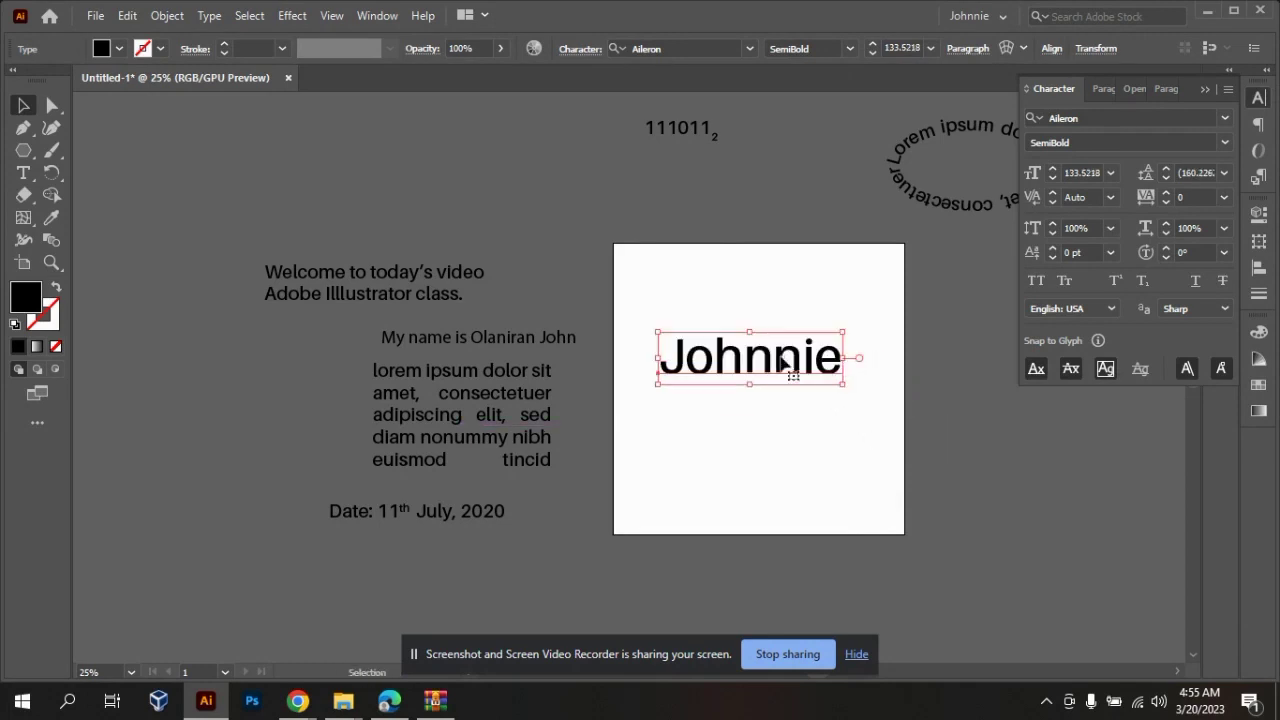
{"action": "left_click", "coordinate": [919, 402]}
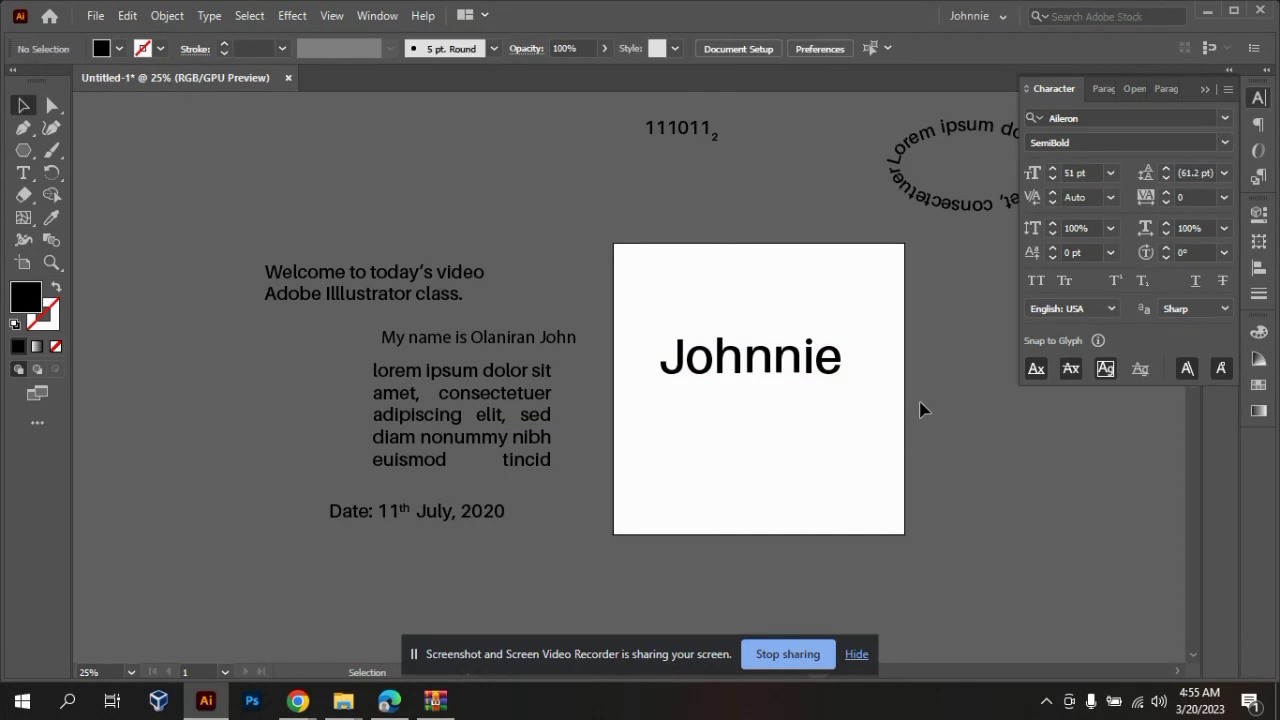
- Convert the enlarged name text to outlines and deselect it
{"action": "left_click", "coordinate": [770, 369]}
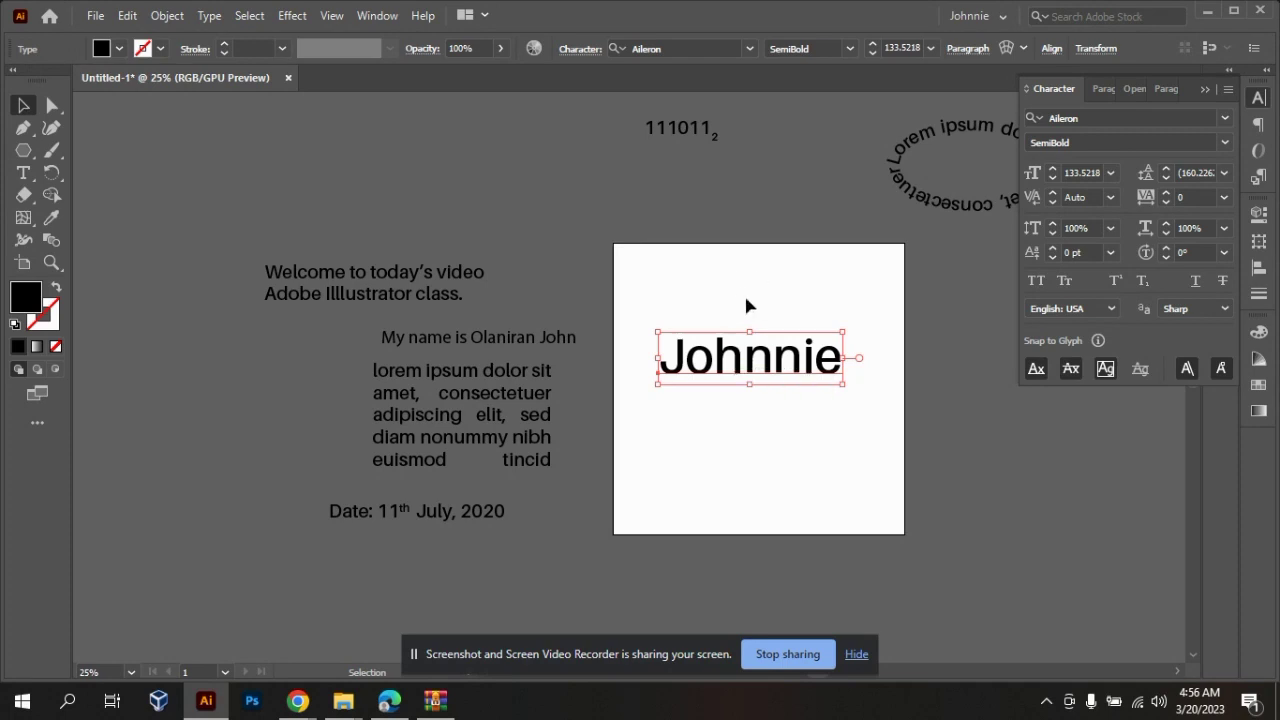
{"action": "right_click", "coordinate": [797, 369]}
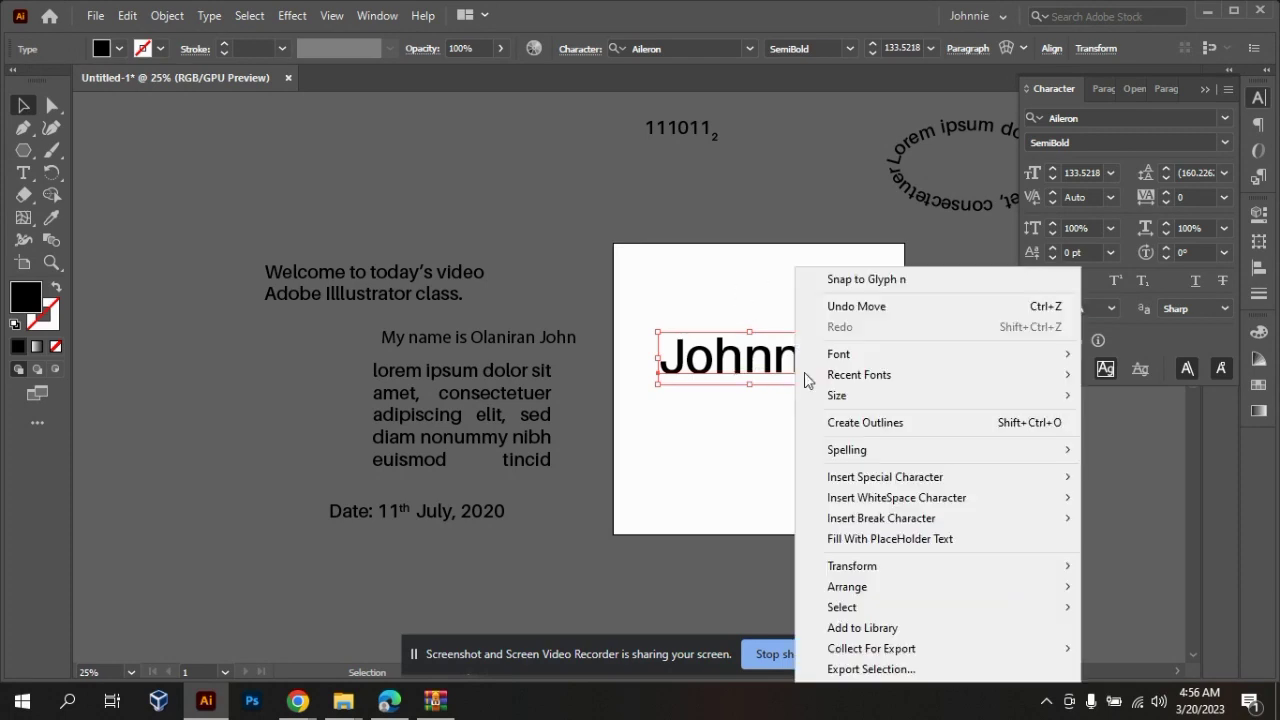
{"action": "left_click", "coordinate": [921, 428]}
{"action": "left_click", "coordinate": [835, 412]}
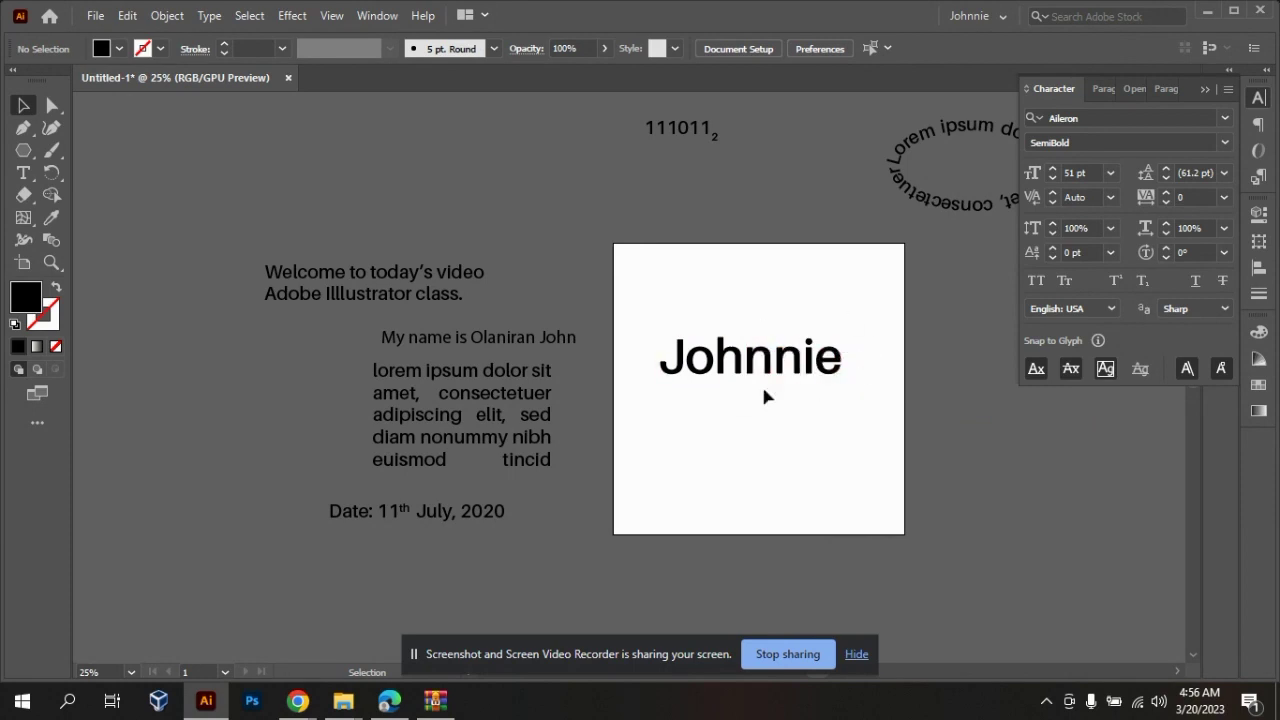
- Ungroup the outlined name into separate letter shapes and deselect them
{"action": "left_click", "coordinate": [830, 356]}
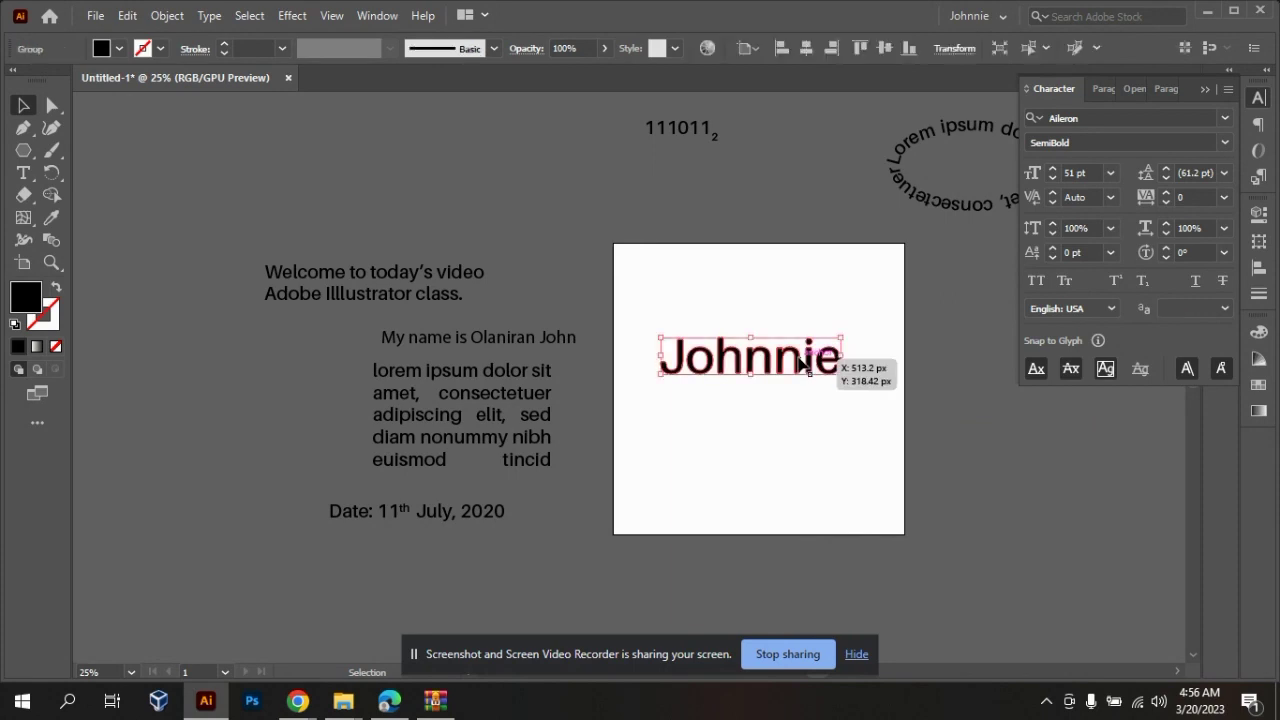
{"action": "right_click", "coordinate": [840, 343]}
{"action": "left_click", "coordinate": [894, 188]}
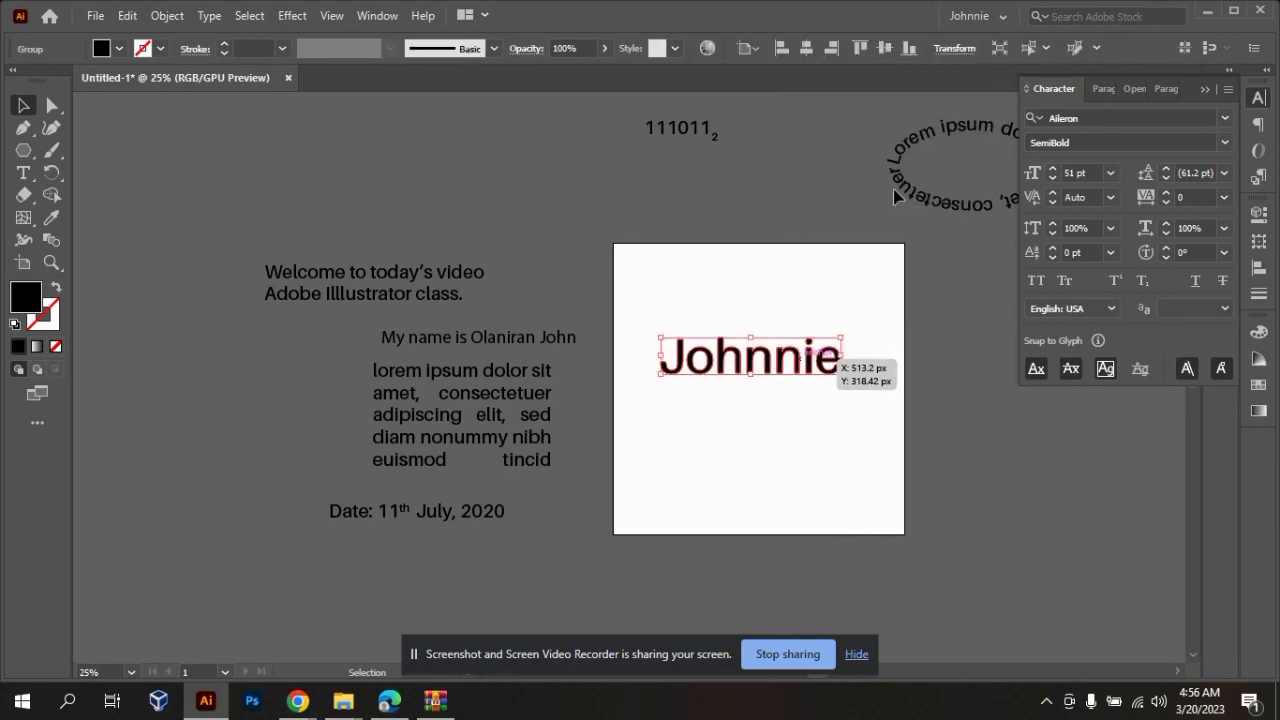
{"action": "left_click", "coordinate": [895, 398]}
- Release the compound path of the last letter "e" so its counter is filled, and deselect it
{"action": "left_click", "coordinate": [837, 365]}
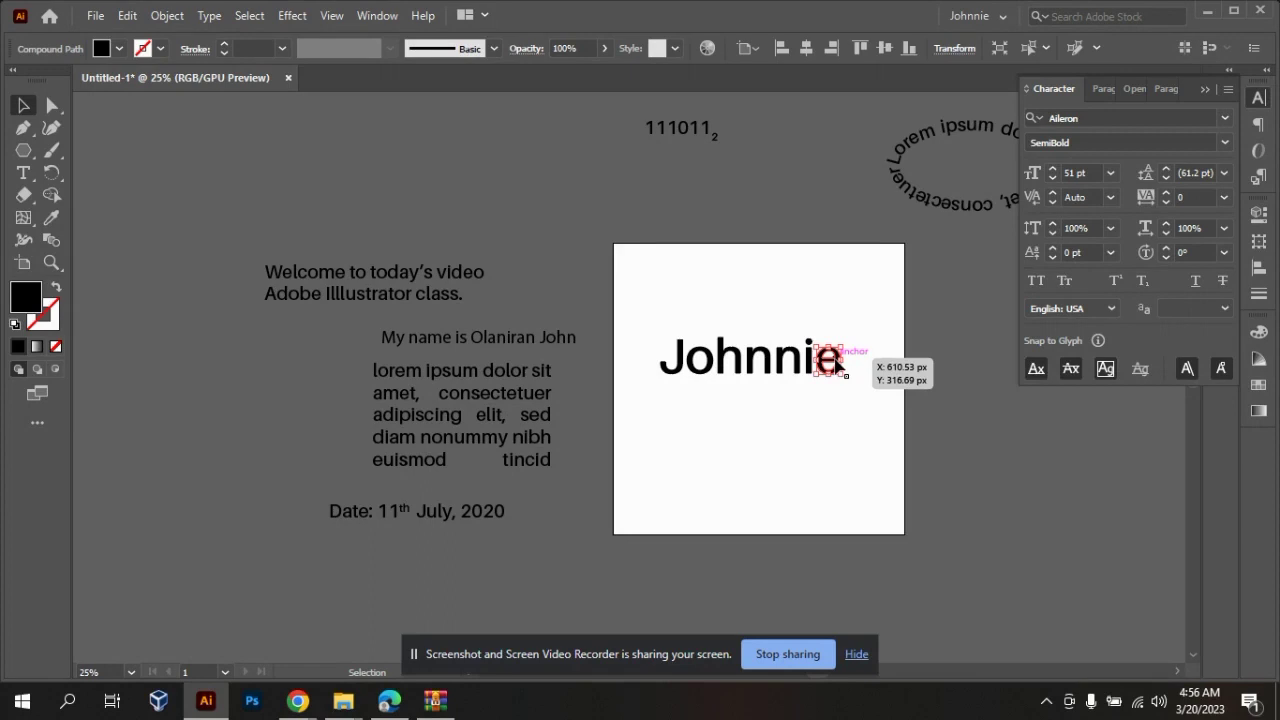
{"action": "right_click", "coordinate": [837, 364]}
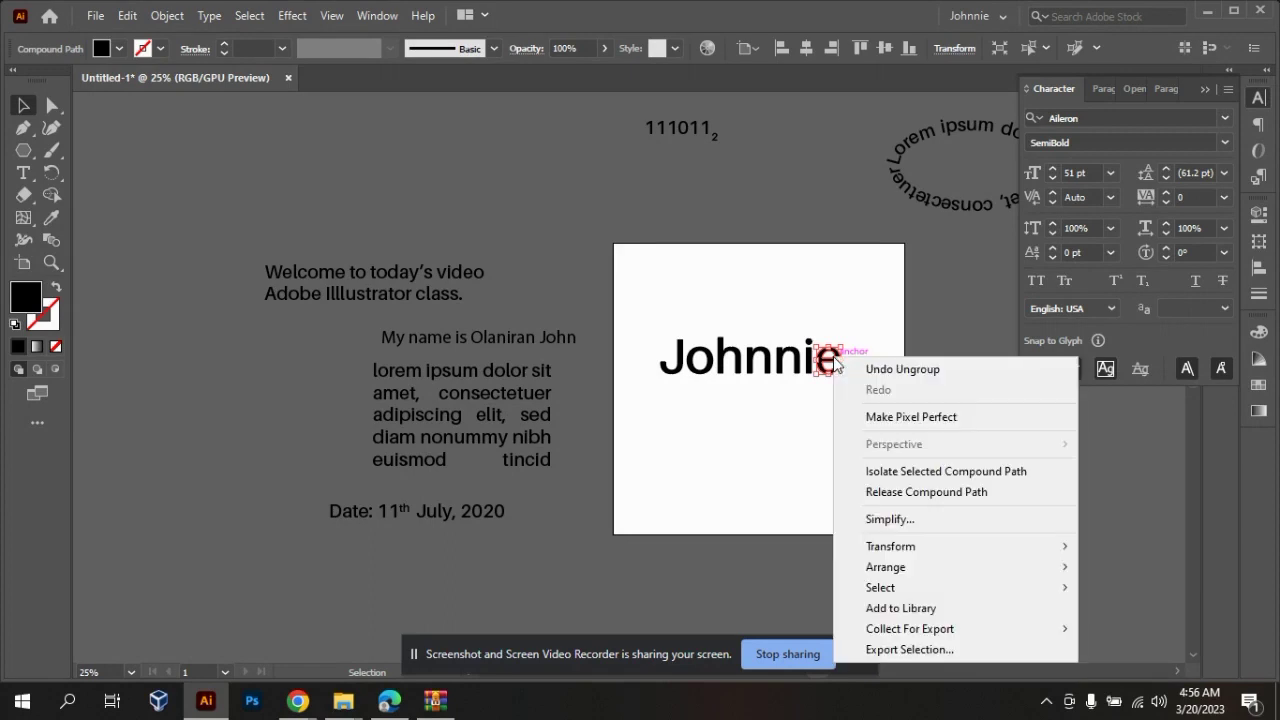
{"action": "left_click", "coordinate": [896, 492]}
{"action": "left_click", "coordinate": [875, 397]}
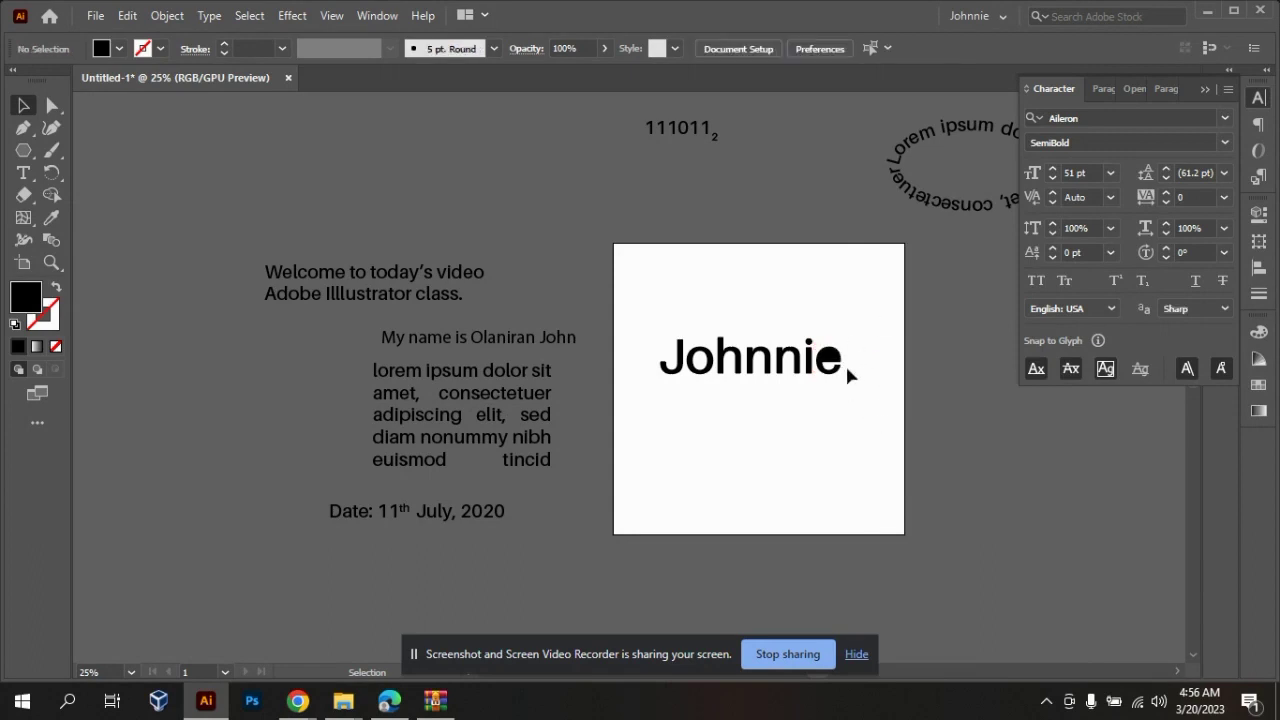
- Release the compound path of the letter "o" so it becomes a solid circle, and deselect it
{"action": "left_click", "coordinate": [700, 368]}
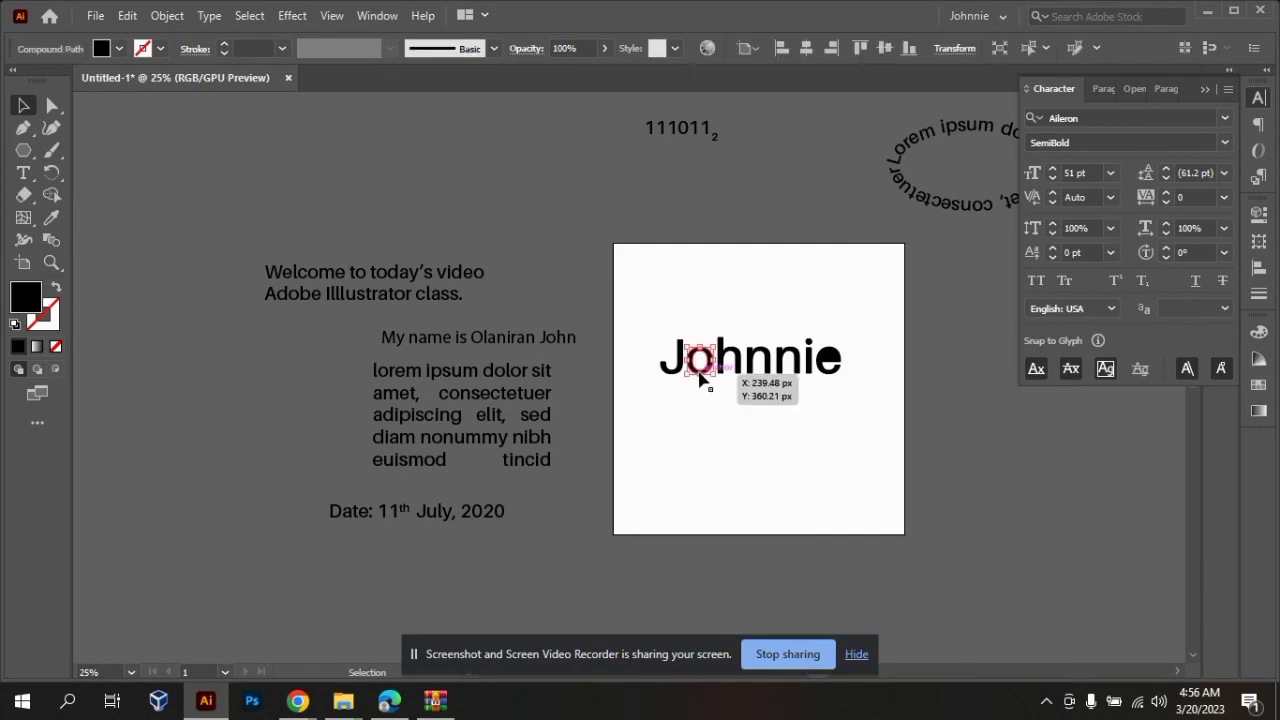
{"action": "right_click", "coordinate": [699, 370]}
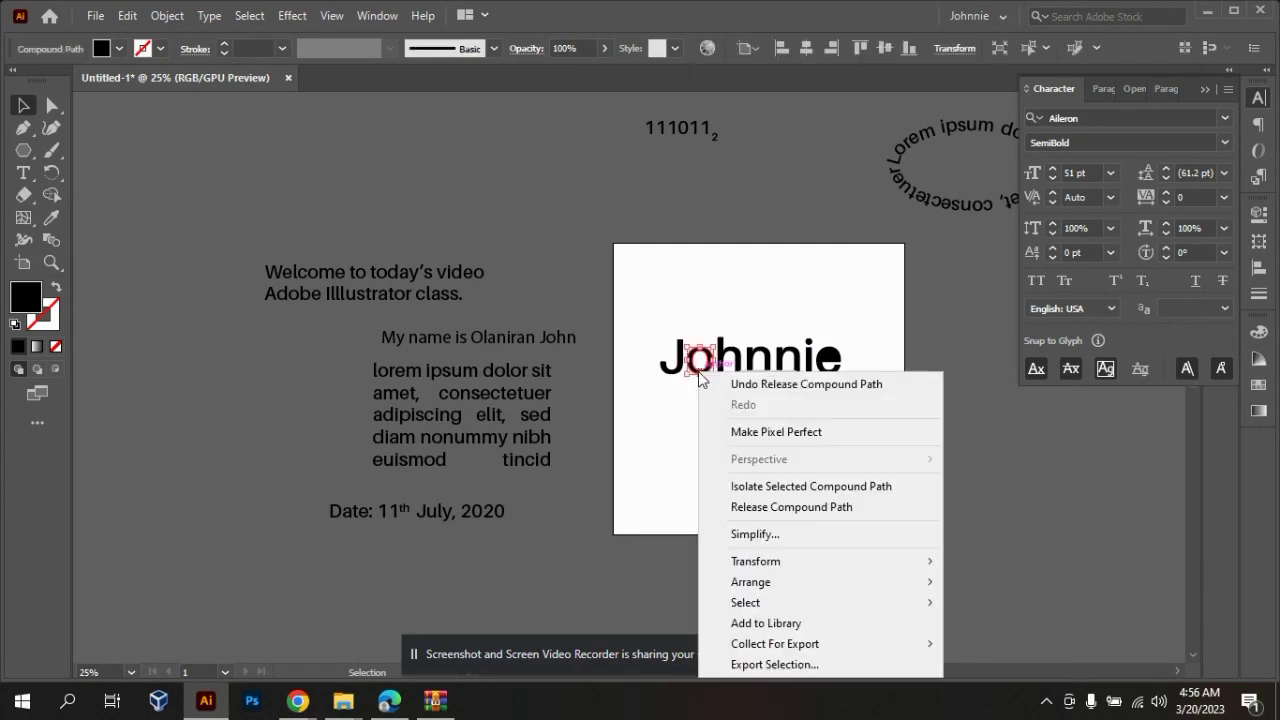
{"action": "left_click", "coordinate": [842, 510]}
{"action": "left_click", "coordinate": [803, 450]}
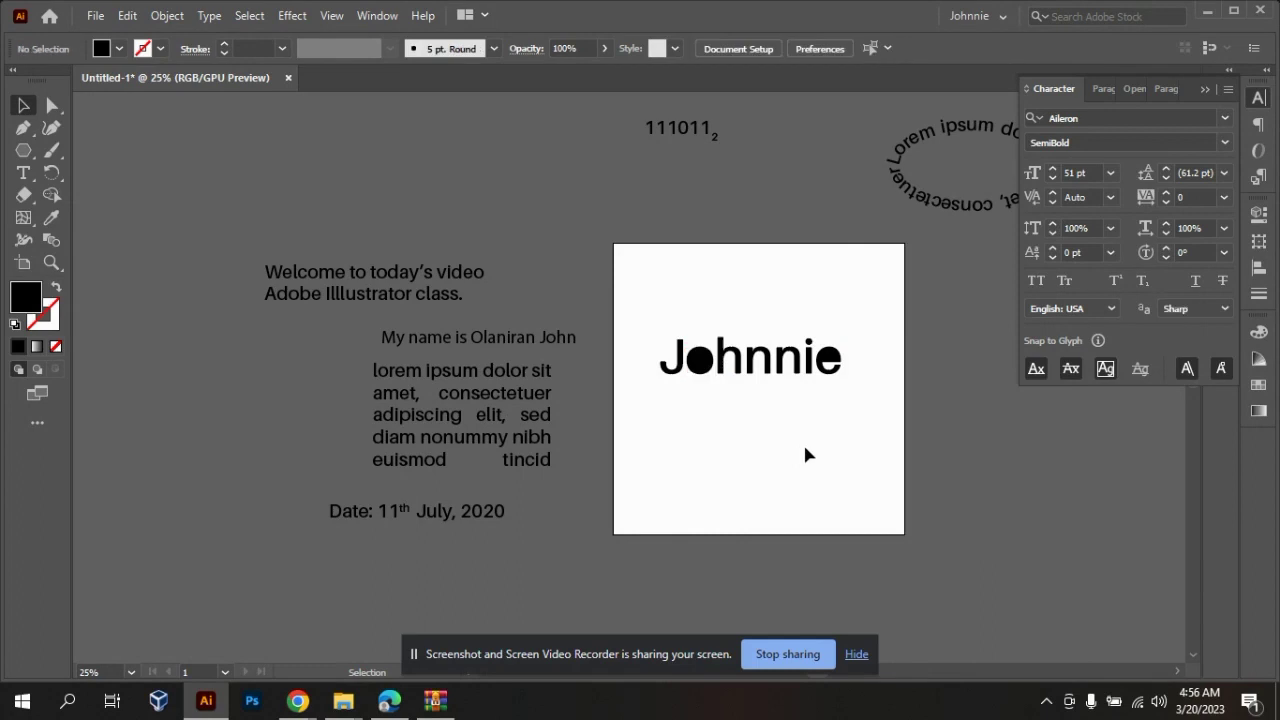
{"action": "key", "text": "ctrl+="}
{"action": "key", "text": "ctrl+="}
{"action": "key", "text": "ctrl+minus"}
{"action": "key", "text": "ctrl+="}
{"action": "key", "text": "ctrl+minus"}
{"action": "key", "text": "ctrl+minus"}
{"action": "key", "text": "ctrl+="}
{"action": "key", "text": "ctrl+="}
{"action": "key", "text": "ctrl+="}
{"action": "key", "text": "ctrl+minus"}
{"action": "key", "text": "ctrl+minus"}
{"action": "key", "text": "ctrl+minus"}
- Draw a small star on the artboard with the Star tool and place it centred over the solid "o"
{"action": "key", "text": "ctrl+="}
{"action": "key", "text": "ctrl+="}
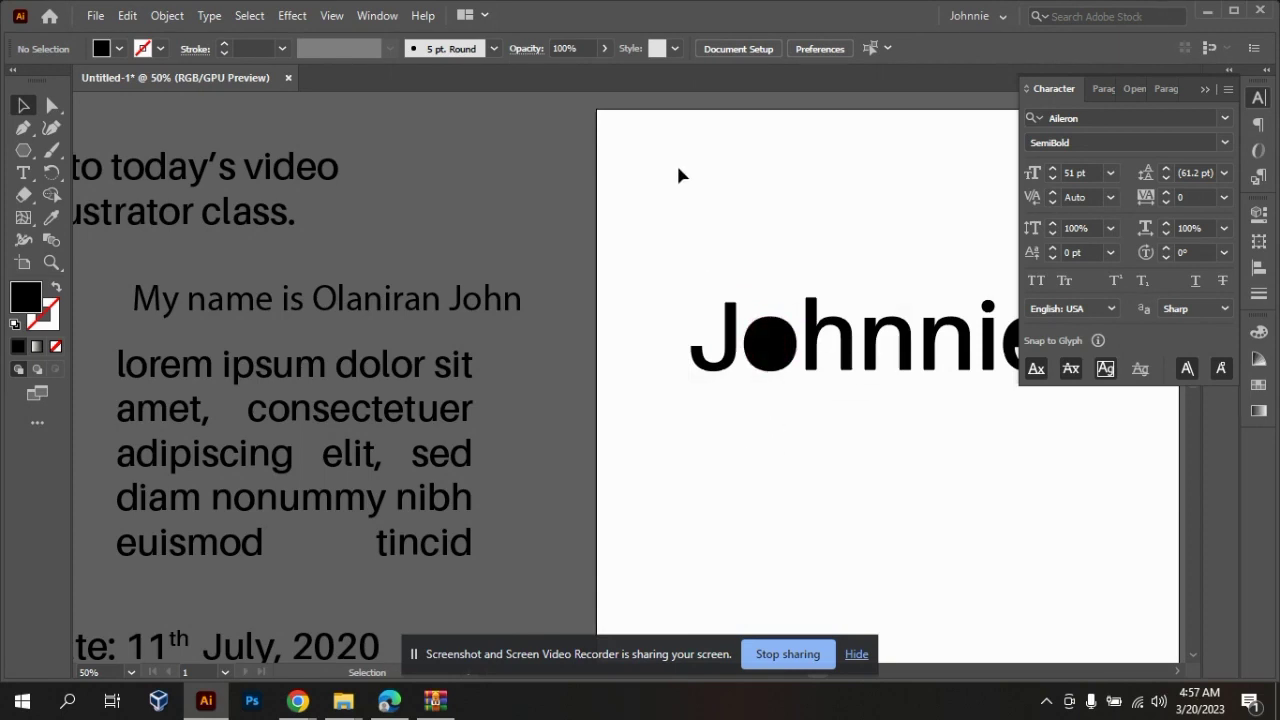
{"action": "left_click", "coordinate": [25, 152]}
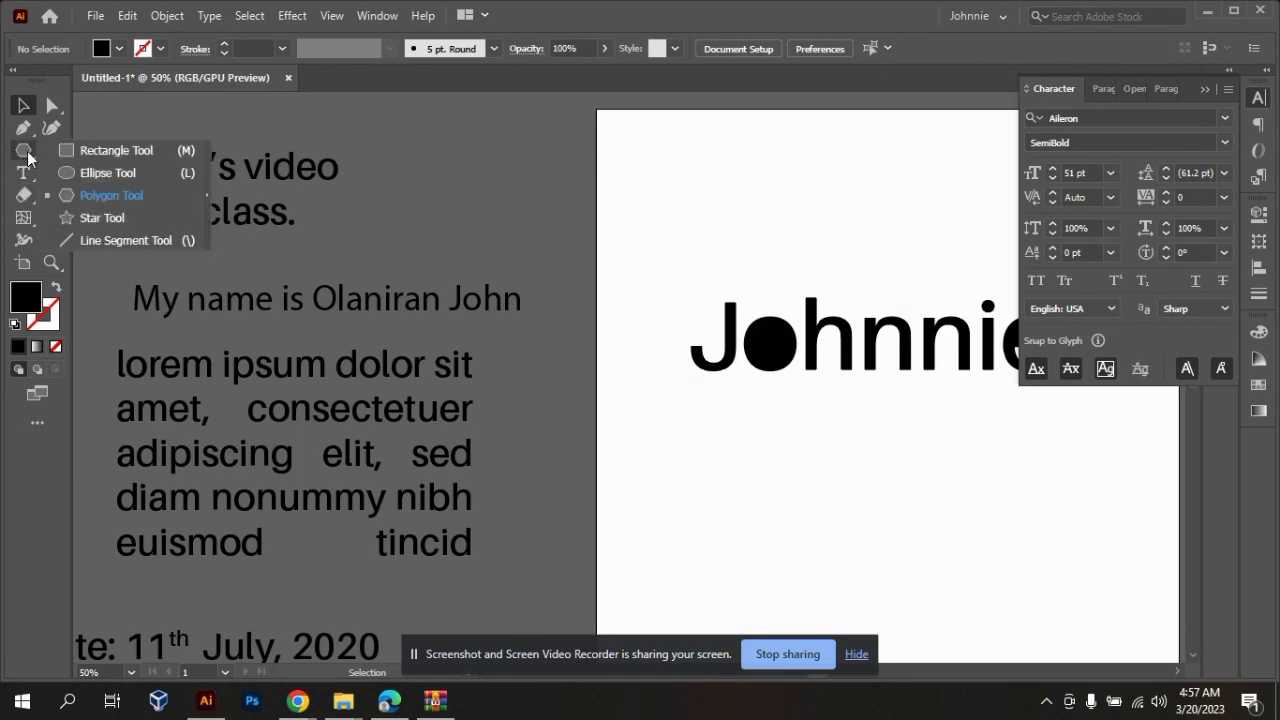
{"action": "left_click", "coordinate": [79, 219]}
{"action": "left_click_drag", "start_coordinate": [668, 192], "coordinate": [679, 222]}
{"action": "left_click", "coordinate": [23, 105]}
{"action": "left_click_drag", "start_coordinate": [668, 166], "coordinate": [783, 357]}
{"action": "left_click", "coordinate": [698, 232]}
{"action": "left_click_drag", "start_coordinate": [786, 412], "coordinate": [770, 336]}
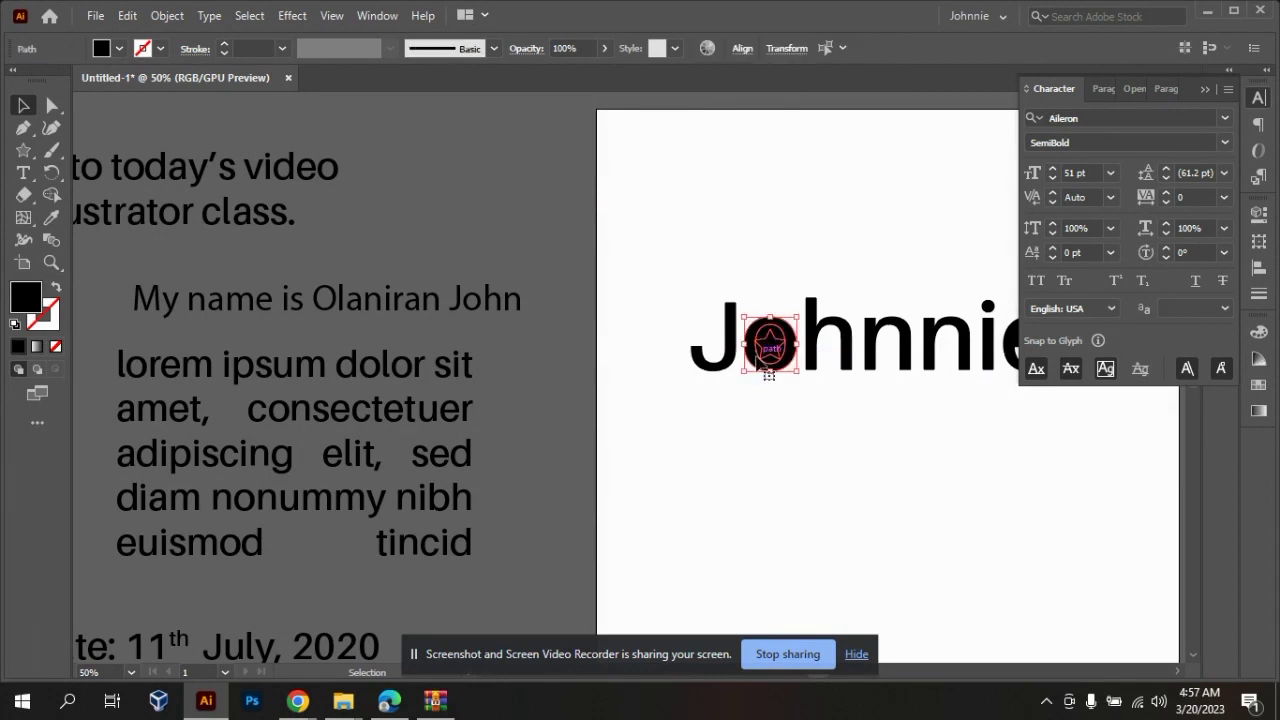
- Cut the star shape out of the solid "o" with the Shape Builder tool and deselect the result
{"action": "key", "text": "shift+m"}
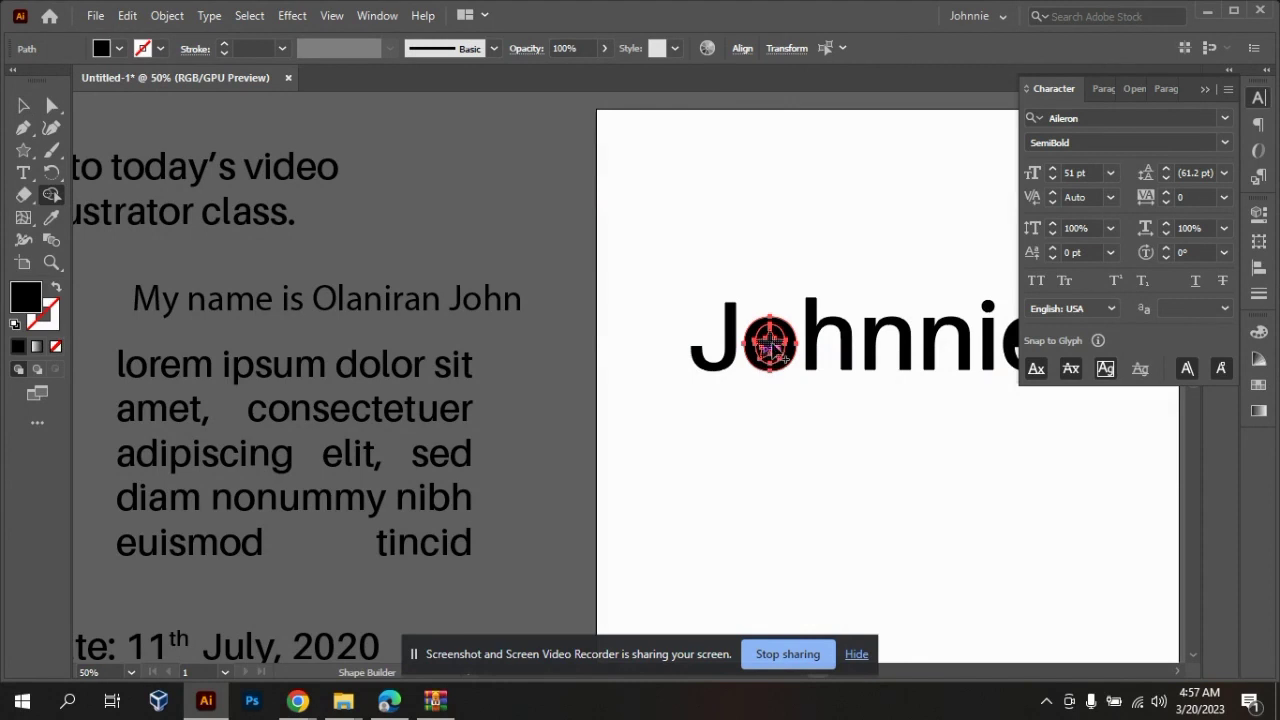
{"action": "left_click", "coordinate": [770, 346]}
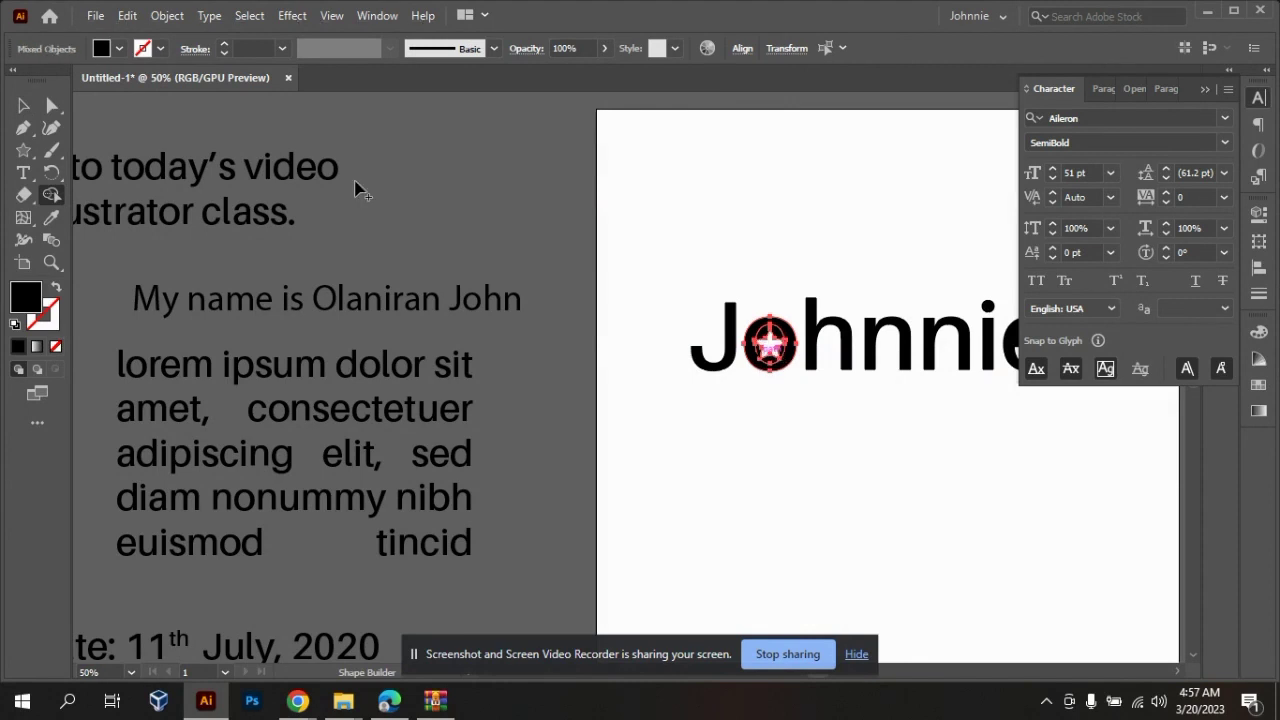
{"action": "left_click", "coordinate": [22, 105]}
{"action": "left_click", "coordinate": [812, 403]}
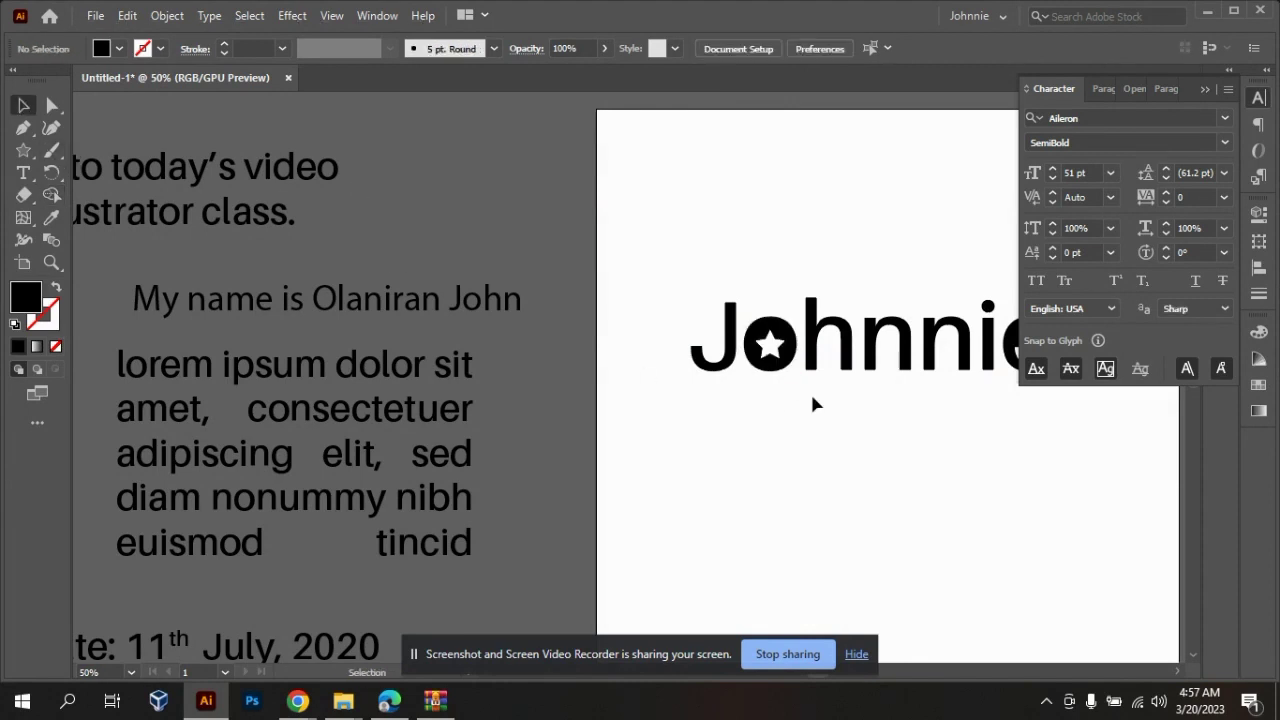
{"action": "key", "text": "ctrl+minus"}
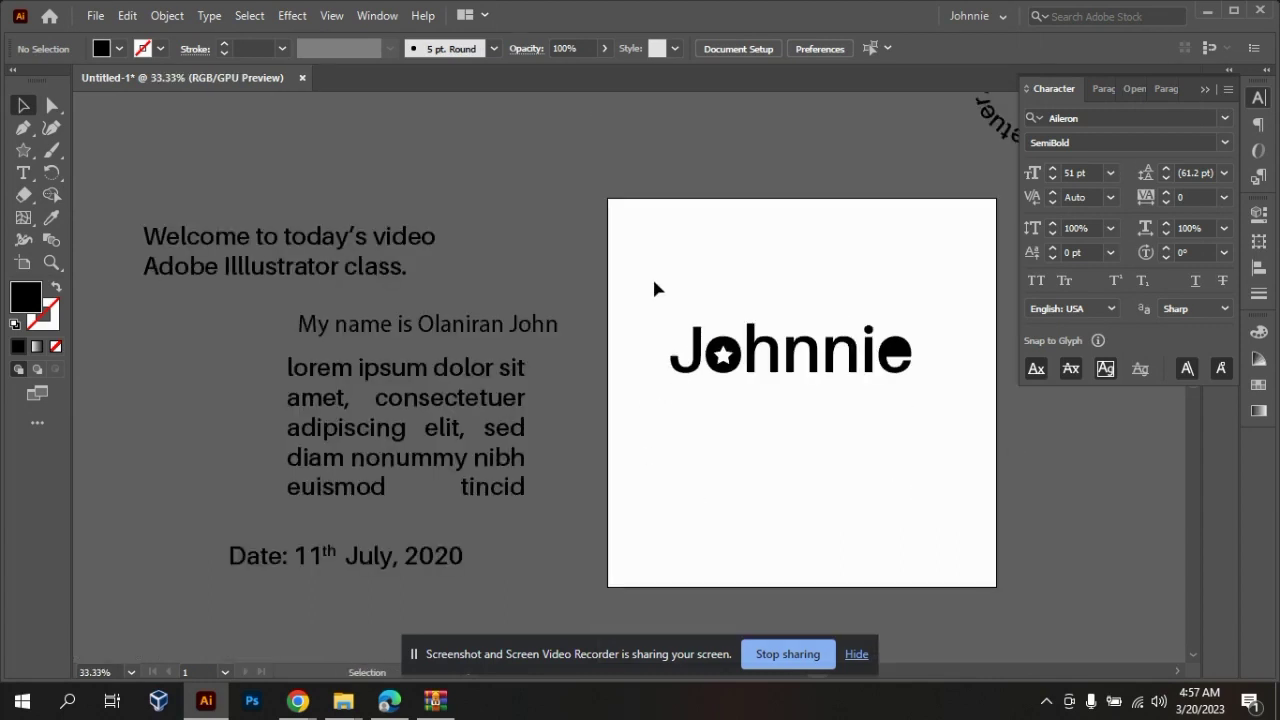
{"action": "left_click_drag", "start_coordinate": [653, 281], "coordinate": [1018, 397]}
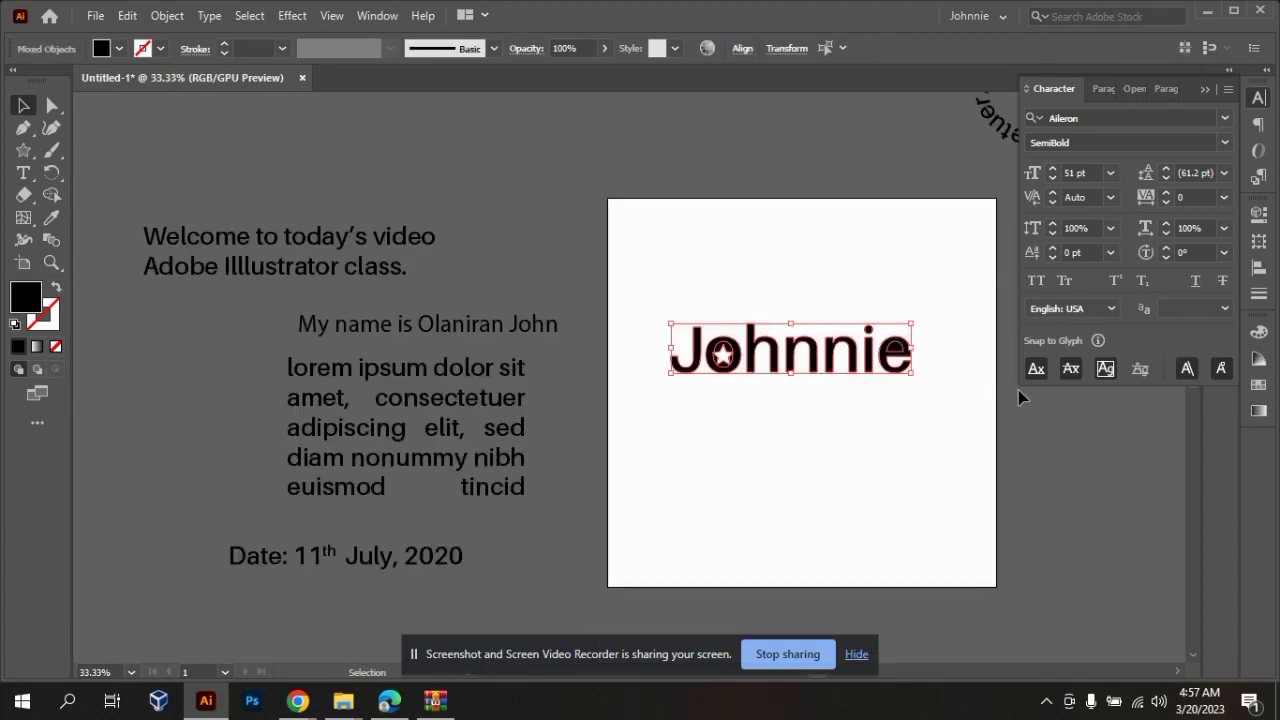
{"action": "left_click", "coordinate": [958, 427]}
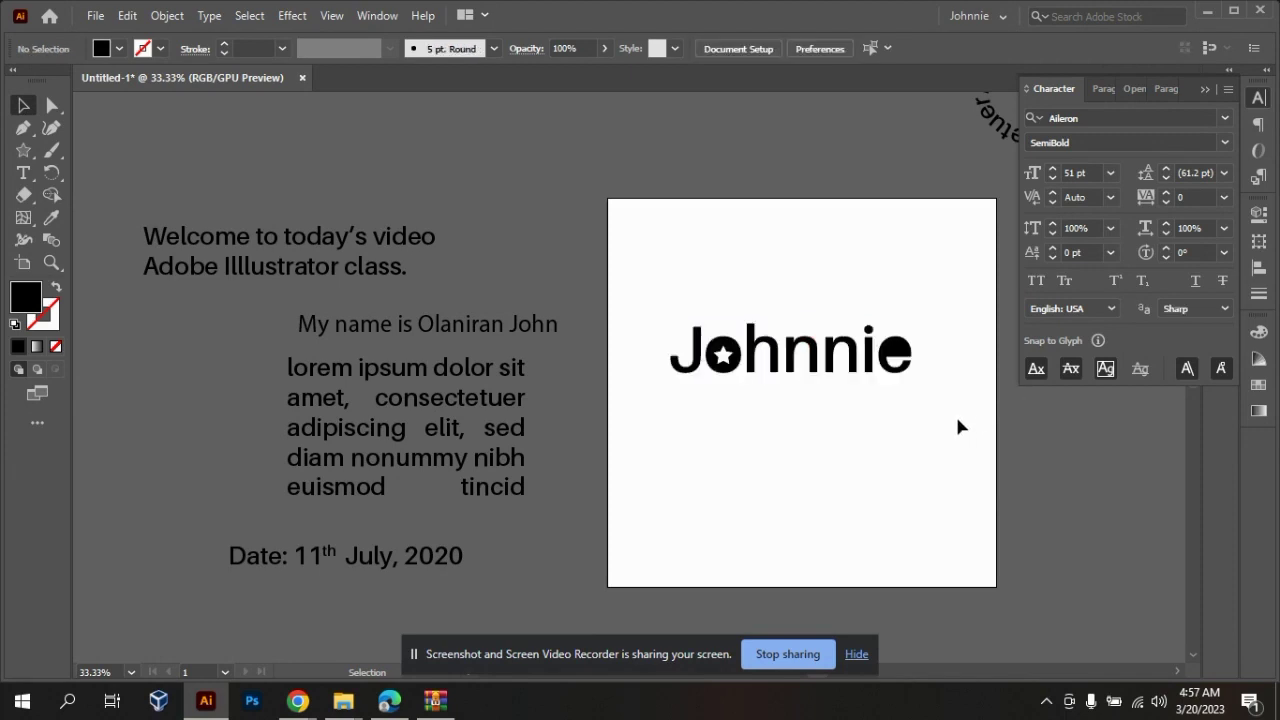
- Reshape the first "n" of the outlined name with the Curvature tool, pulling the base of its right leg downward and outward
{"action": "scroll", "coordinate": [846, 419], "scroll_direction": "left", "scroll_amount": 1}
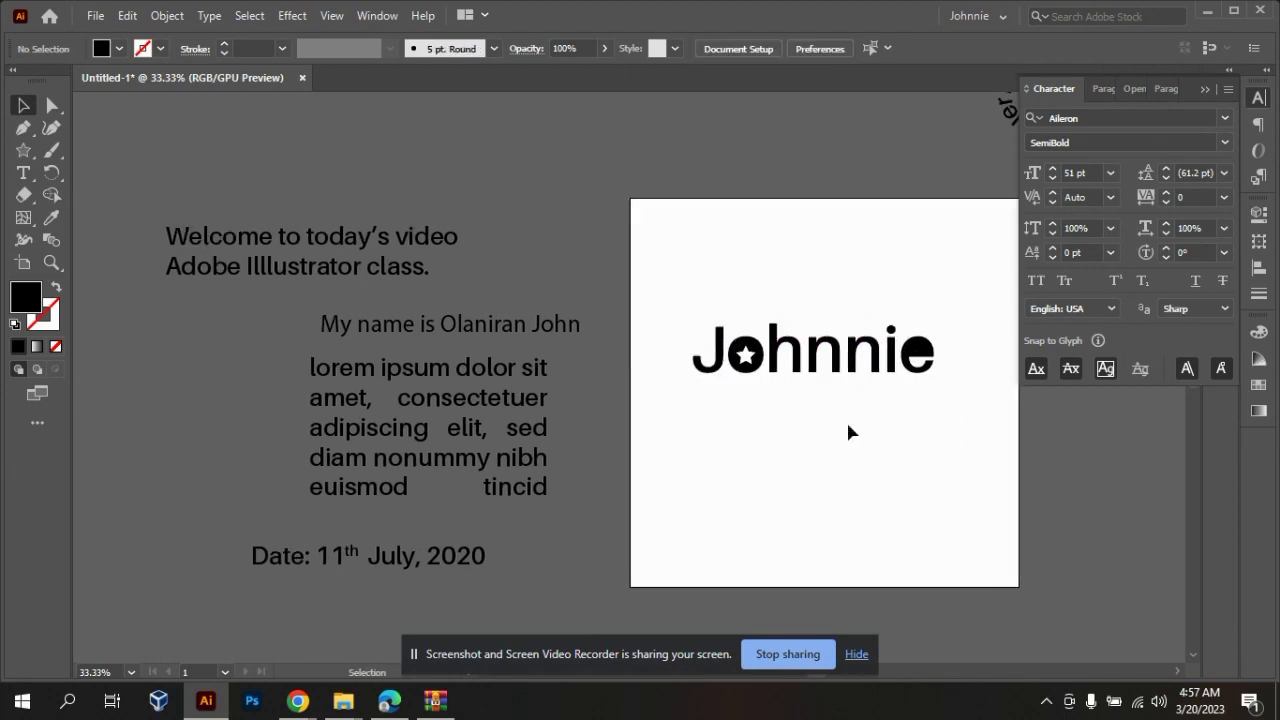
{"action": "left_click", "coordinate": [829, 347]}
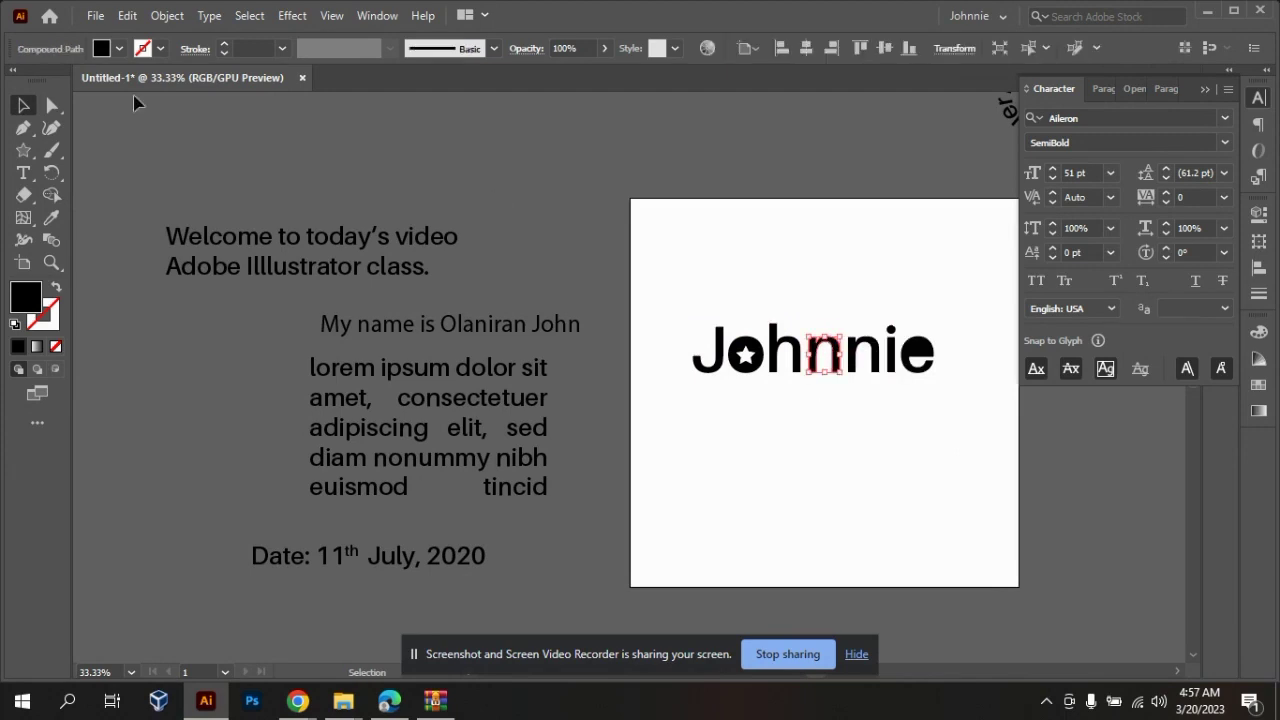
{"action": "left_click", "coordinate": [51, 131]}
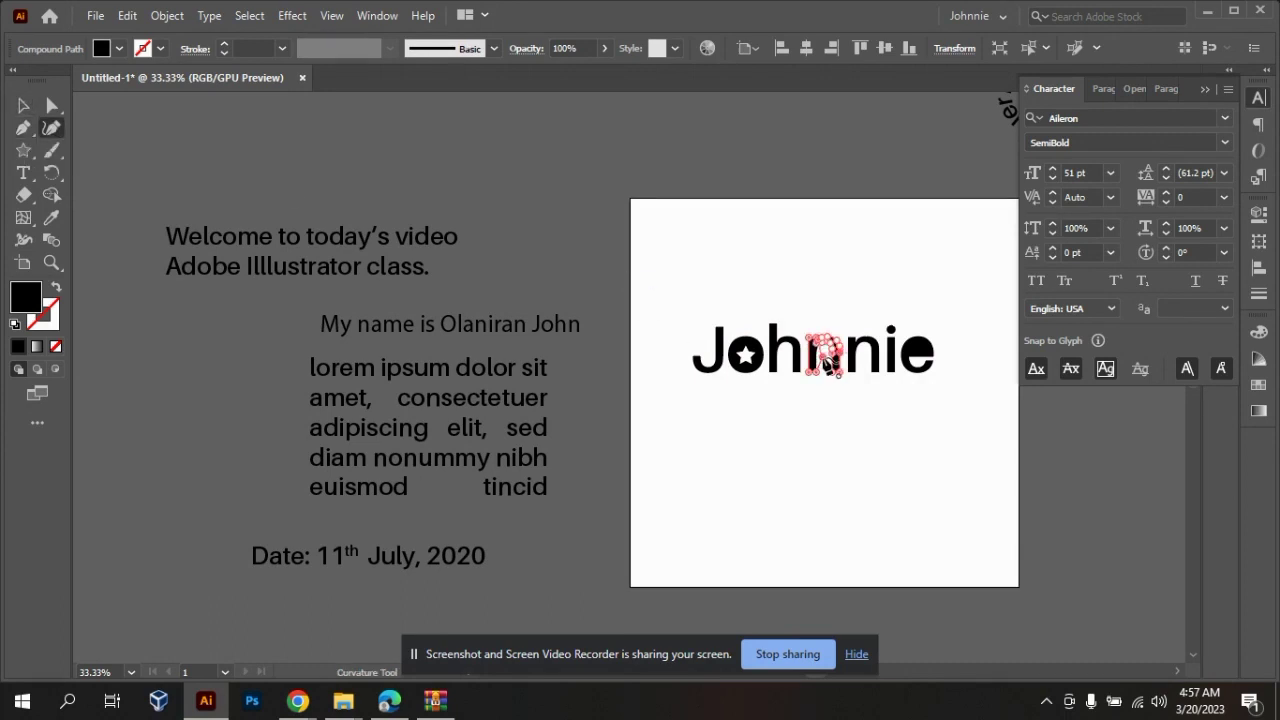
{"action": "left_click_drag", "start_coordinate": [831, 373], "coordinate": [849, 392]}
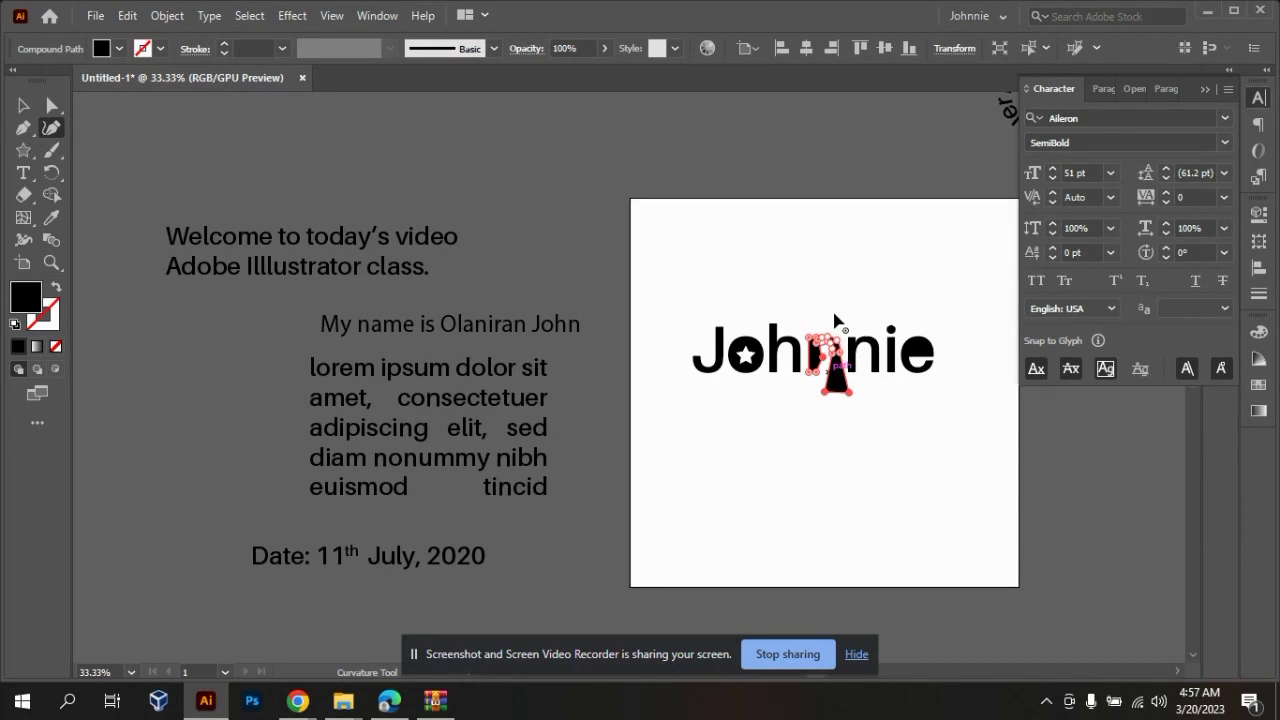
- Move the reshaped "n" up and away from the outlined name, and undo that move
{"action": "left_click", "coordinate": [24, 106]}
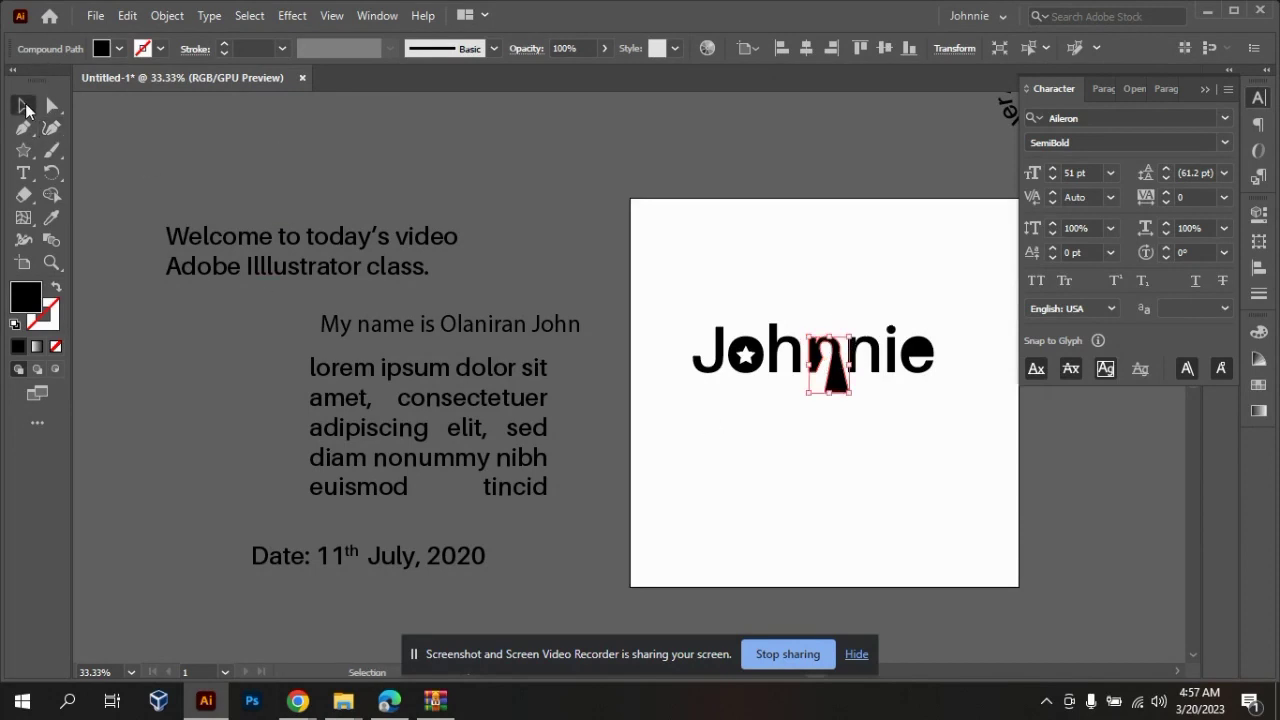
{"action": "left_click", "coordinate": [845, 447]}
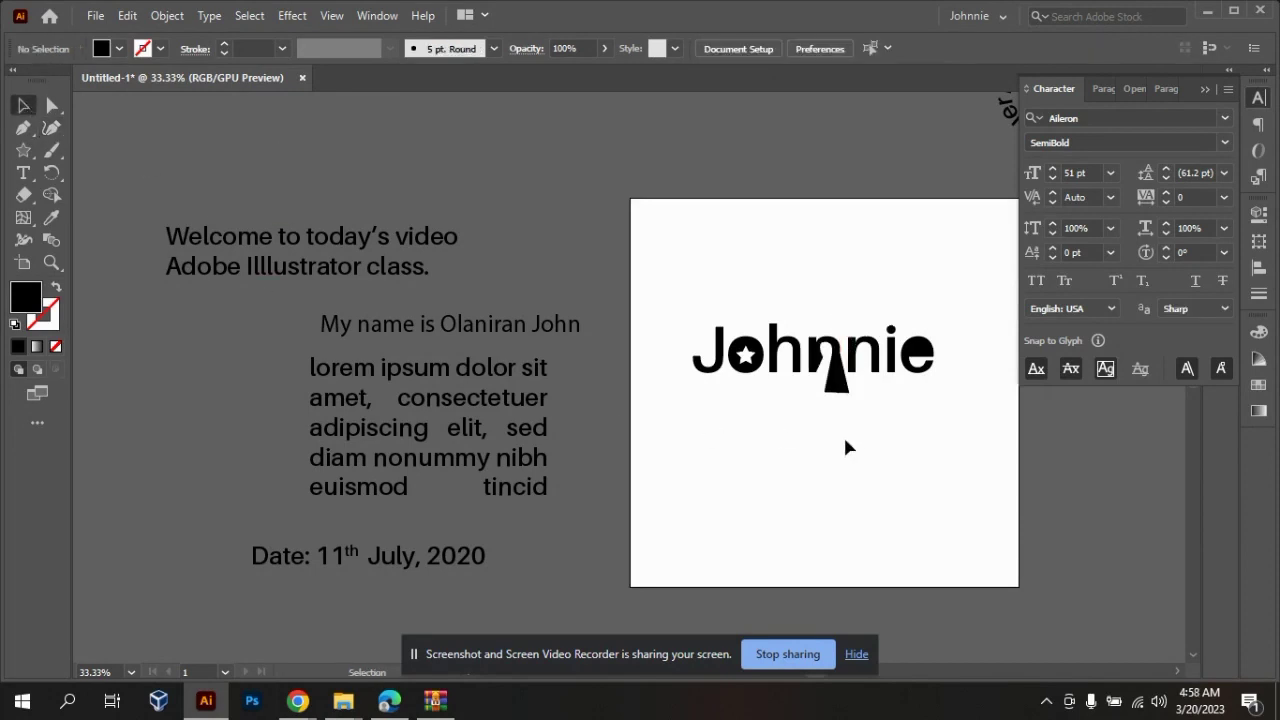
{"action": "left_click_drag", "start_coordinate": [831, 366], "coordinate": [740, 262]}
{"action": "left_click", "coordinate": [868, 245]}
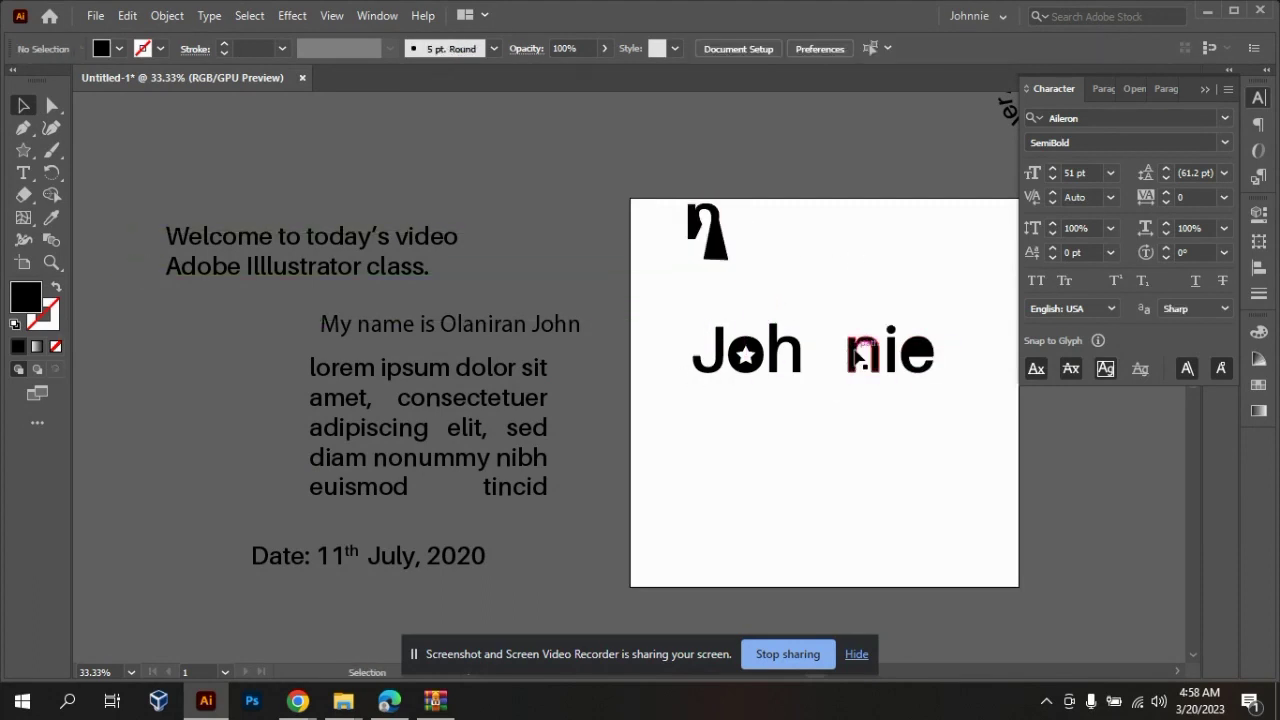
{"action": "key", "text": "ctrl+z"}
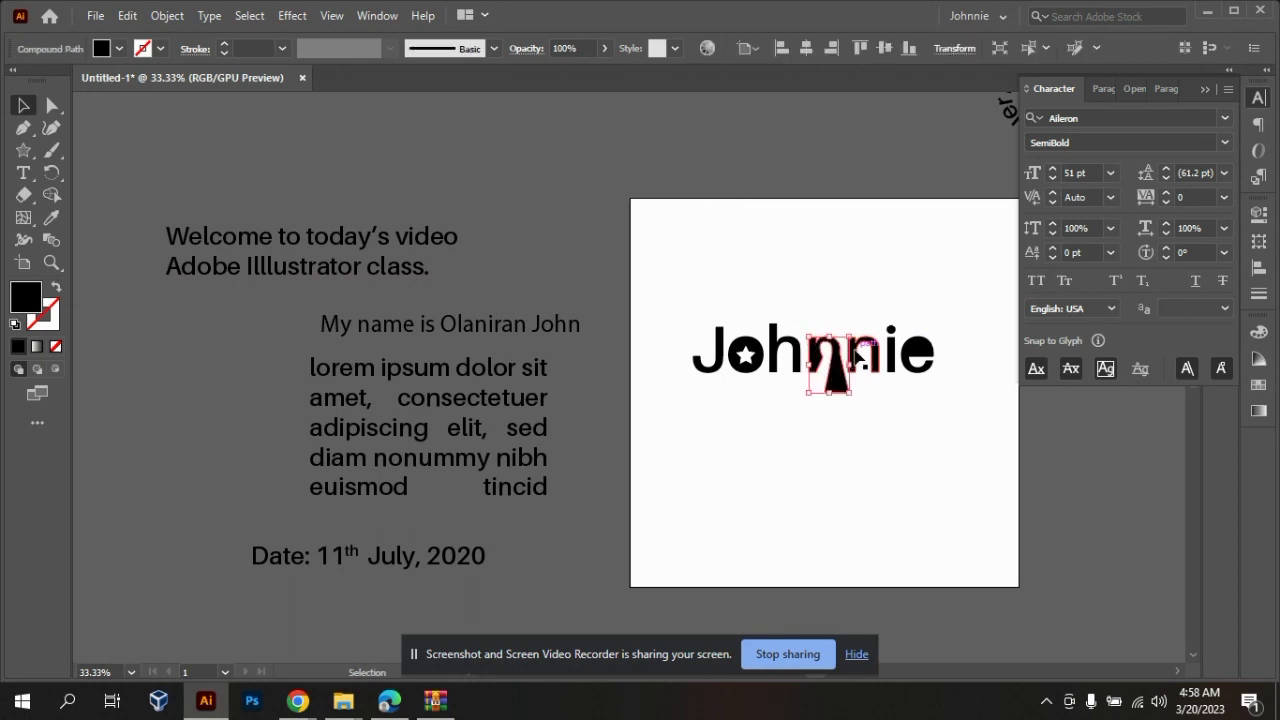
- Move all letters of the customised name together to the empty area above the artboard and deselect them
{"action": "left_click", "coordinate": [783, 500]}
{"action": "left_click_drag", "start_coordinate": [671, 285], "coordinate": [985, 391]}
{"action": "left_click_drag", "start_coordinate": [913, 357], "coordinate": [846, 150]}
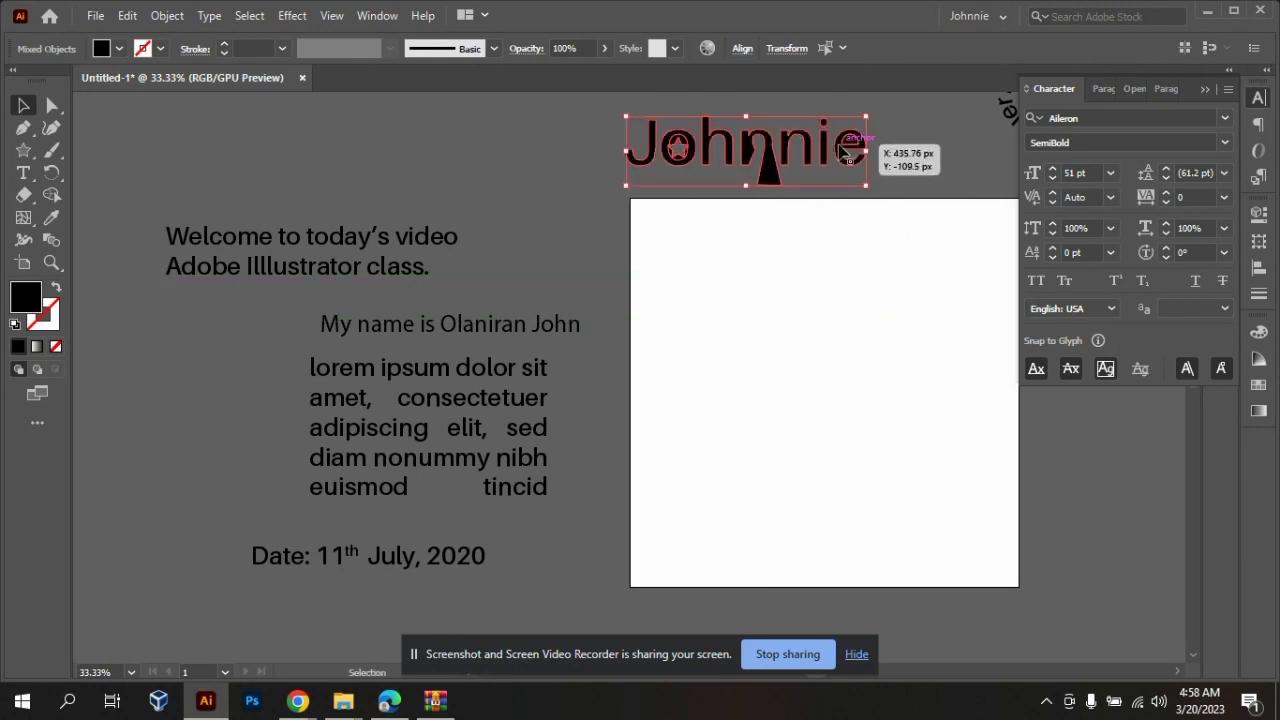
{"action": "left_click", "coordinate": [823, 343]}
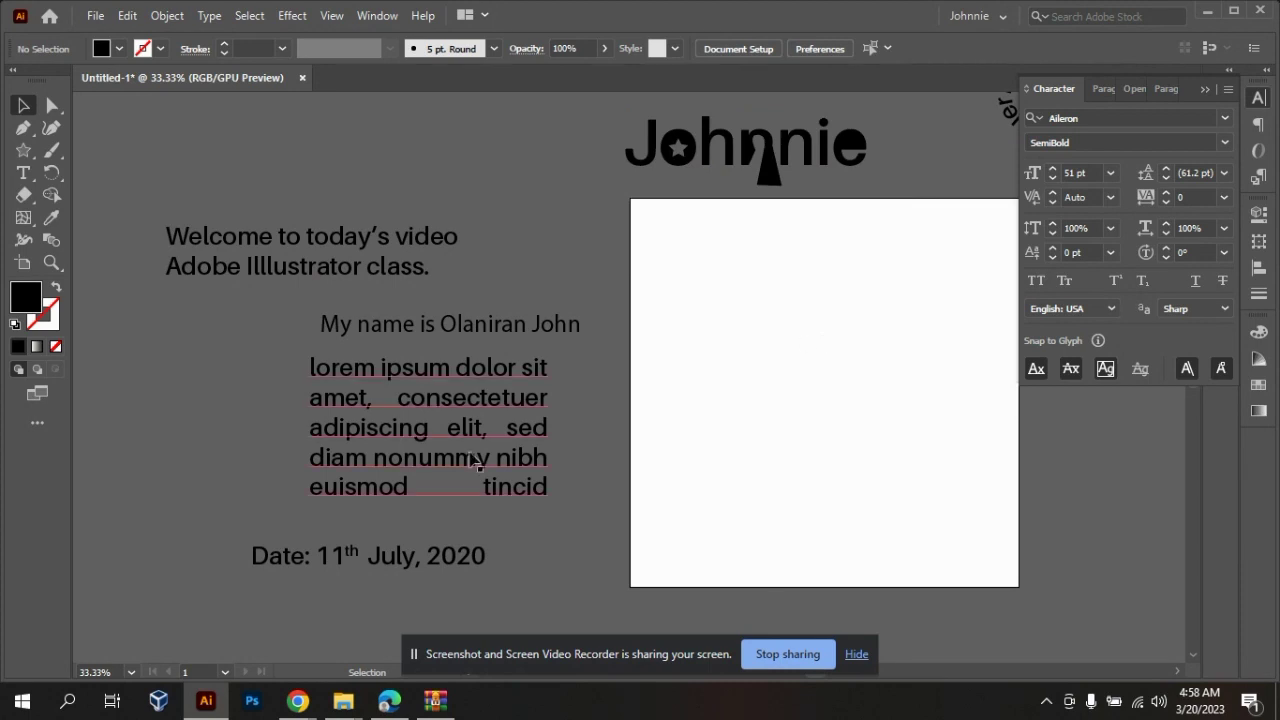
- Add a new line of text with the same first name in the middle of the artboard
{"action": "left_click", "coordinate": [23, 173]}
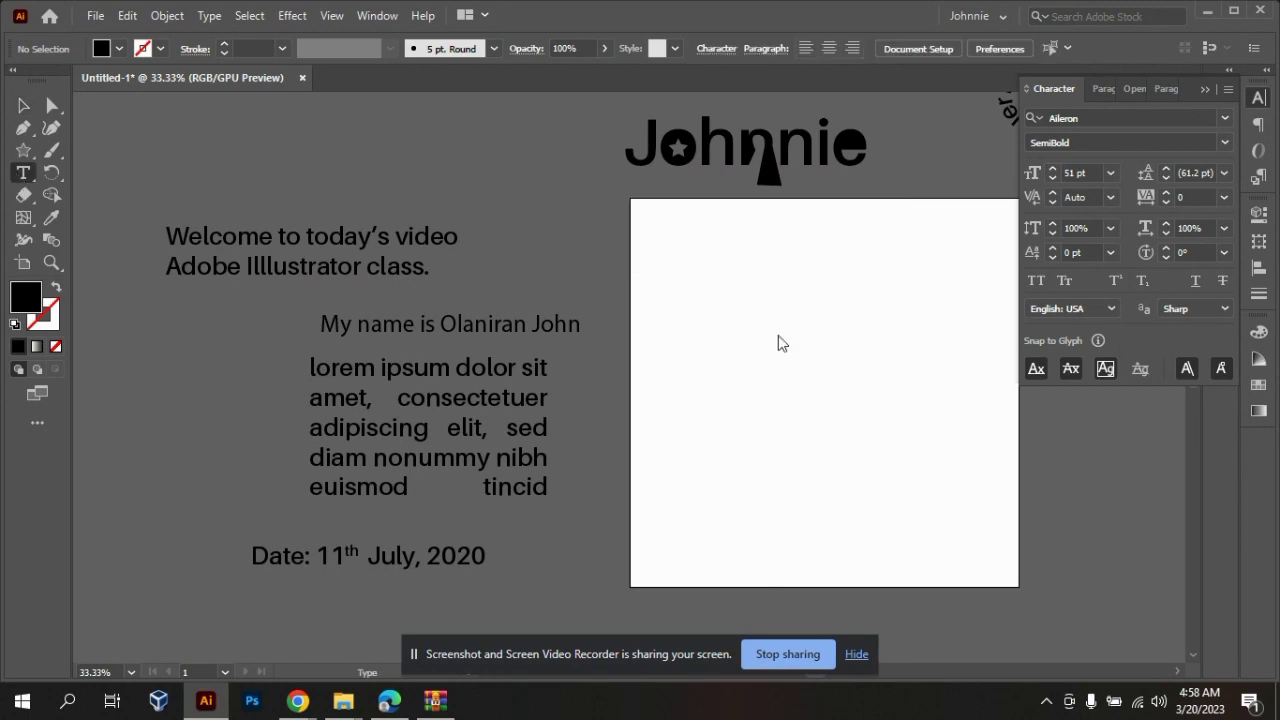
{"action": "left_click", "coordinate": [765, 358]}
{"action": "type", "text": "J"}
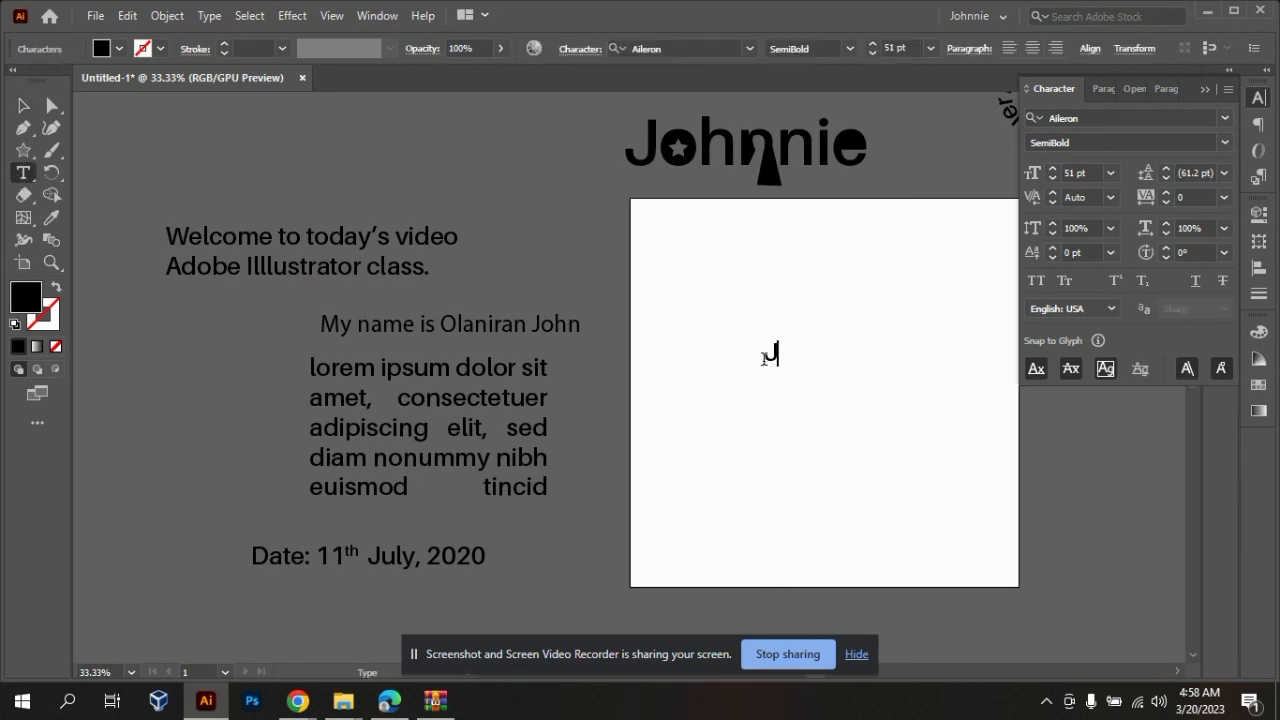
{"action": "type", "text": "ohnnie"}
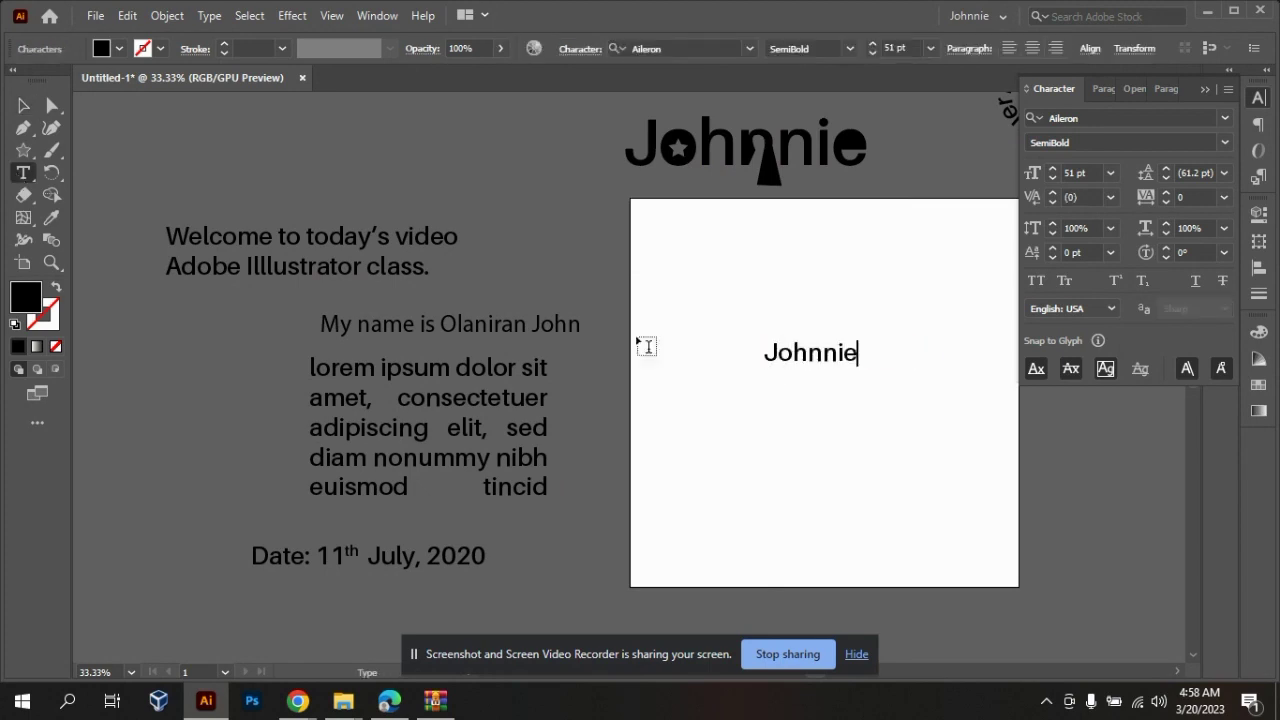
{"action": "left_click", "coordinate": [23, 105]}
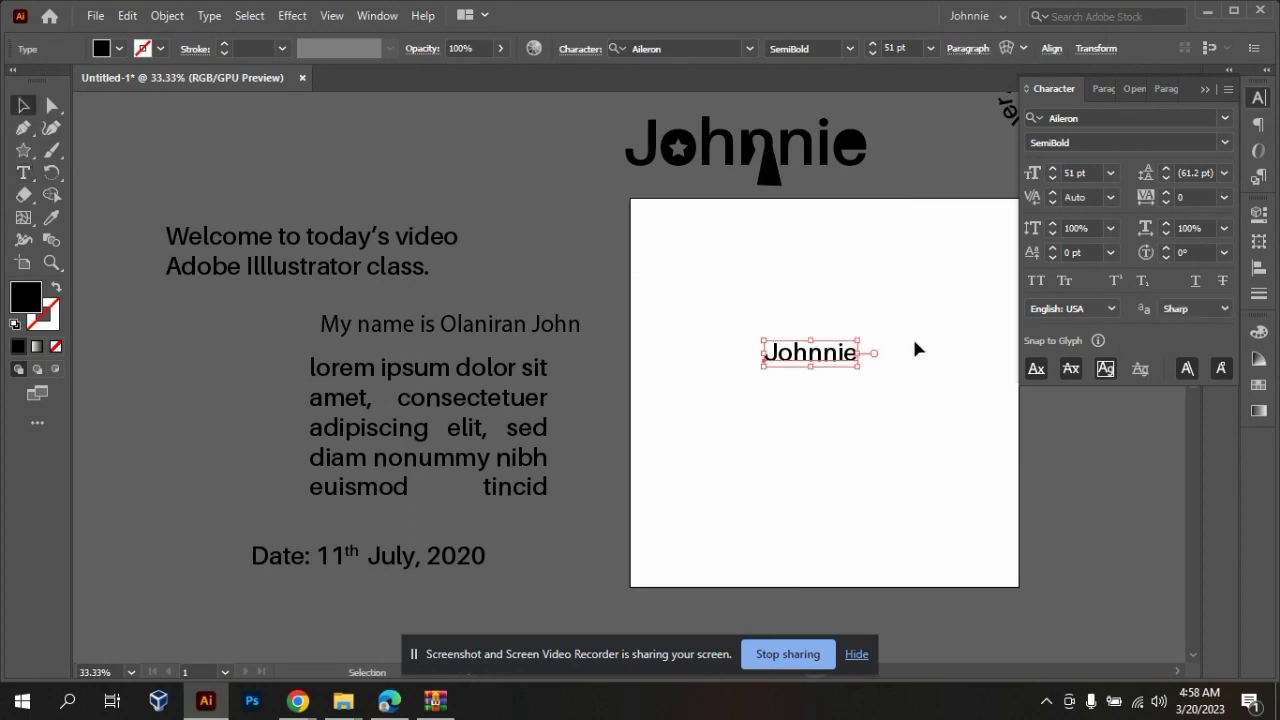
- Convert the new name text to outlines and deselect it
{"action": "right_click", "coordinate": [845, 358]}
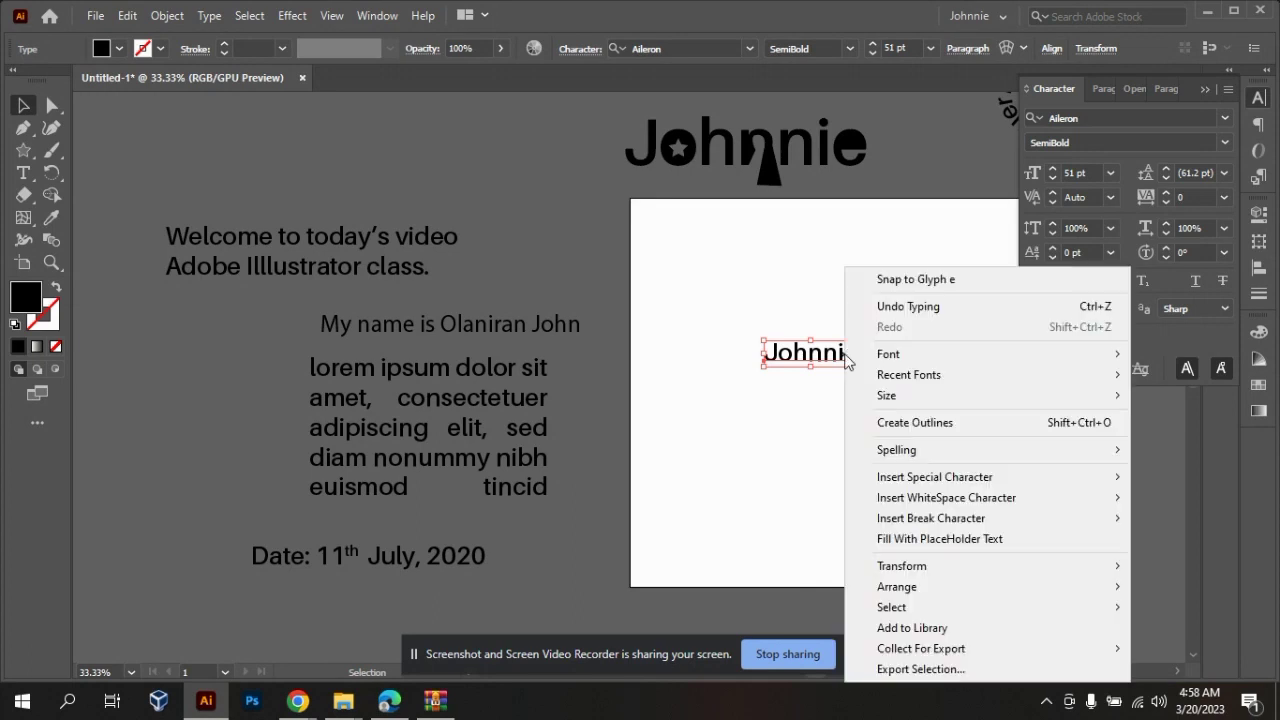
{"action": "left_click", "coordinate": [930, 428]}
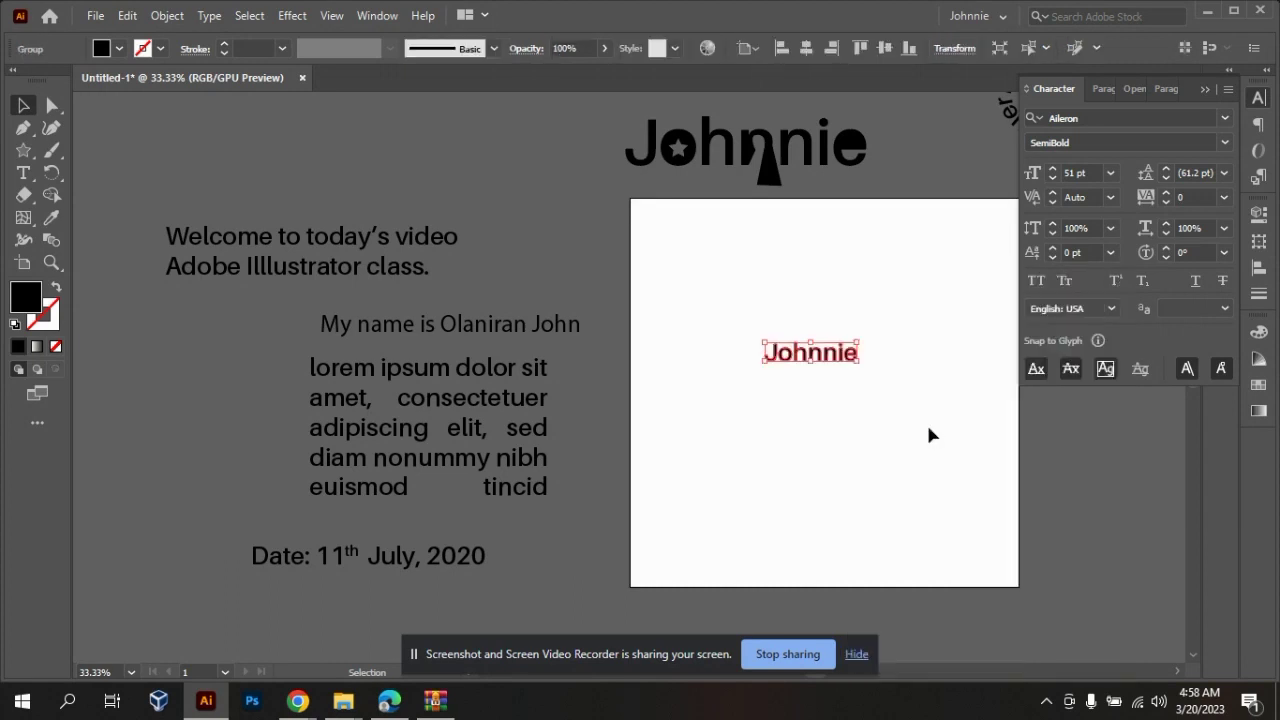
{"action": "left_click", "coordinate": [886, 340]}
- Move the outlined name toward the artboard's upper left and ungroup its letters
{"action": "mouse_move", "coordinate": [757, 328]}
{"action": "left_mouse_down"}
{"action": "mouse_move", "coordinate": [843, 379]}
{"action": "mouse_move", "coordinate": [757, 329]}
{"action": "mouse_move", "coordinate": [757, 310]}
{"action": "left_mouse_up"}
{"action": "right_click", "coordinate": [756, 314]}
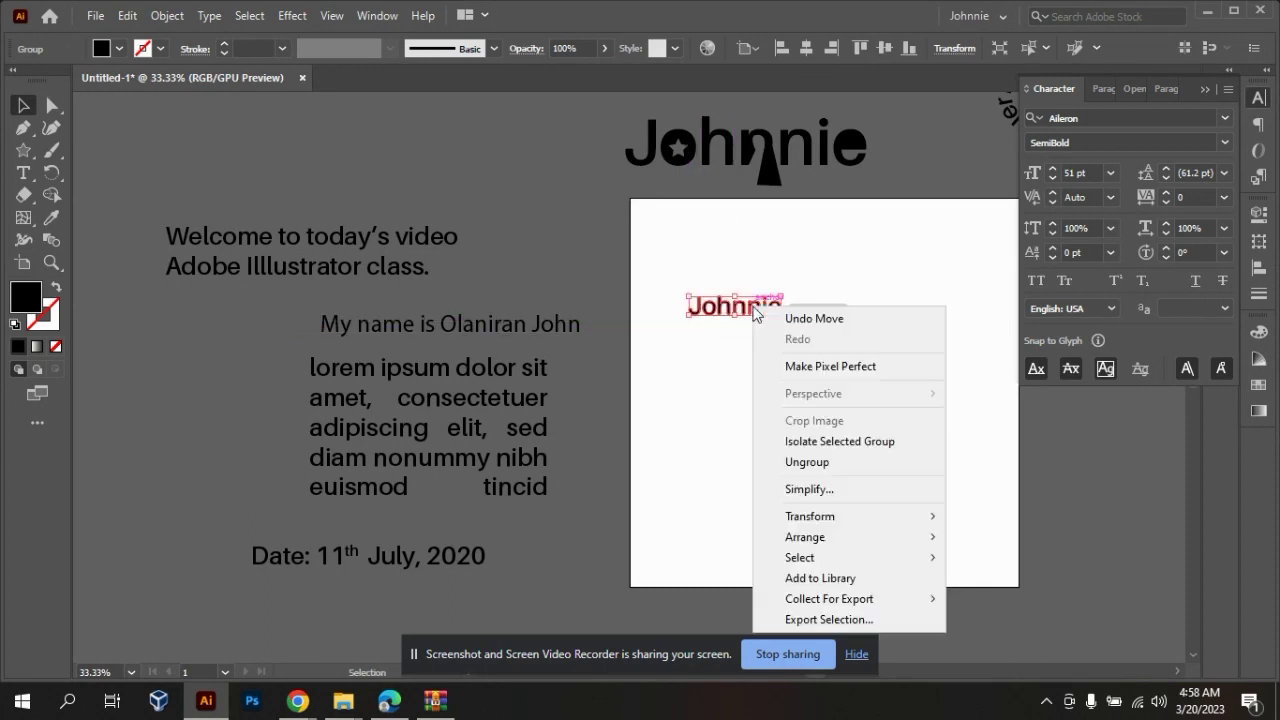
{"action": "left_click", "coordinate": [808, 463]}
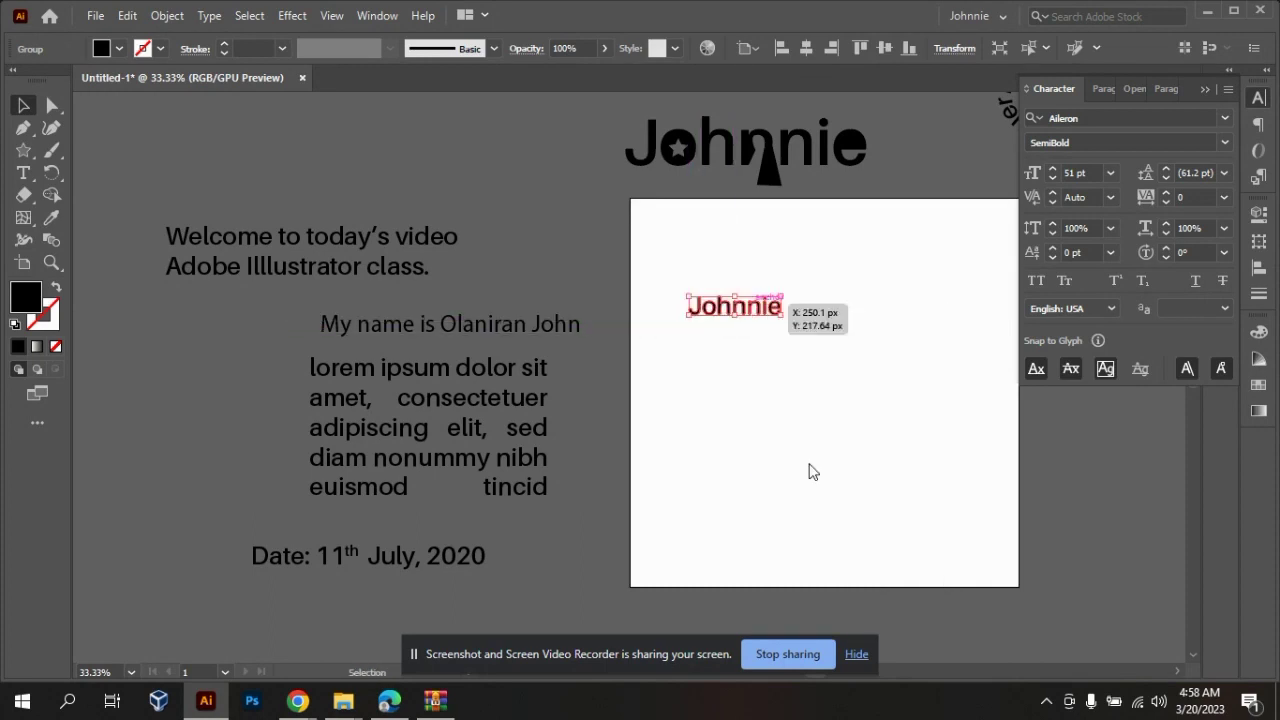
{"action": "left_click", "coordinate": [876, 297]}
- Scatter the ungrouped letters separately across the upper half of the artboard, and select the "J" on its own
{"action": "left_click_drag", "start_coordinate": [775, 306], "coordinate": [852, 256]}
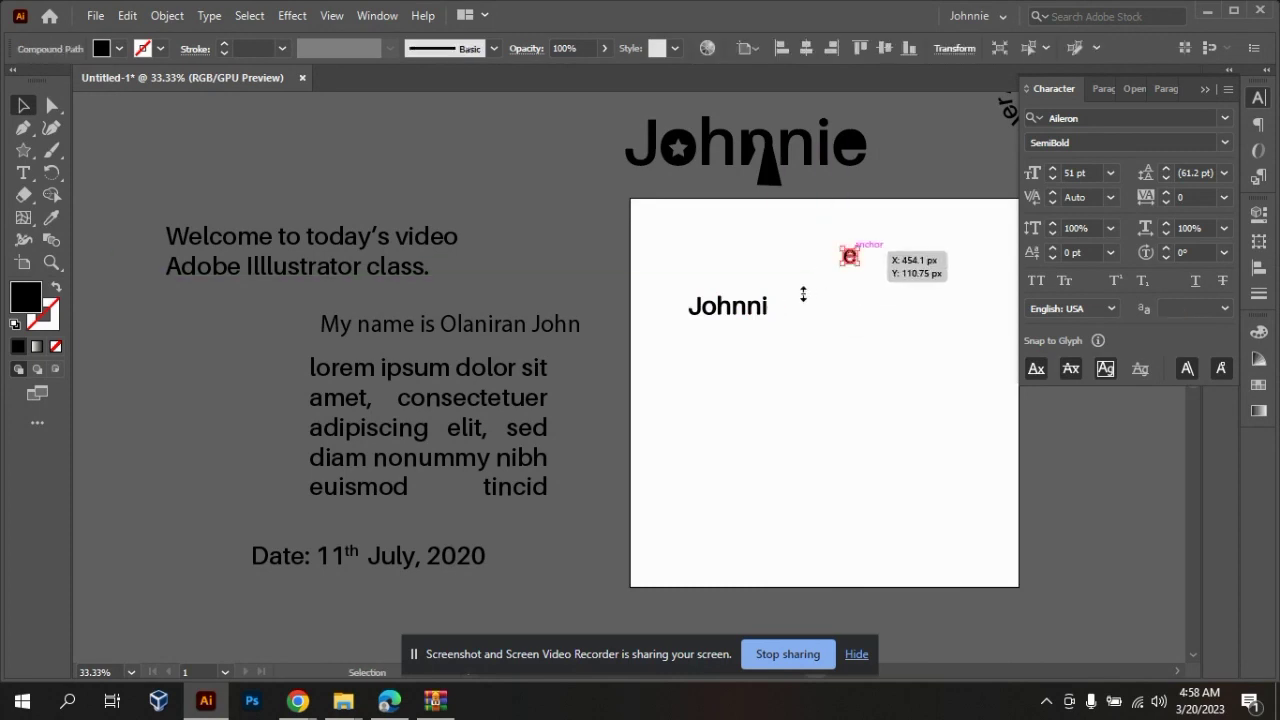
{"action": "left_click_drag", "start_coordinate": [770, 316], "coordinate": [766, 365]}
{"action": "left_click_drag", "start_coordinate": [725, 312], "coordinate": [675, 285]}
{"action": "left_click", "coordinate": [948, 348]}
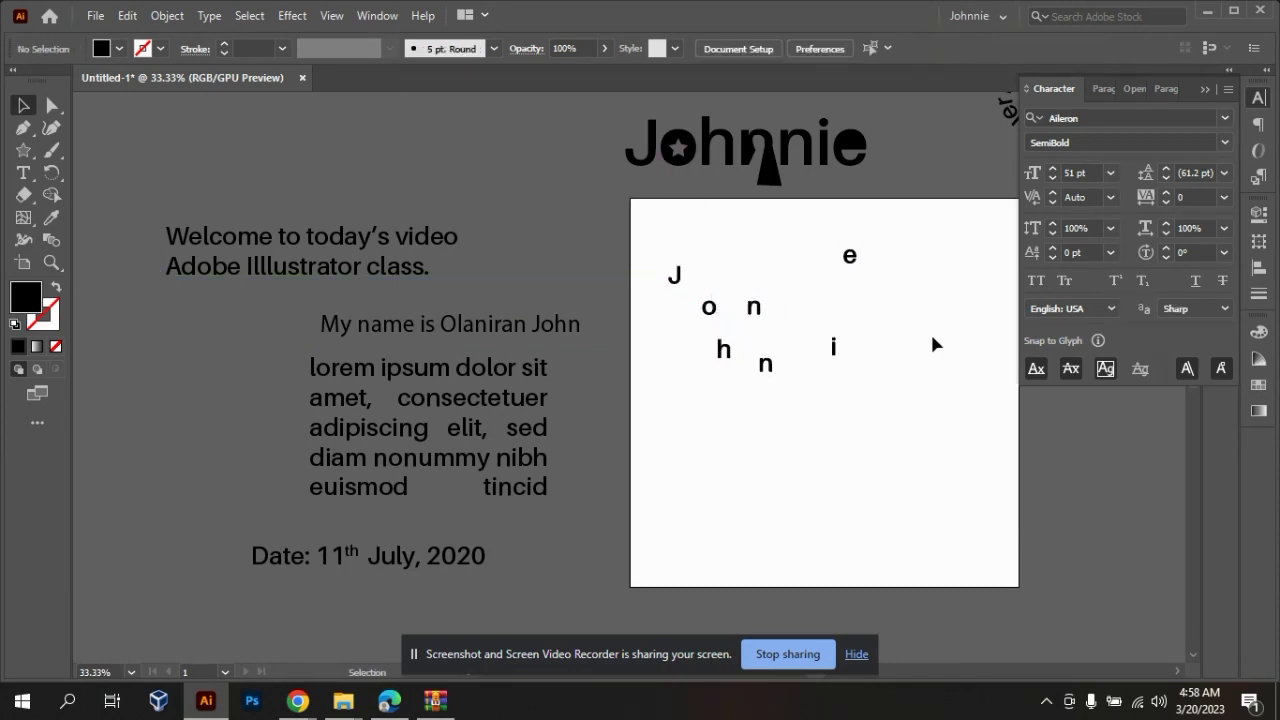
{"action": "left_click", "coordinate": [679, 282]}
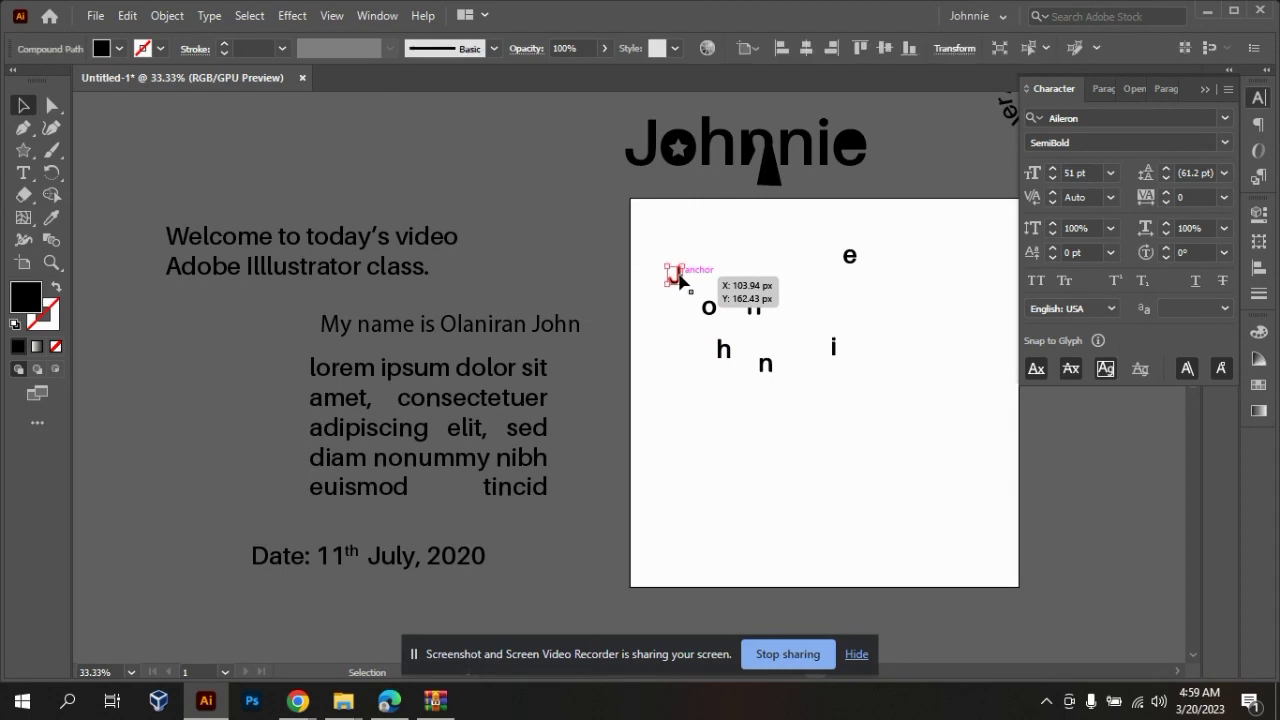
- Replace the first letter of the surname in the "My name is" text line with "j"
{"action": "left_click", "coordinate": [457, 329]}
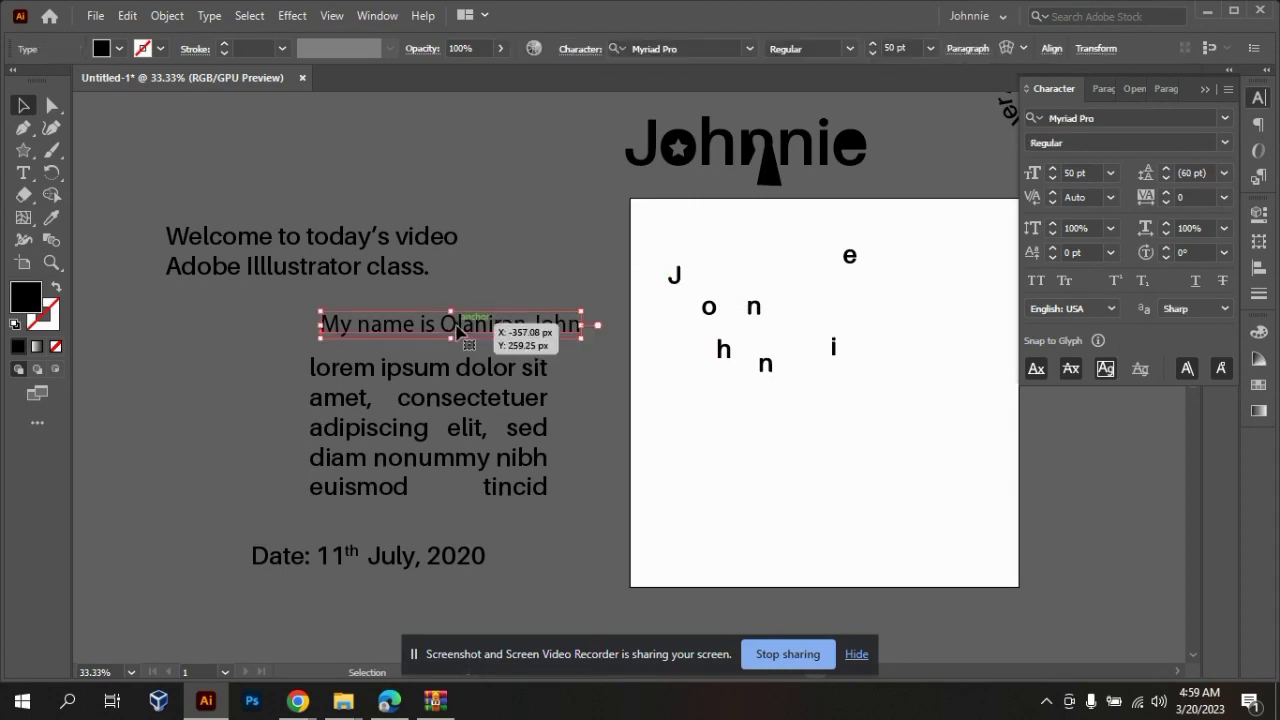
{"action": "double_click", "coordinate": [457, 329]}
{"action": "key", "text": "BackSpace"}
{"action": "type", "text": "j"}
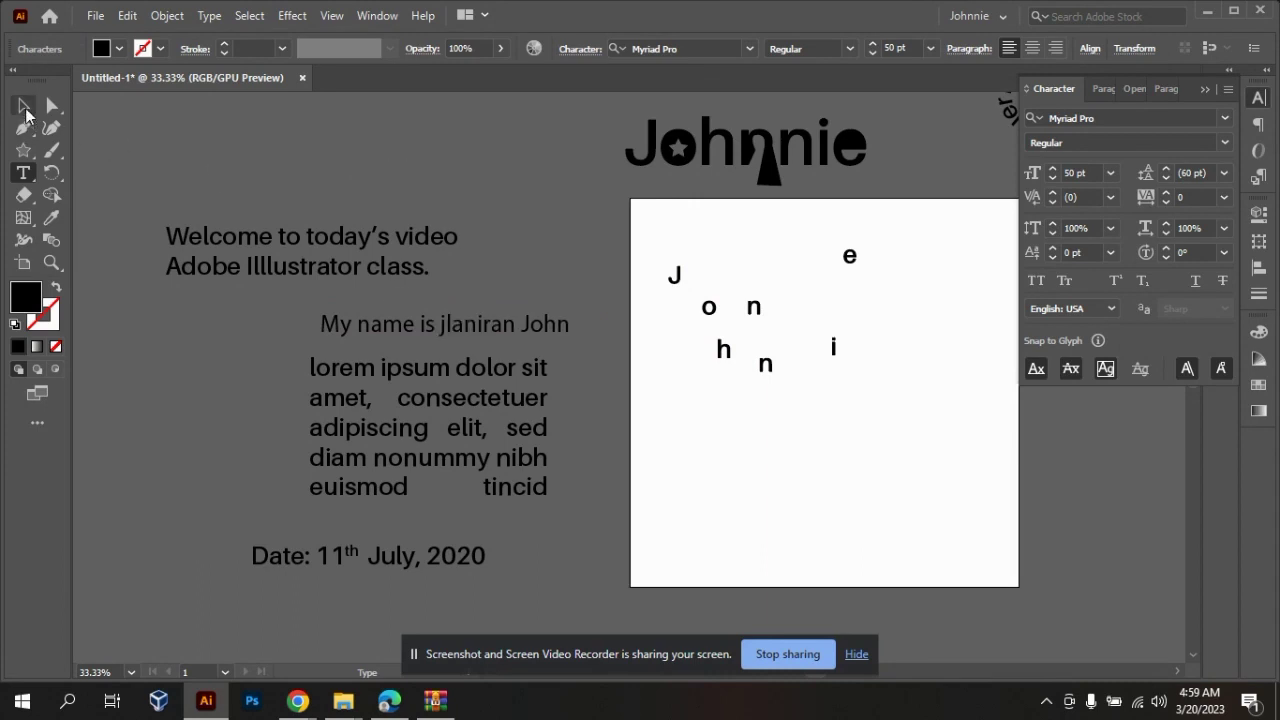
{"action": "left_click", "coordinate": [25, 107]}
- Try to edit the separate outlined "o" on the artboard as text, and deselect it
{"action": "left_click", "coordinate": [708, 310]}
{"action": "left_click_drag", "start_coordinate": [707, 313], "coordinate": [710, 310]}
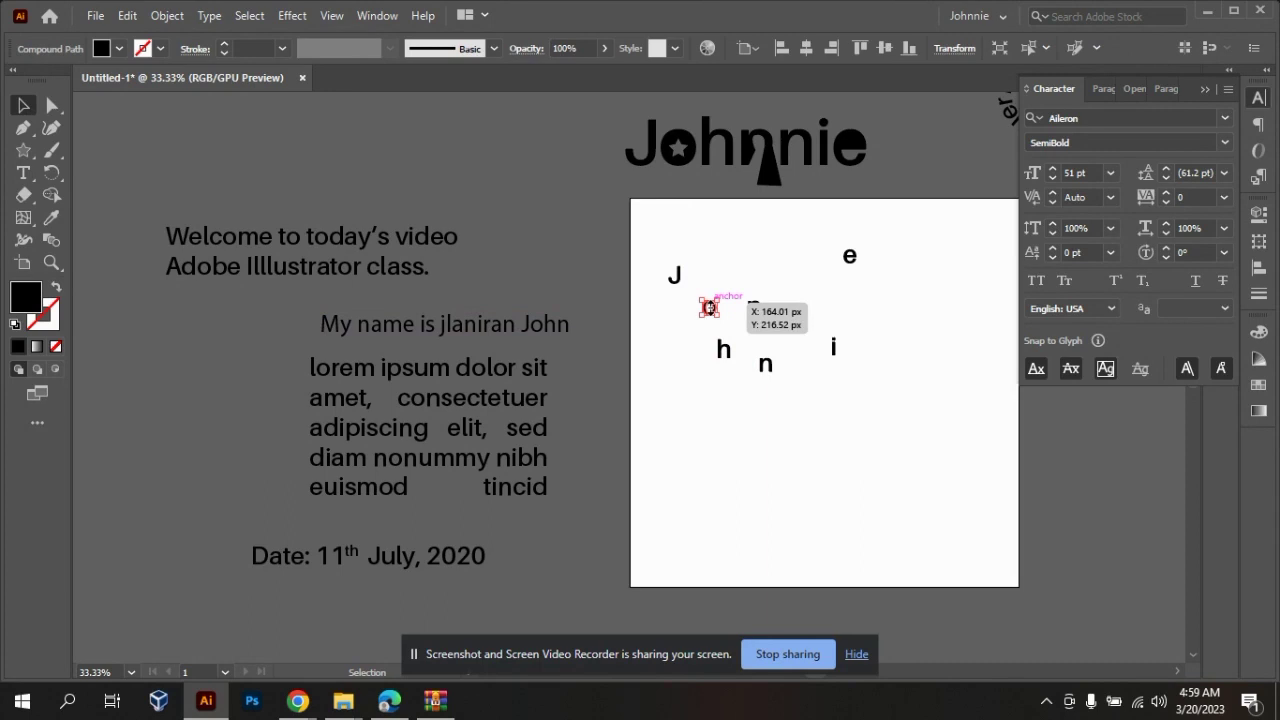
{"action": "left_click_drag", "start_coordinate": [709, 308], "coordinate": [710, 308]}
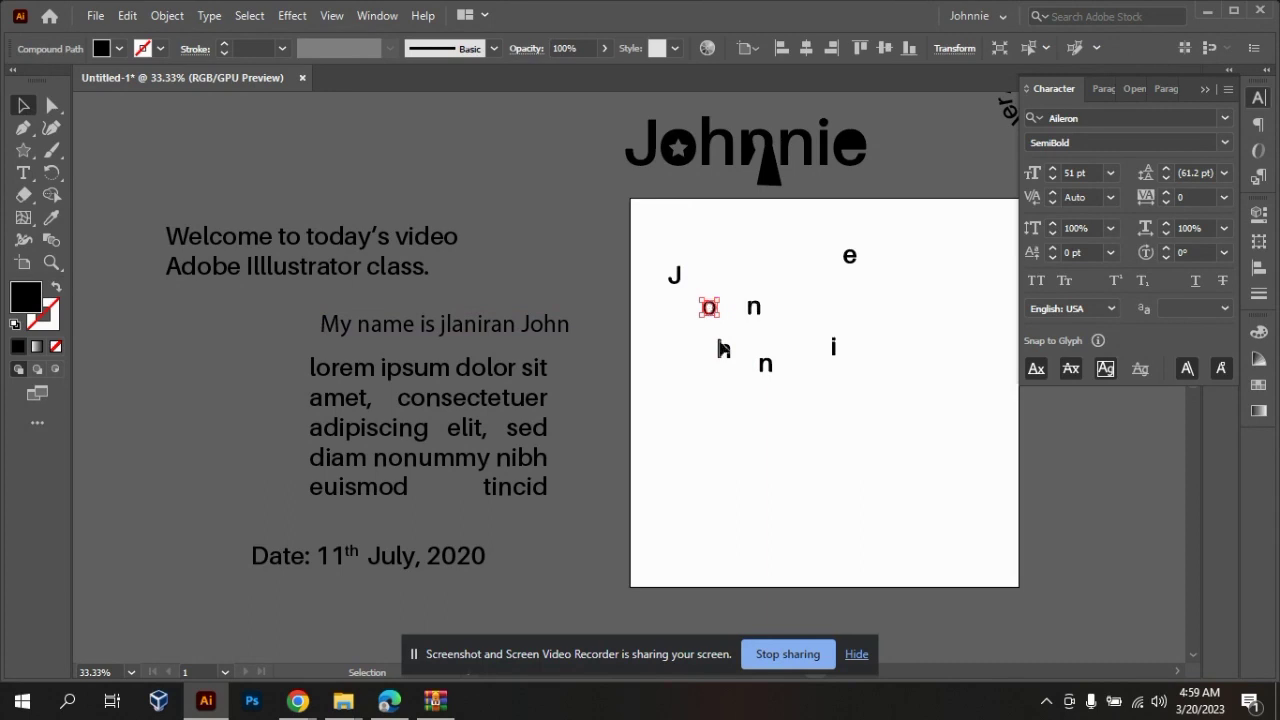
{"action": "left_click", "coordinate": [726, 405]}
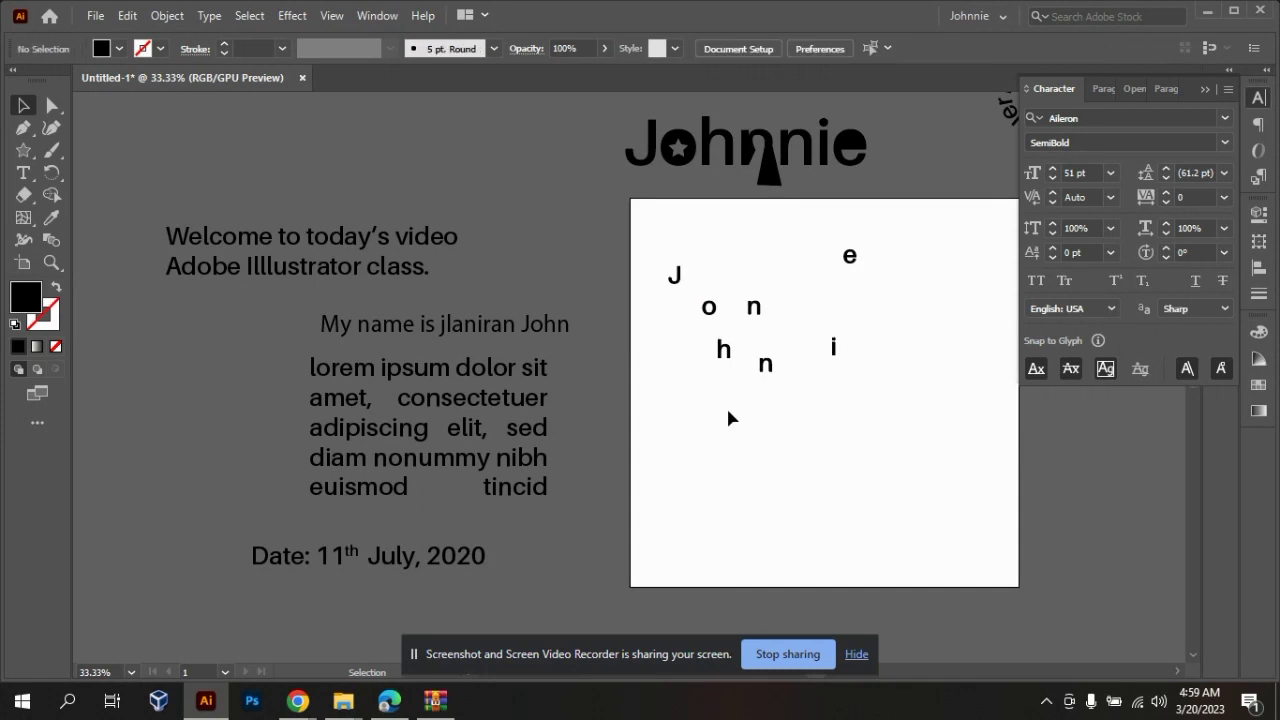